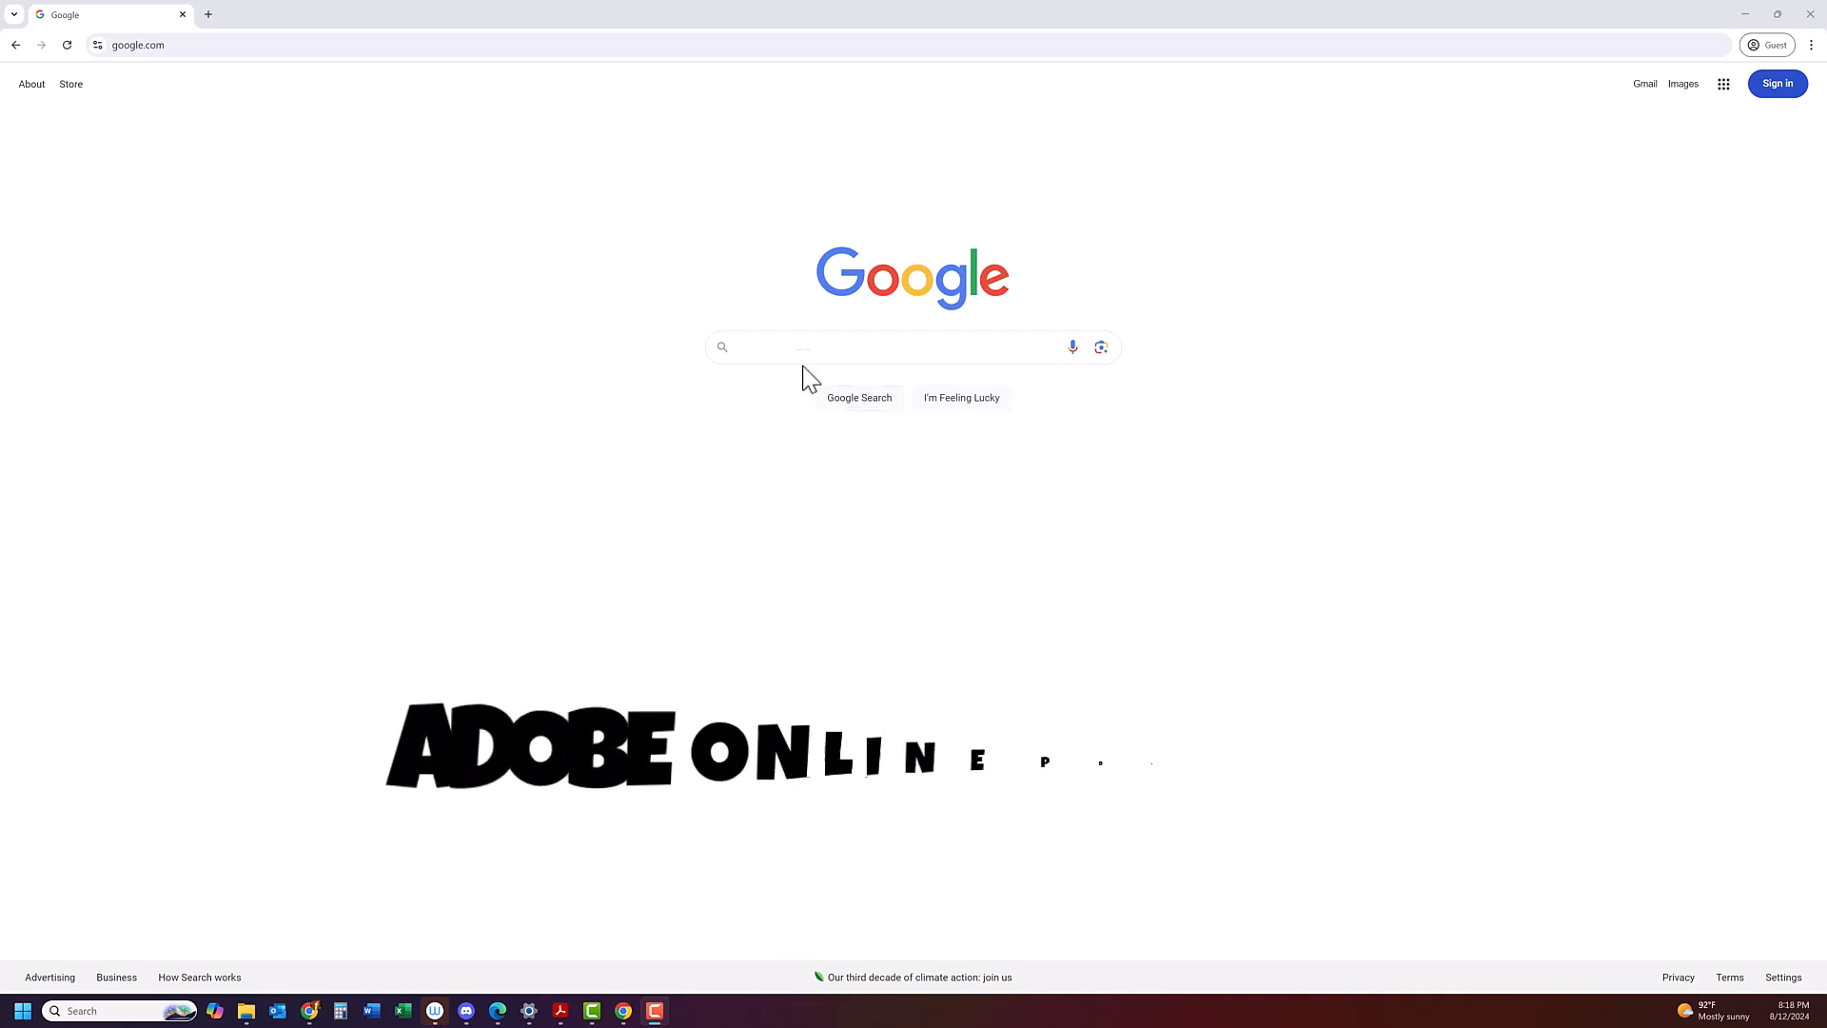
# Search Google for "adobe online pdf editor" and open Adobe Acrobat's free online PDF editor page from the results.
pyautogui.click(795, 350)
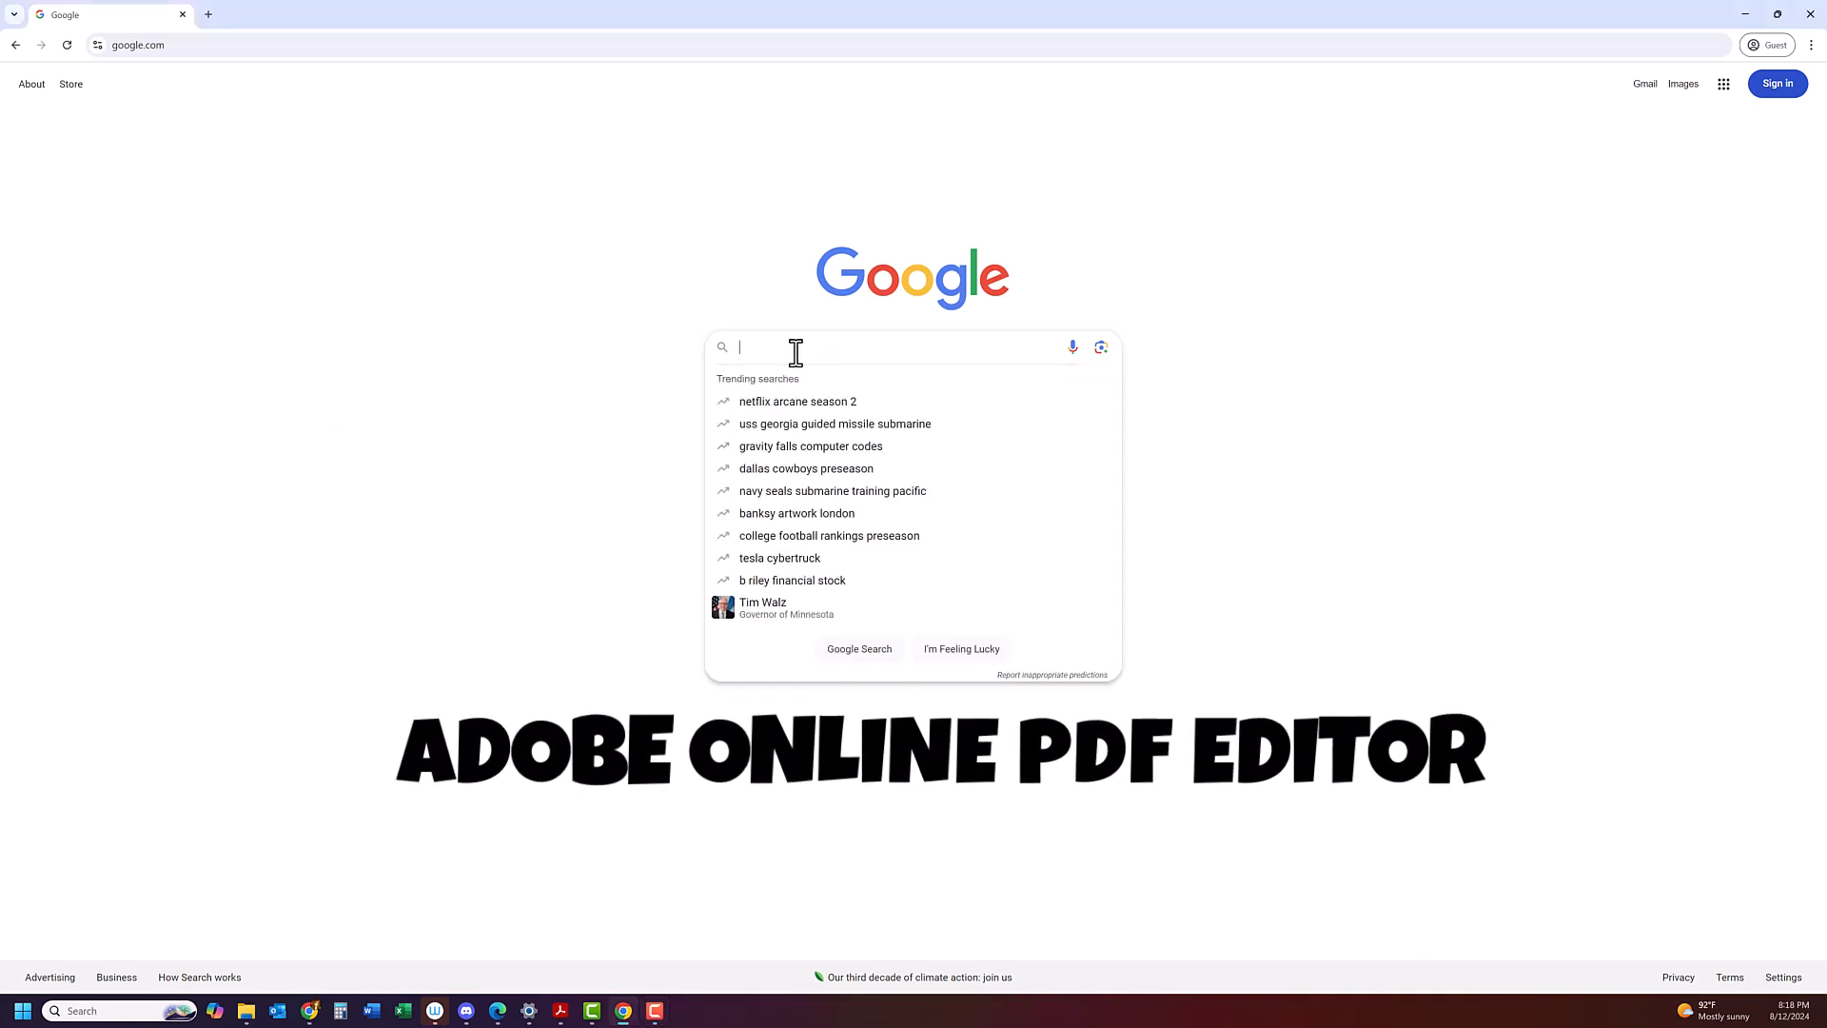
pyautogui.write('ado')
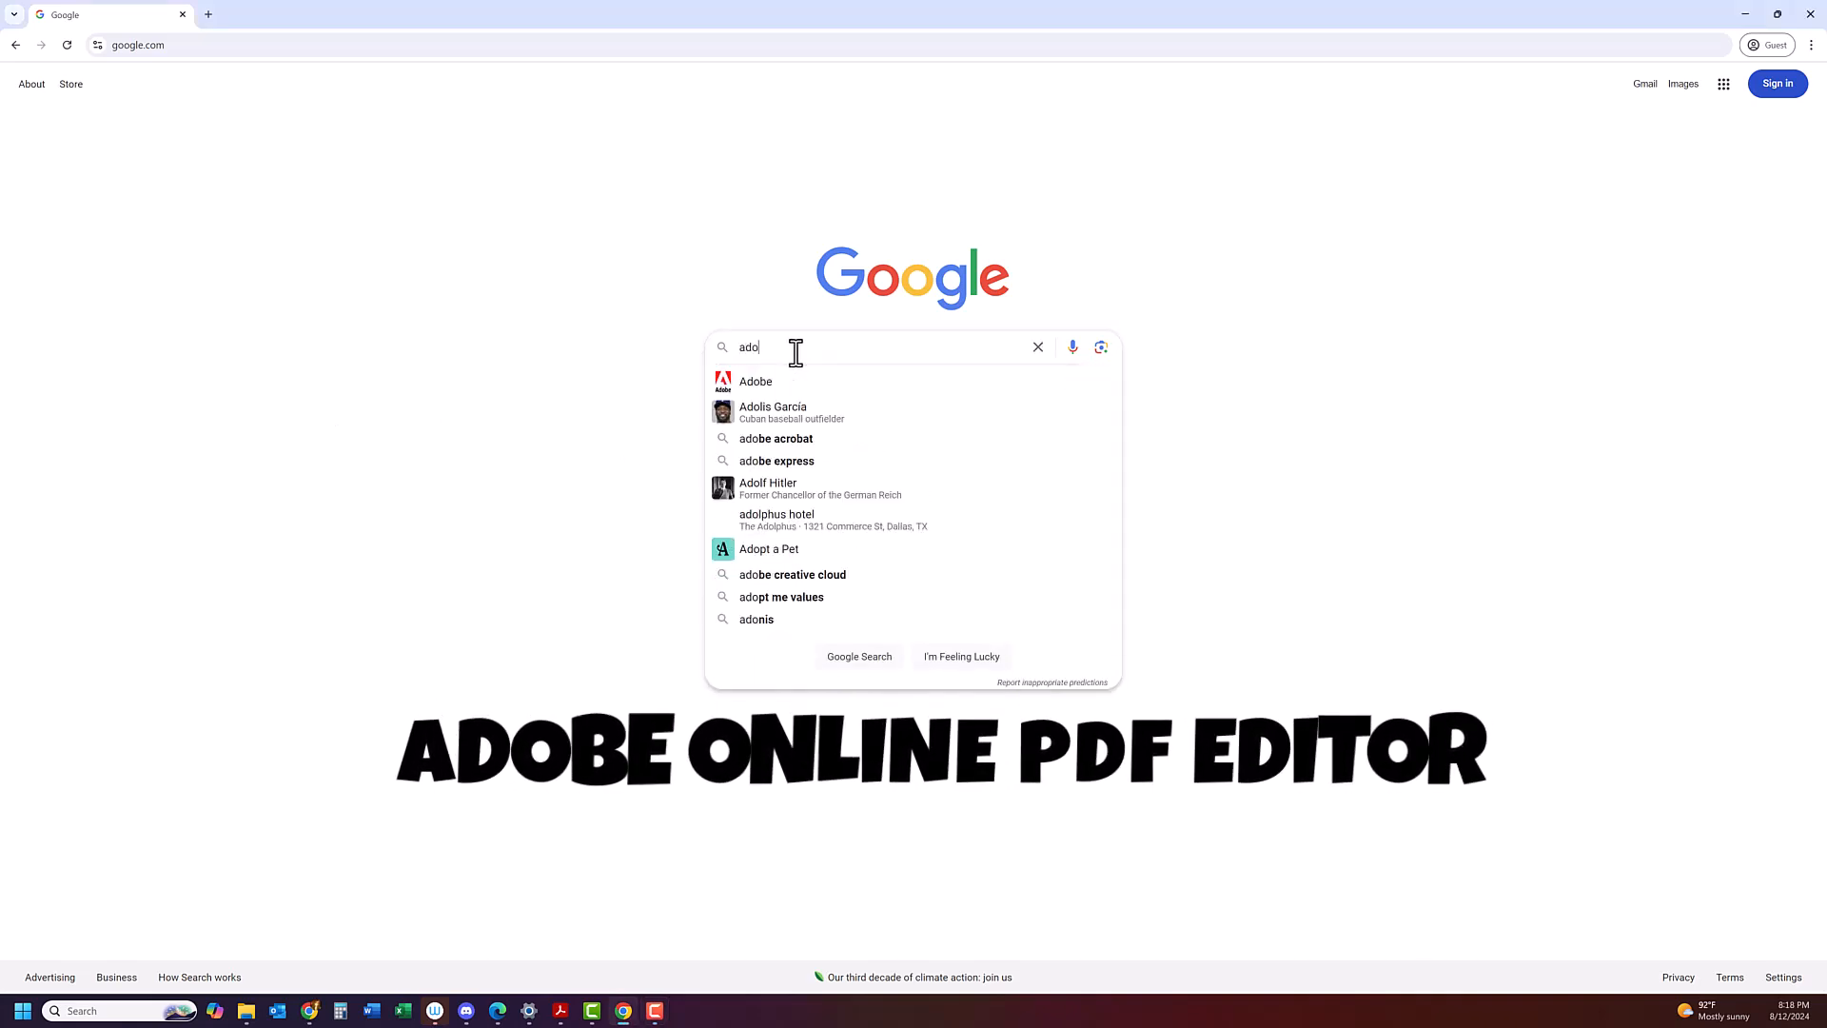
pyautogui.write('be online')
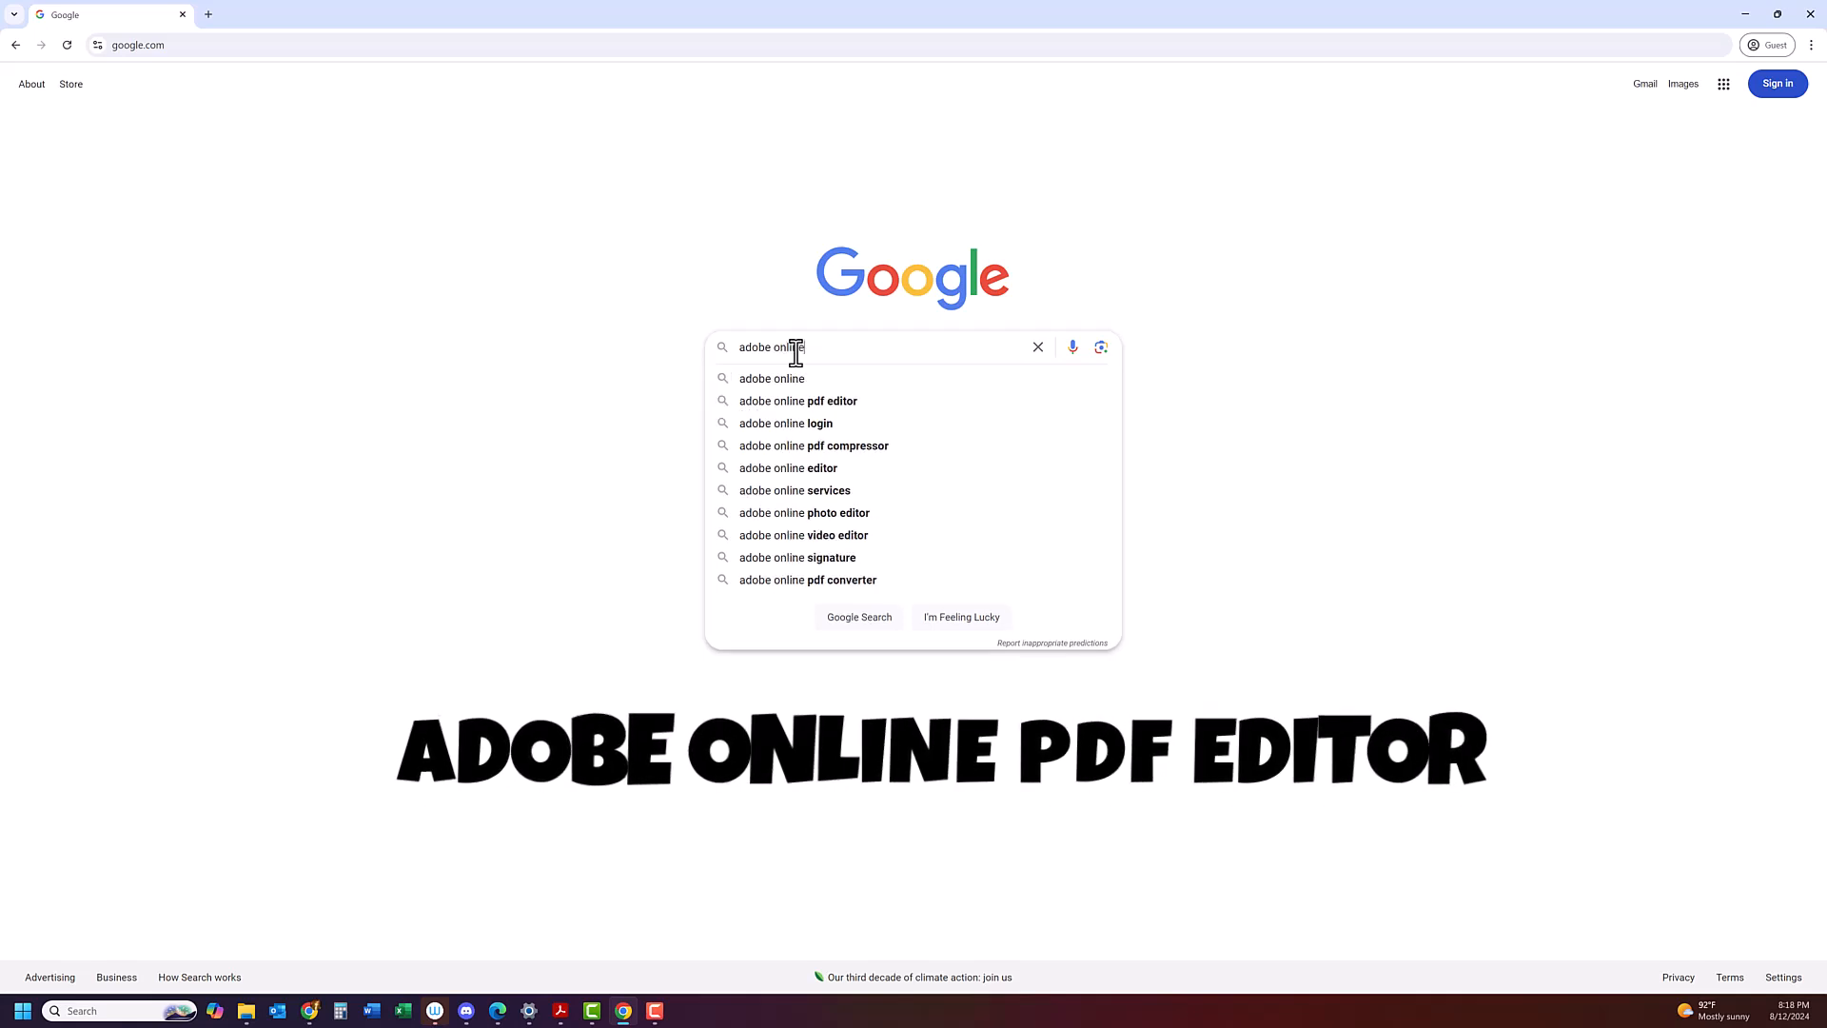
pyautogui.write(' pd')
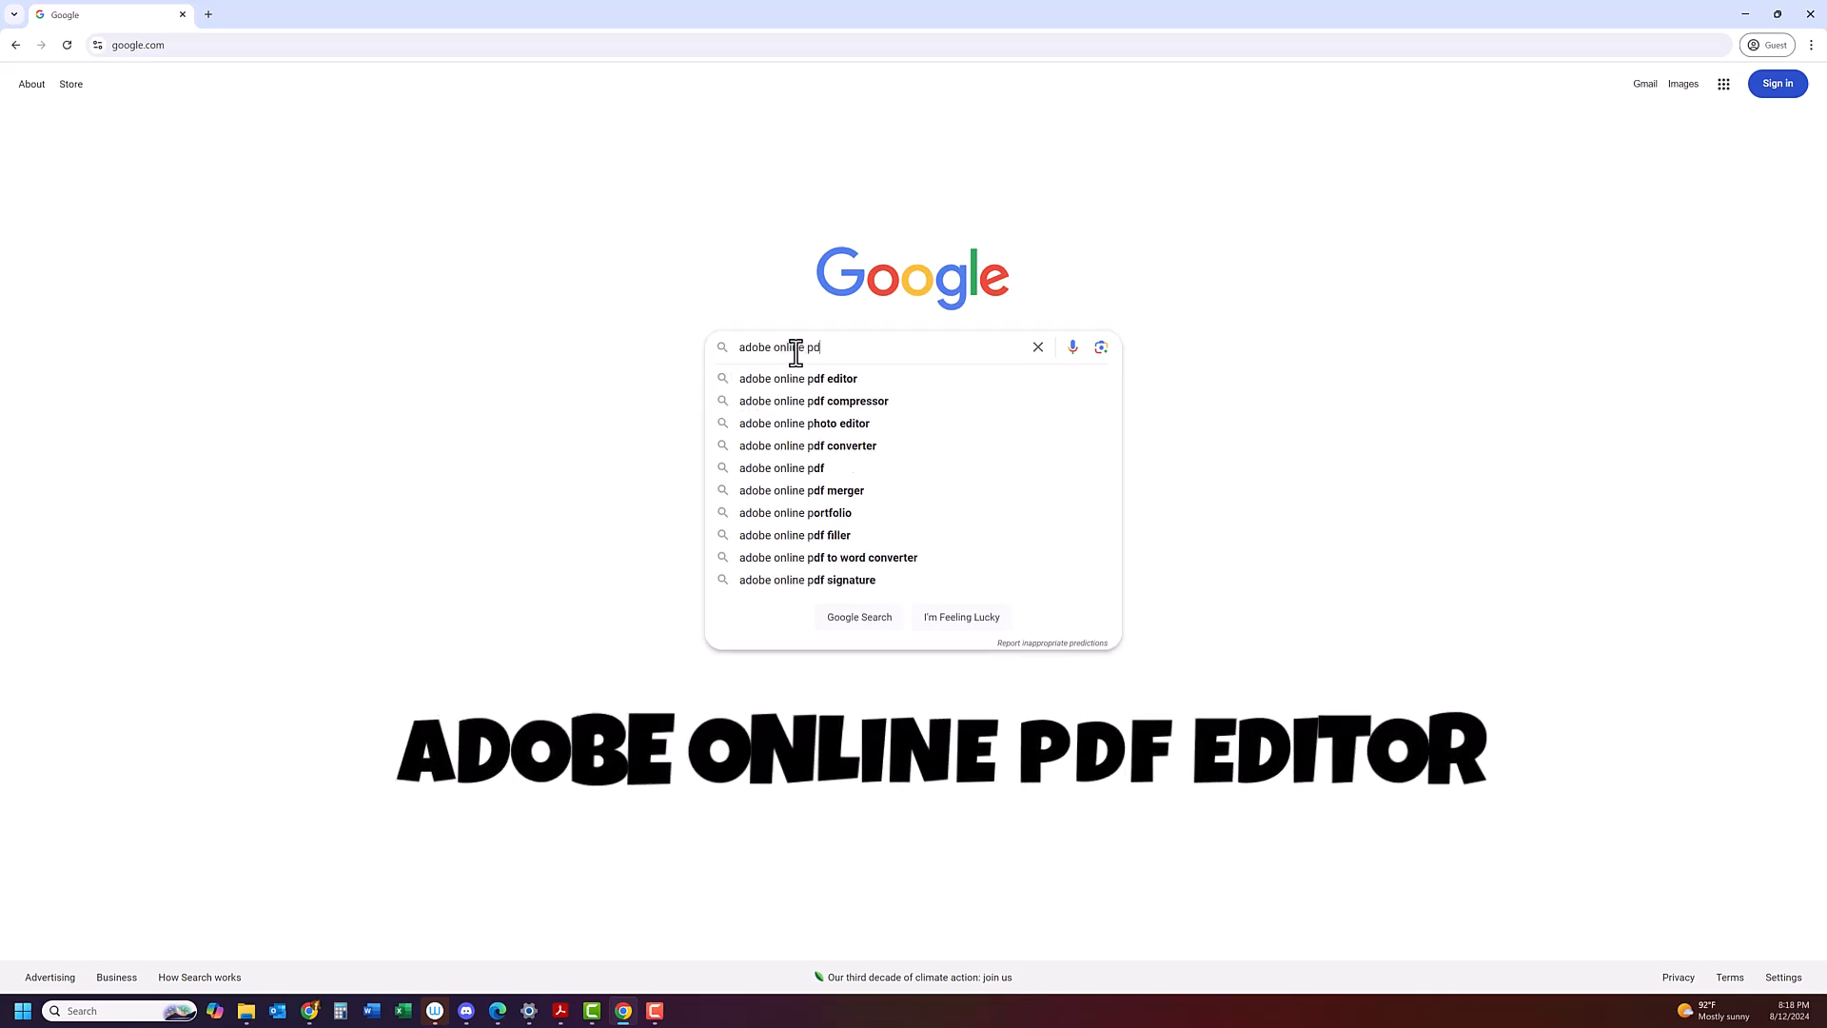
pyautogui.write('f editor')
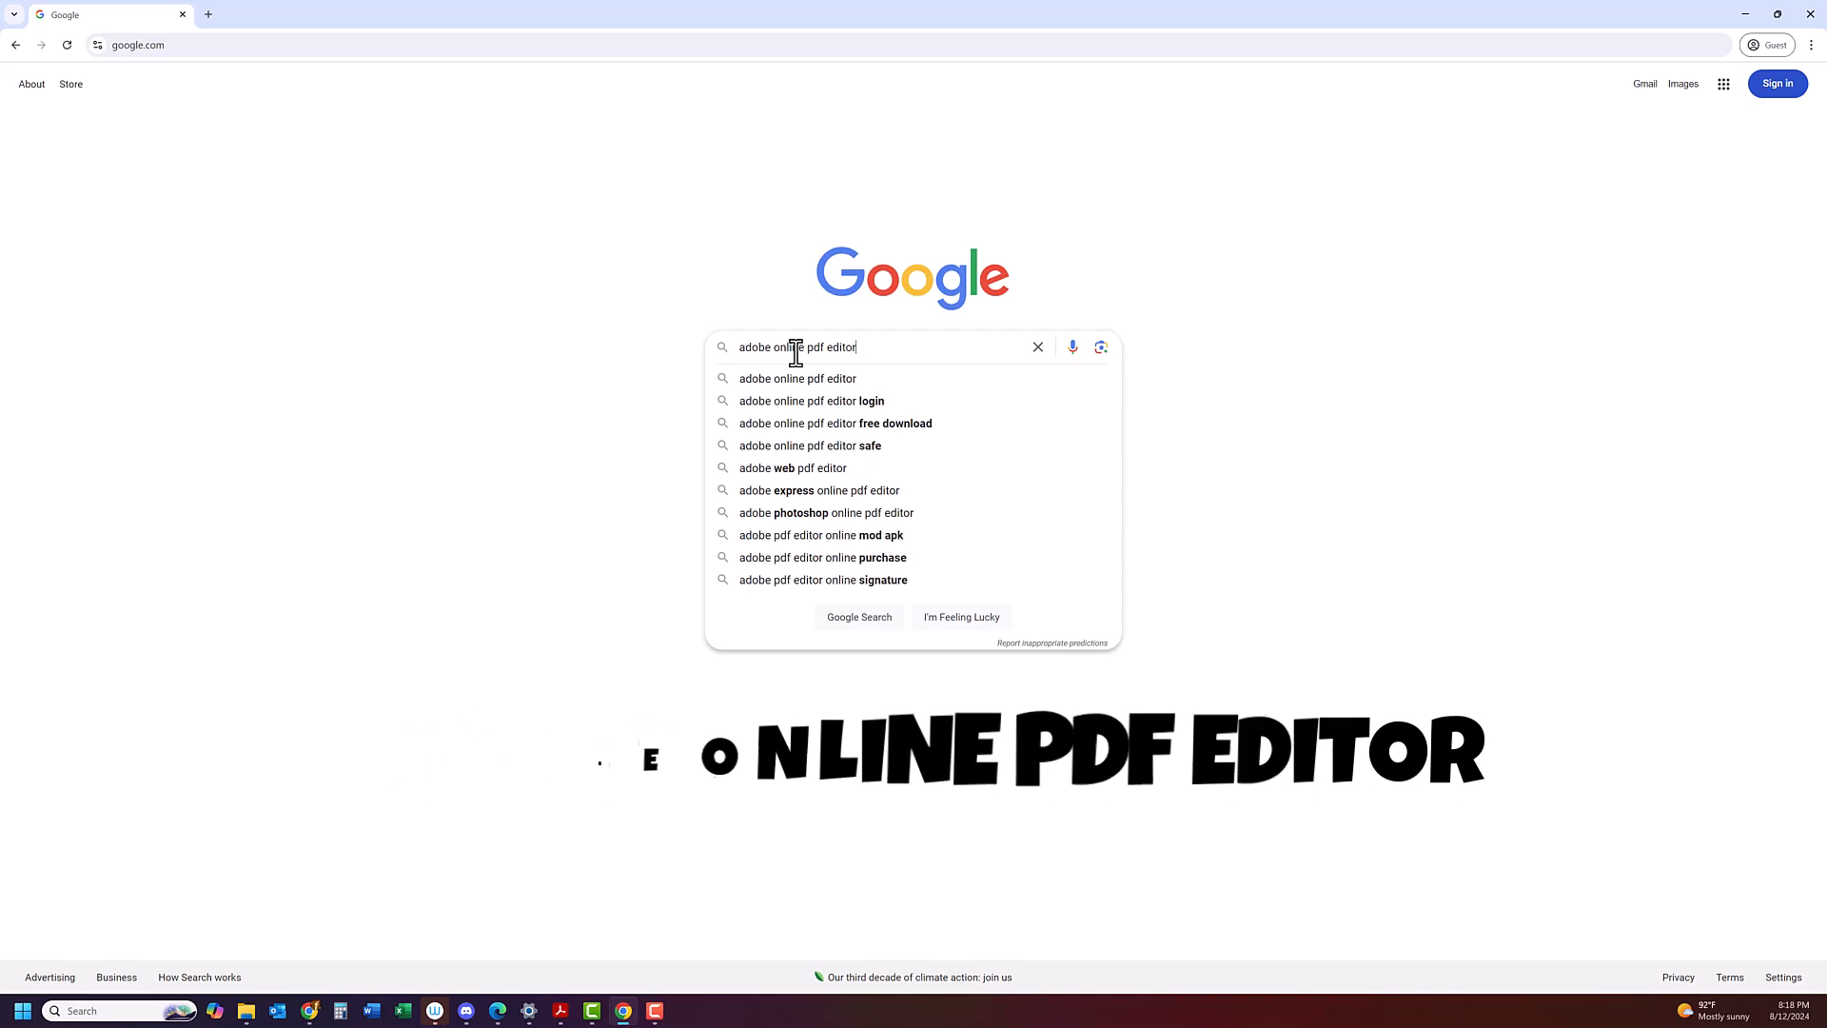
pyautogui.press('Return')
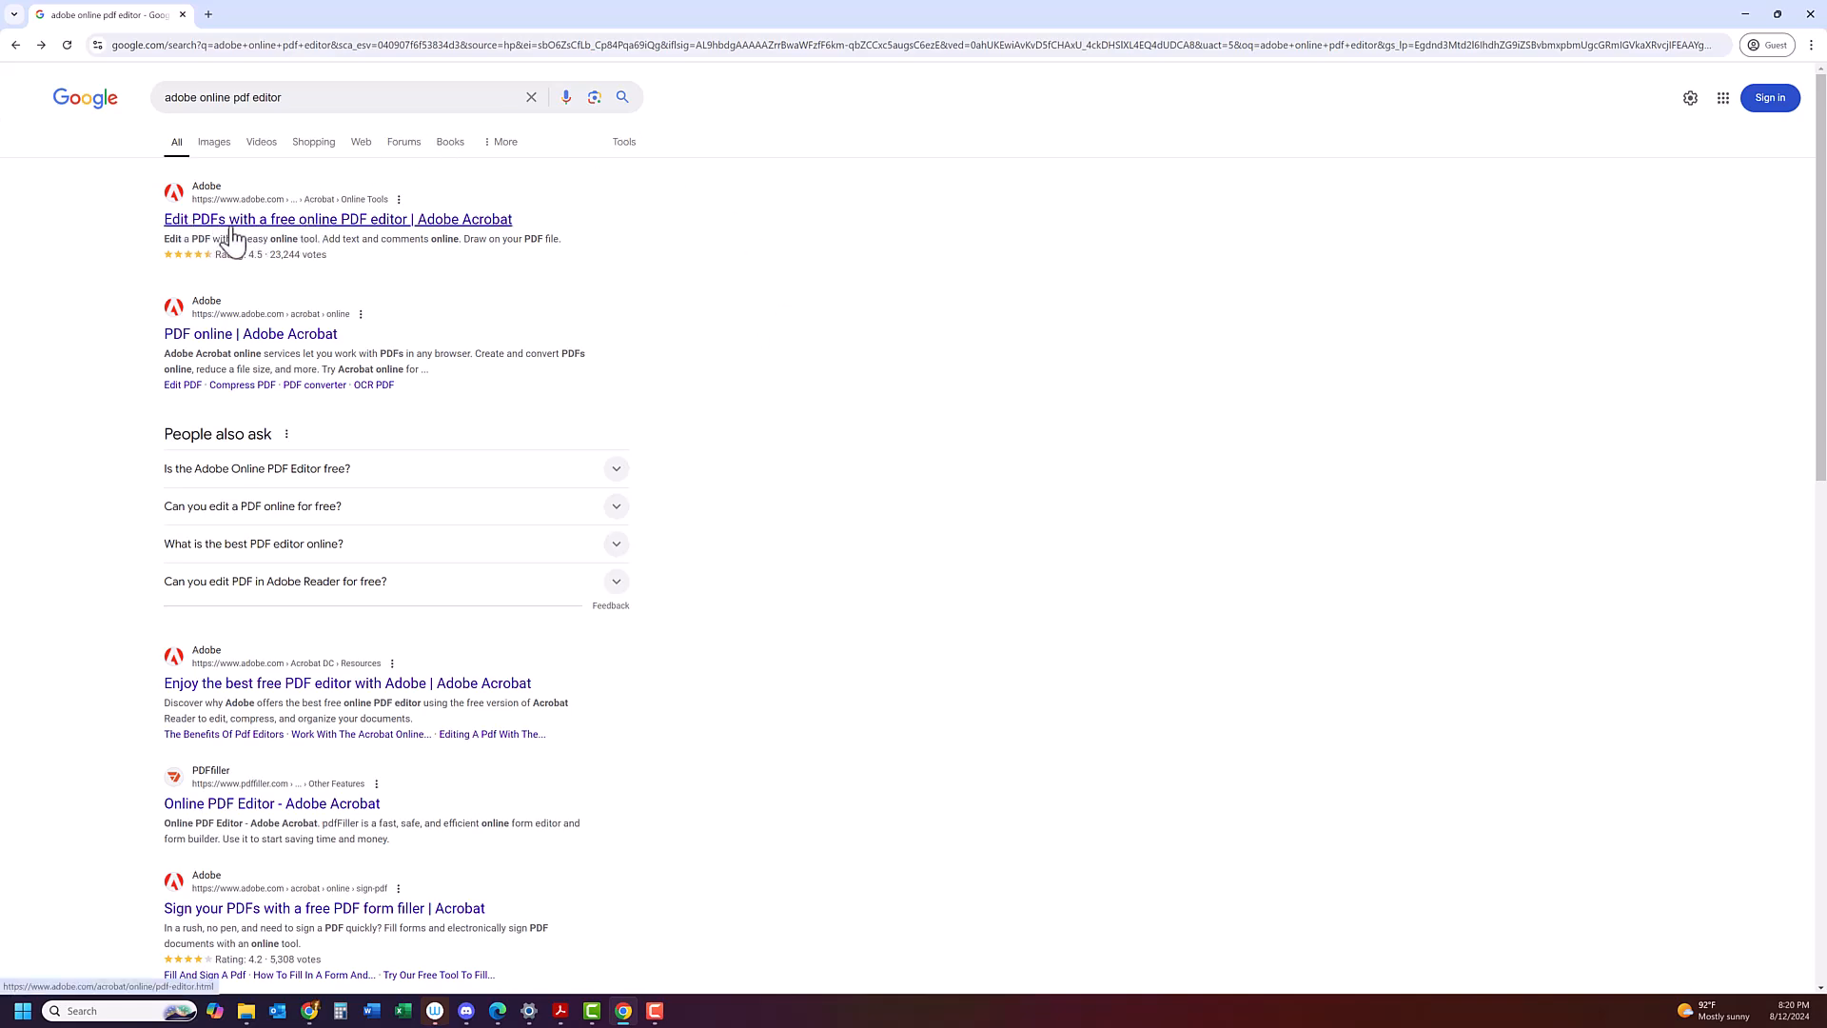
pyautogui.click(379, 227)
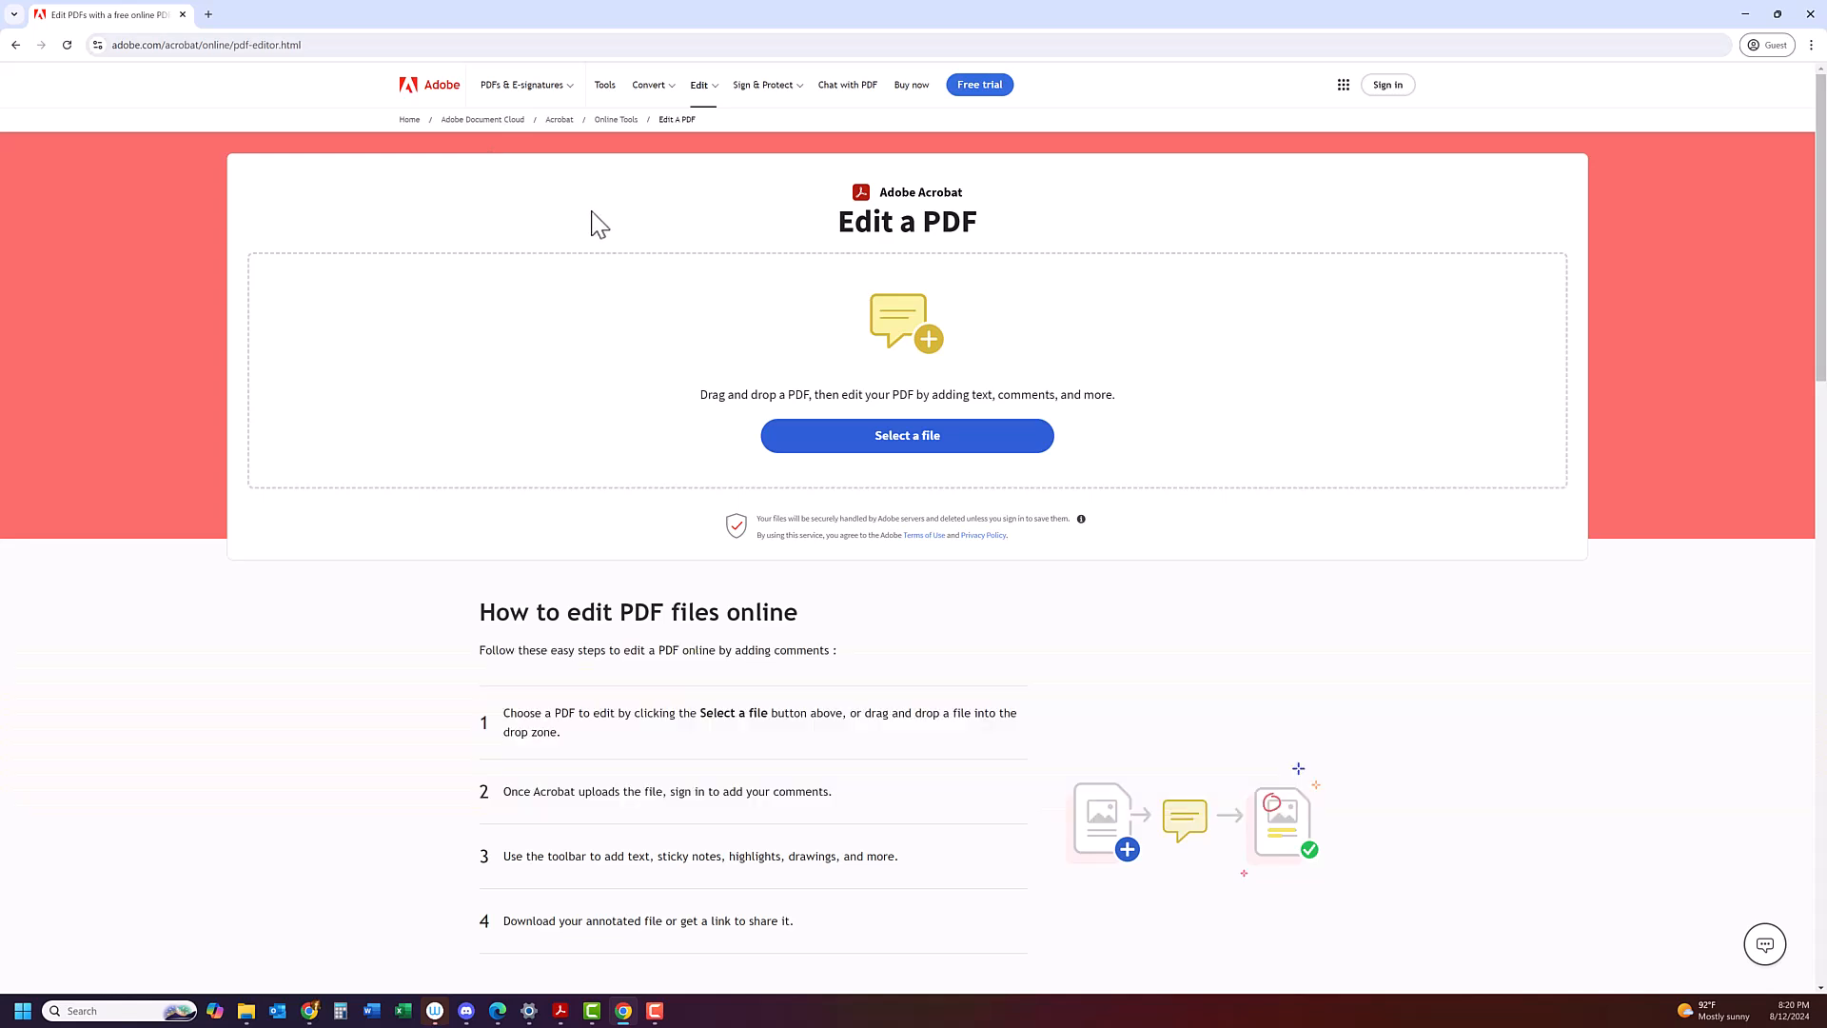
# Upload StudioCalendar2024-25 (1) to the online PDF editor and look over the calendar page.
pyautogui.click(909, 442)
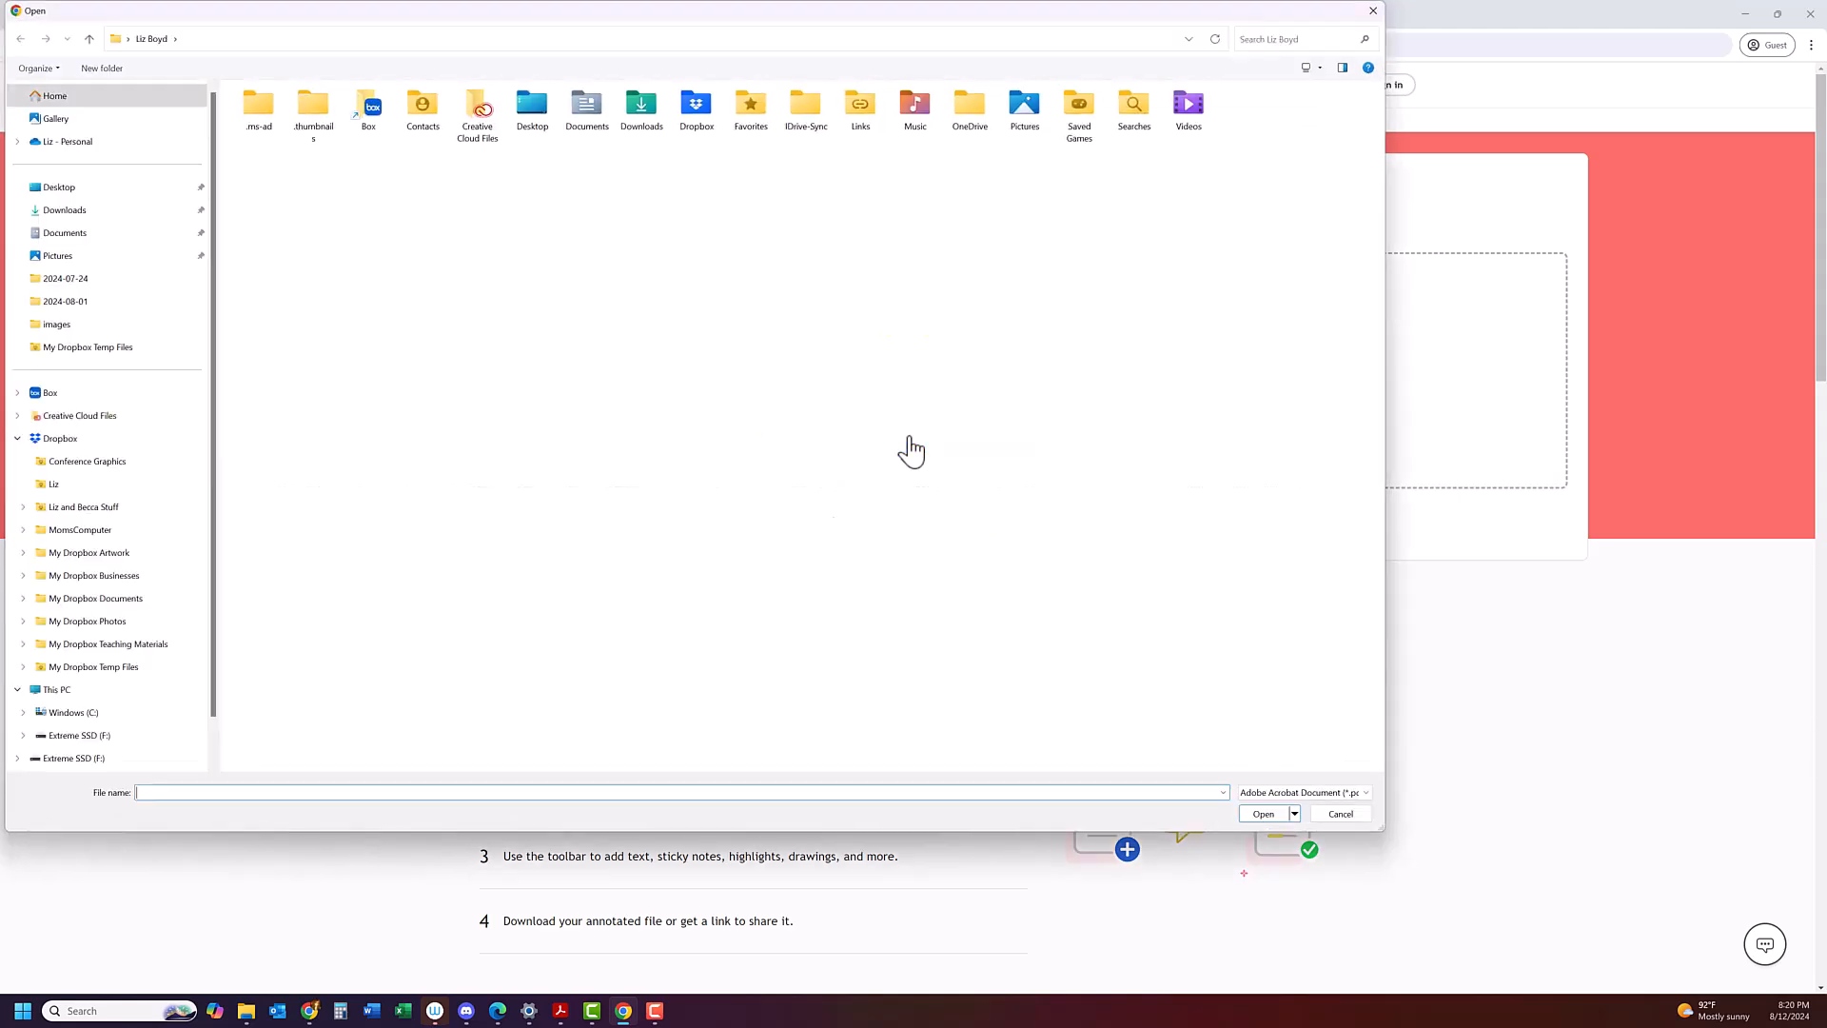
pyautogui.moveTo(828, 40); pyautogui.dragTo(0, 314)
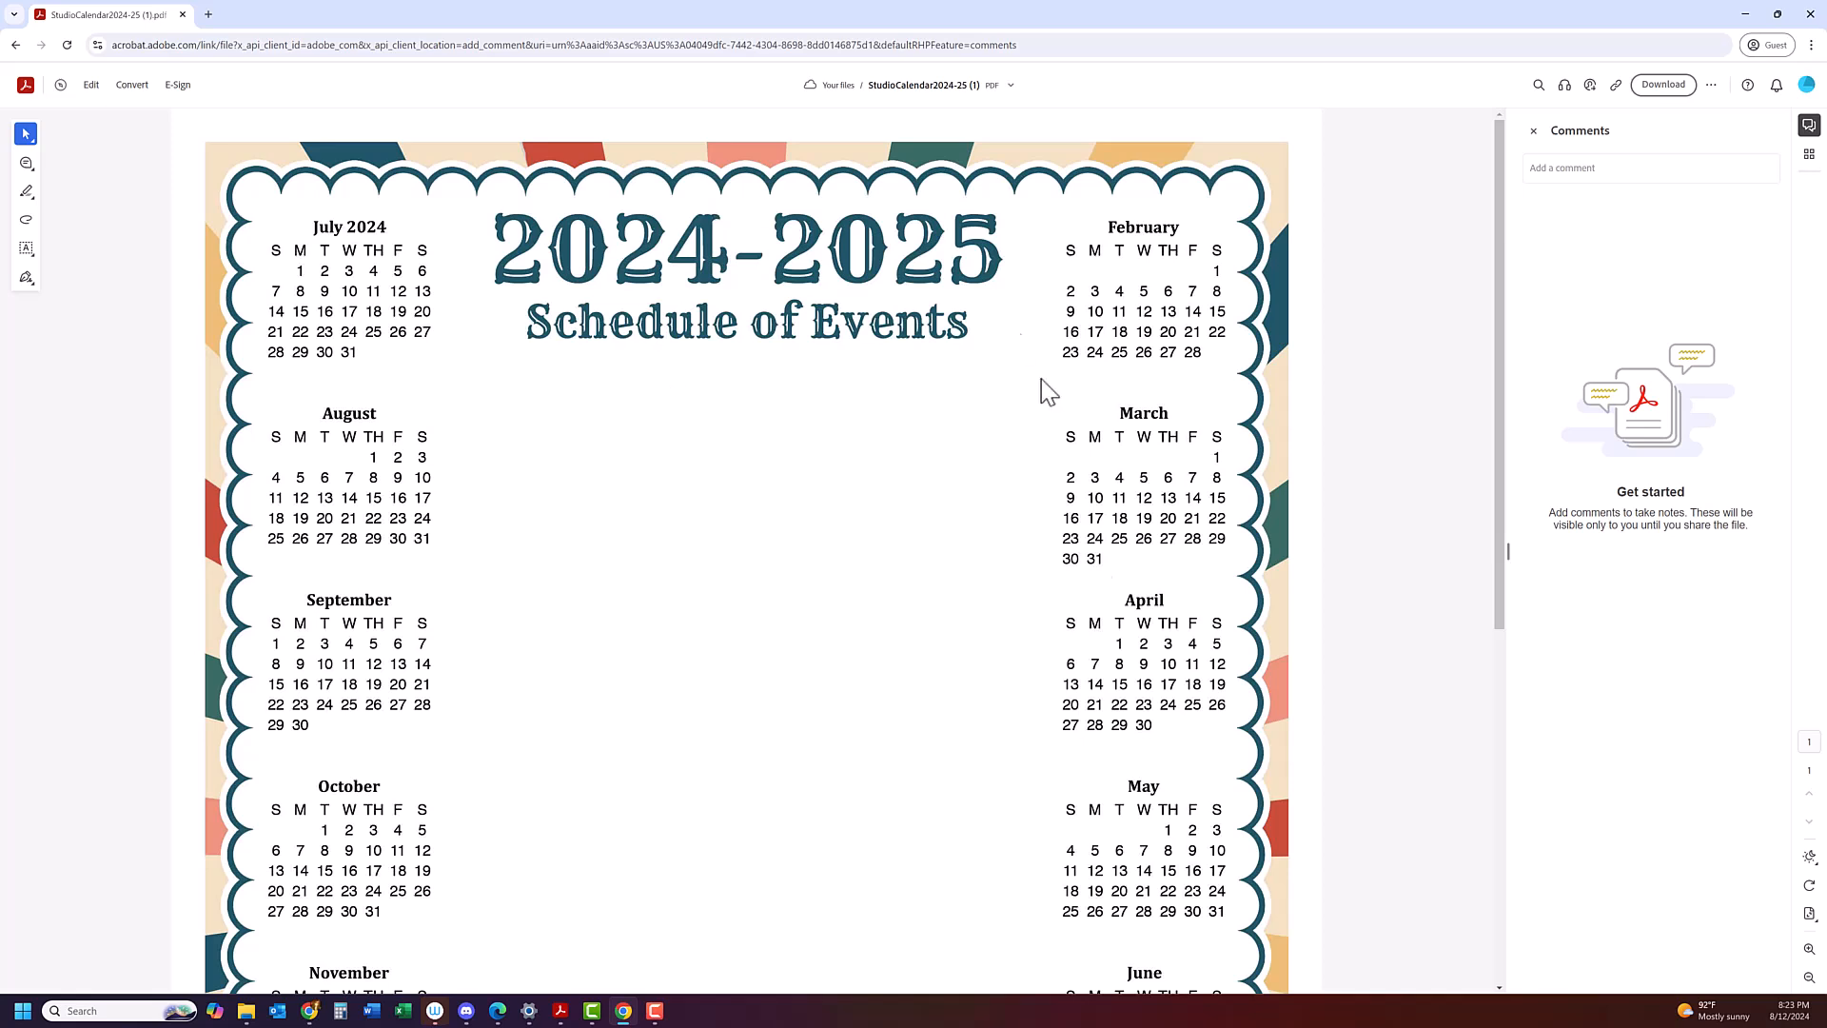
pyautogui.scroll(-6, 689, 685)
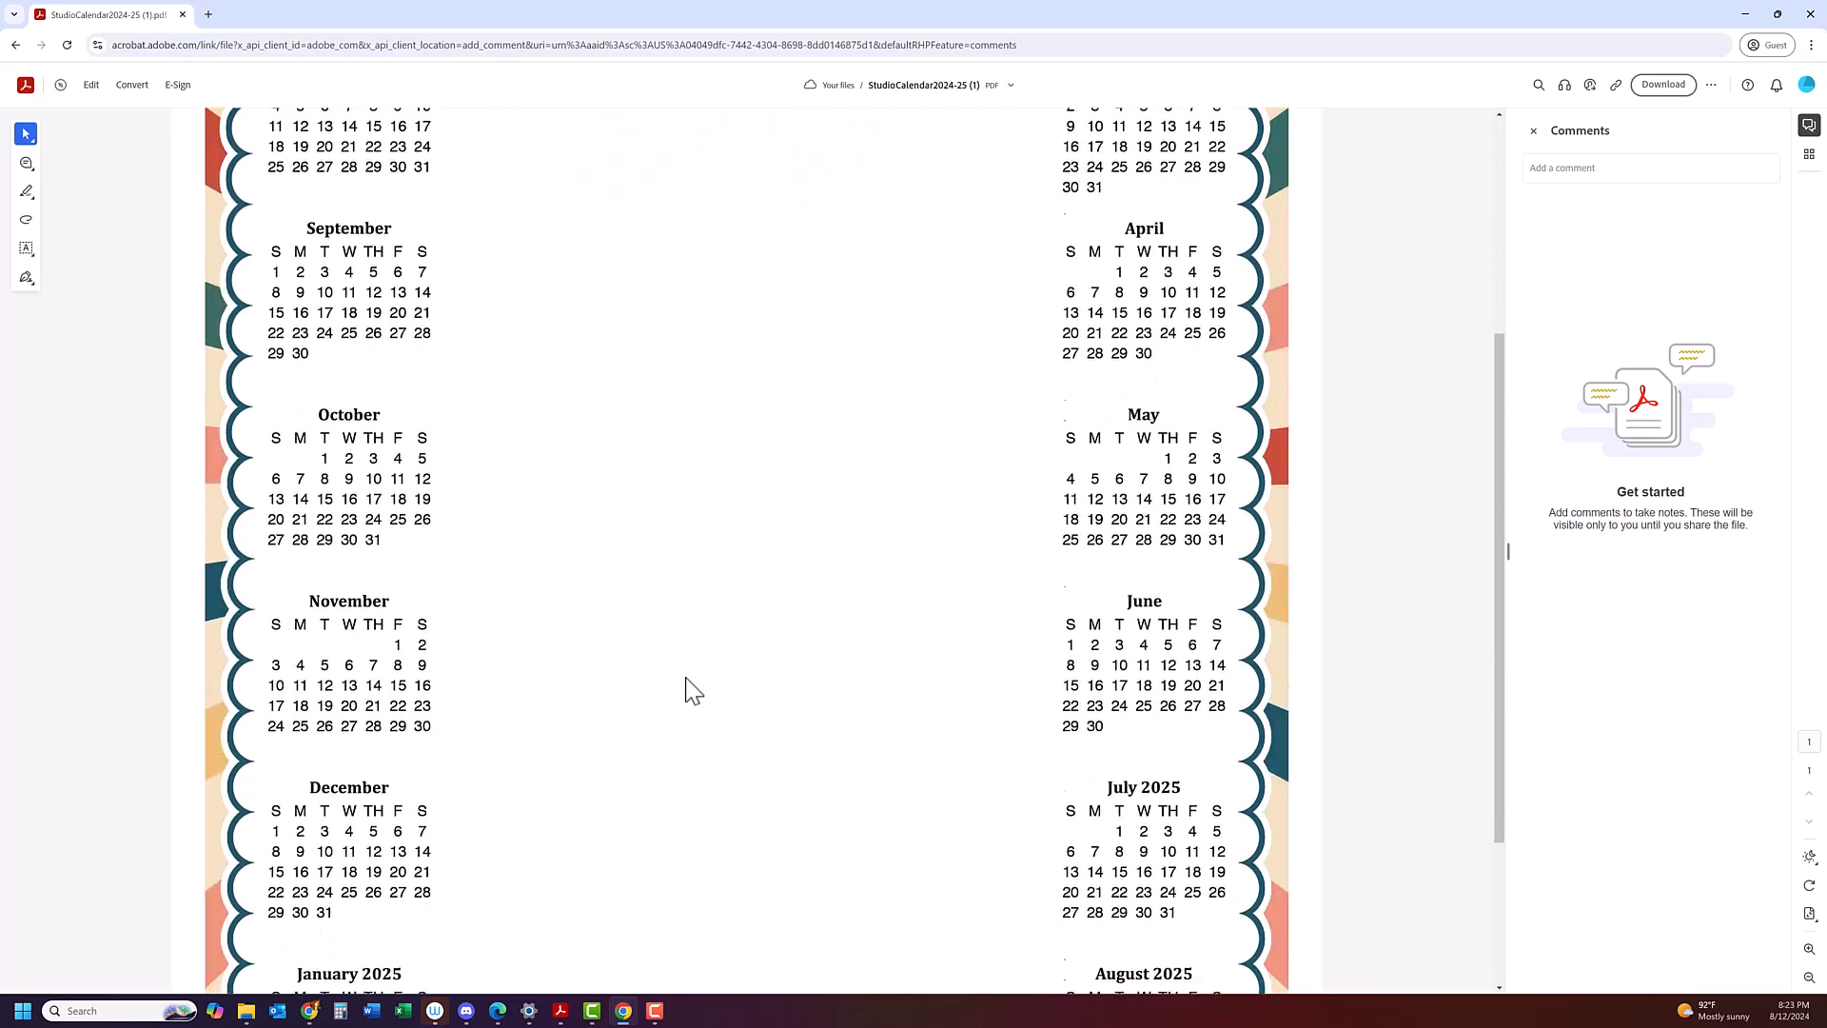
pyautogui.scroll(6, 689, 685)
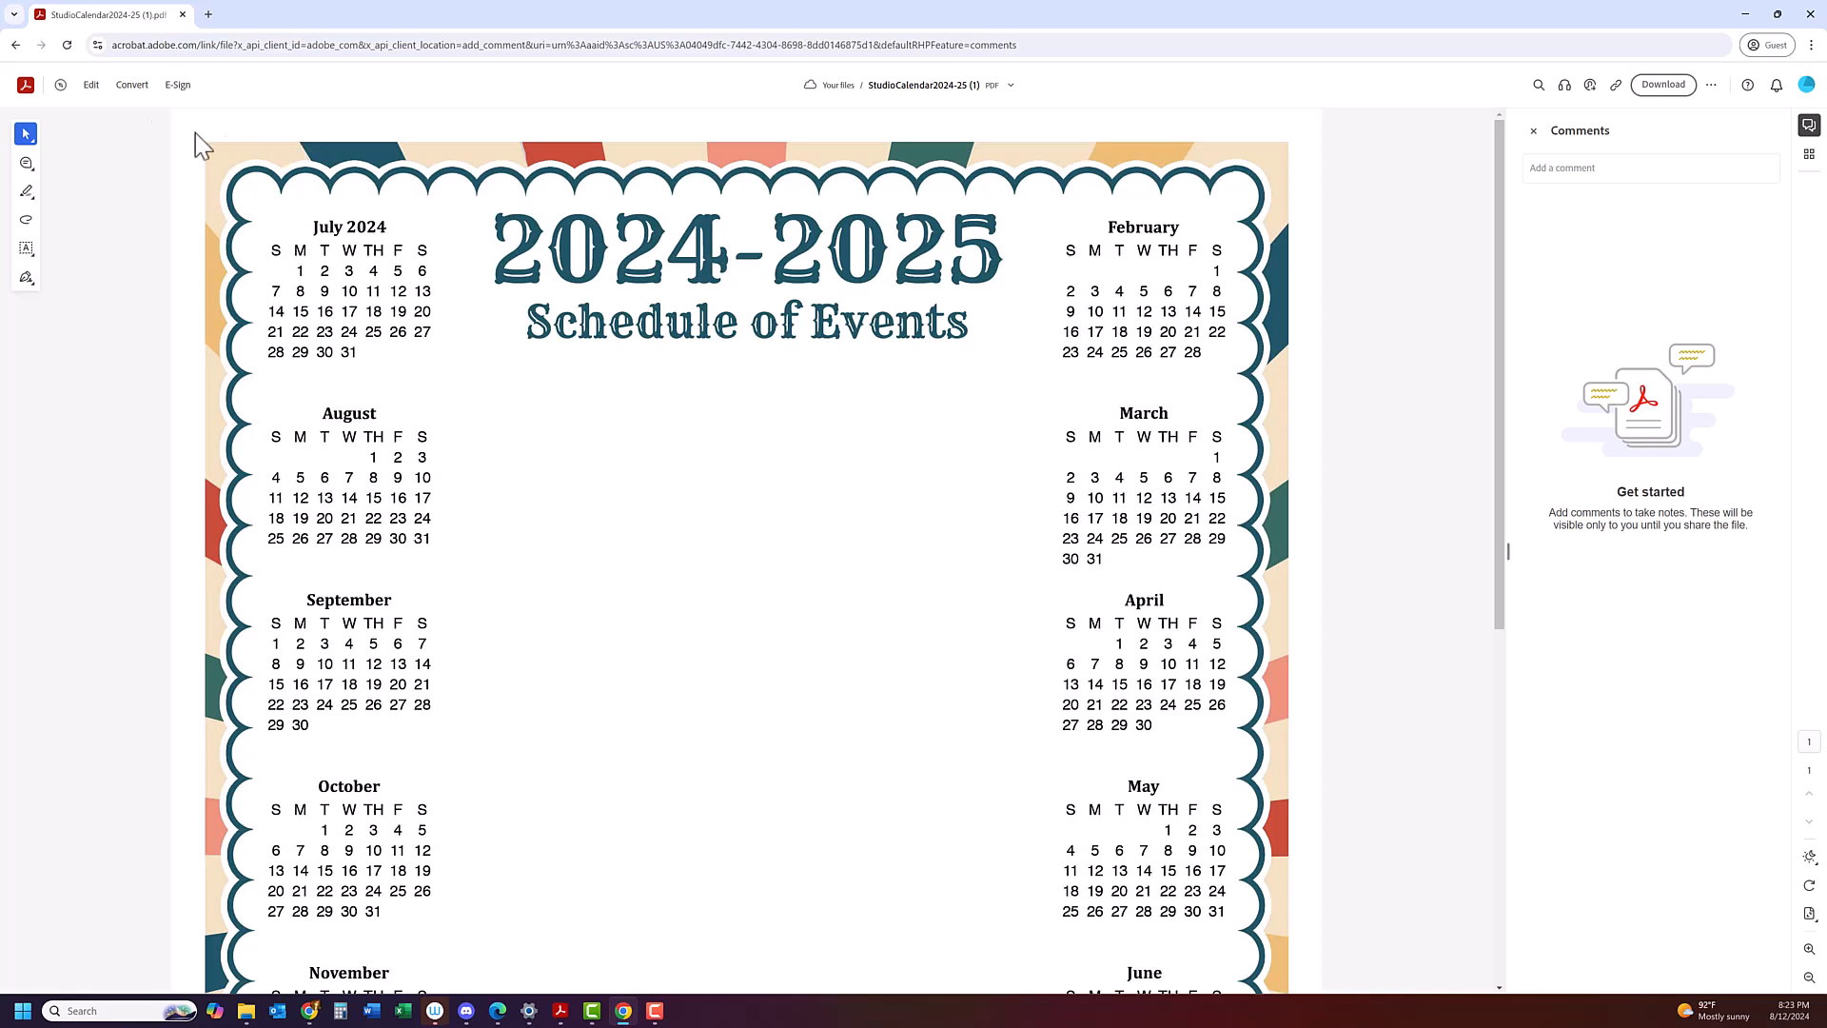
# Switch the calendar PDF to editing mode and look over its editable text boxes.
pyautogui.click(91, 86)
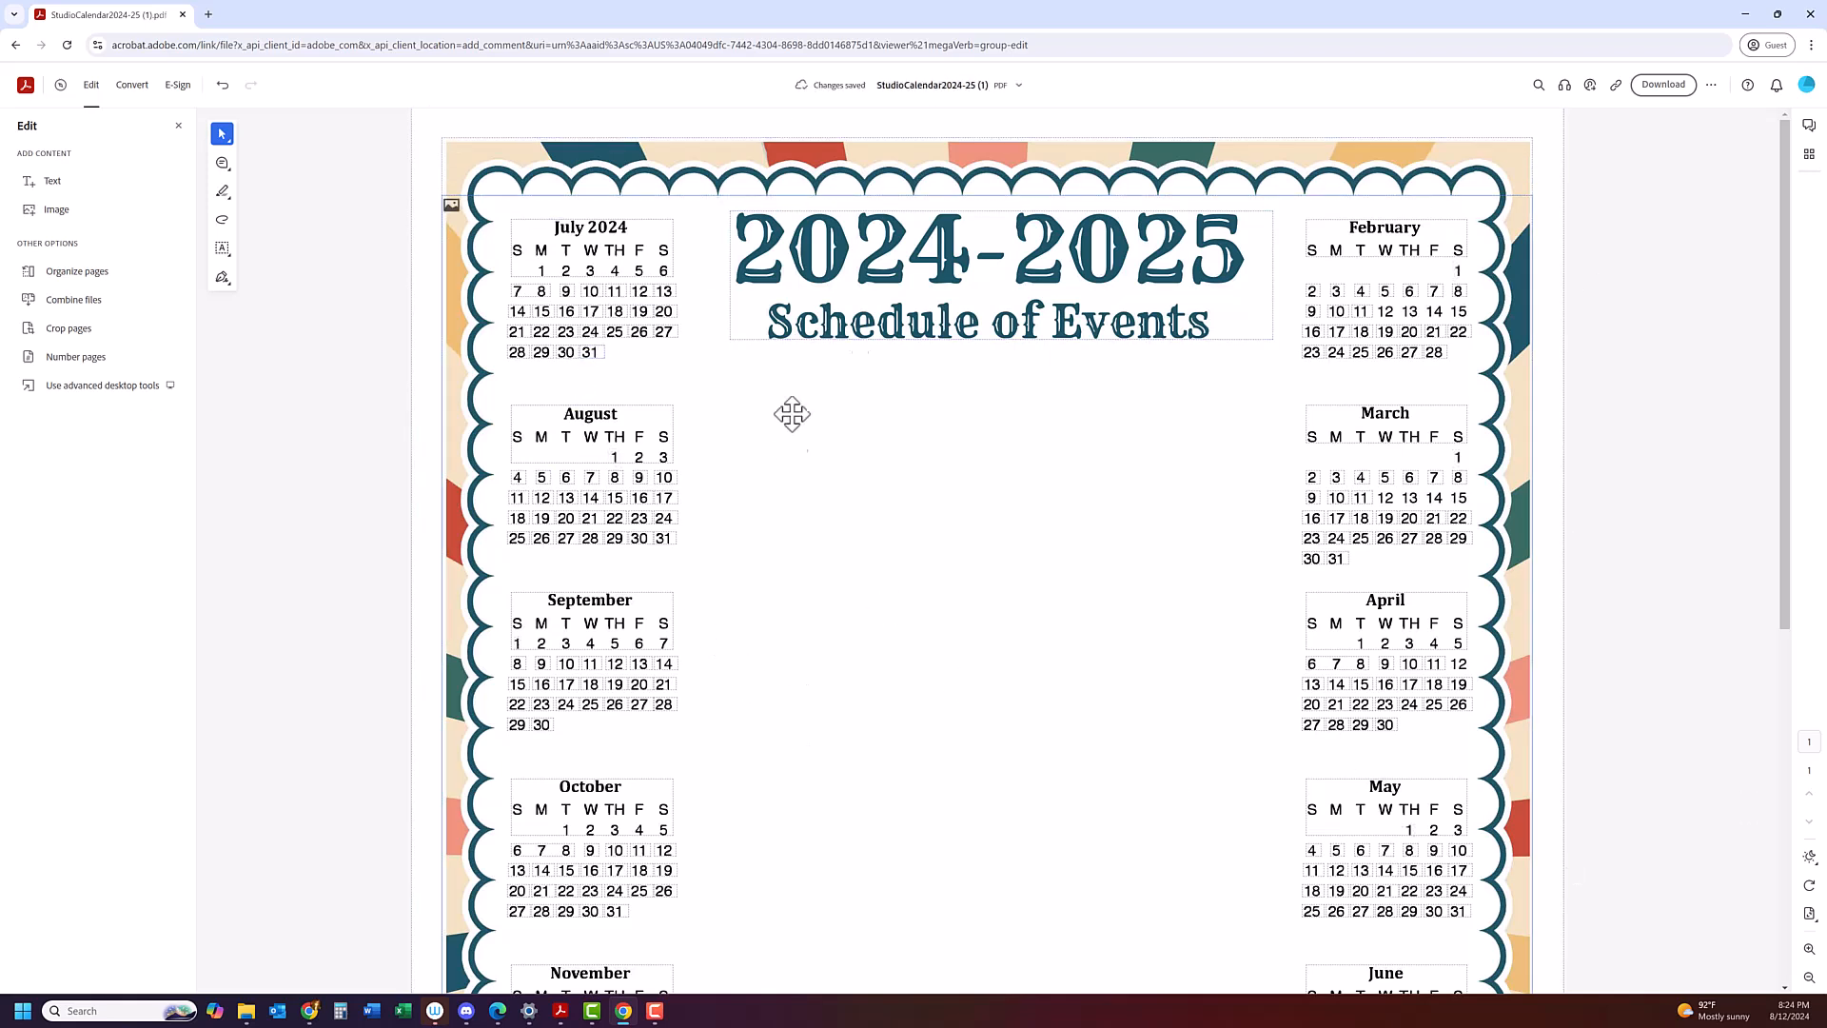
pyautogui.scroll(-5, 1540, 603)
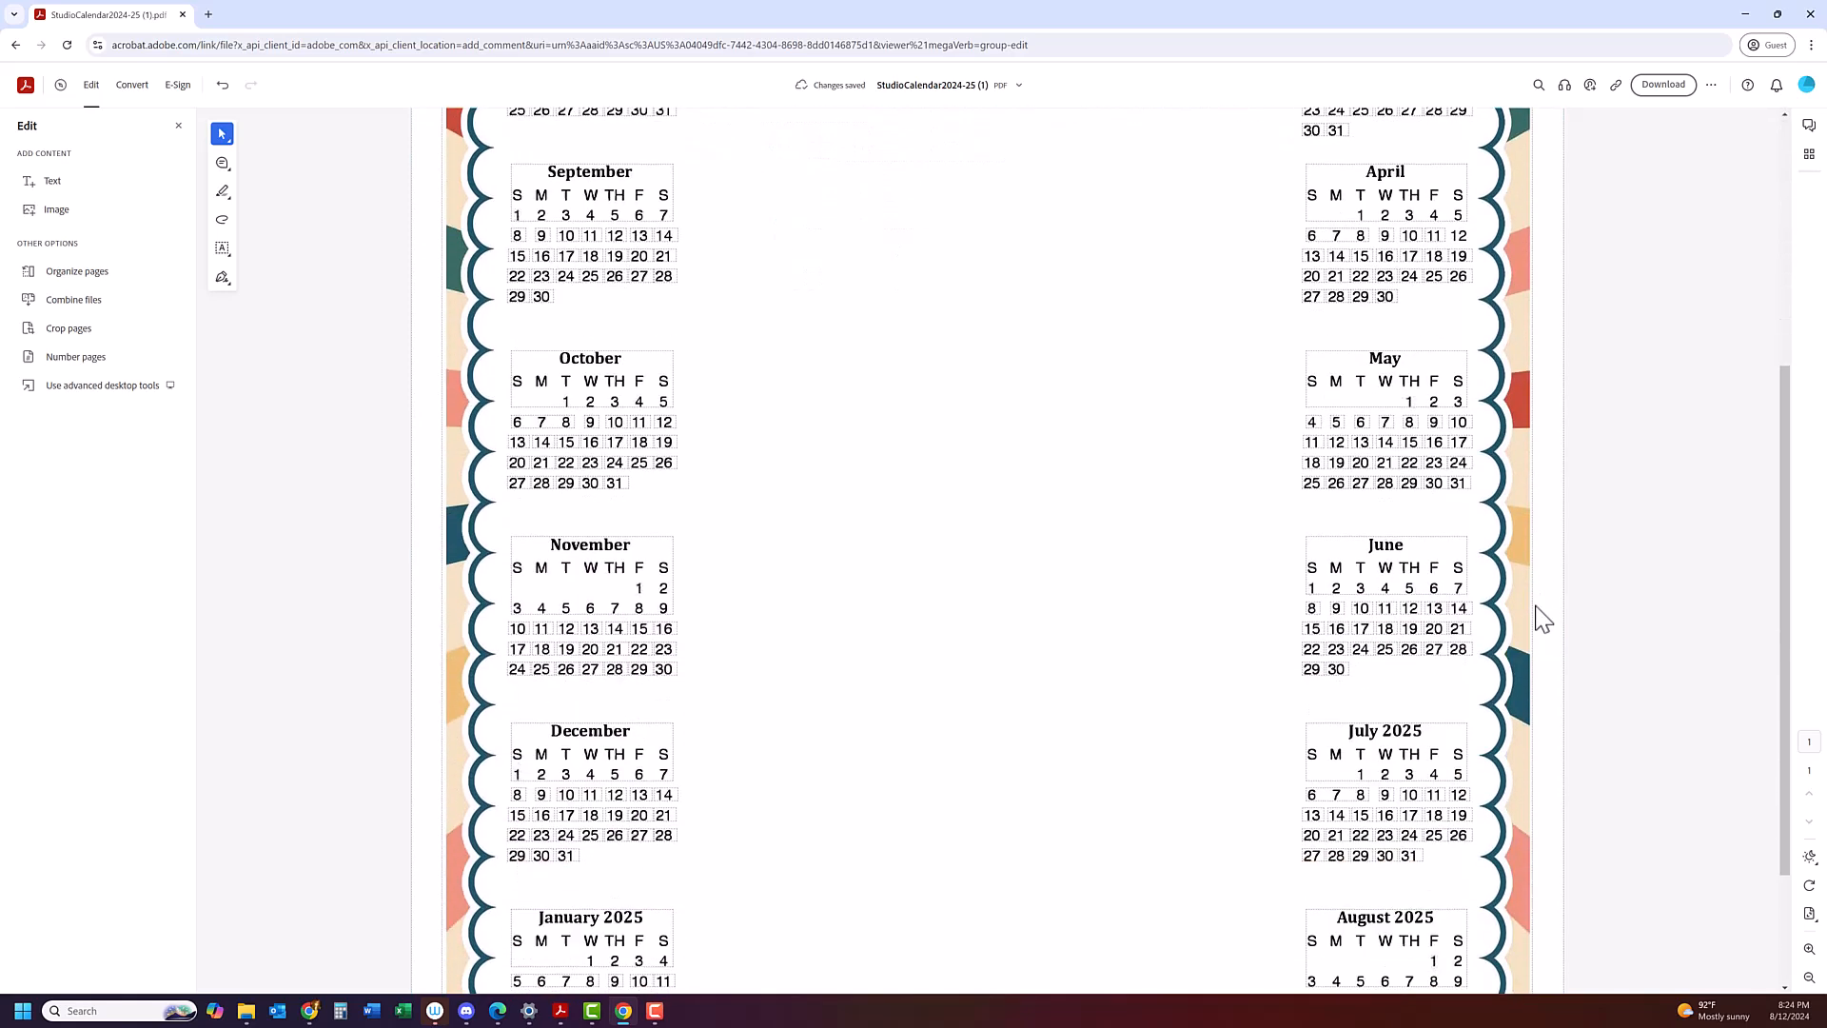
pyautogui.scroll(5, 1533, 617)
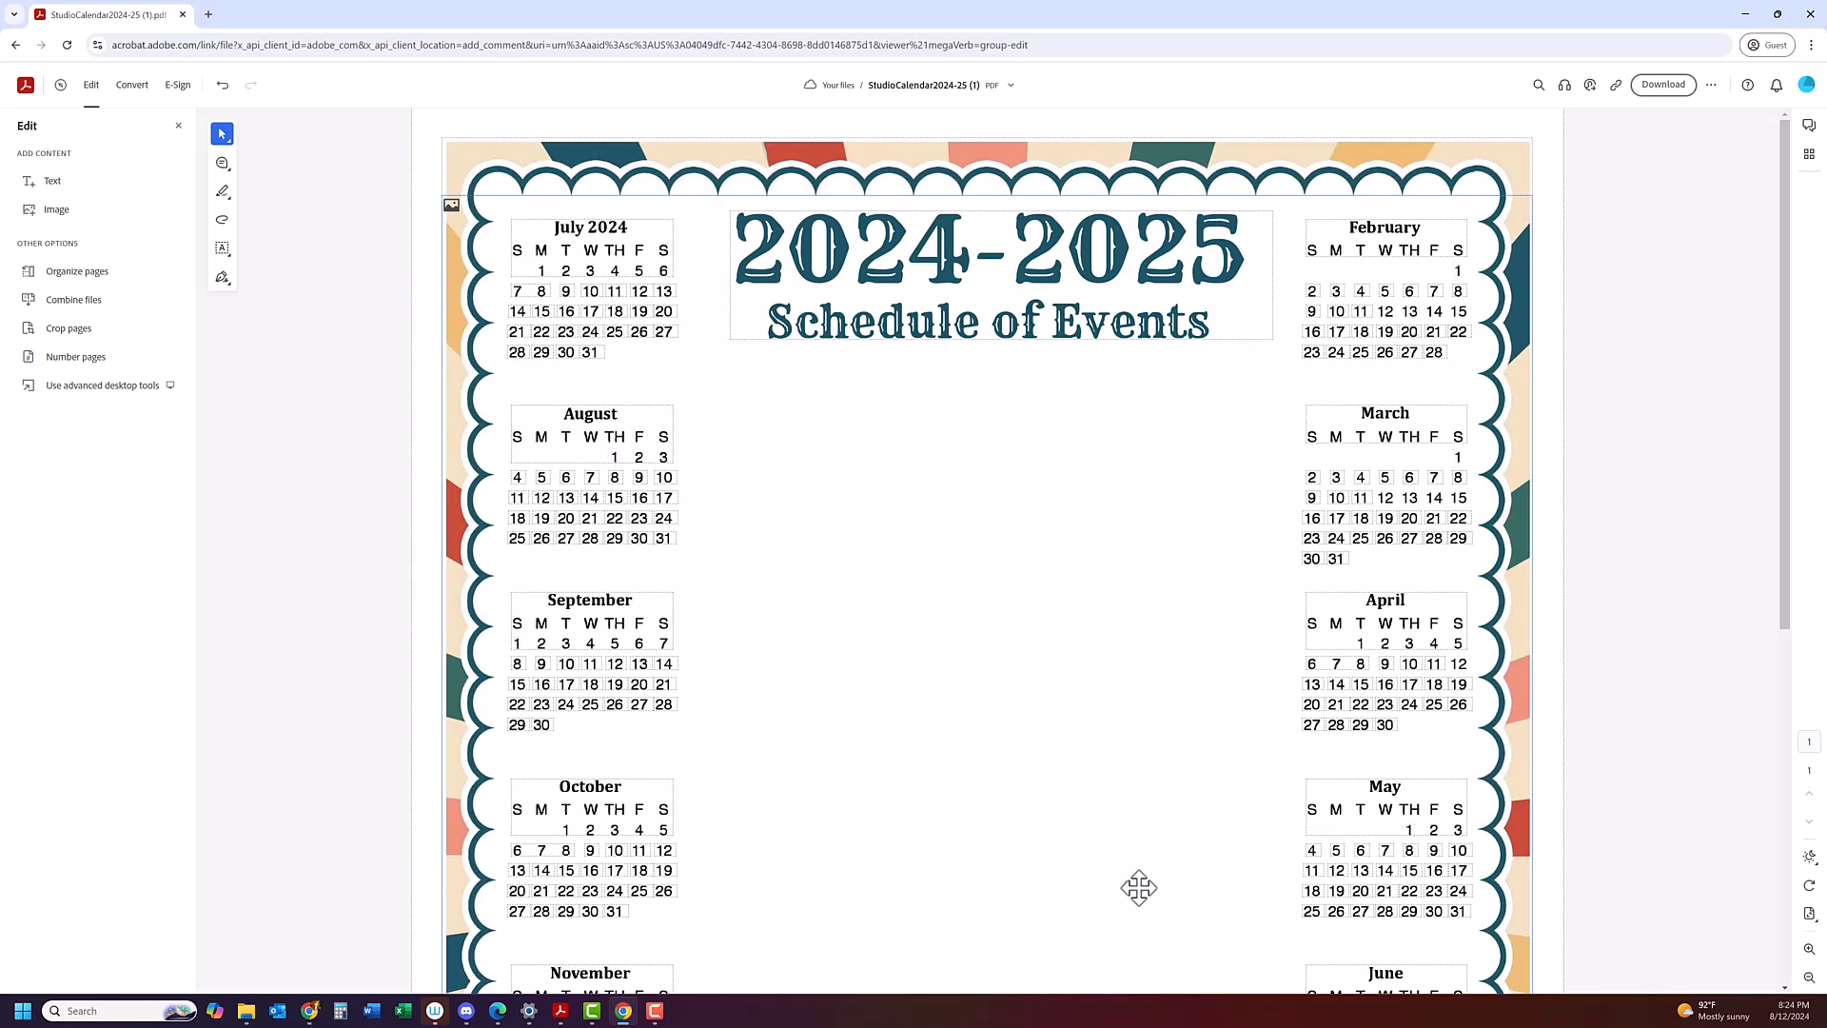
pyautogui.scroll(-2, 1138, 890)
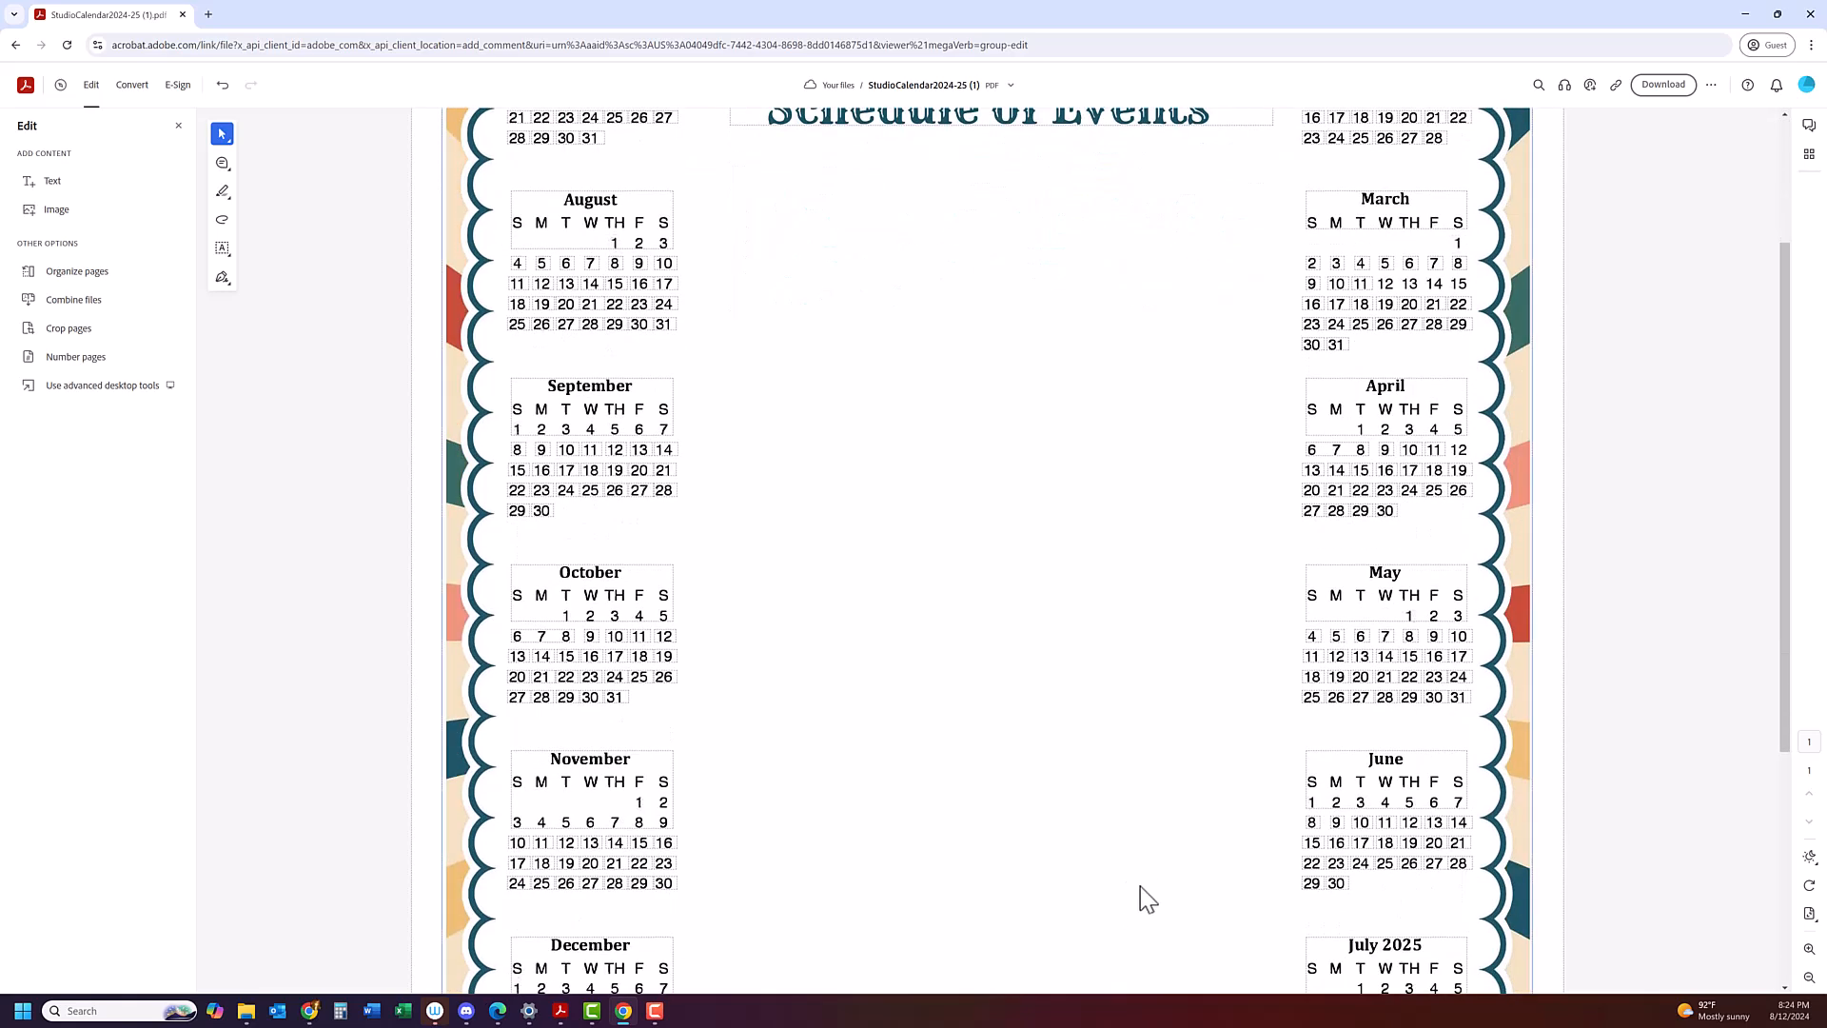
pyautogui.scroll(2, 1142, 881)
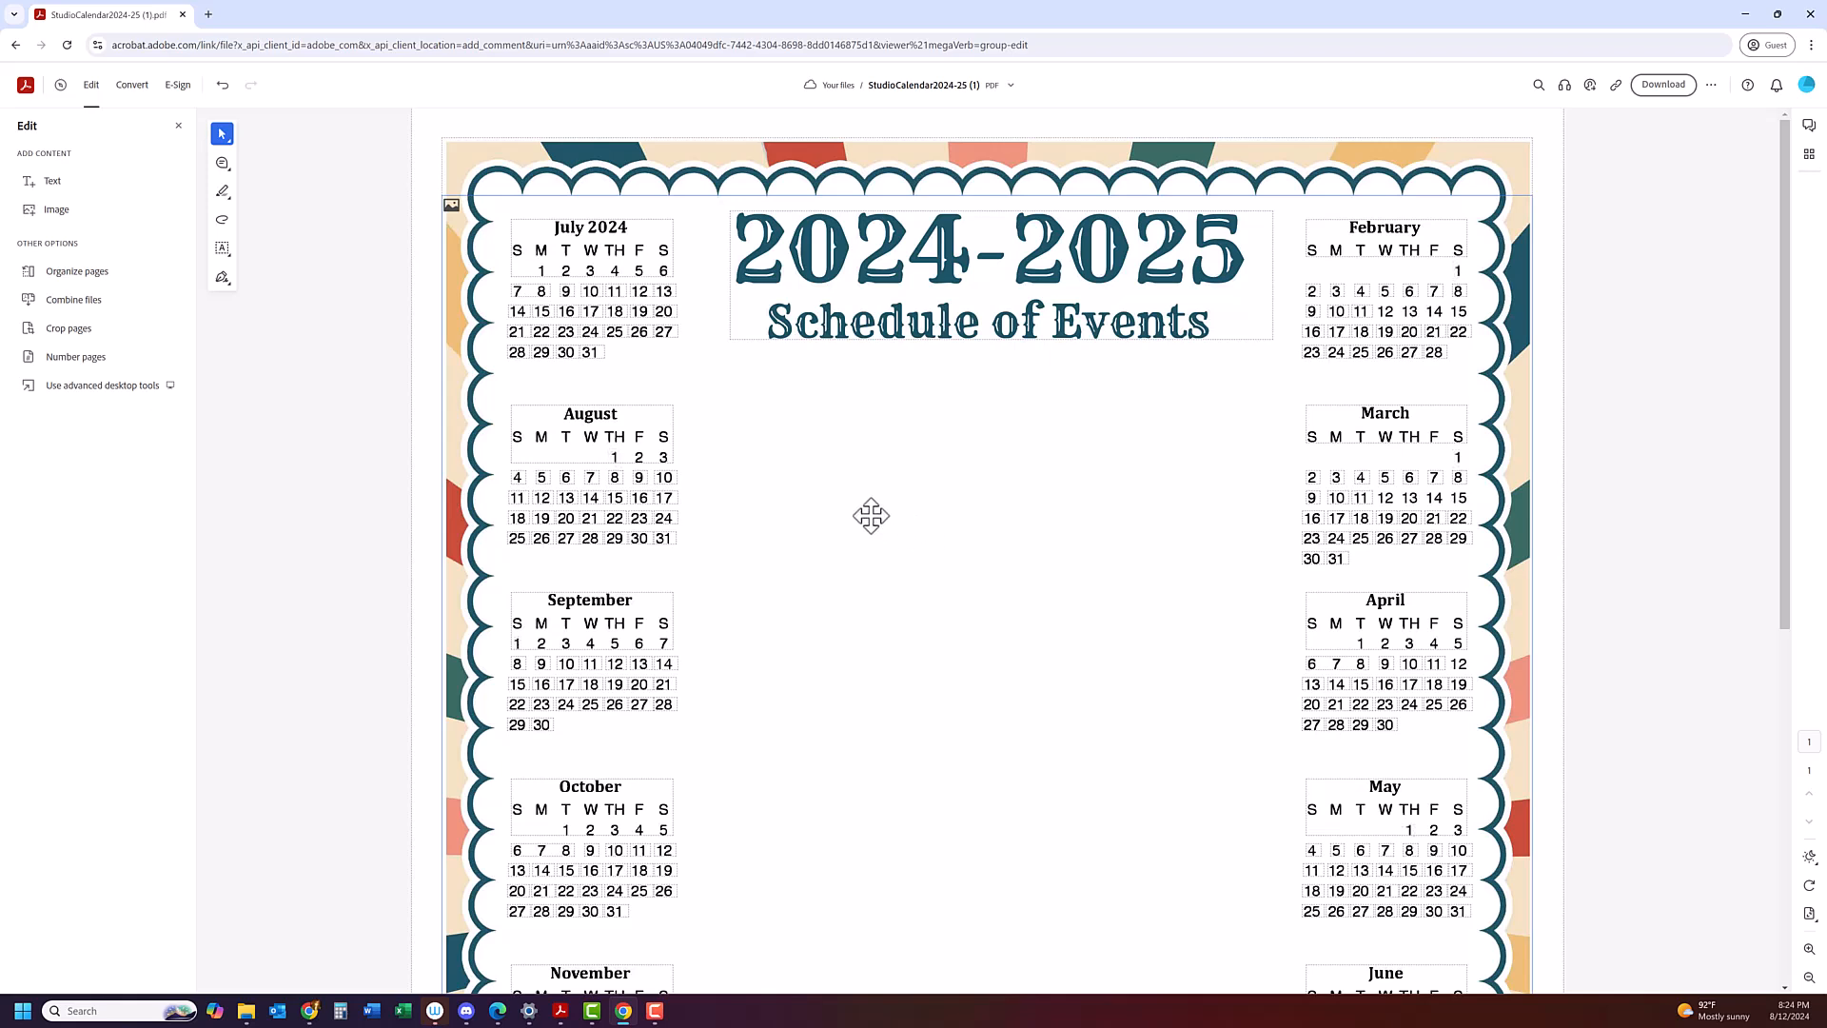
# Add a text box near the "Schedule of Events" heading and enter the letter "A" in it.
pyautogui.click(54, 184)
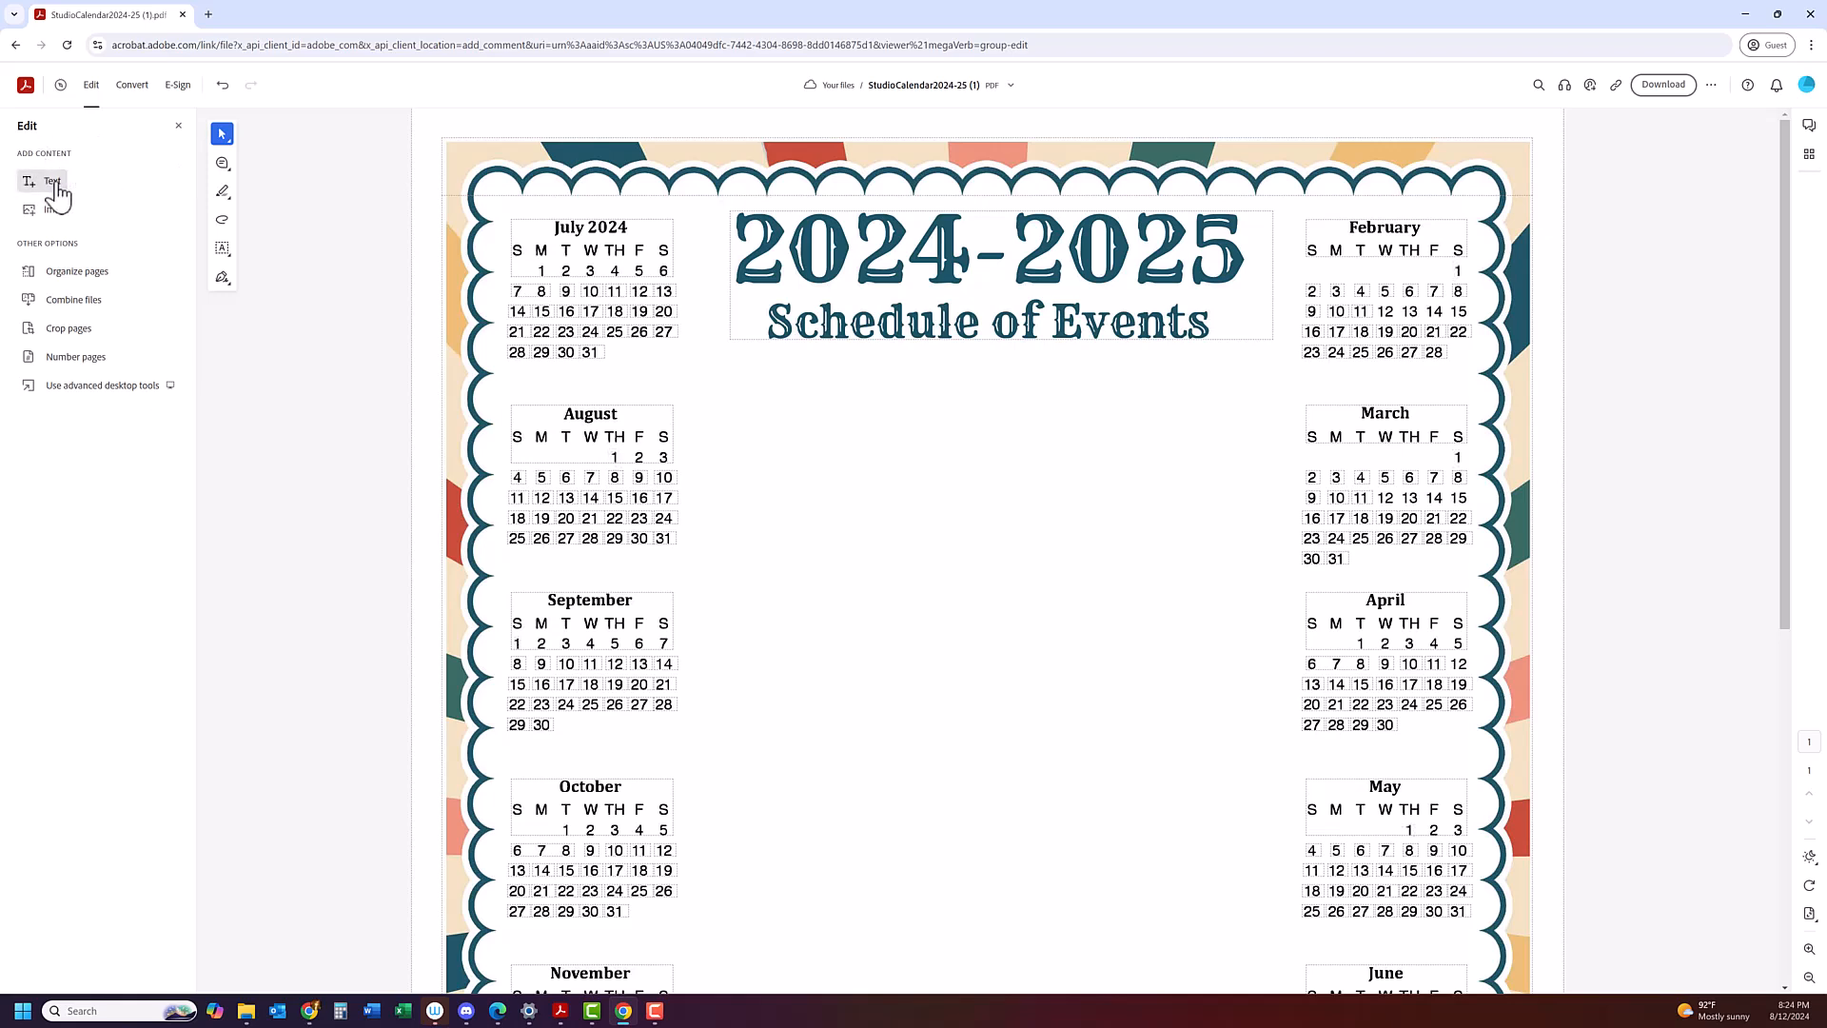
pyautogui.click(762, 424)
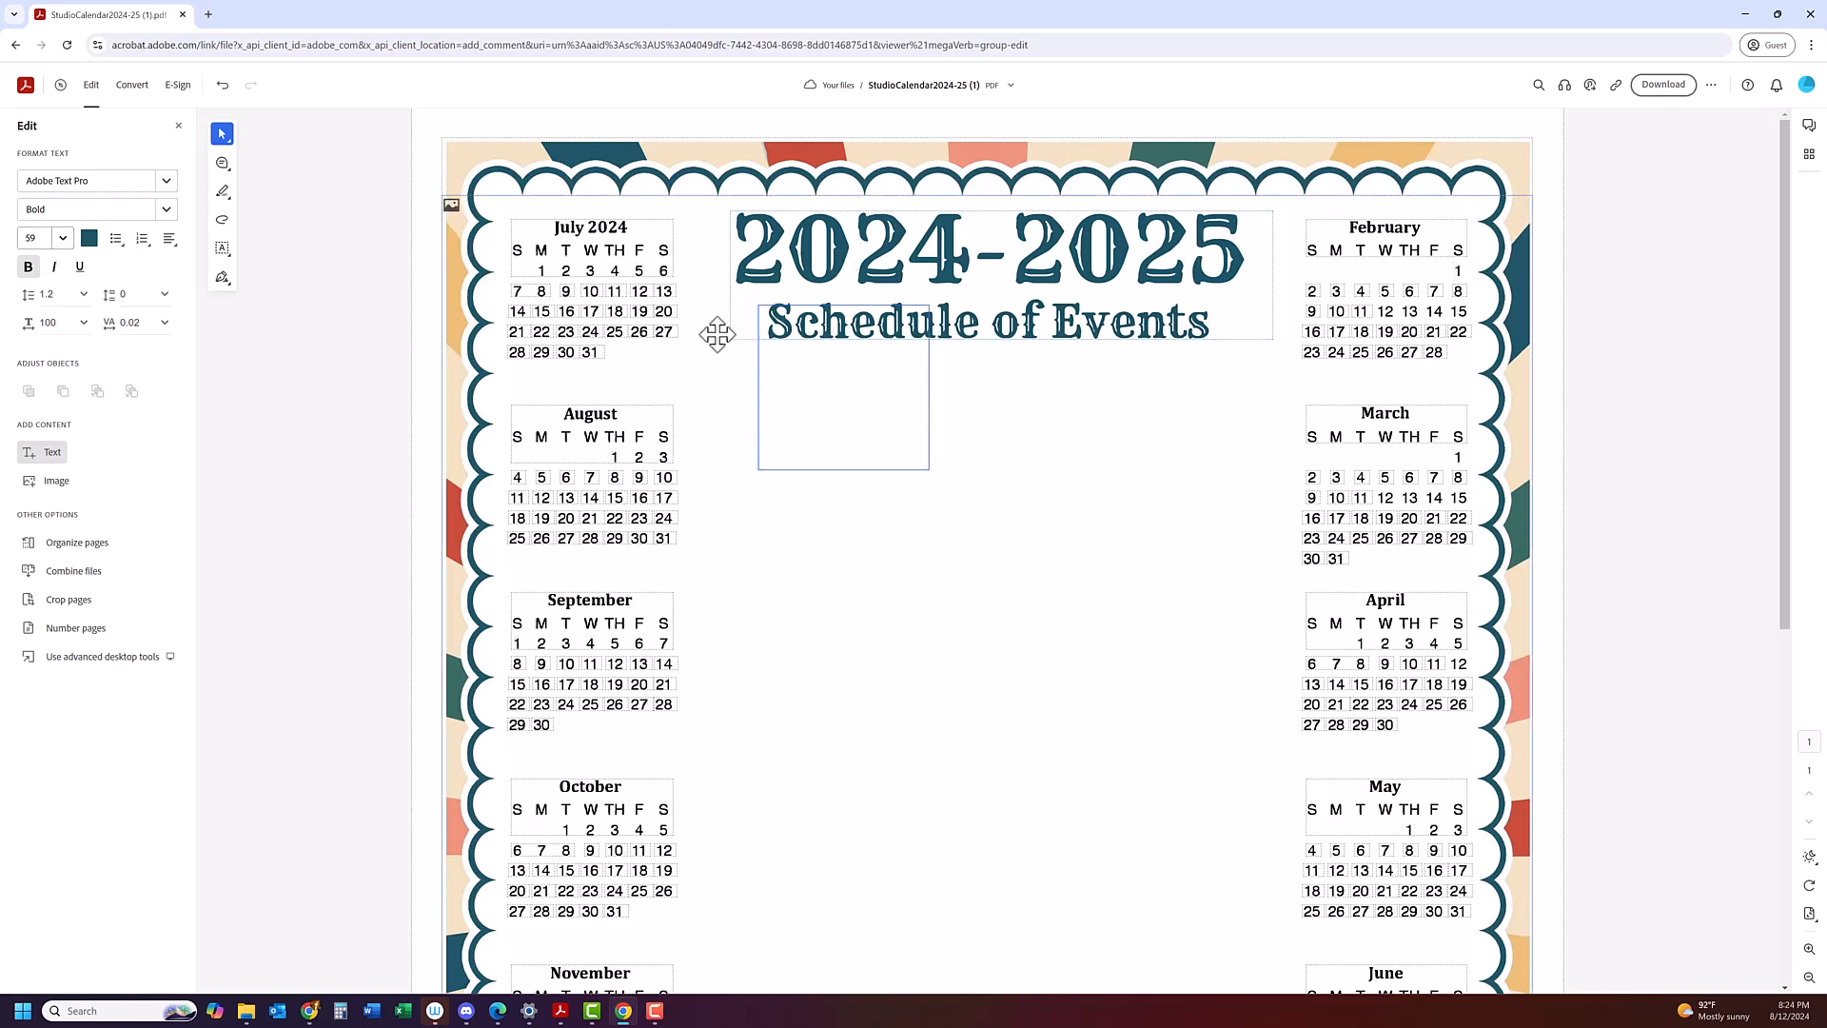
pyautogui.write('A')
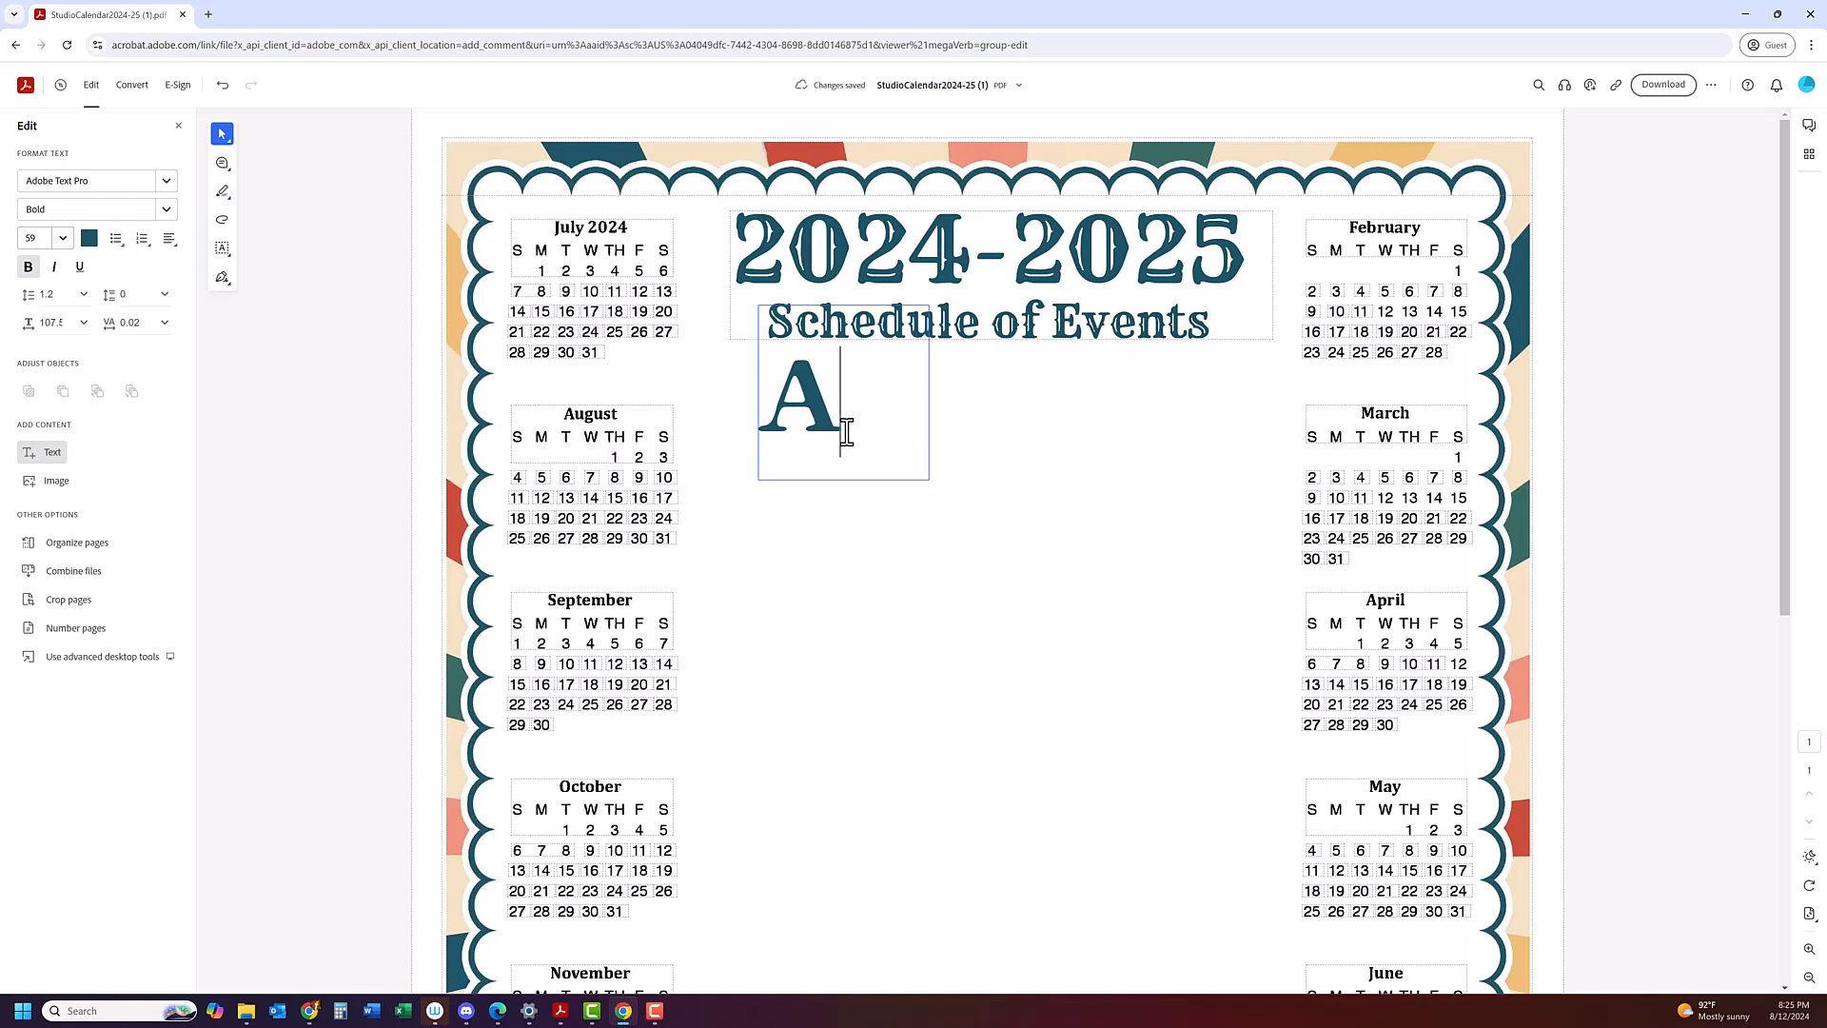
# Allow the site clipboard access and set the font size of the letter "A" to 12.
pyautogui.moveTo(845, 432); pyautogui.dragTo(762, 420)
pyautogui.hotkey('ctrl', 'c')
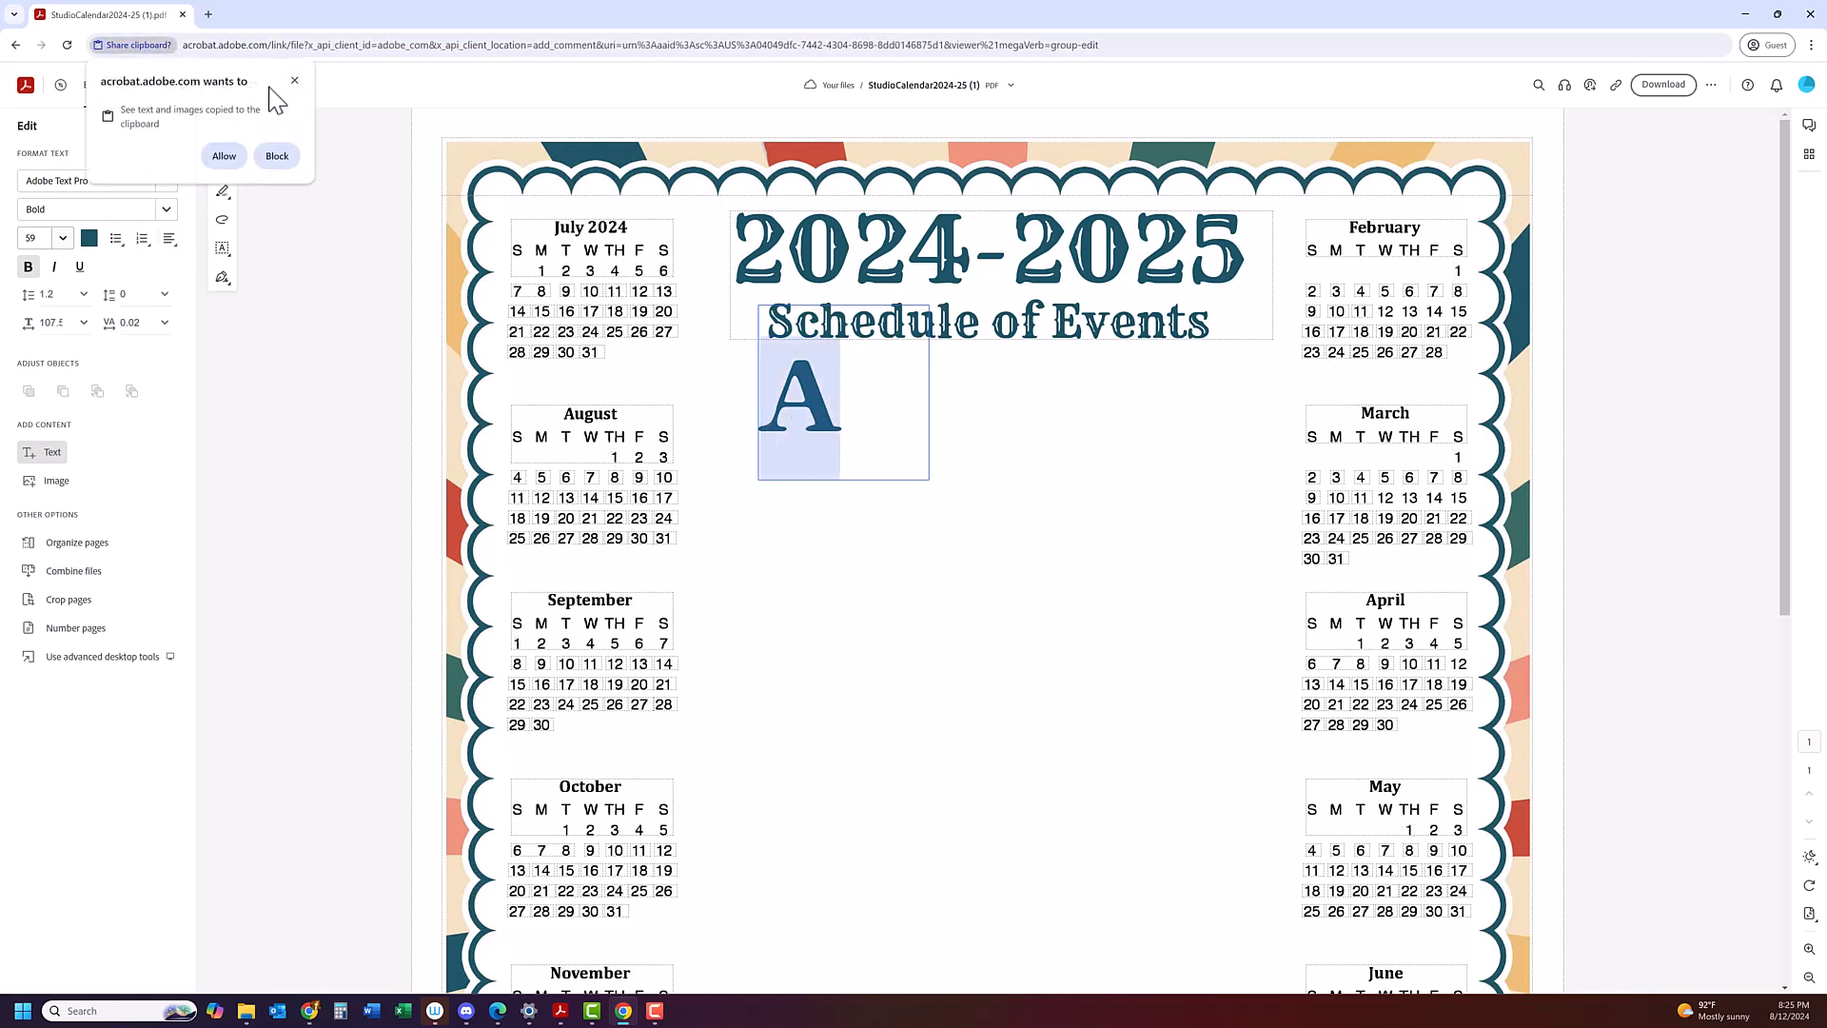
pyautogui.click(226, 157)
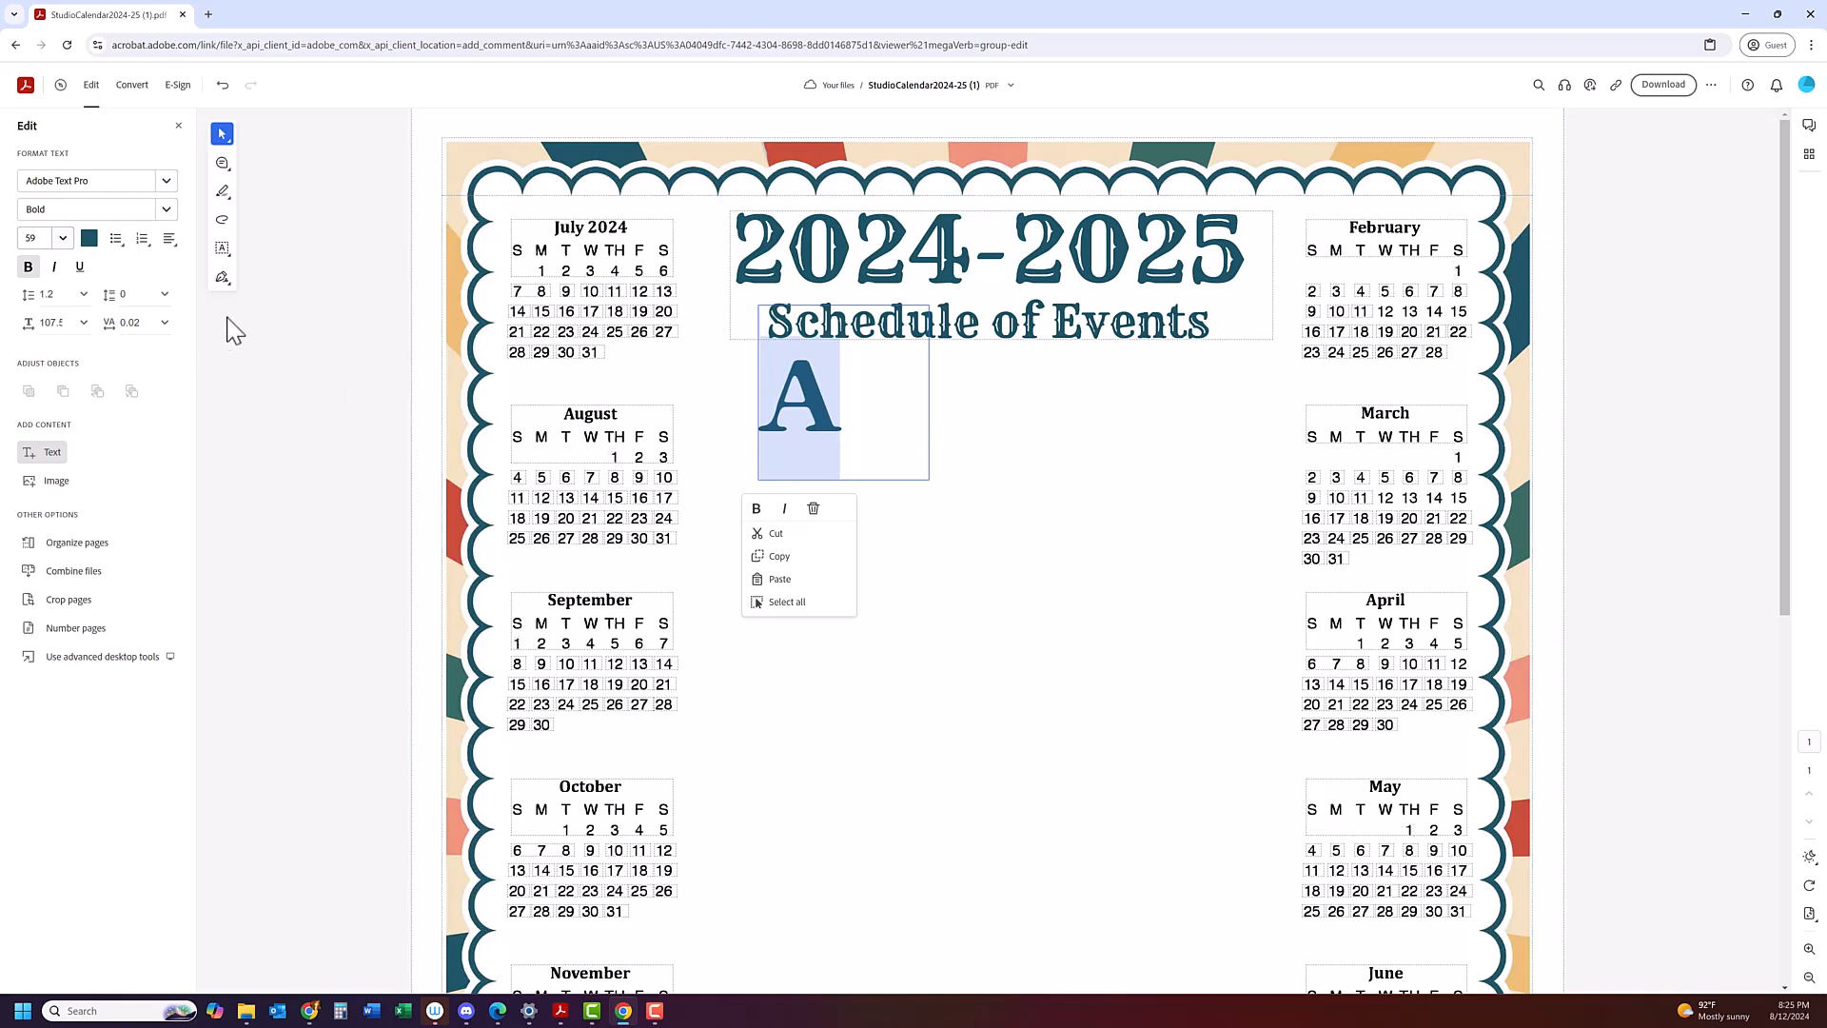
pyautogui.click(62, 238)
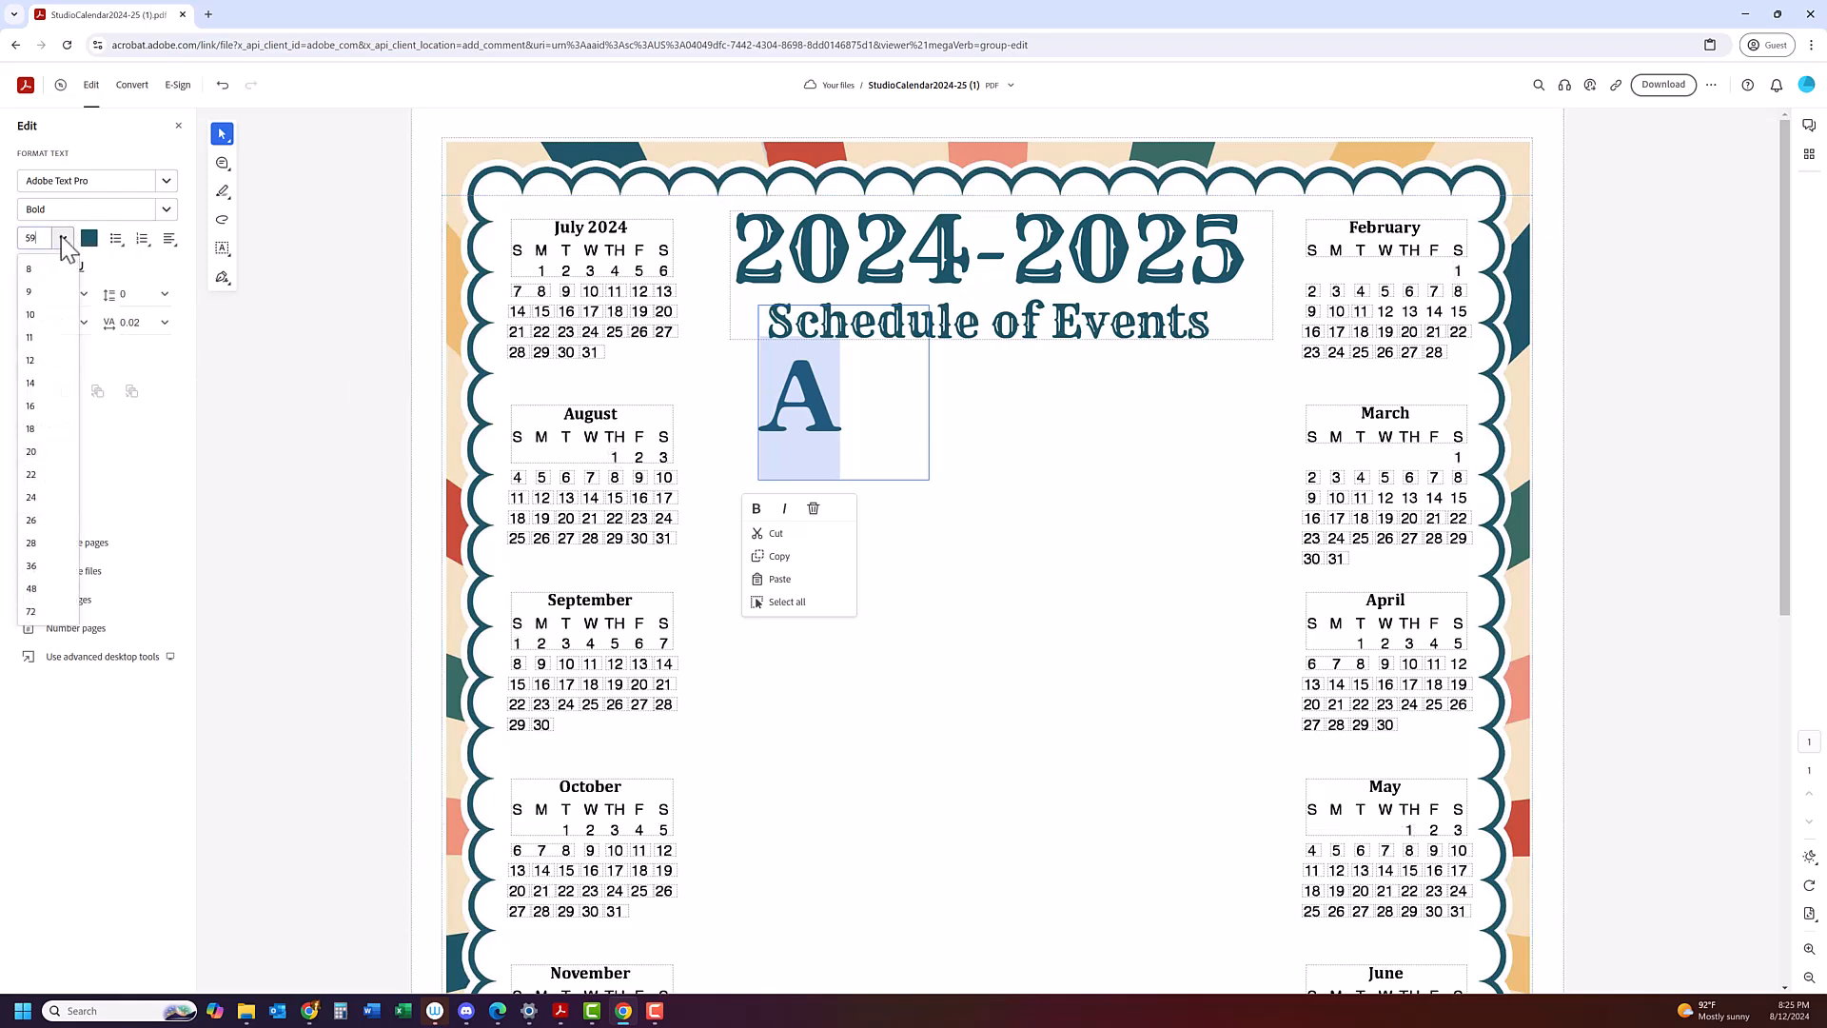
pyautogui.click(32, 360)
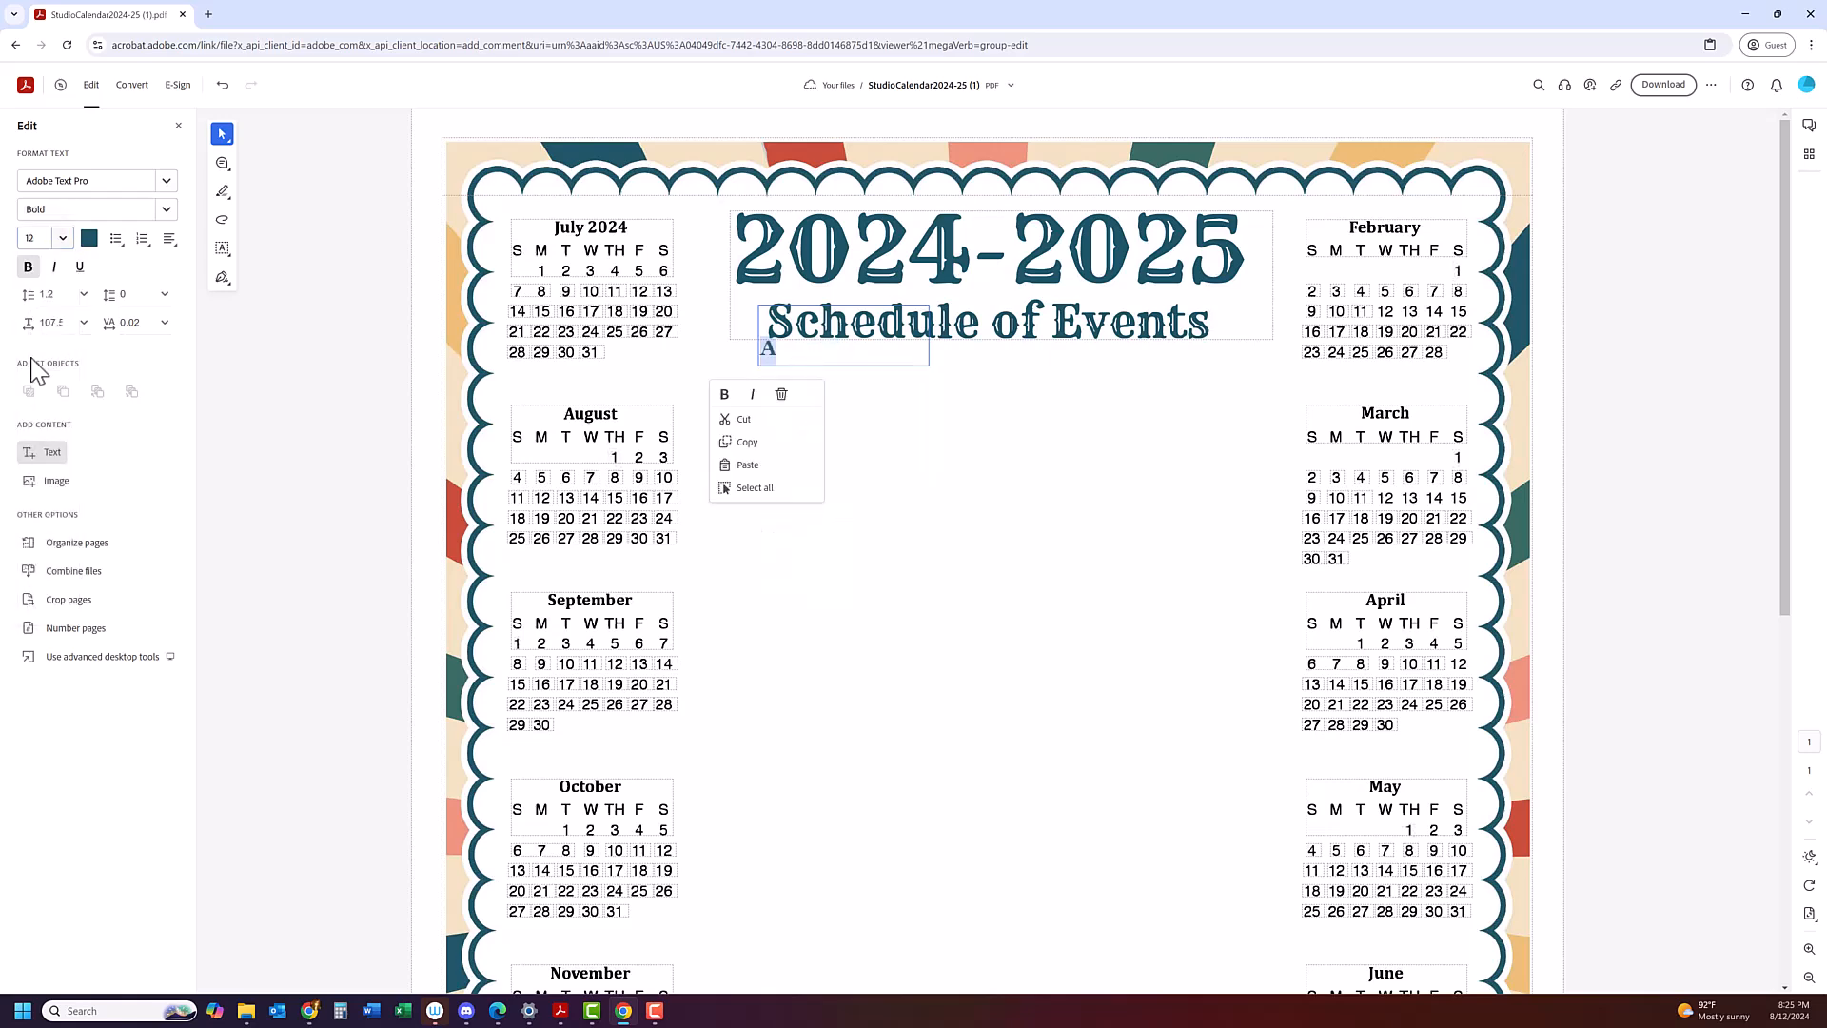
pyautogui.click(907, 385)
pyautogui.click(906, 386)
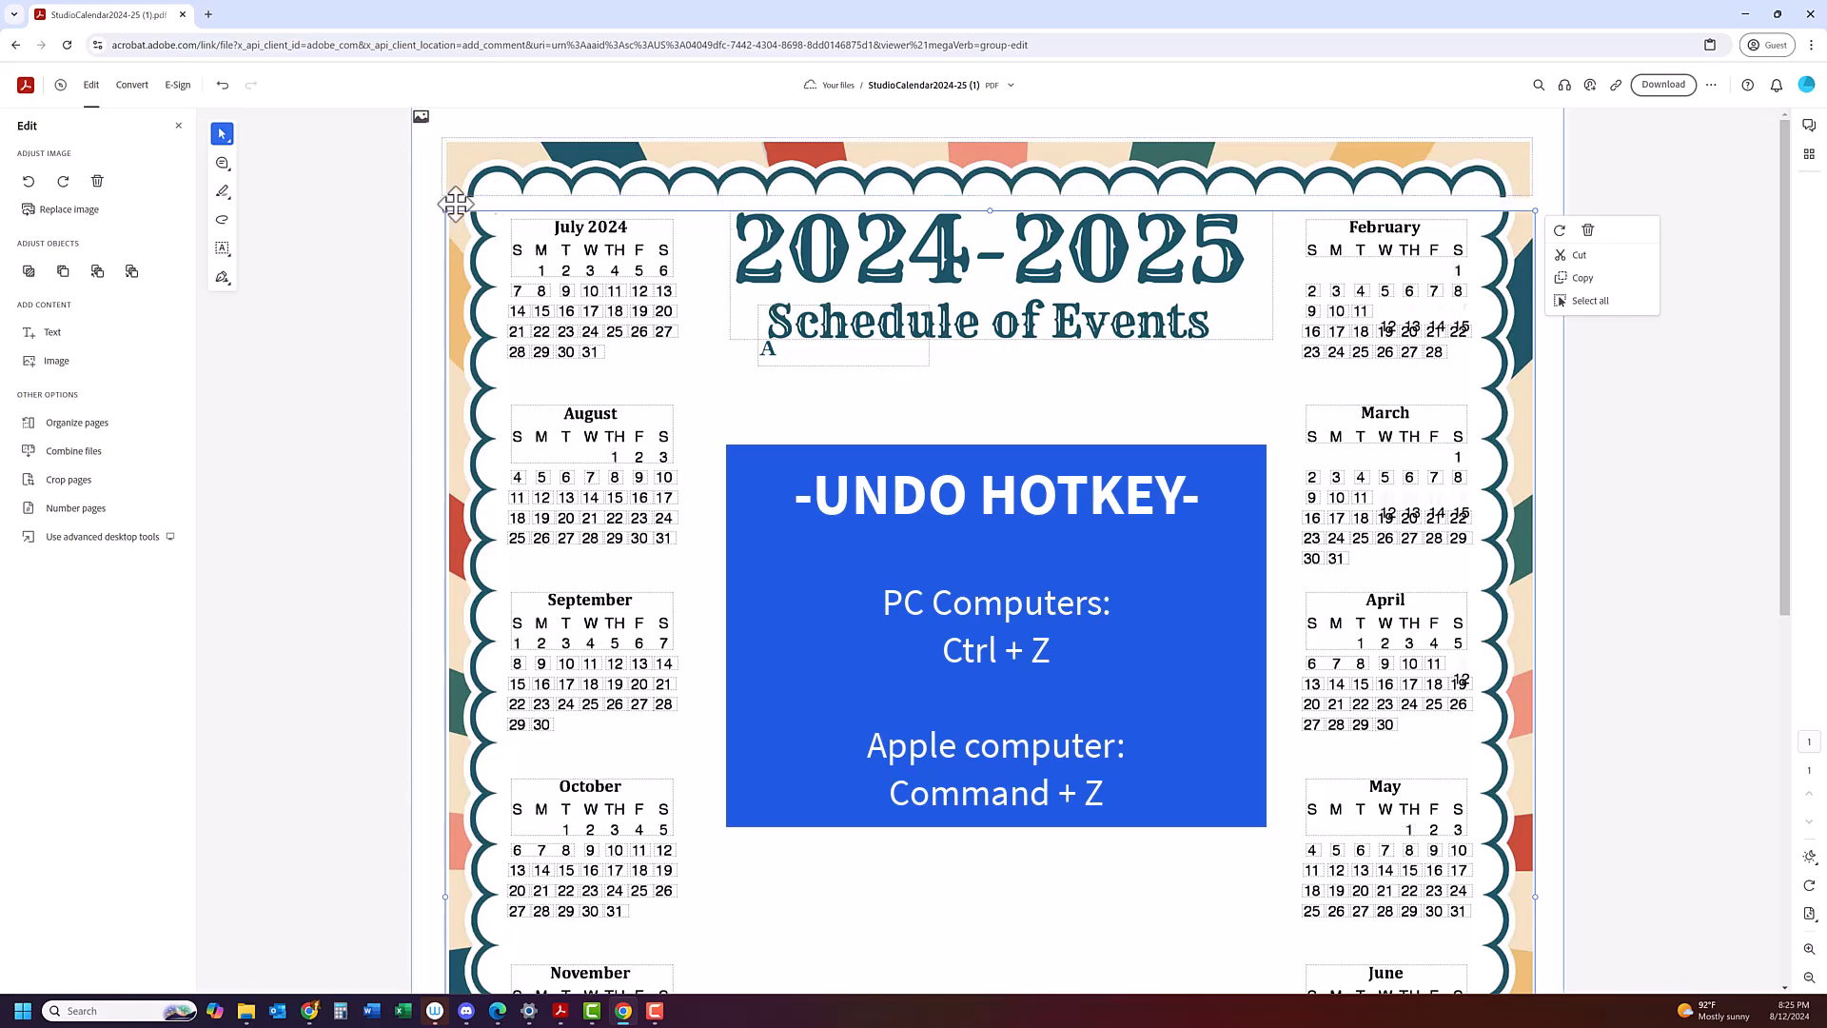
pyautogui.hotkey('ctrl', 'z')
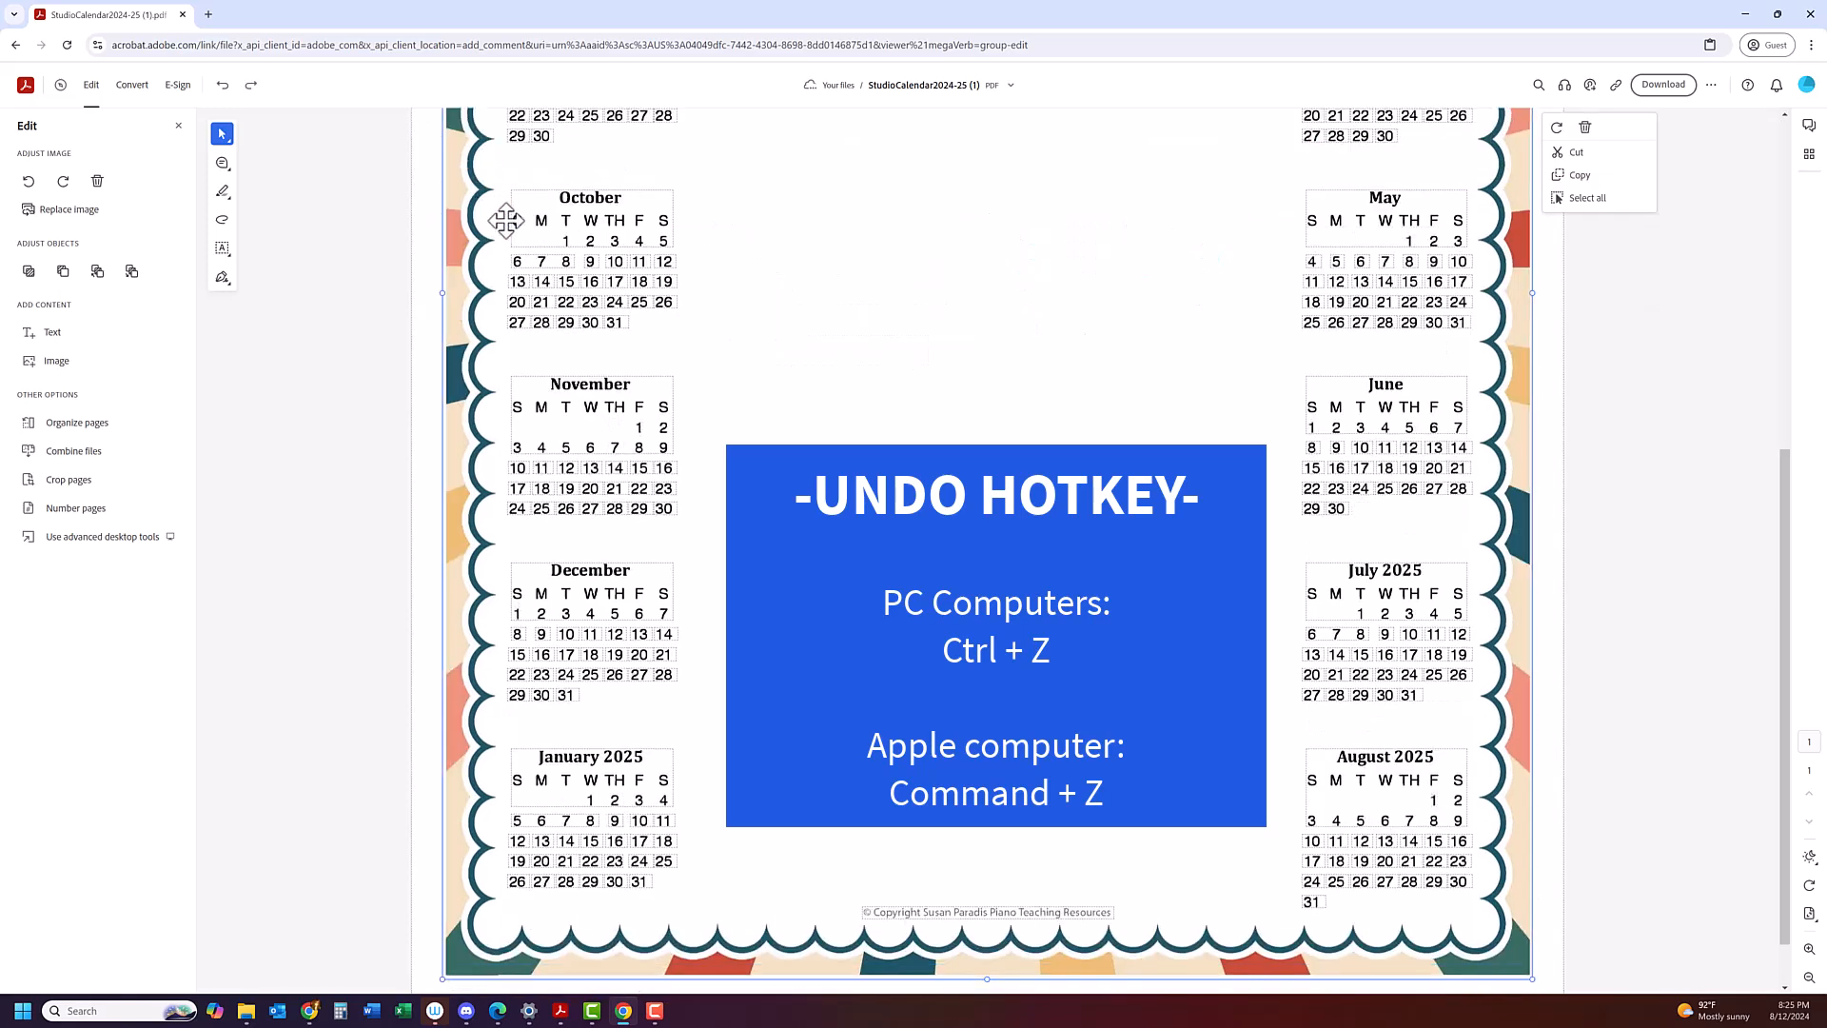
# Move the "A" text box just below the "Schedule of Events" heading and widen it to match the heading's box.
pyautogui.click(851, 354)
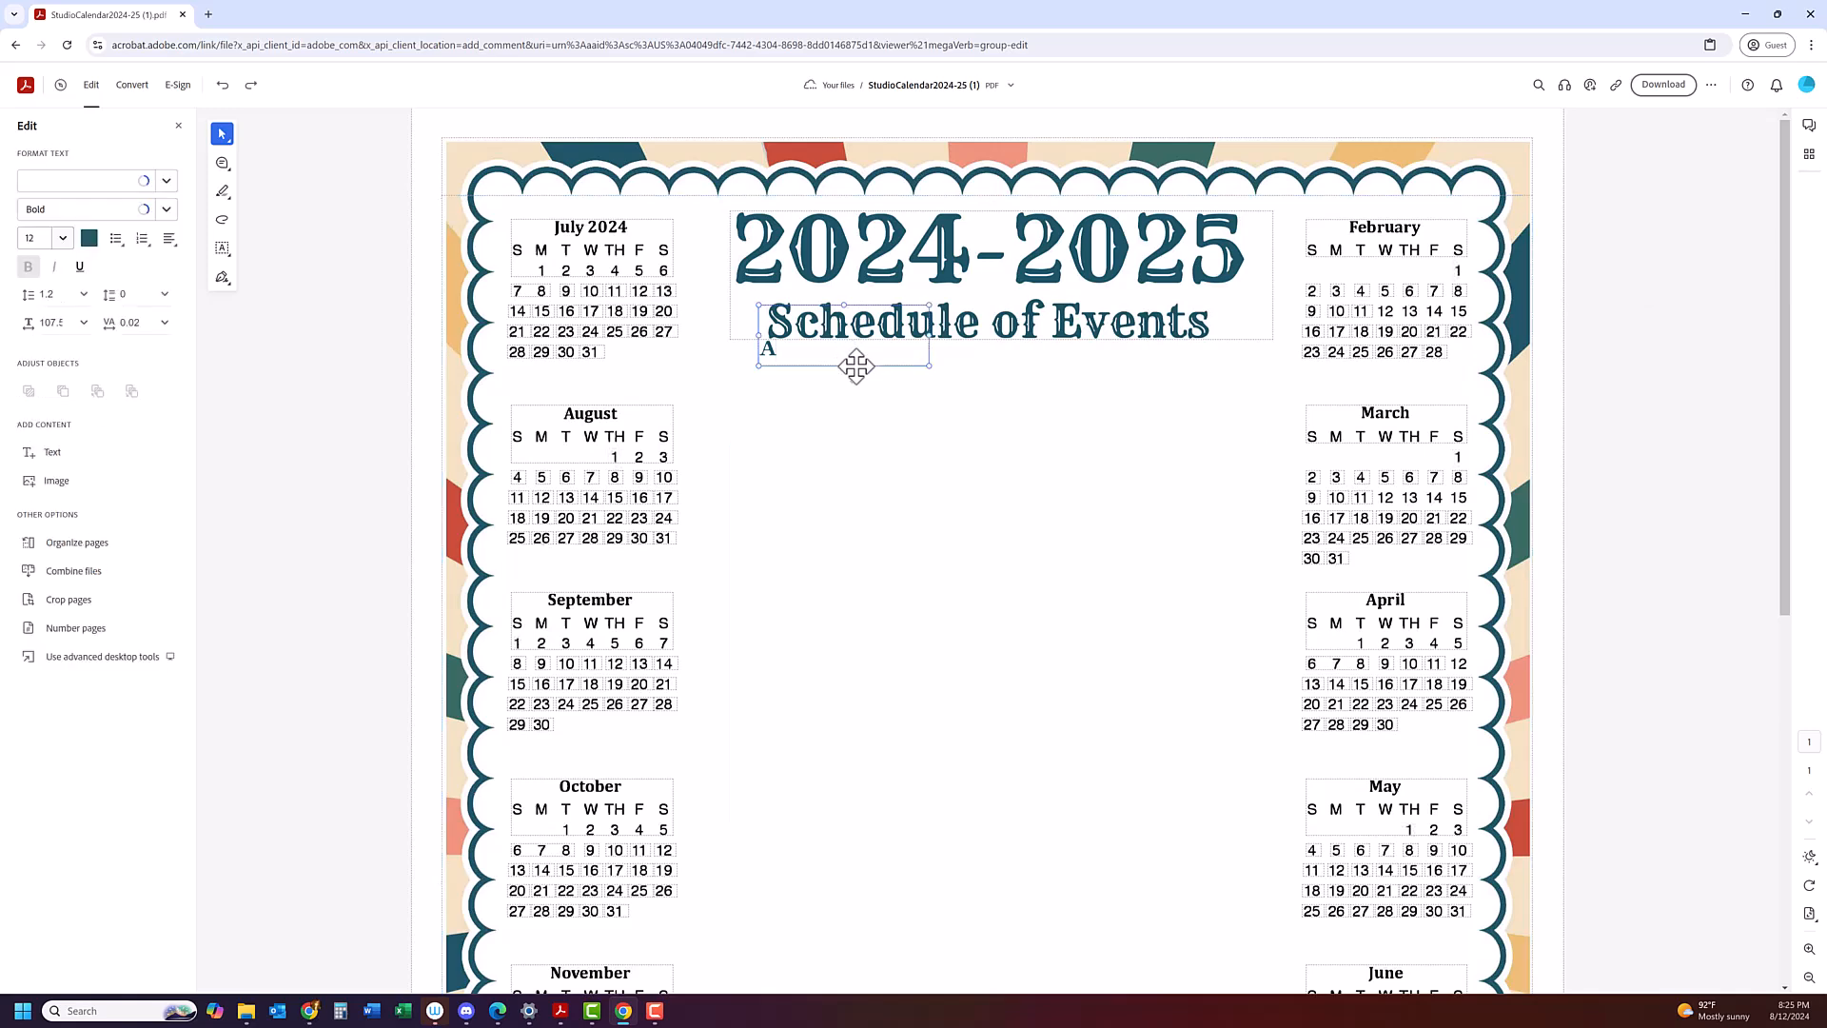
pyautogui.moveTo(868, 366); pyautogui.dragTo(1279, 404)
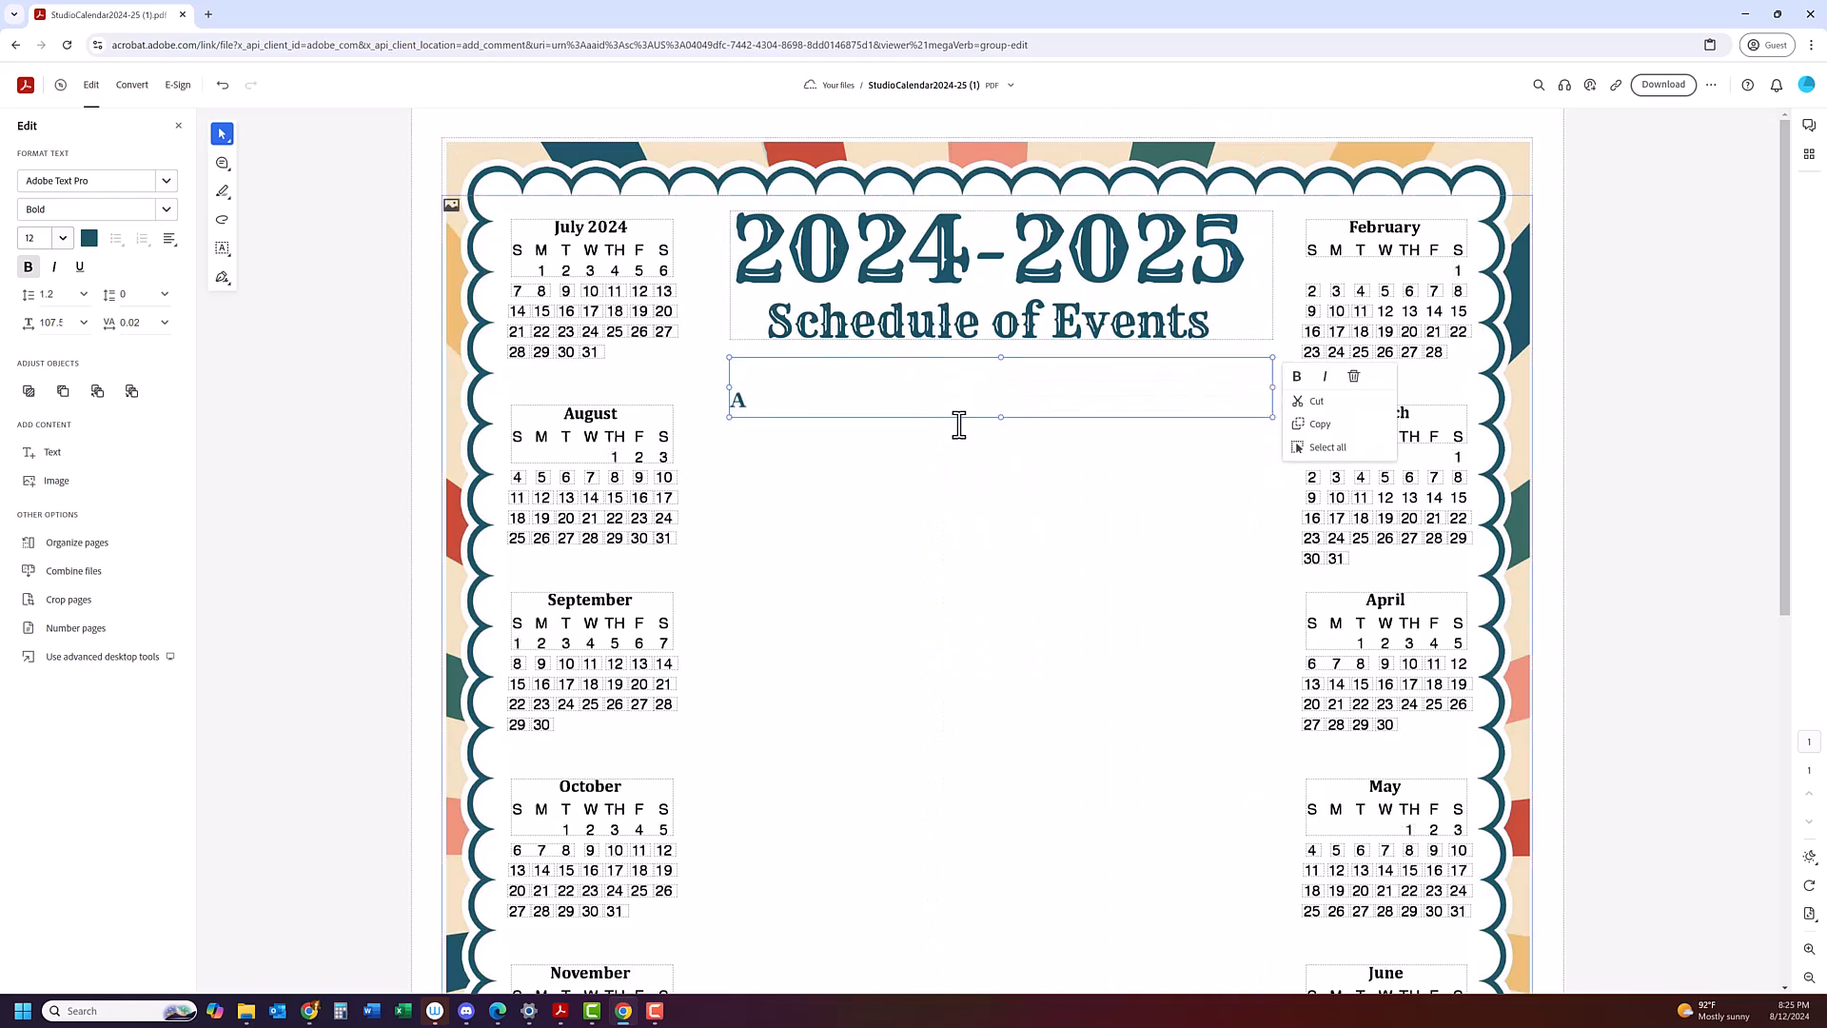
# Replace the letter "A" with "This is where your schedule can go!" followed by a blank line.
pyautogui.click(757, 402)
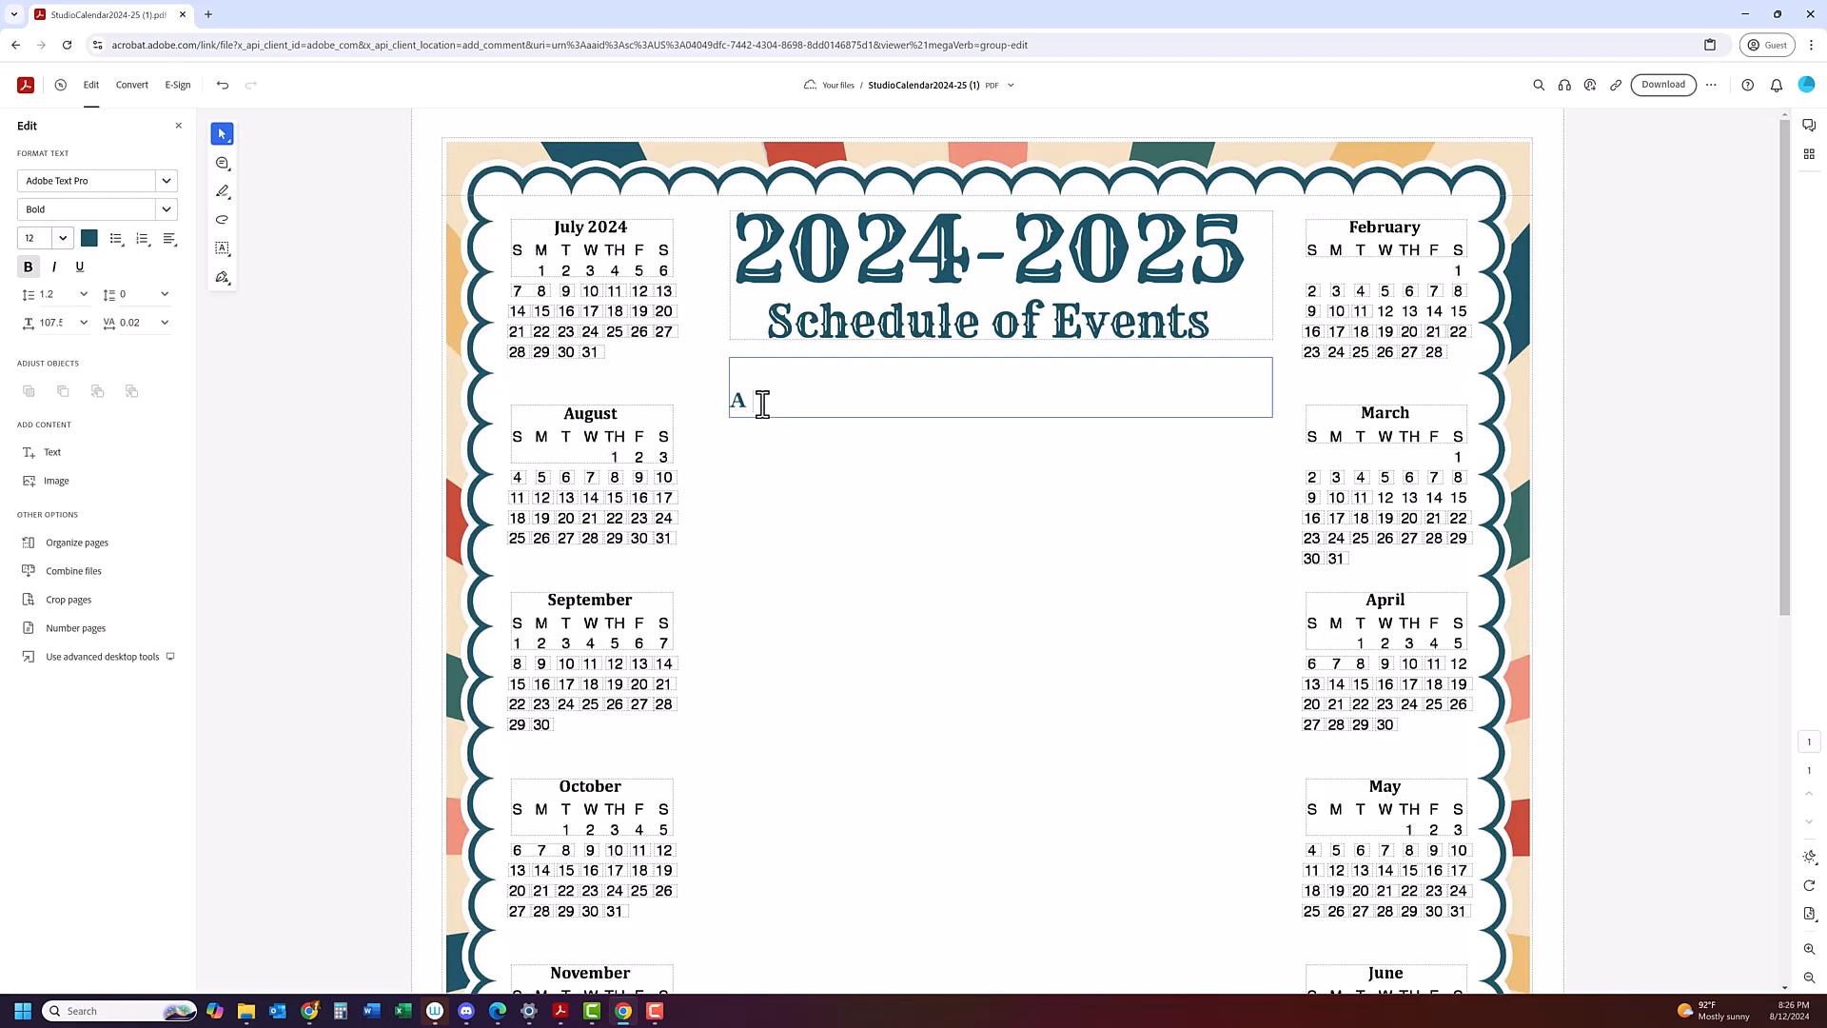
pyautogui.press('BackSpace')
pyautogui.write('This is where your schedule can go!')
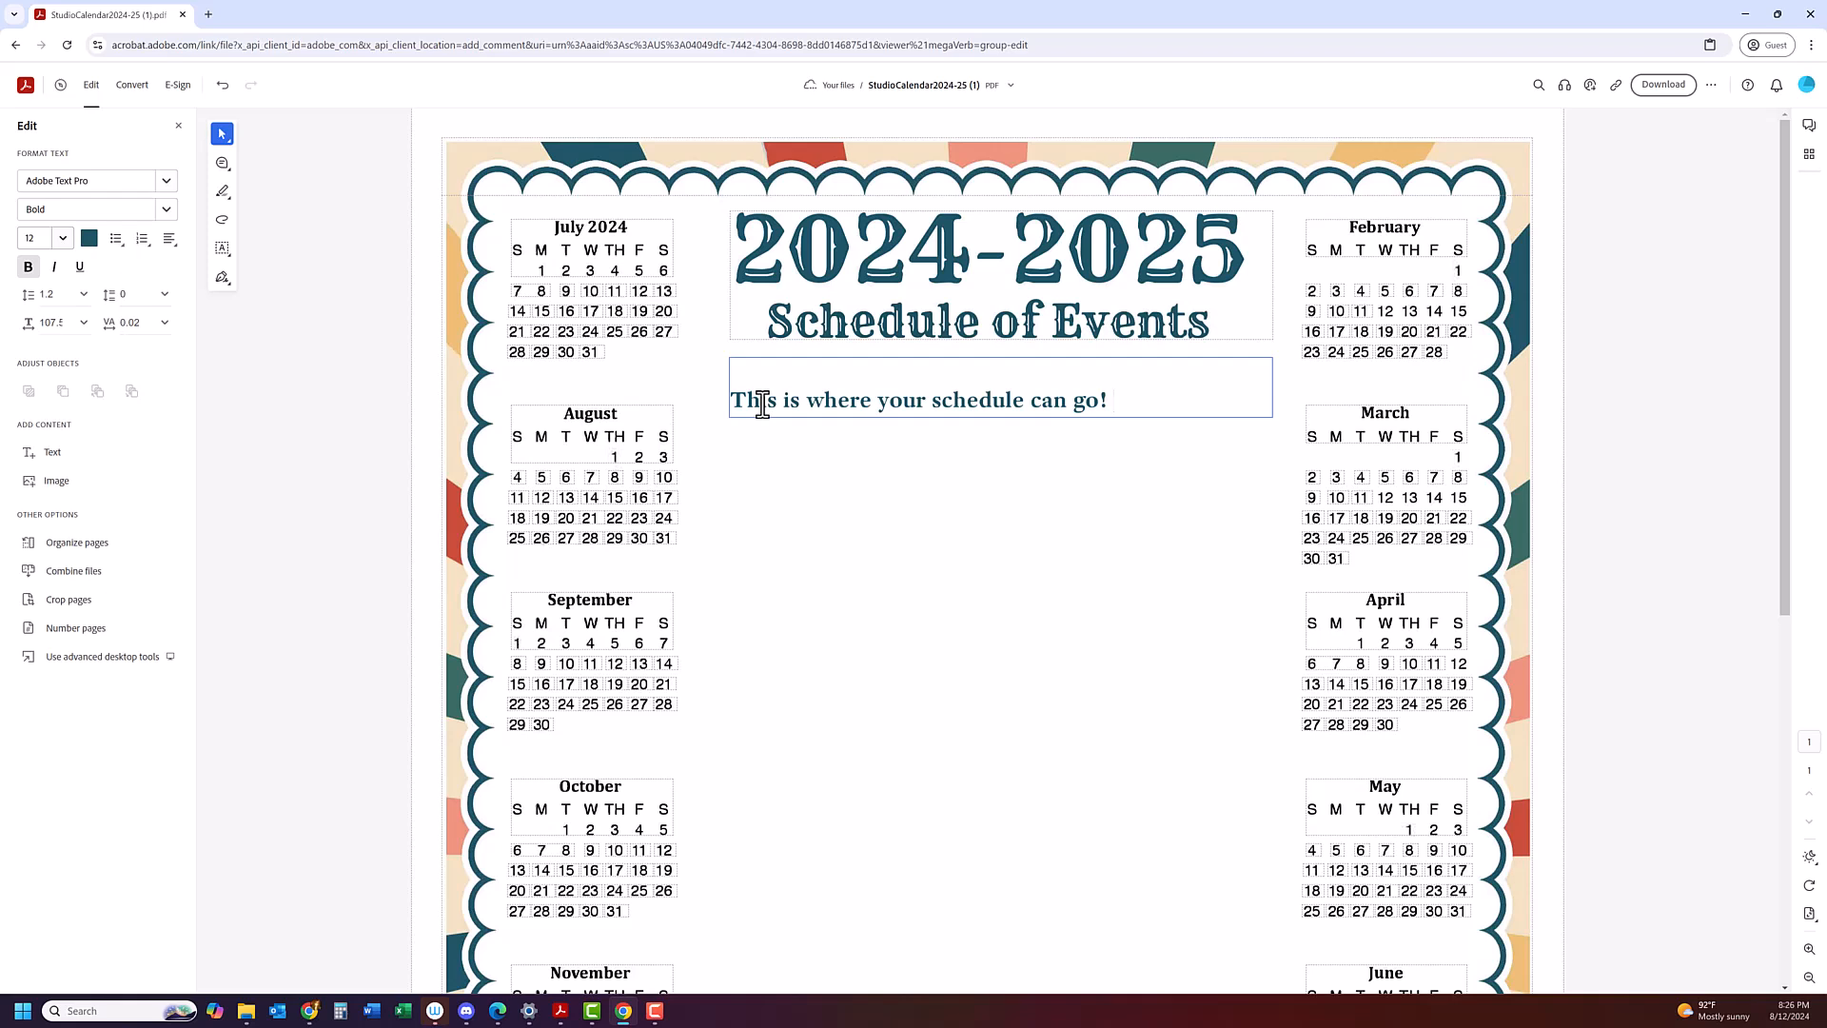
pyautogui.press('Return')
pyautogui.press('Return')
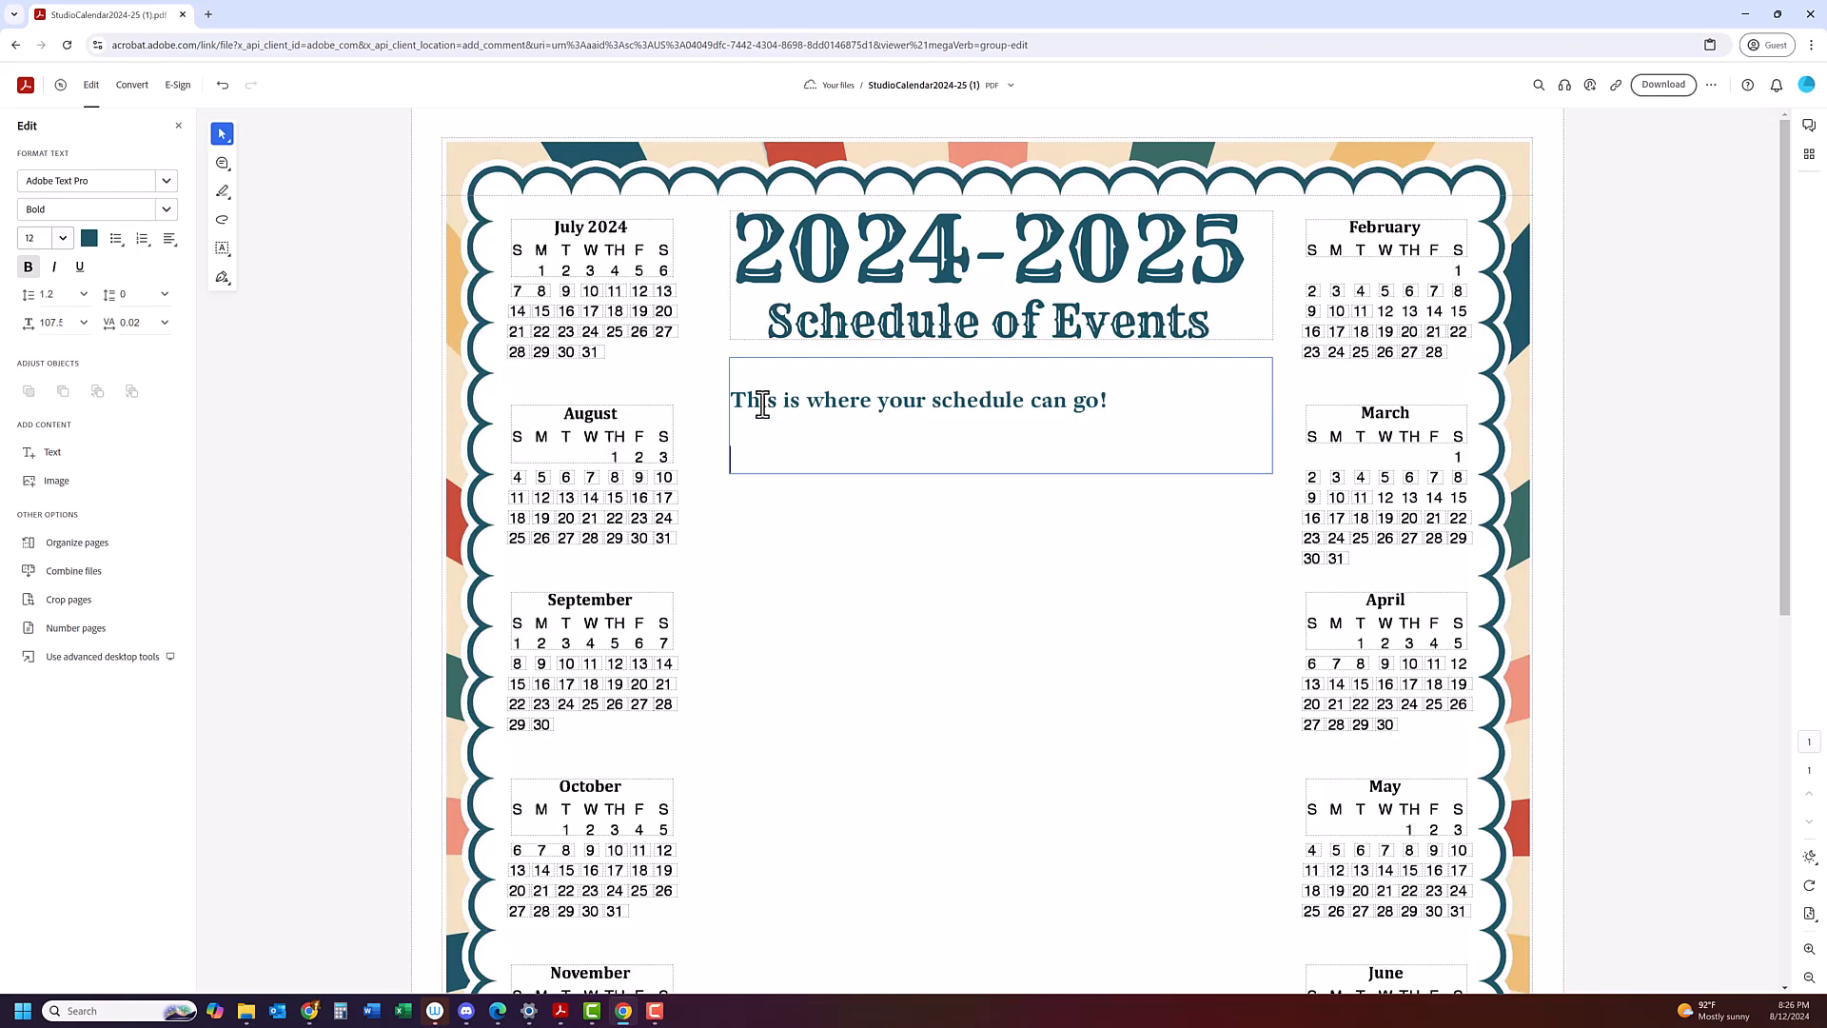
# Add an "August" line to the schedule text box, with "8-19-2024" and "First Lesson" spaced apart on the line beneath it.
pyautogui.write('Aug')
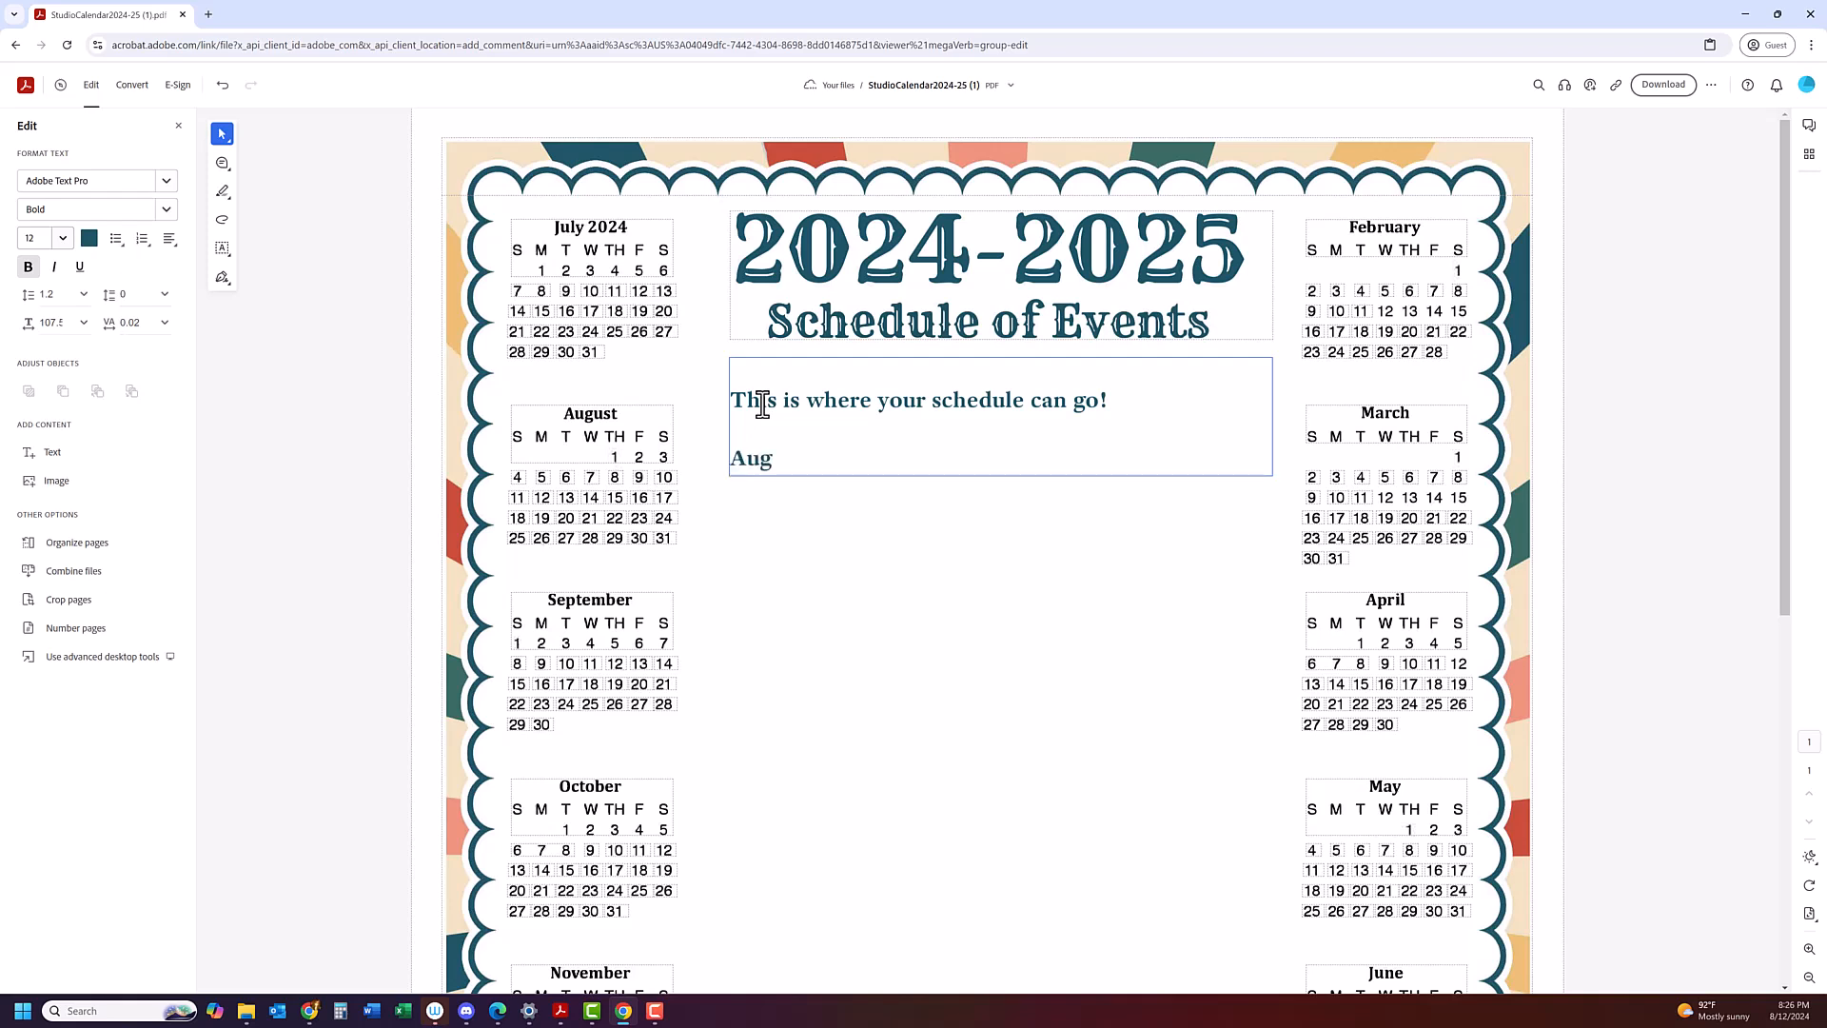
pyautogui.write('ust')
pyautogui.press('Return')
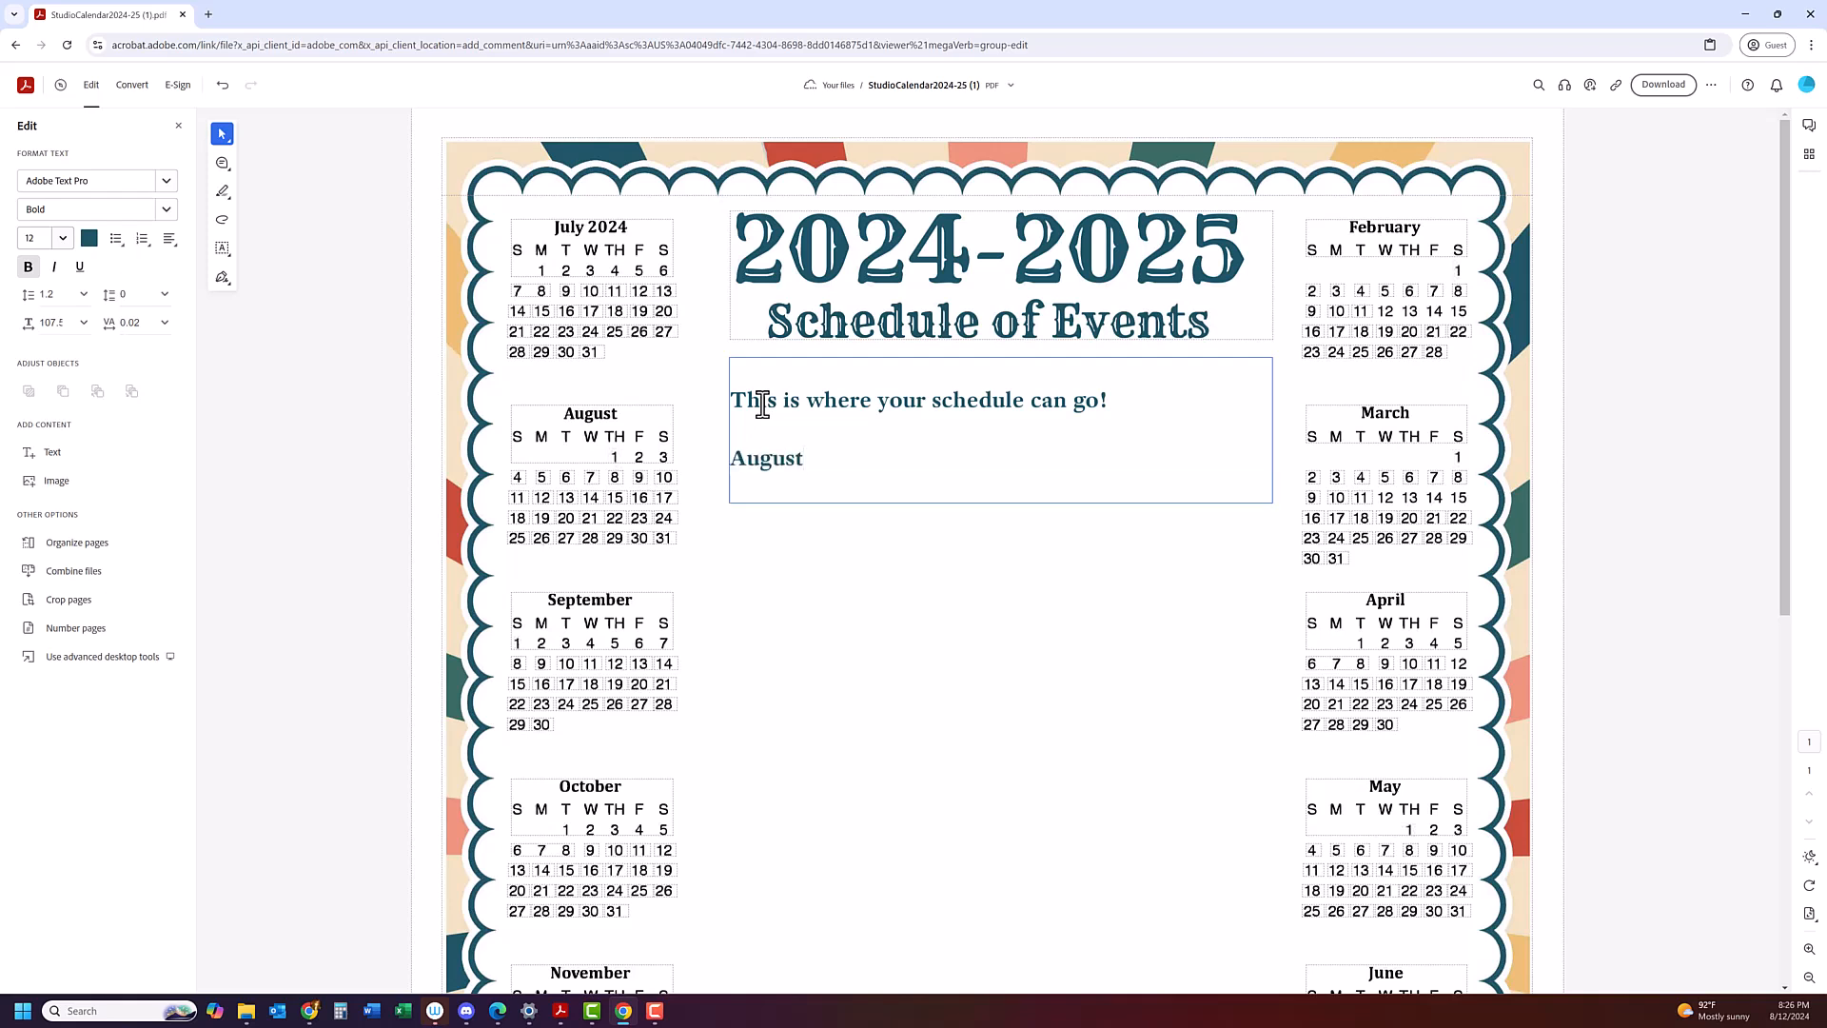
pyautogui.write('8-19-2024 First L')
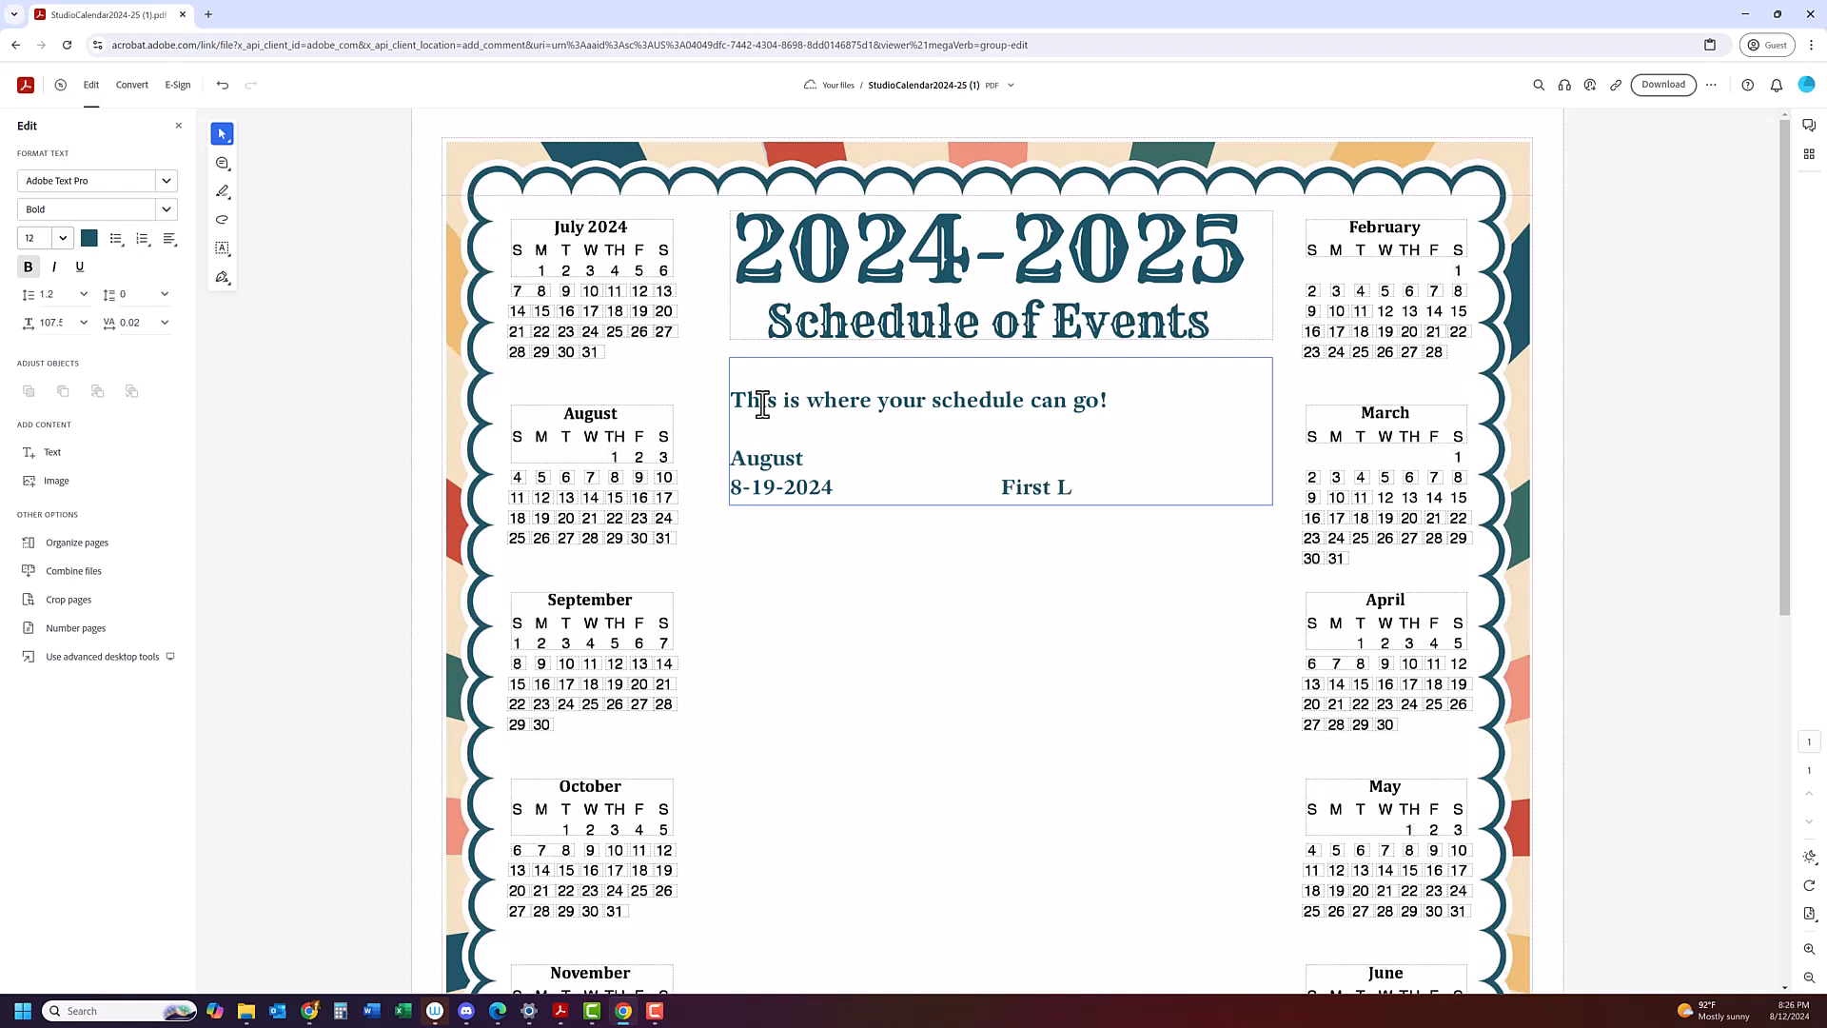
pyautogui.write('son!')
# Set the font of the "8-19-2024 First Lesson" line to Acumin Pro Regular.
pyautogui.moveTo(811, 459); pyautogui.dragTo(736, 461)
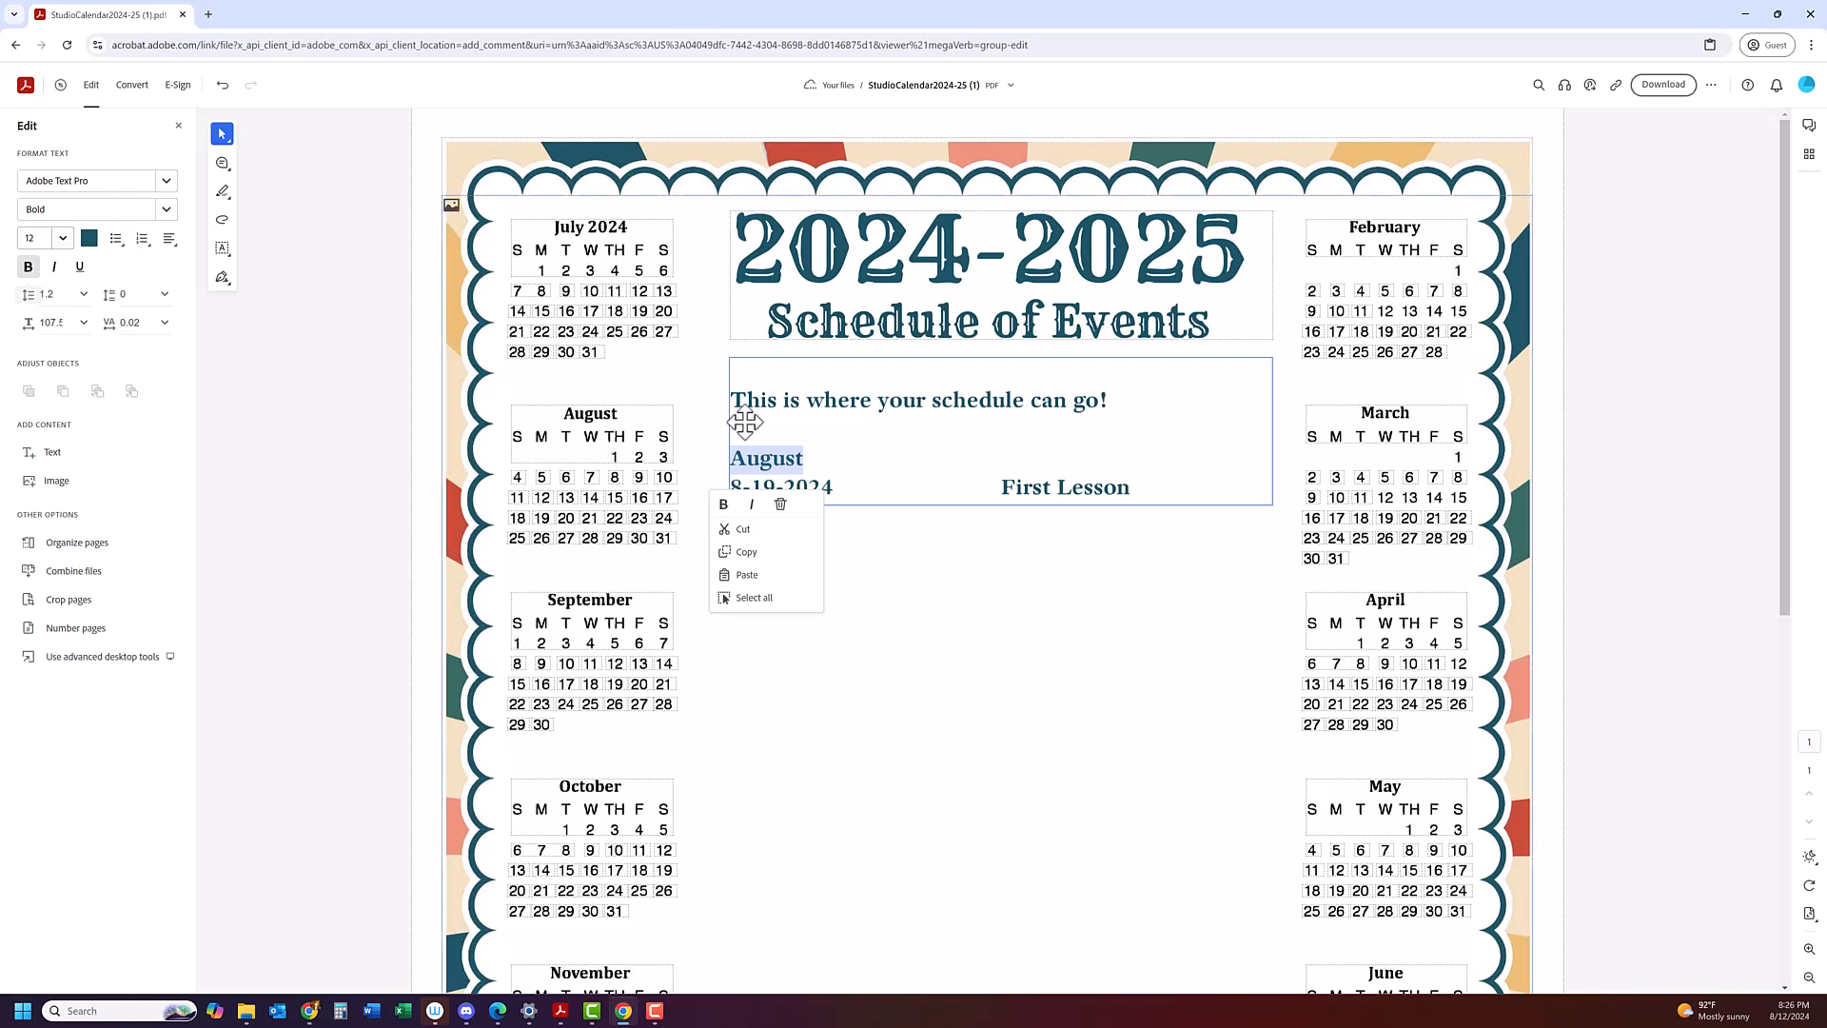
pyautogui.click(1102, 485)
pyautogui.moveTo(1102, 490); pyautogui.dragTo(738, 498)
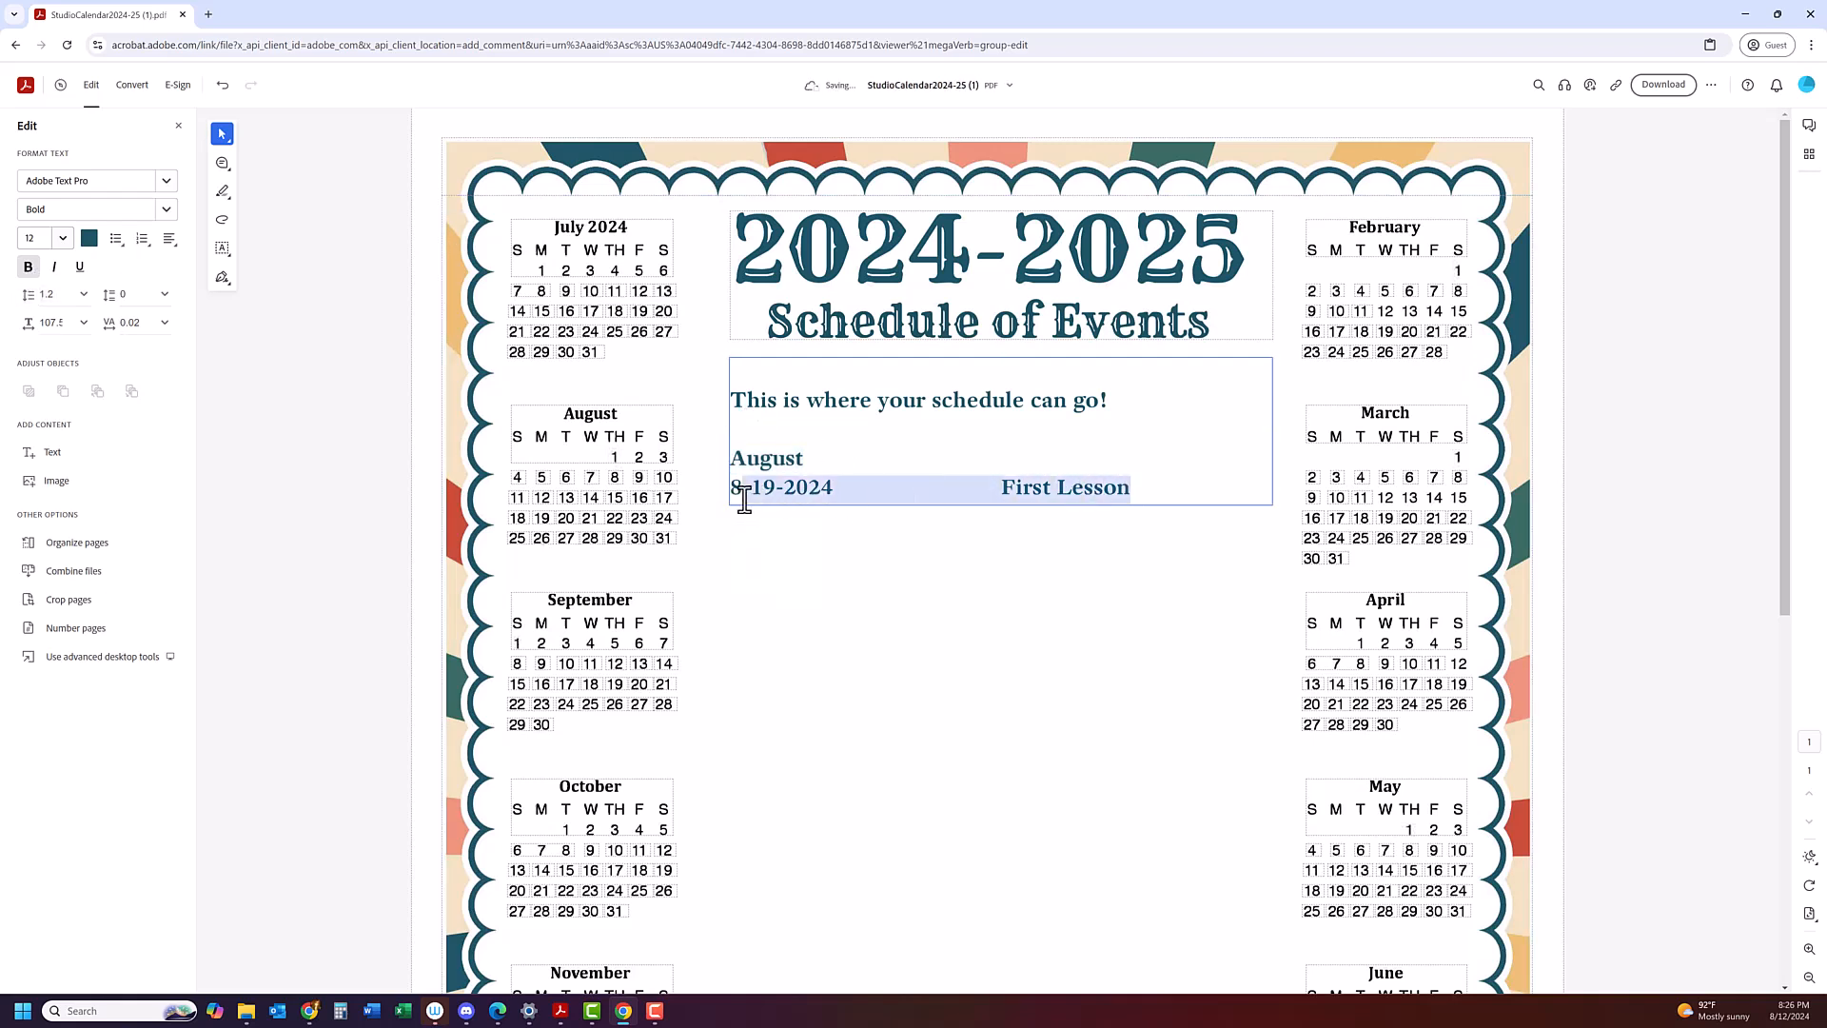
pyautogui.click(30, 270)
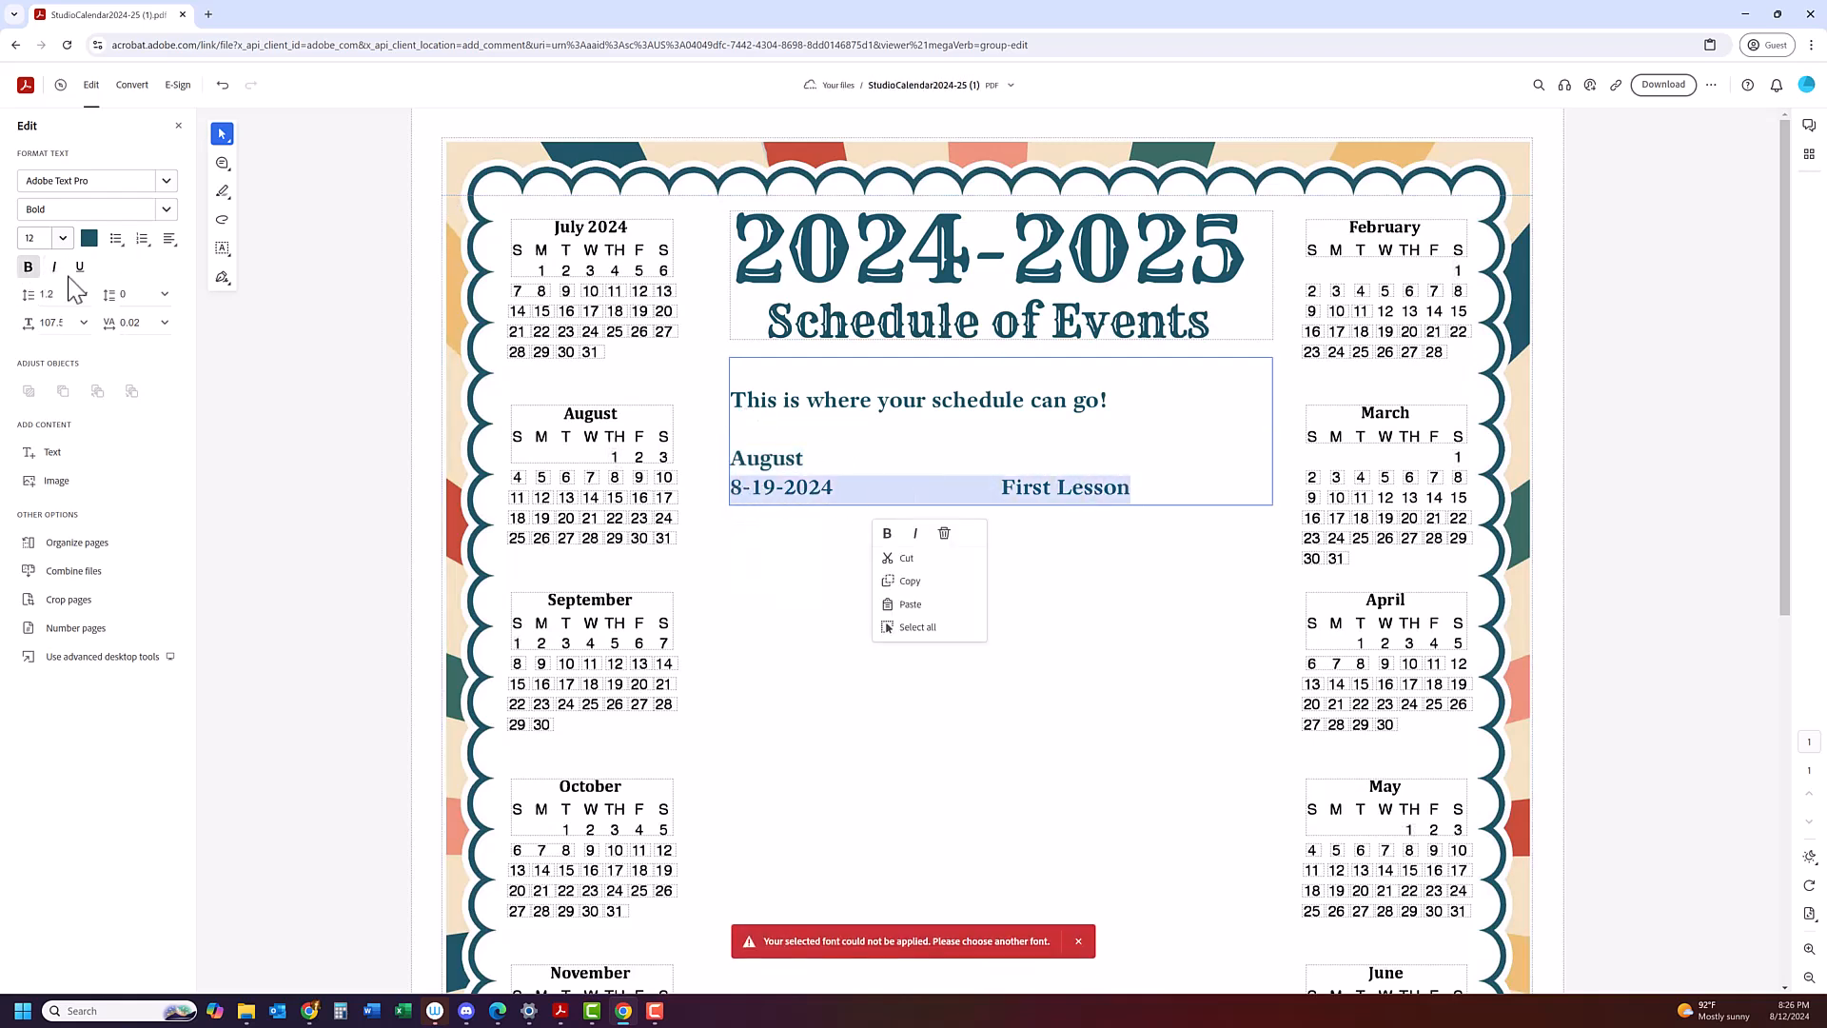
pyautogui.click(167, 182)
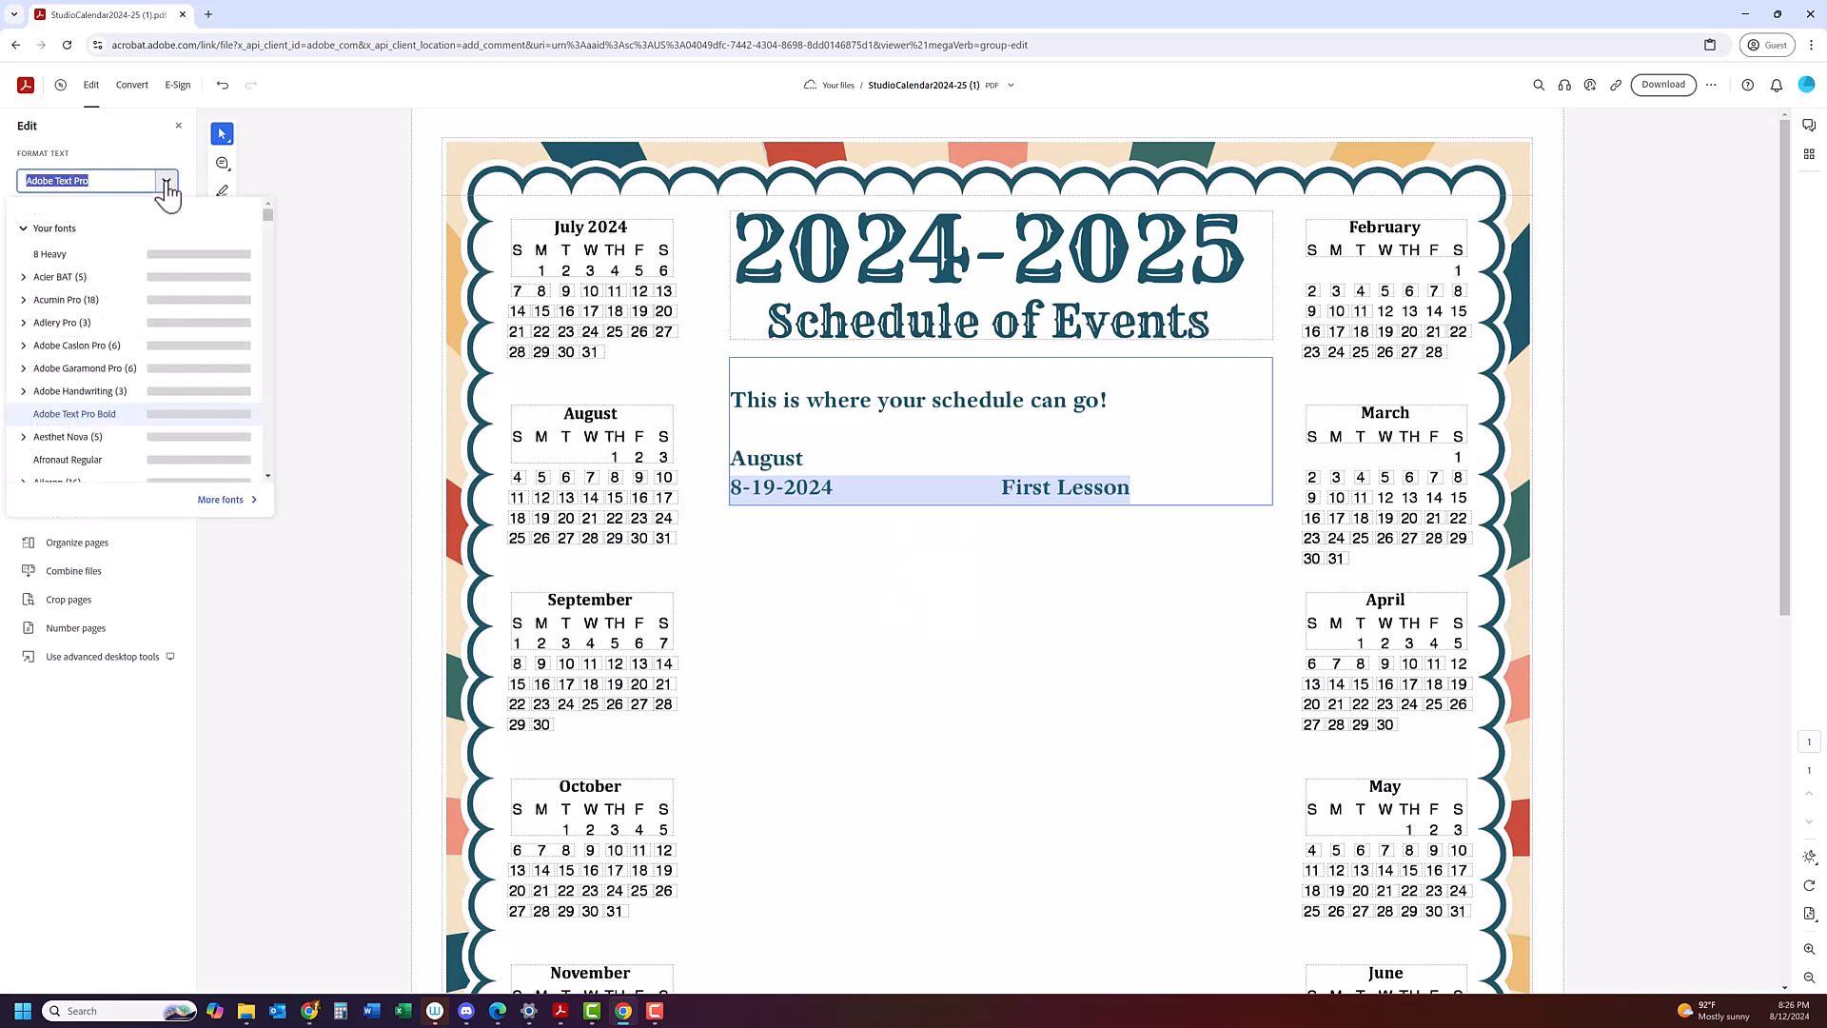
pyautogui.click(74, 300)
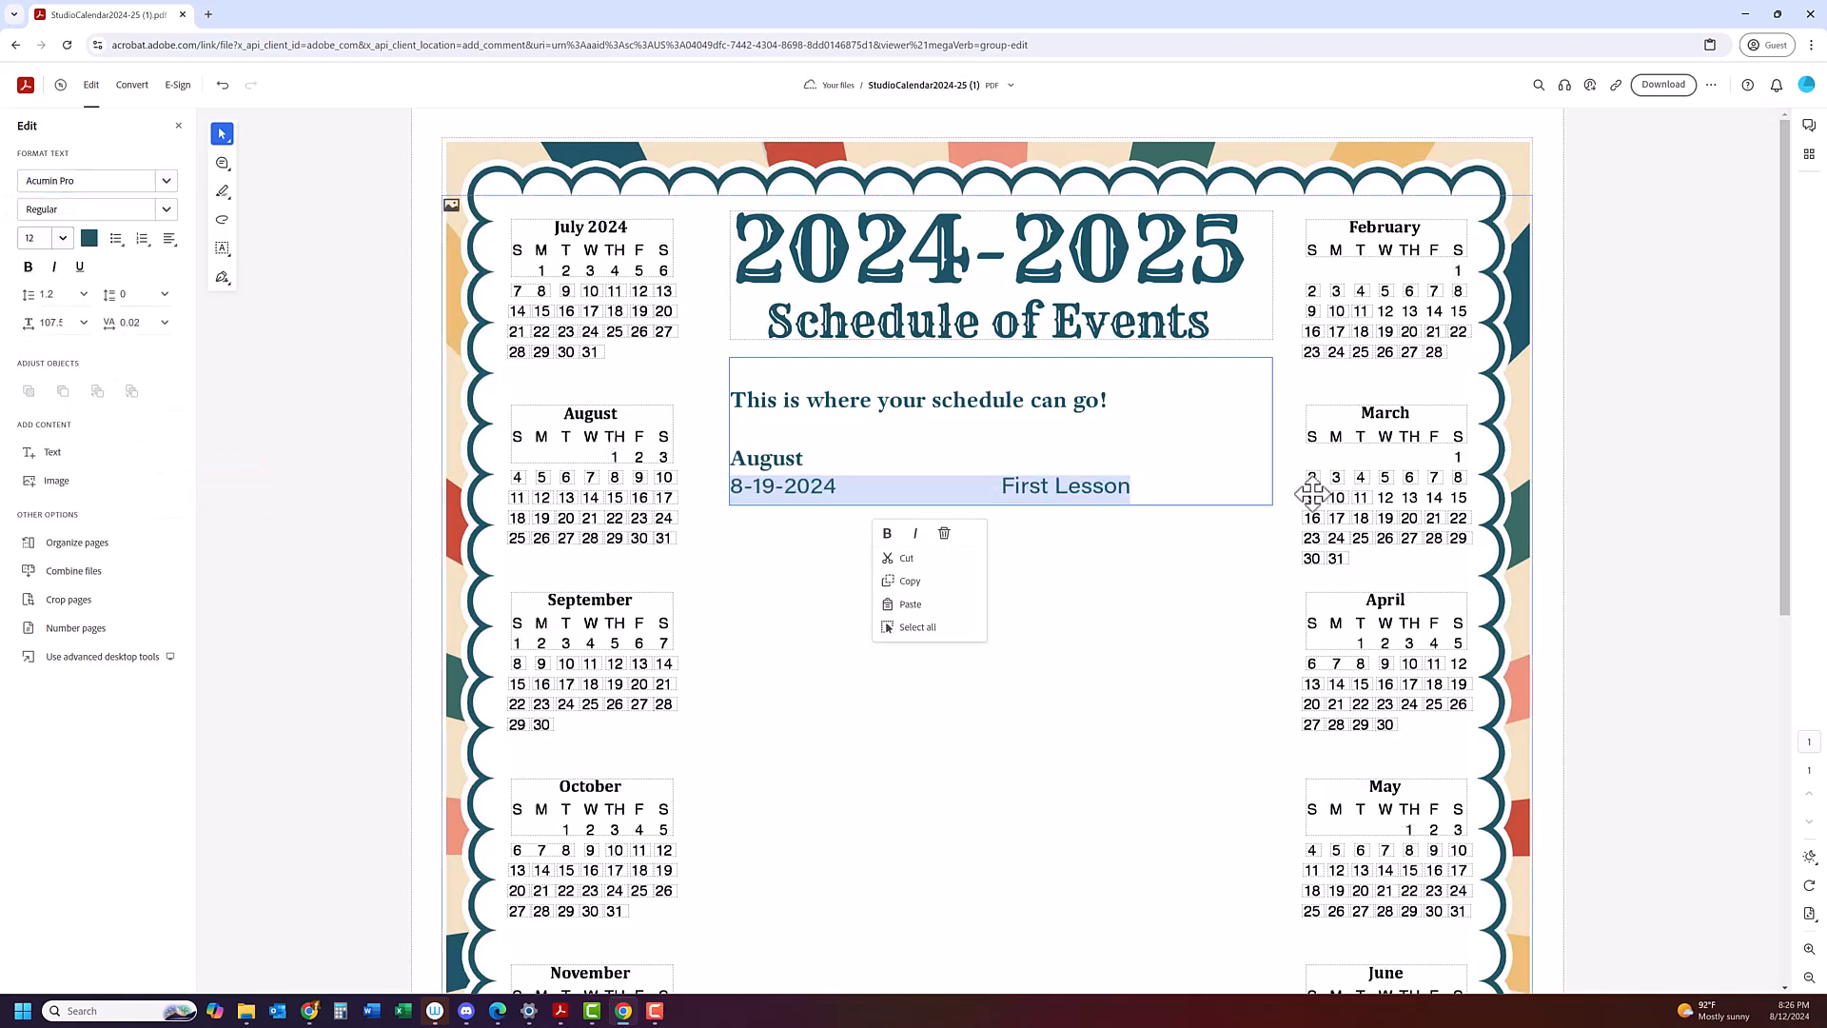
pyautogui.click(1150, 494)
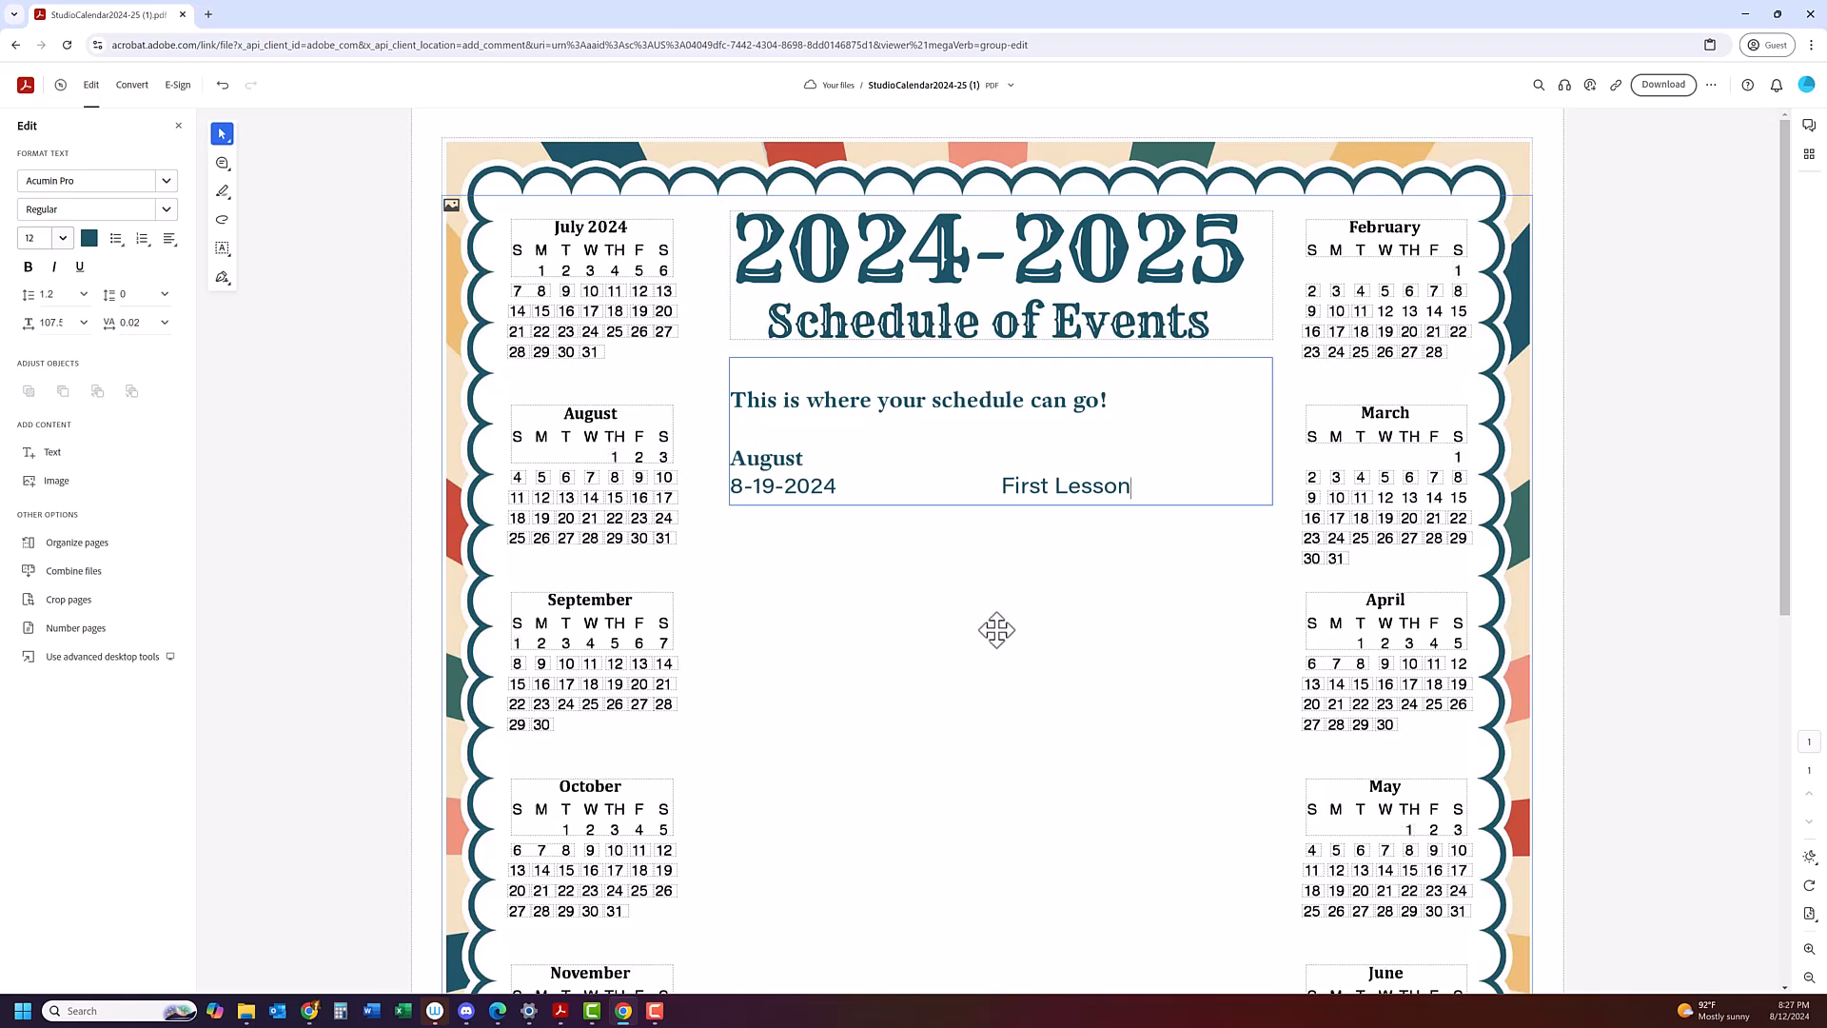
# Add a blank line, a "September" line, and a line with "9-02-2024" and "Labor Day - No Lessons" spaced apart below the August entry.
pyautogui.click(1151, 486)
pyautogui.press('Return')
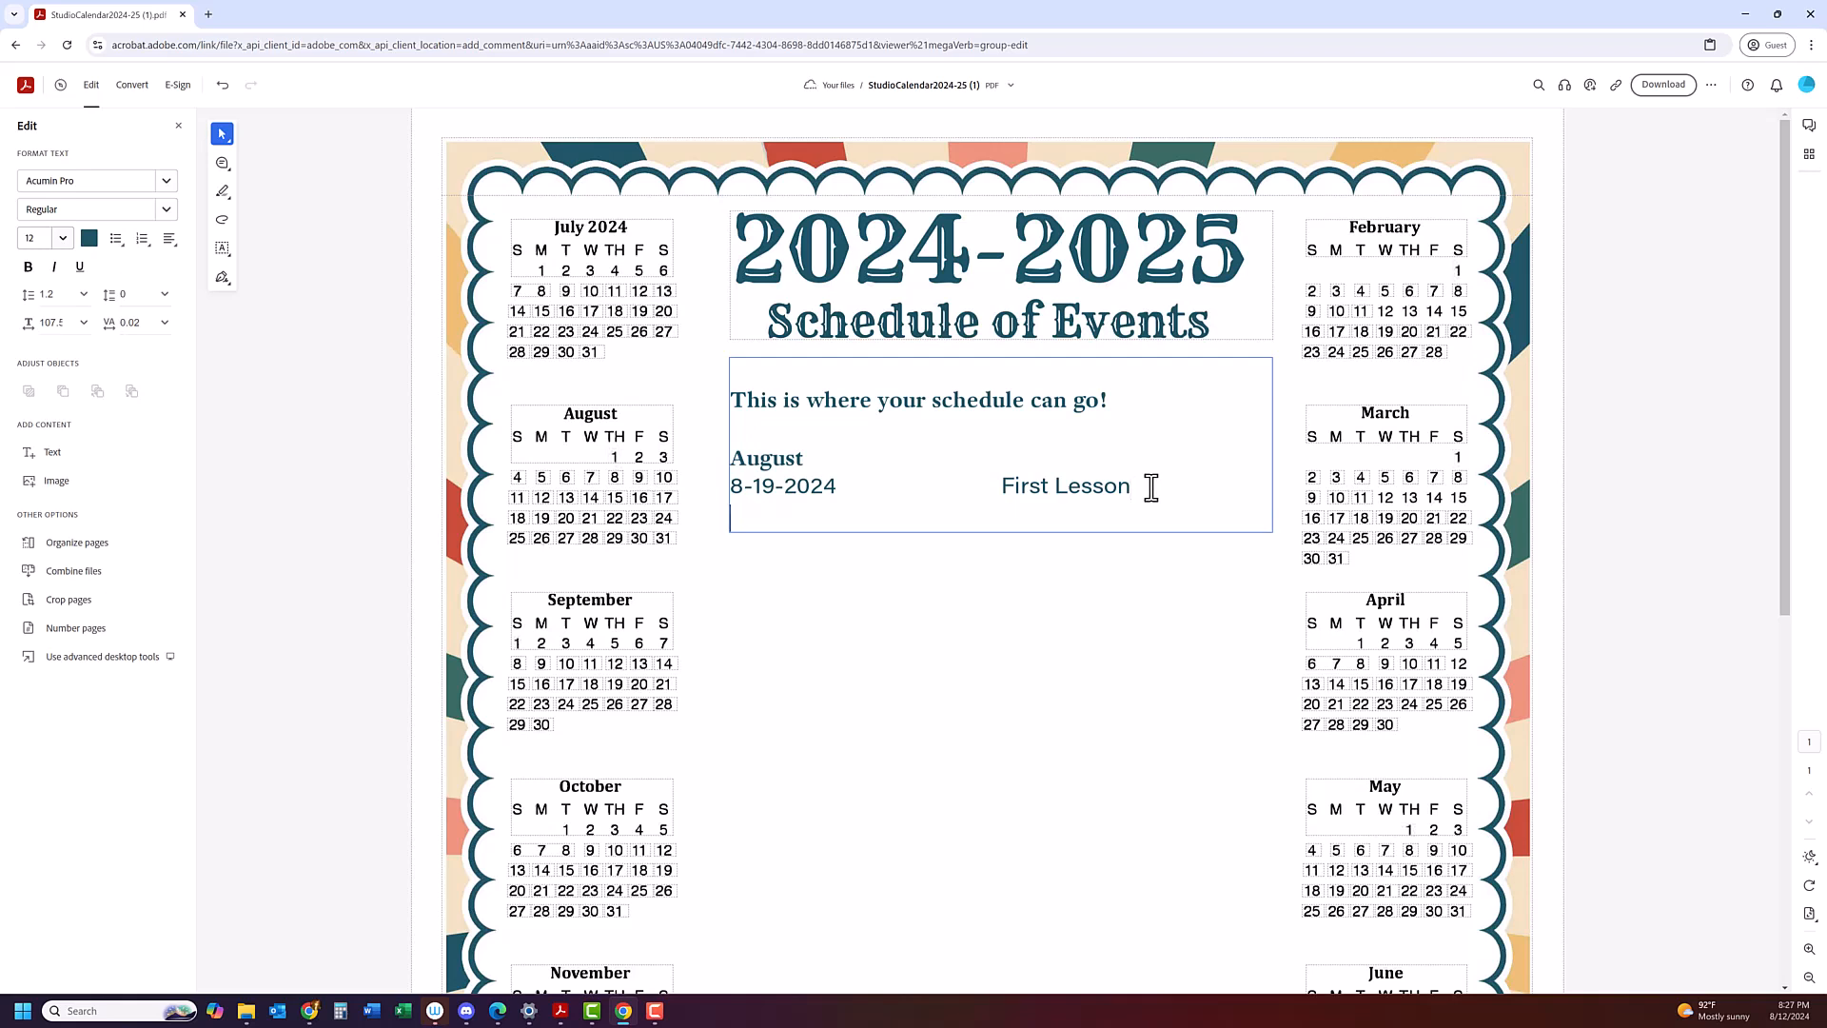
pyautogui.press('Return')
pyautogui.write('September')
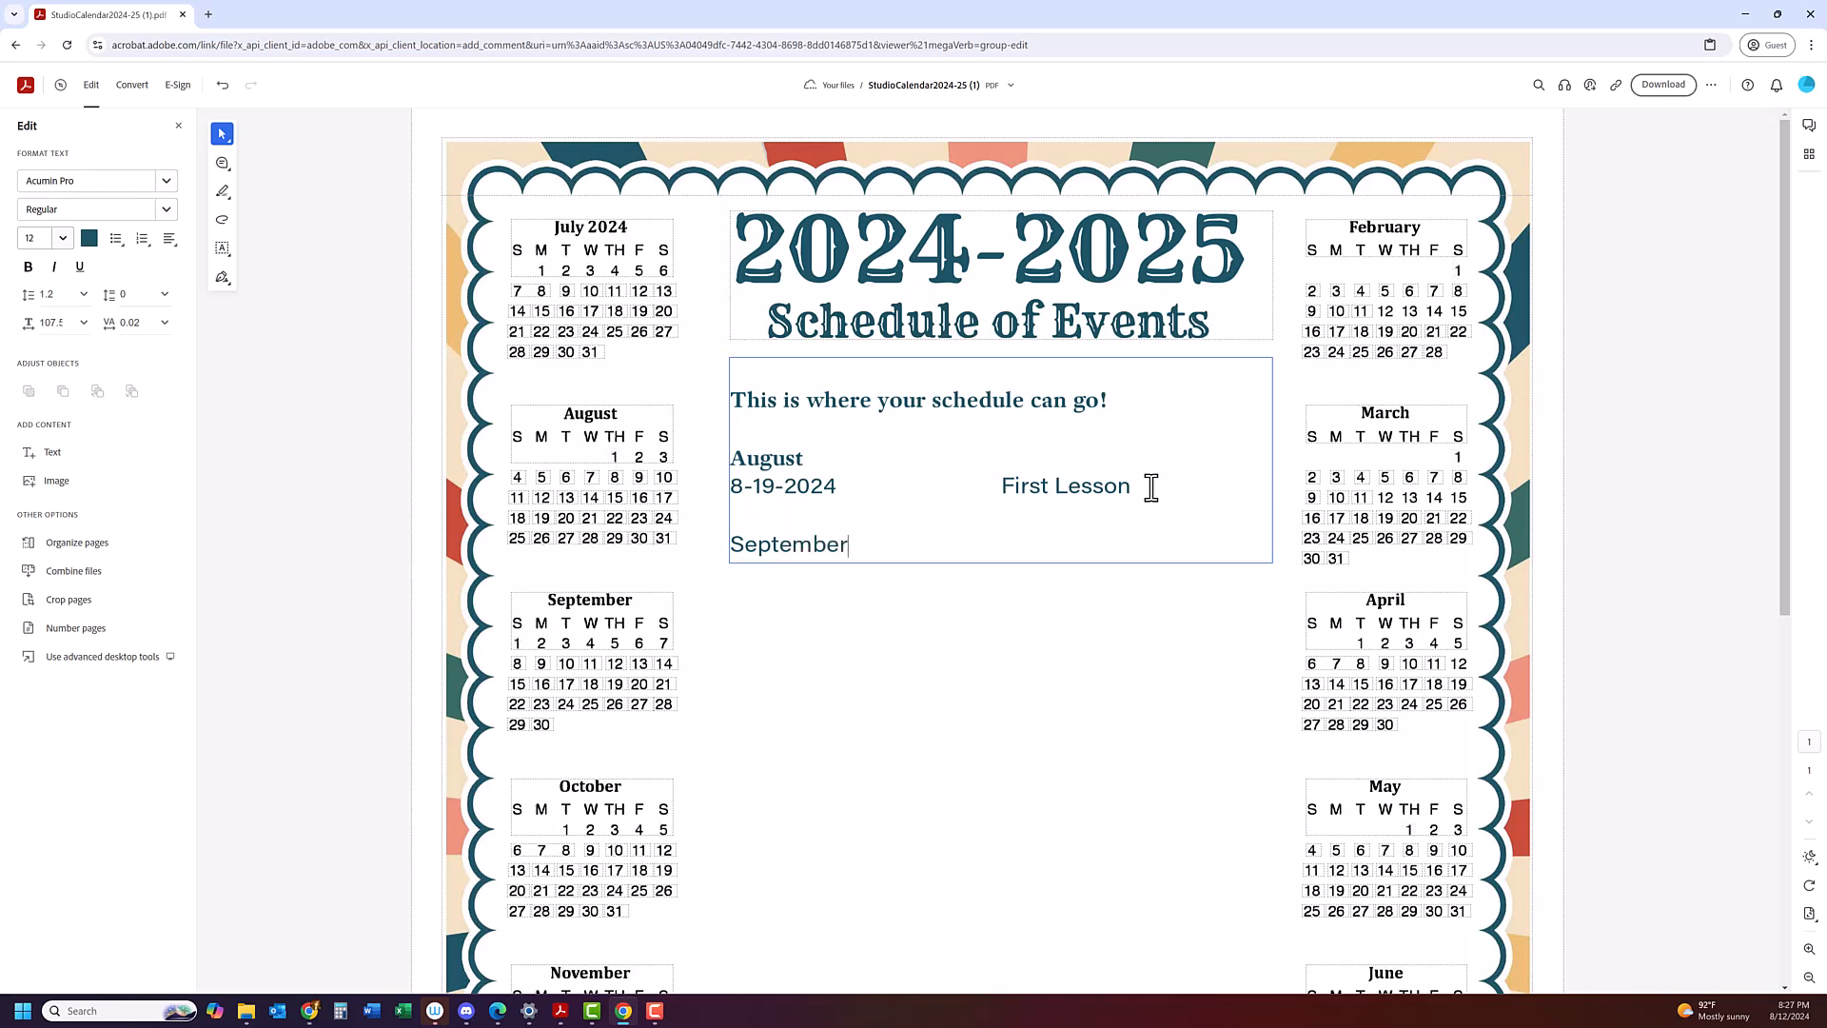
pyautogui.press('Return')
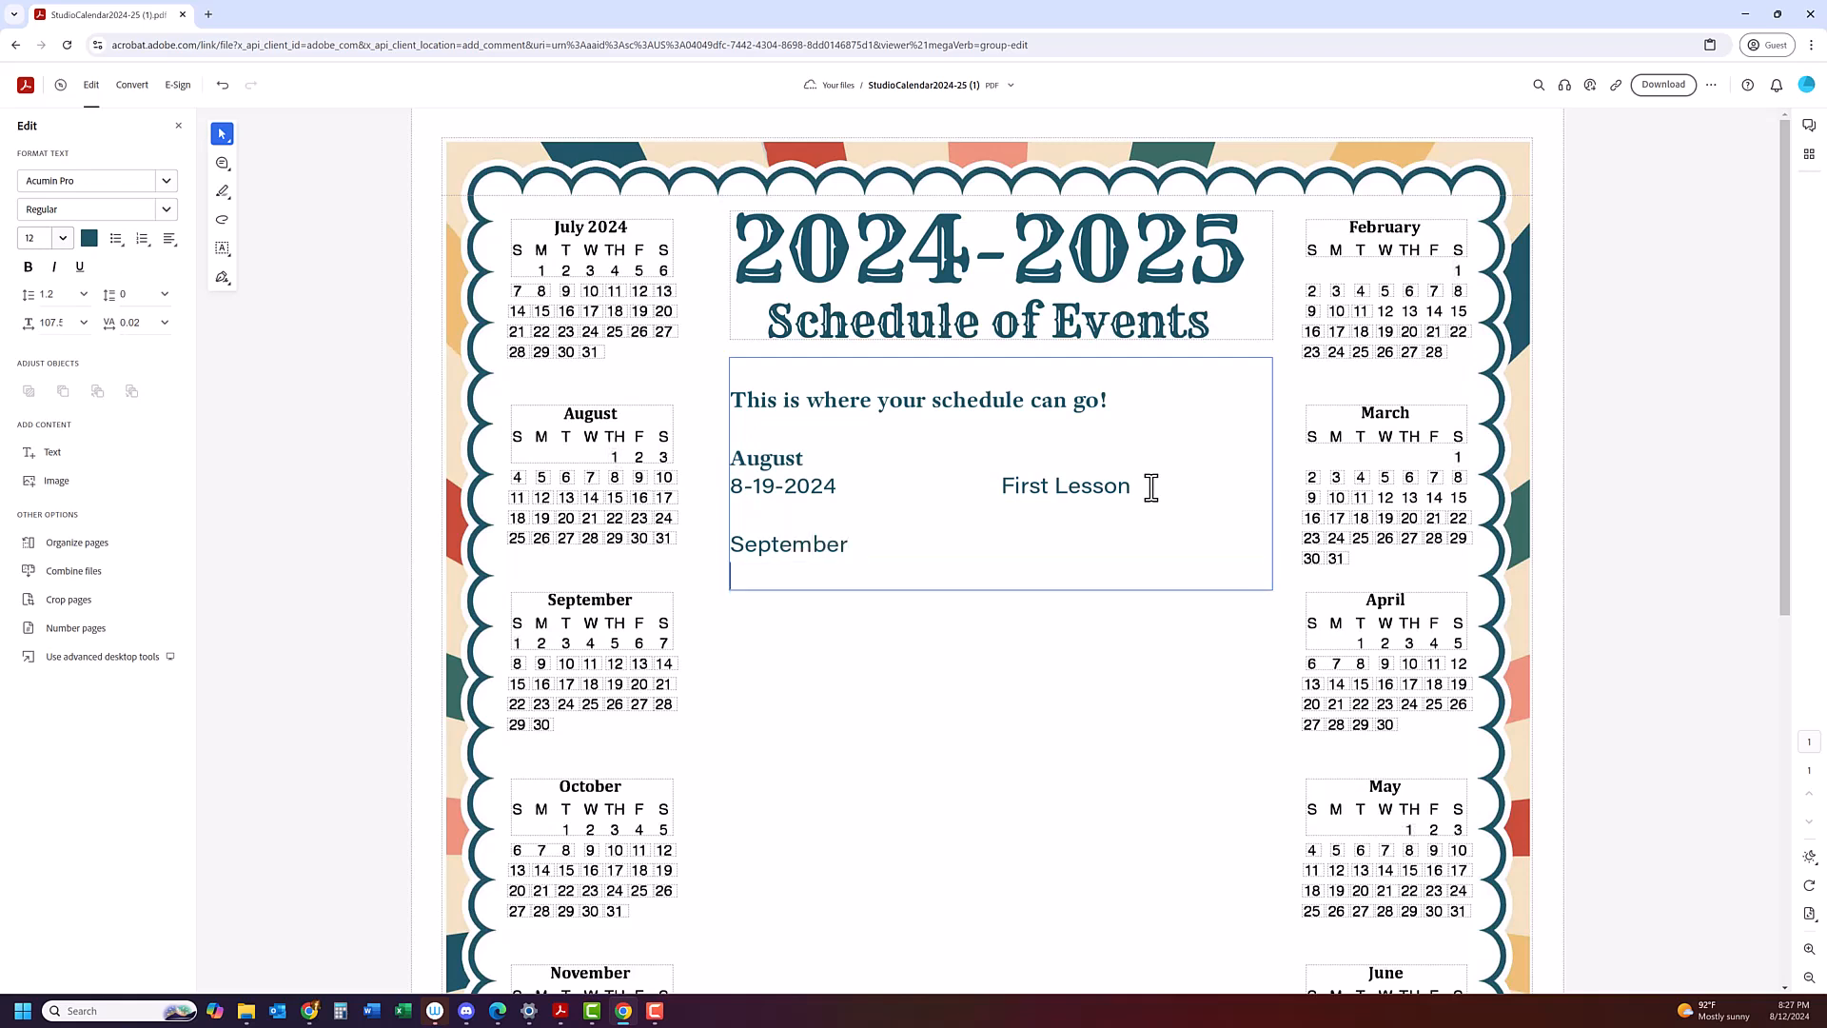
pyautogui.write('9-02')
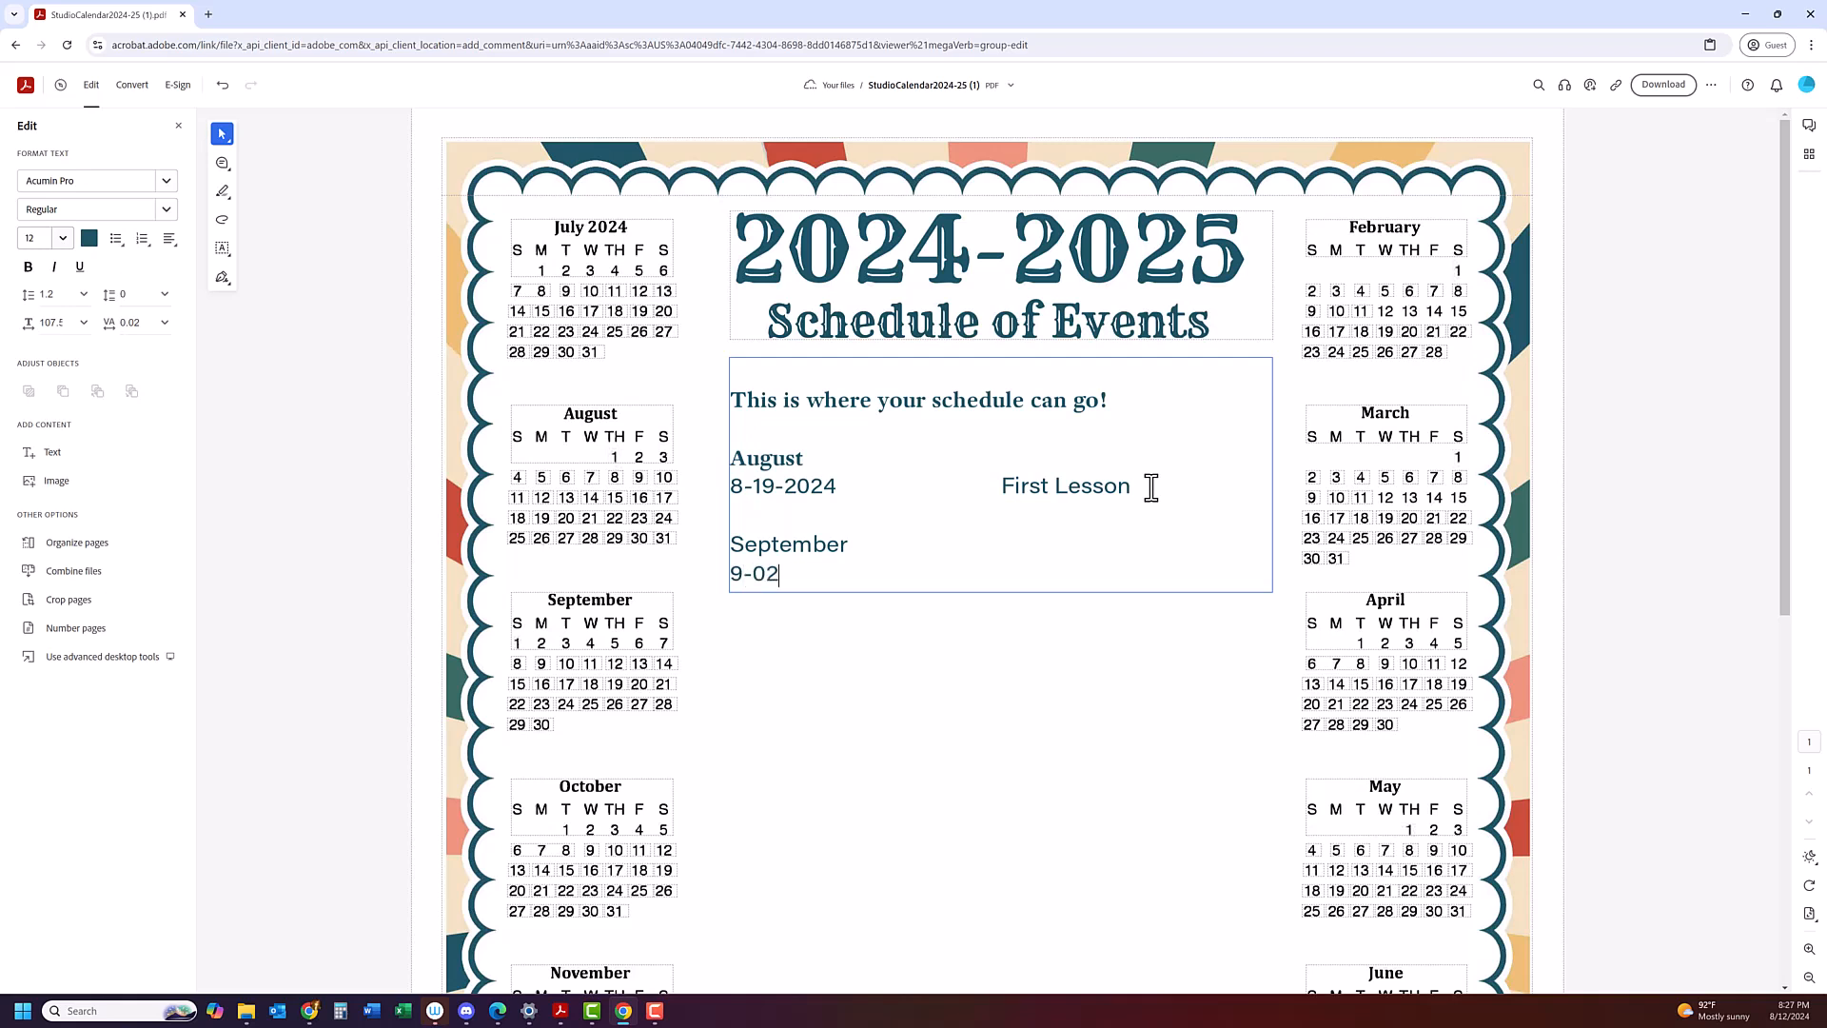
pyautogui.write('-2024\tLabor Day - No Lessons')
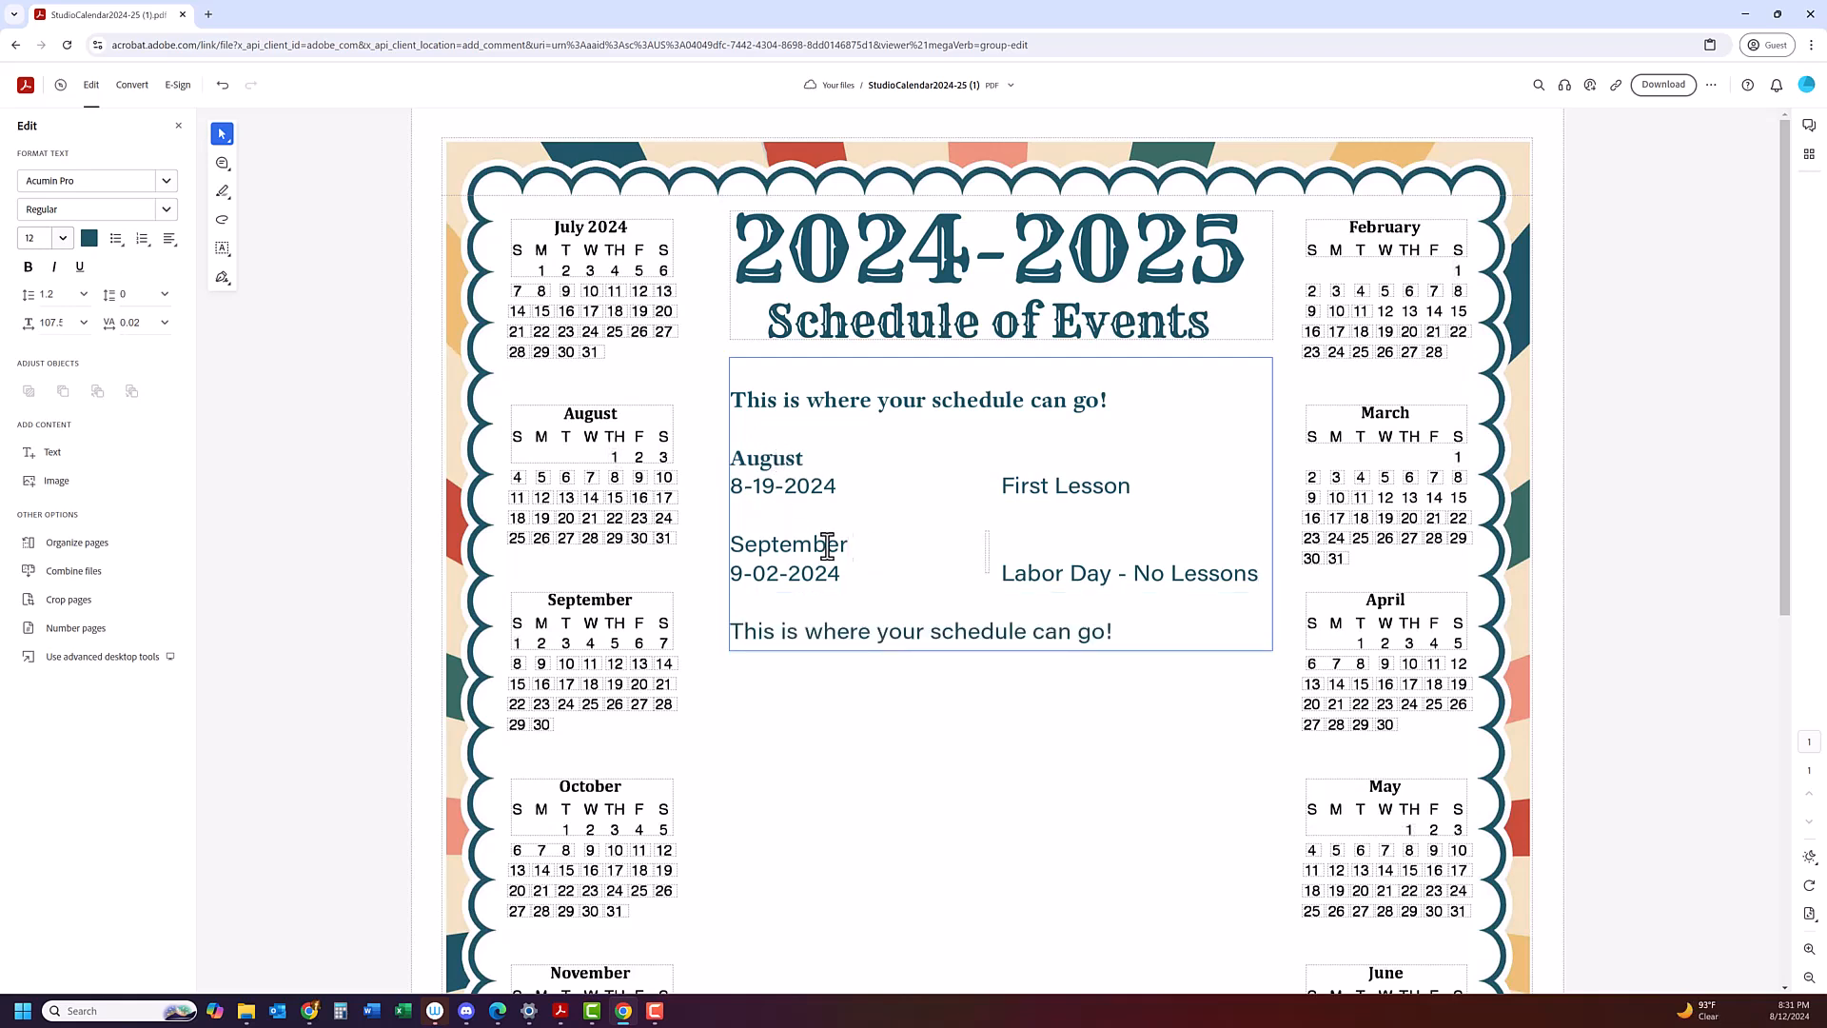
# Set the font of the word "September" in the schedule to Adobe Text Pro Bold.
pyautogui.moveTo(849, 545); pyautogui.dragTo(731, 545)
pyautogui.rightClick(733, 545)
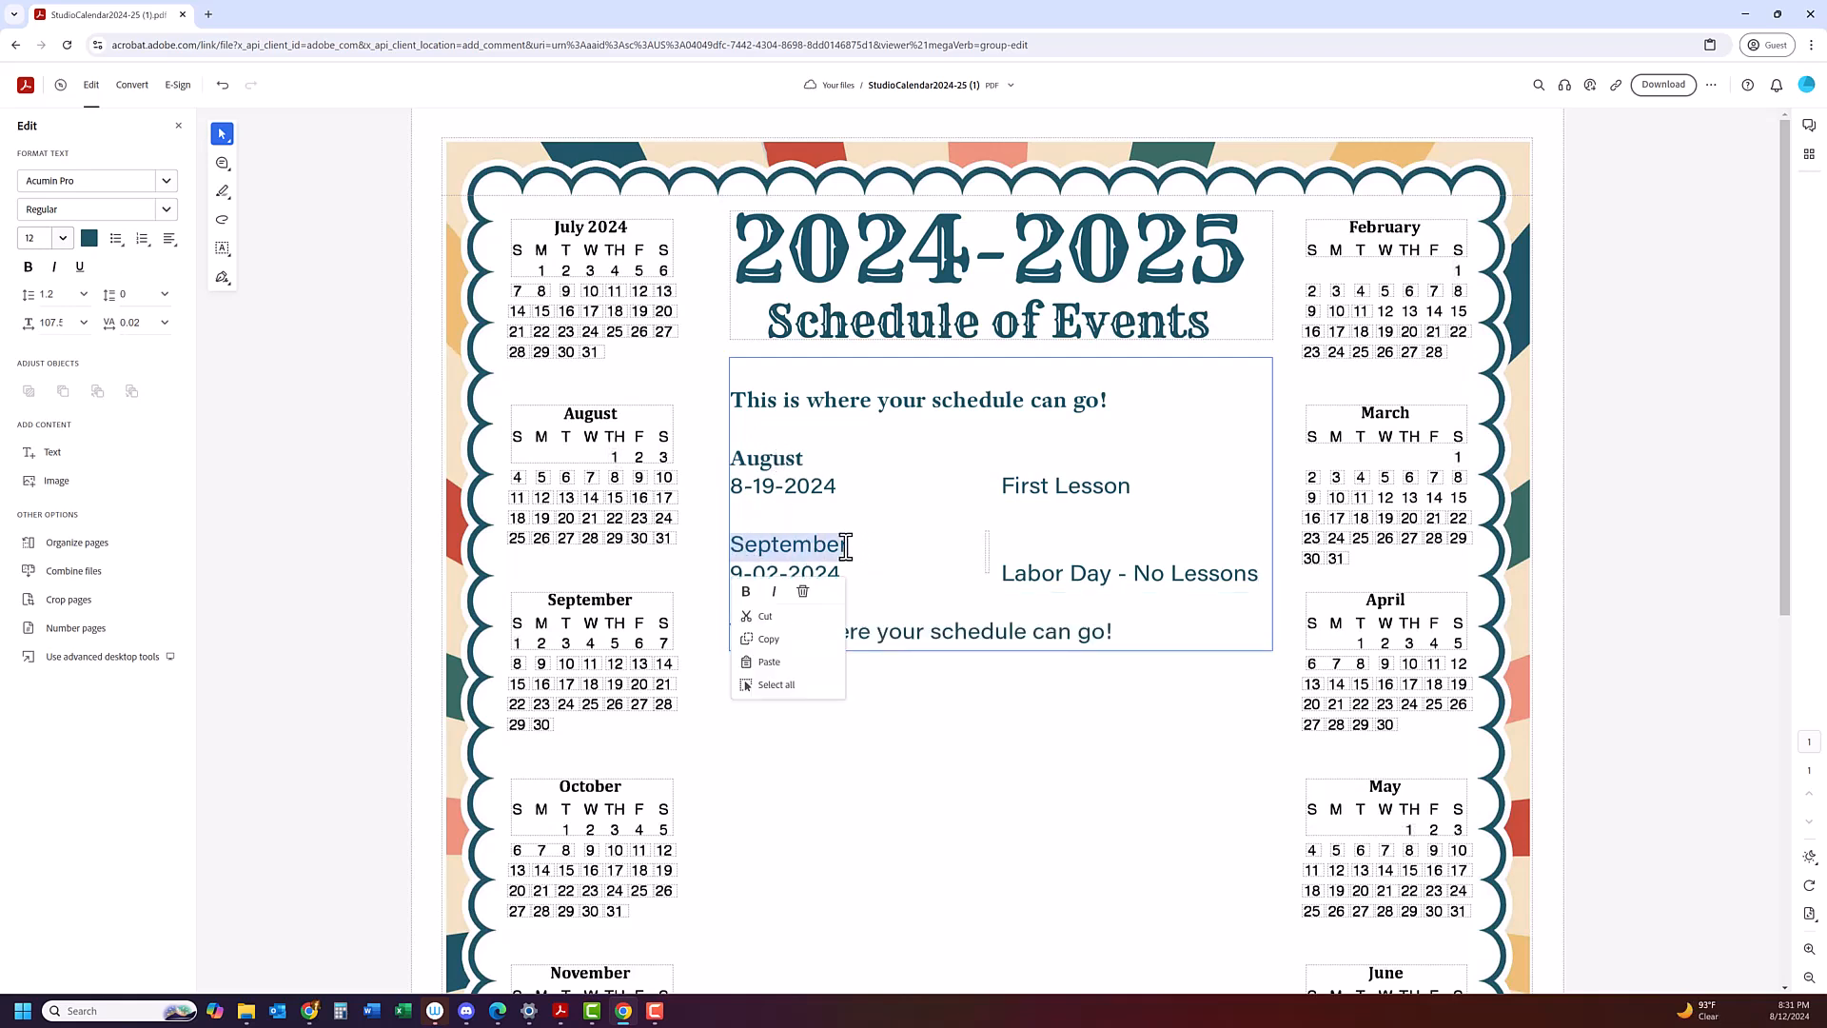
pyautogui.click(172, 185)
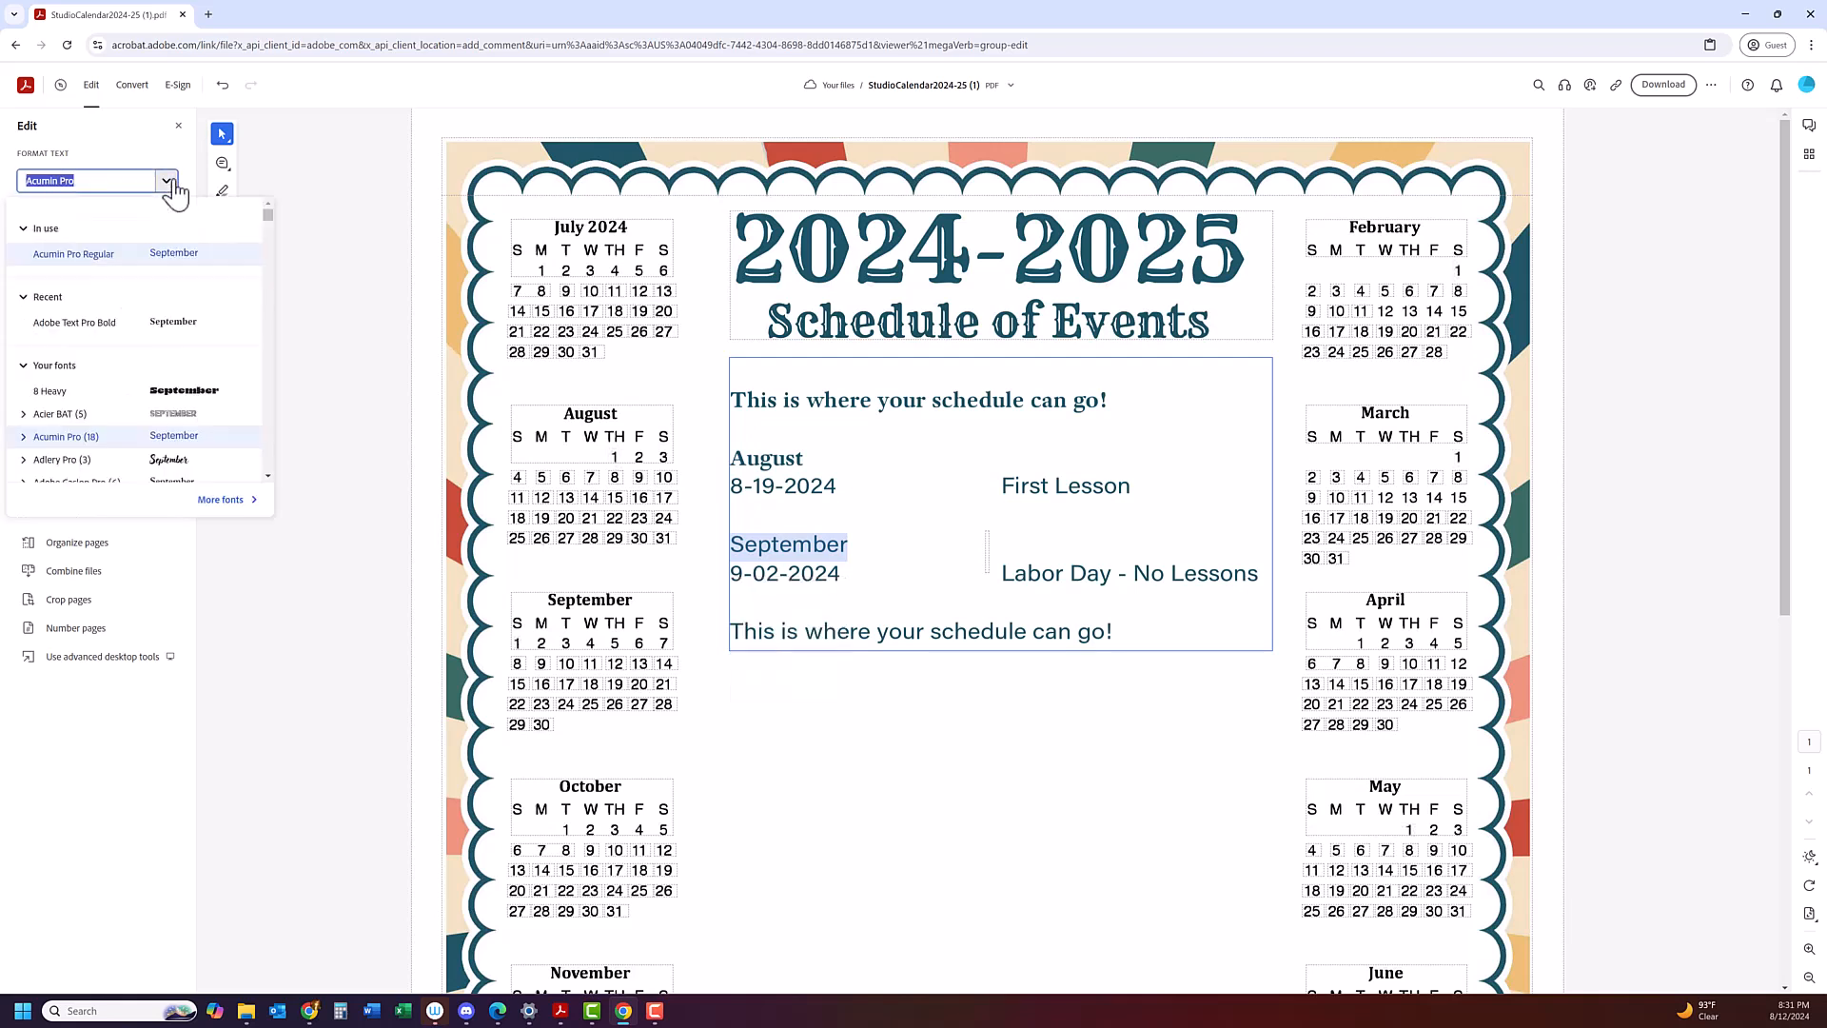
pyautogui.click(73, 322)
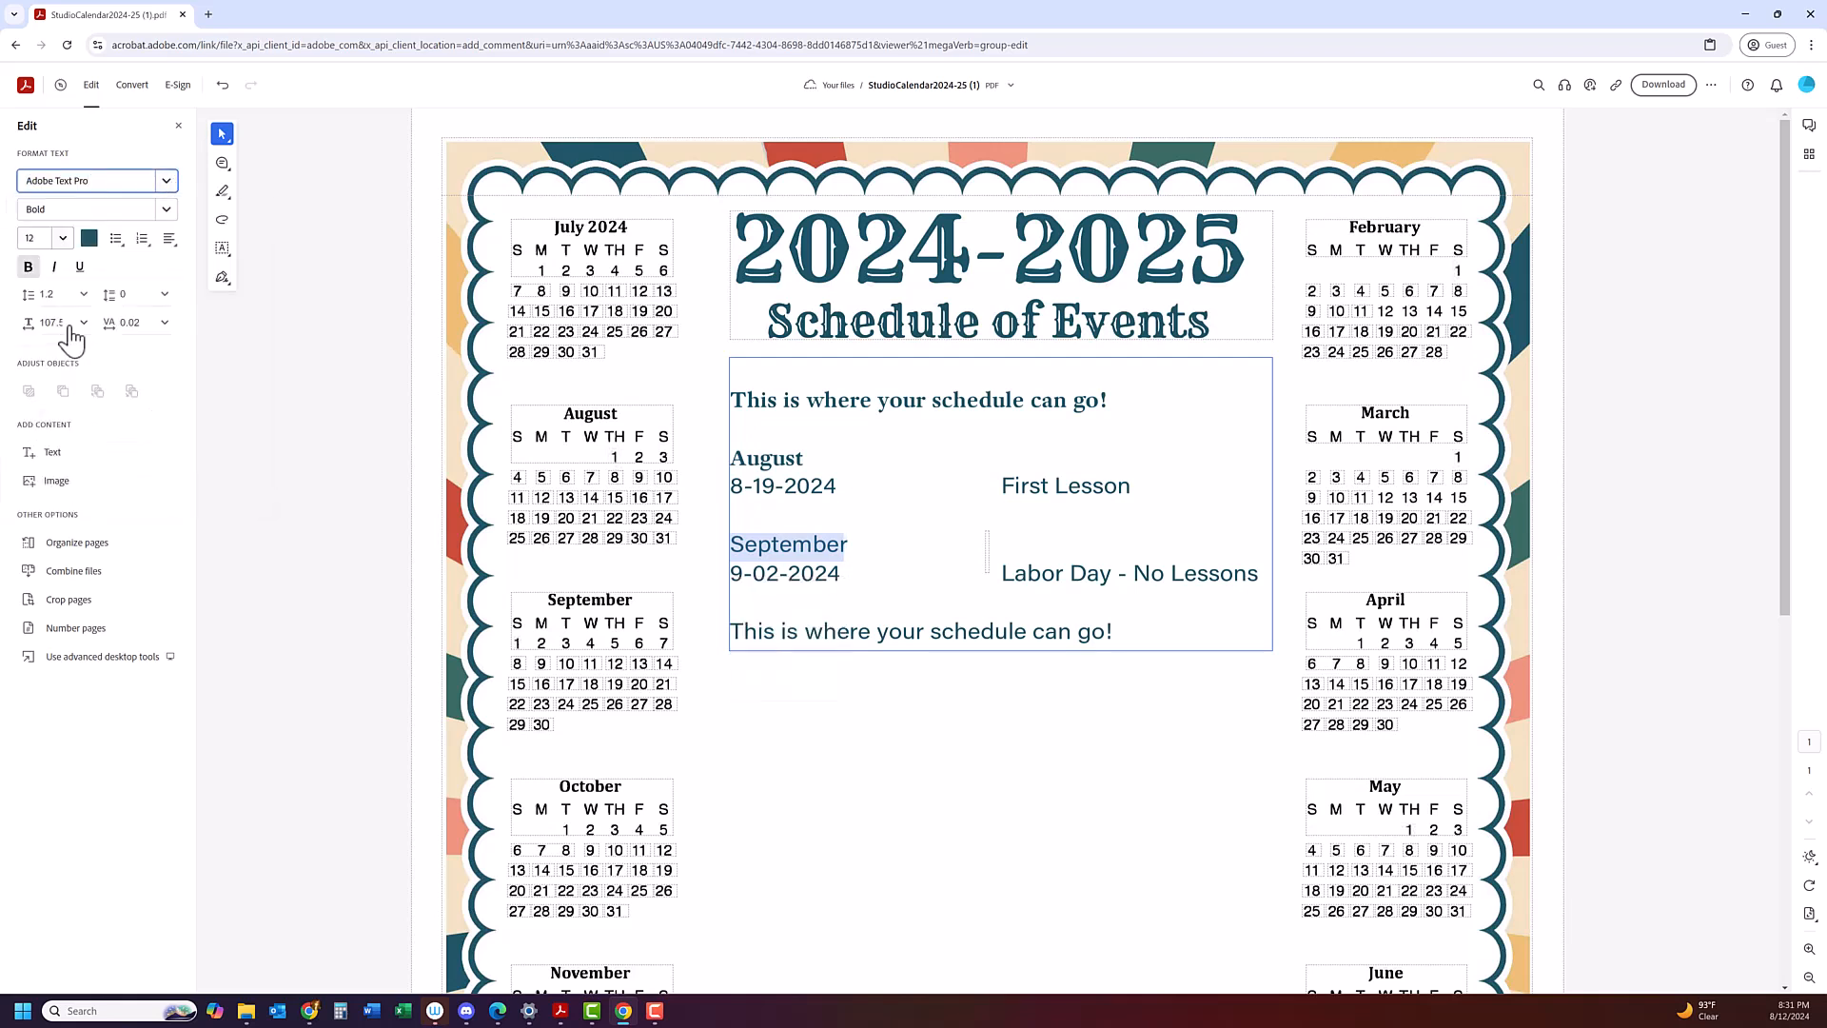
pyautogui.click(168, 185)
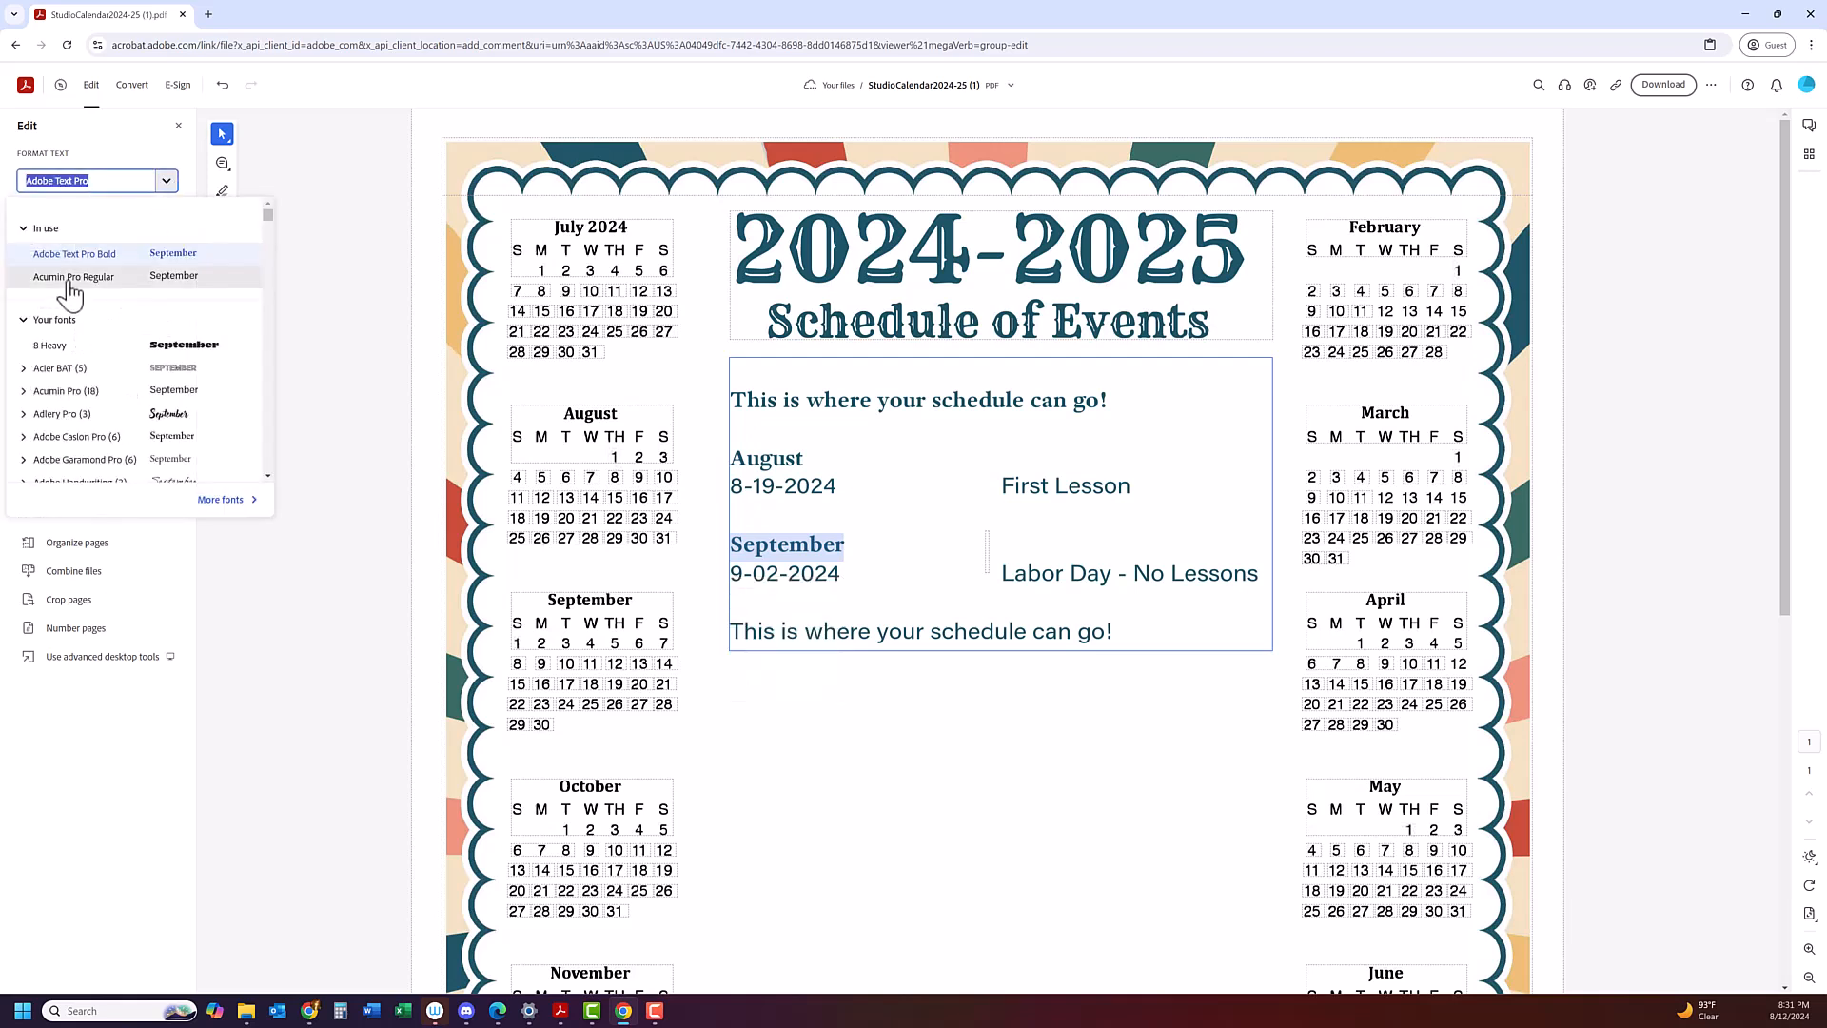
pyautogui.press('Escape')
pyautogui.moveTo(842, 572); pyautogui.dragTo(728, 576)
pyautogui.rightClick(728, 576)
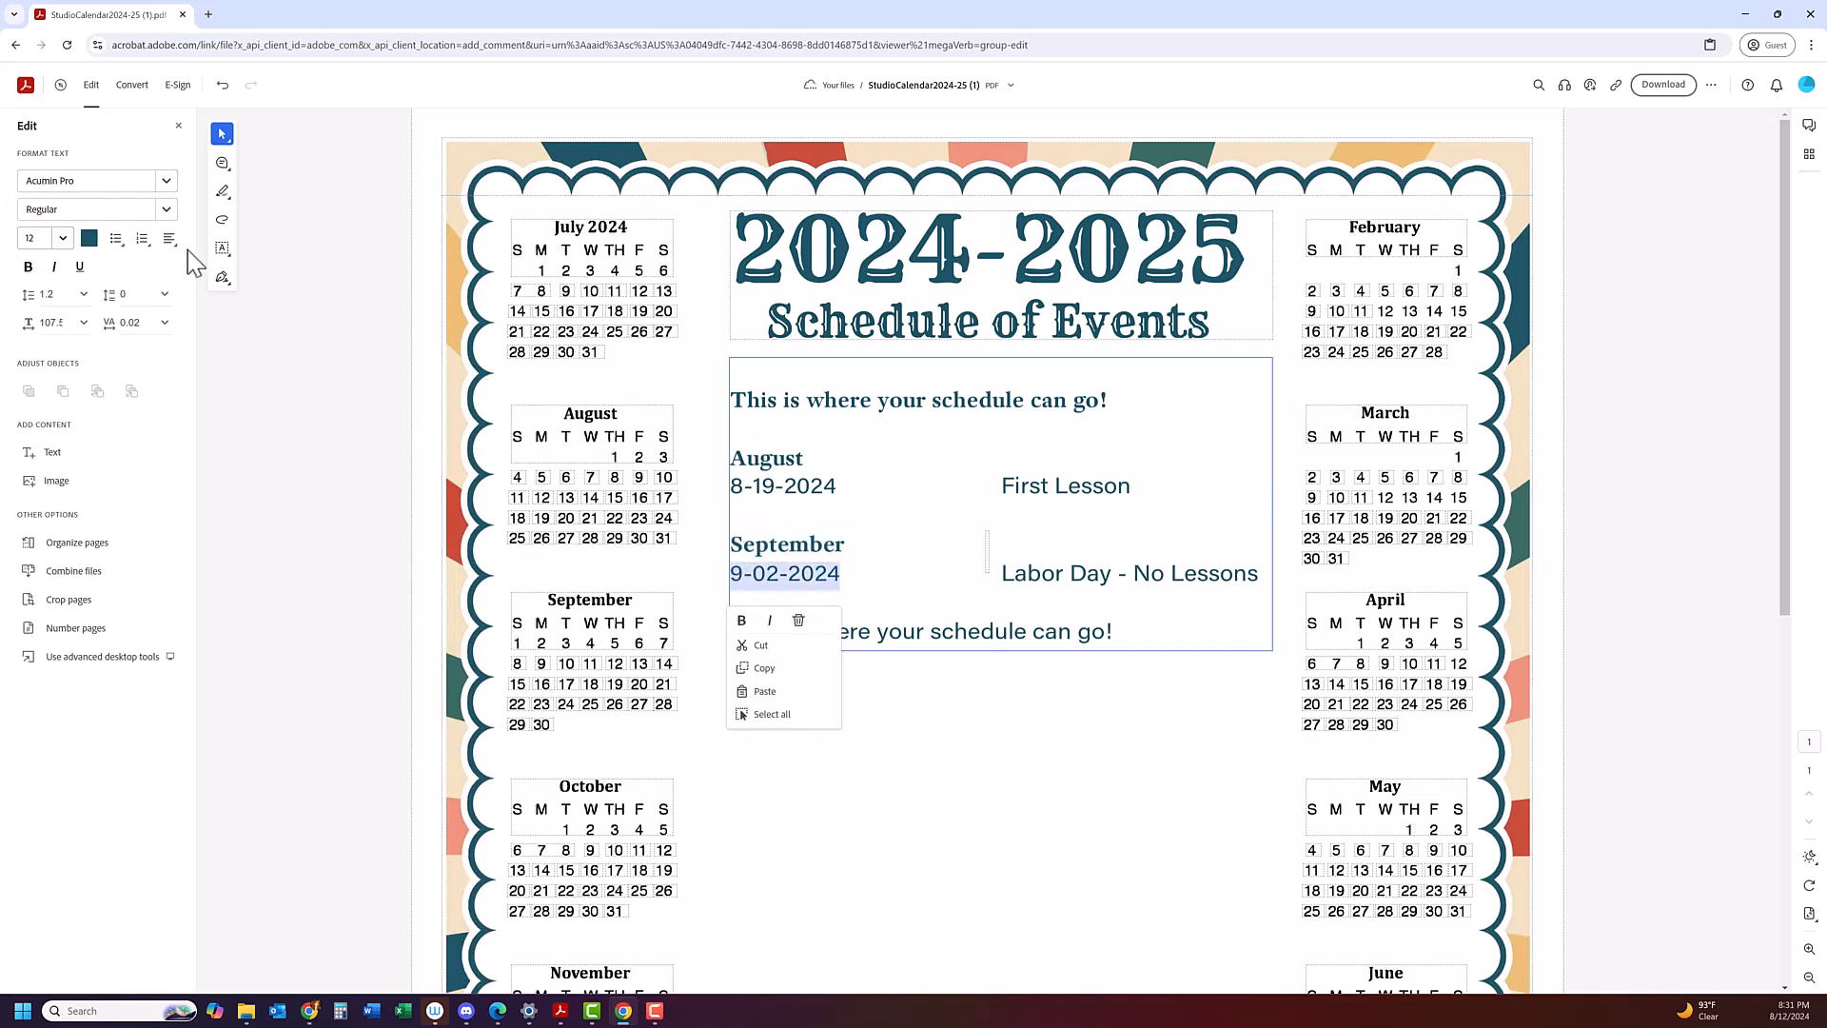
pyautogui.click(167, 184)
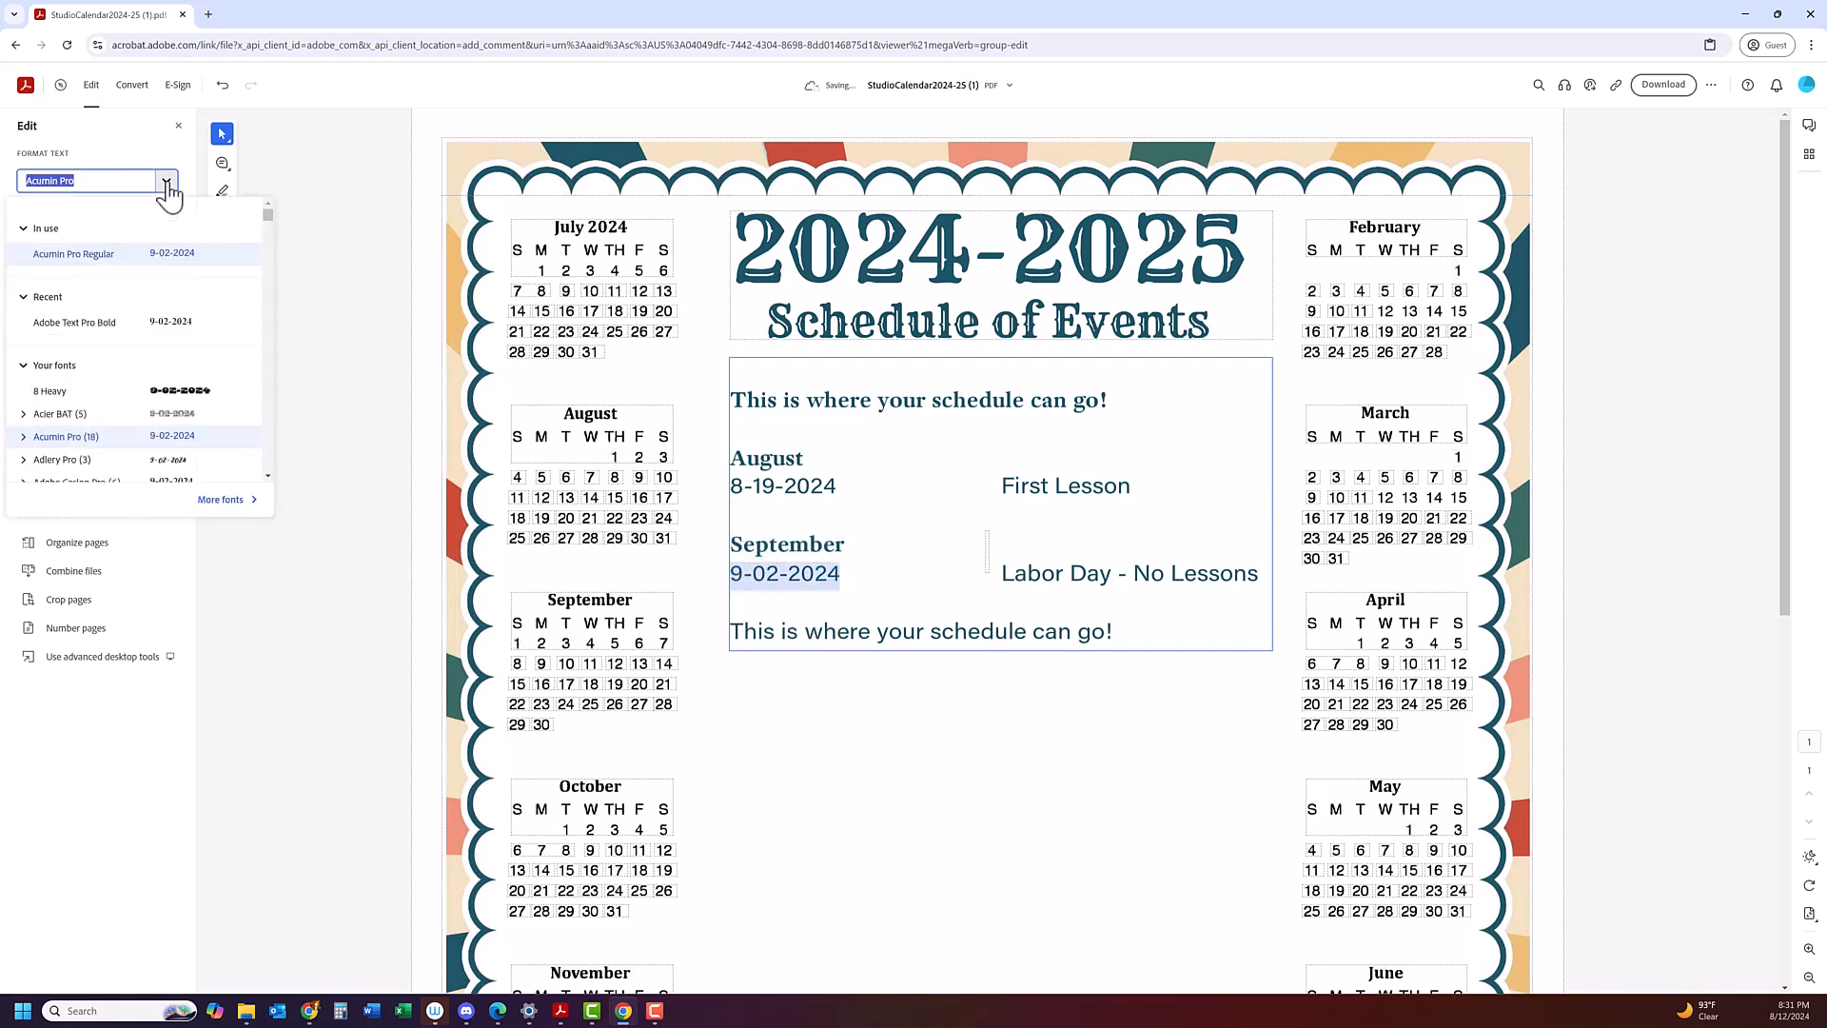
pyautogui.click(166, 321)
# Remove the stray narrow image between "September" and "Labor Day - No Lessons".
pyautogui.click(890, 598)
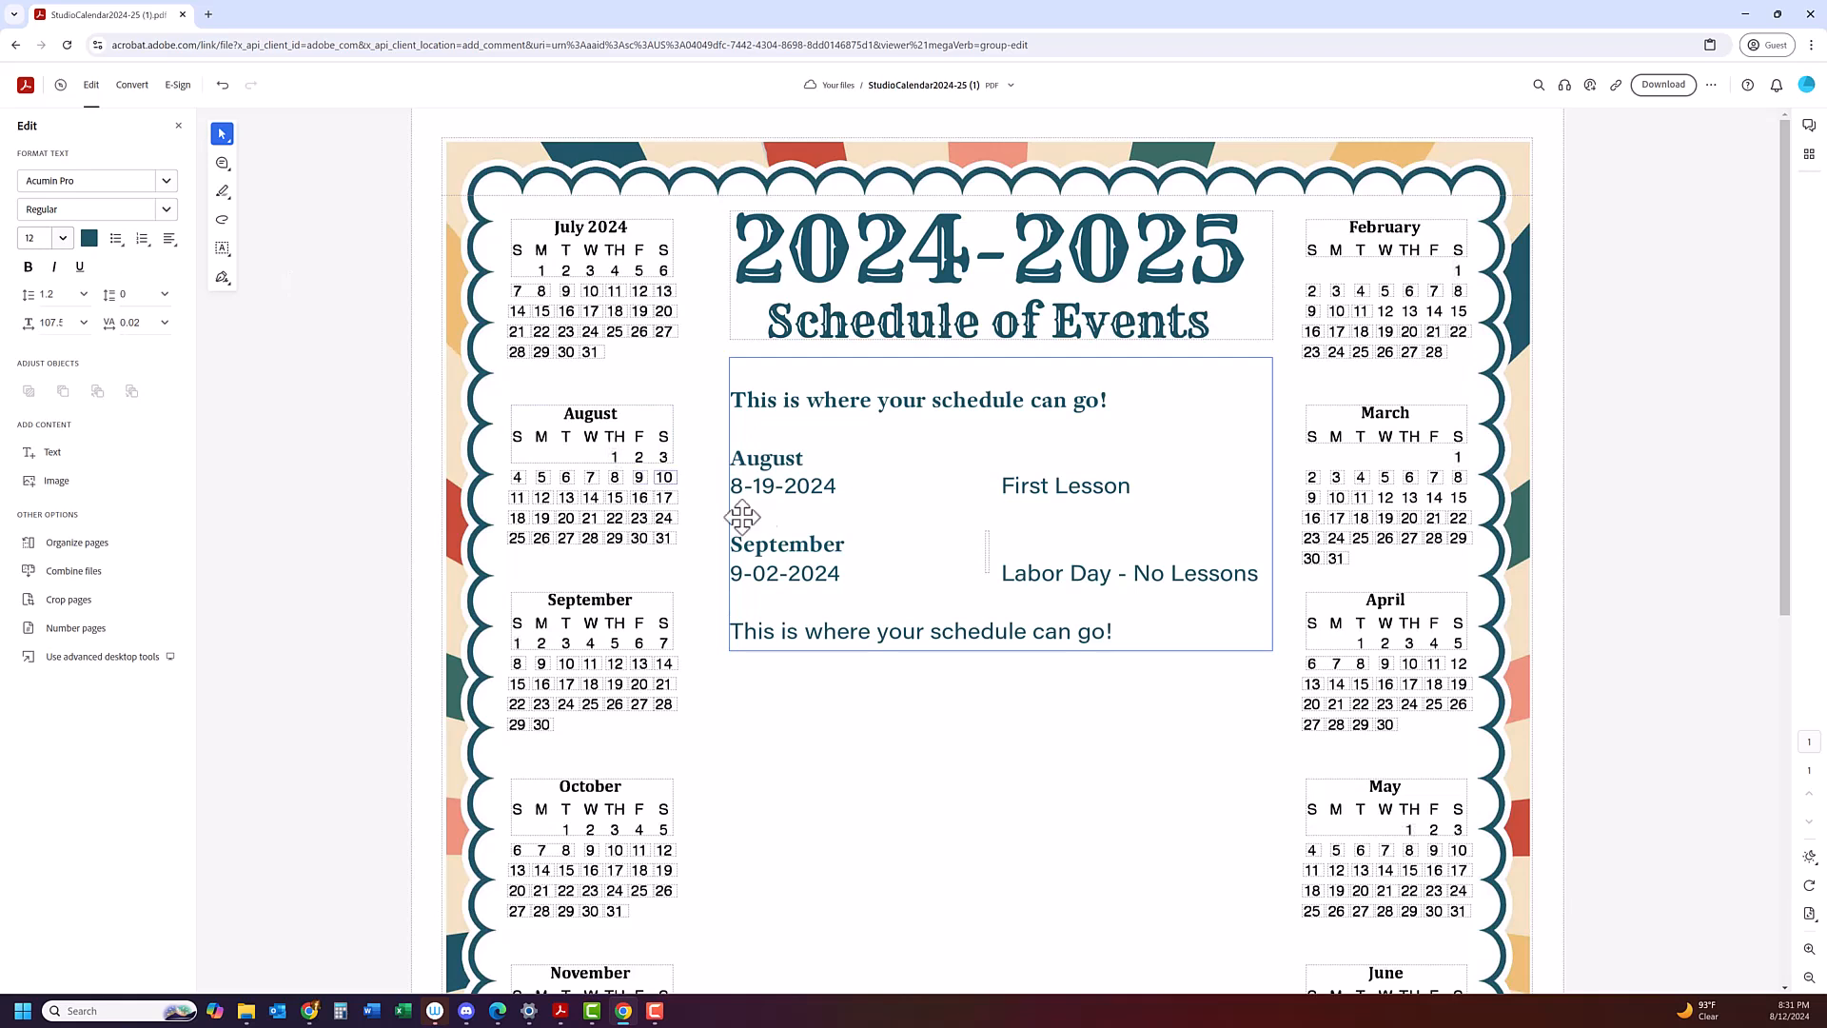
pyautogui.rightClick(988, 552)
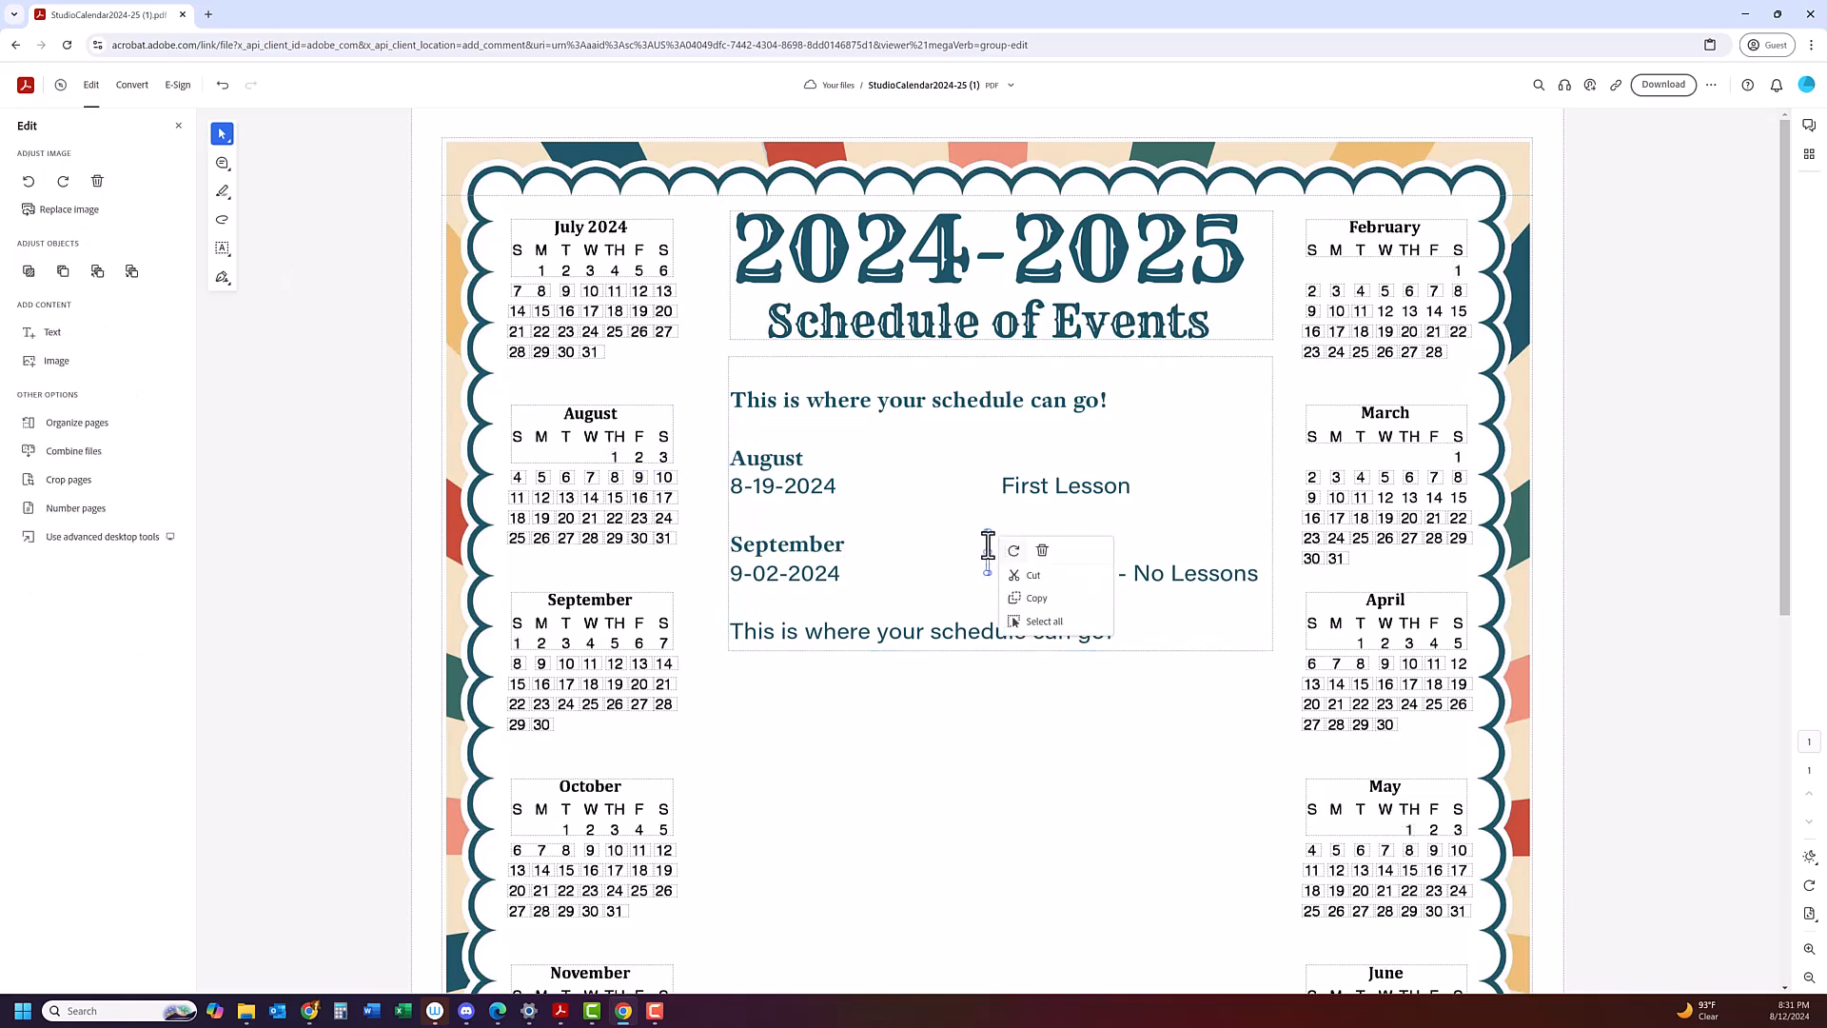
pyautogui.click(988, 546)
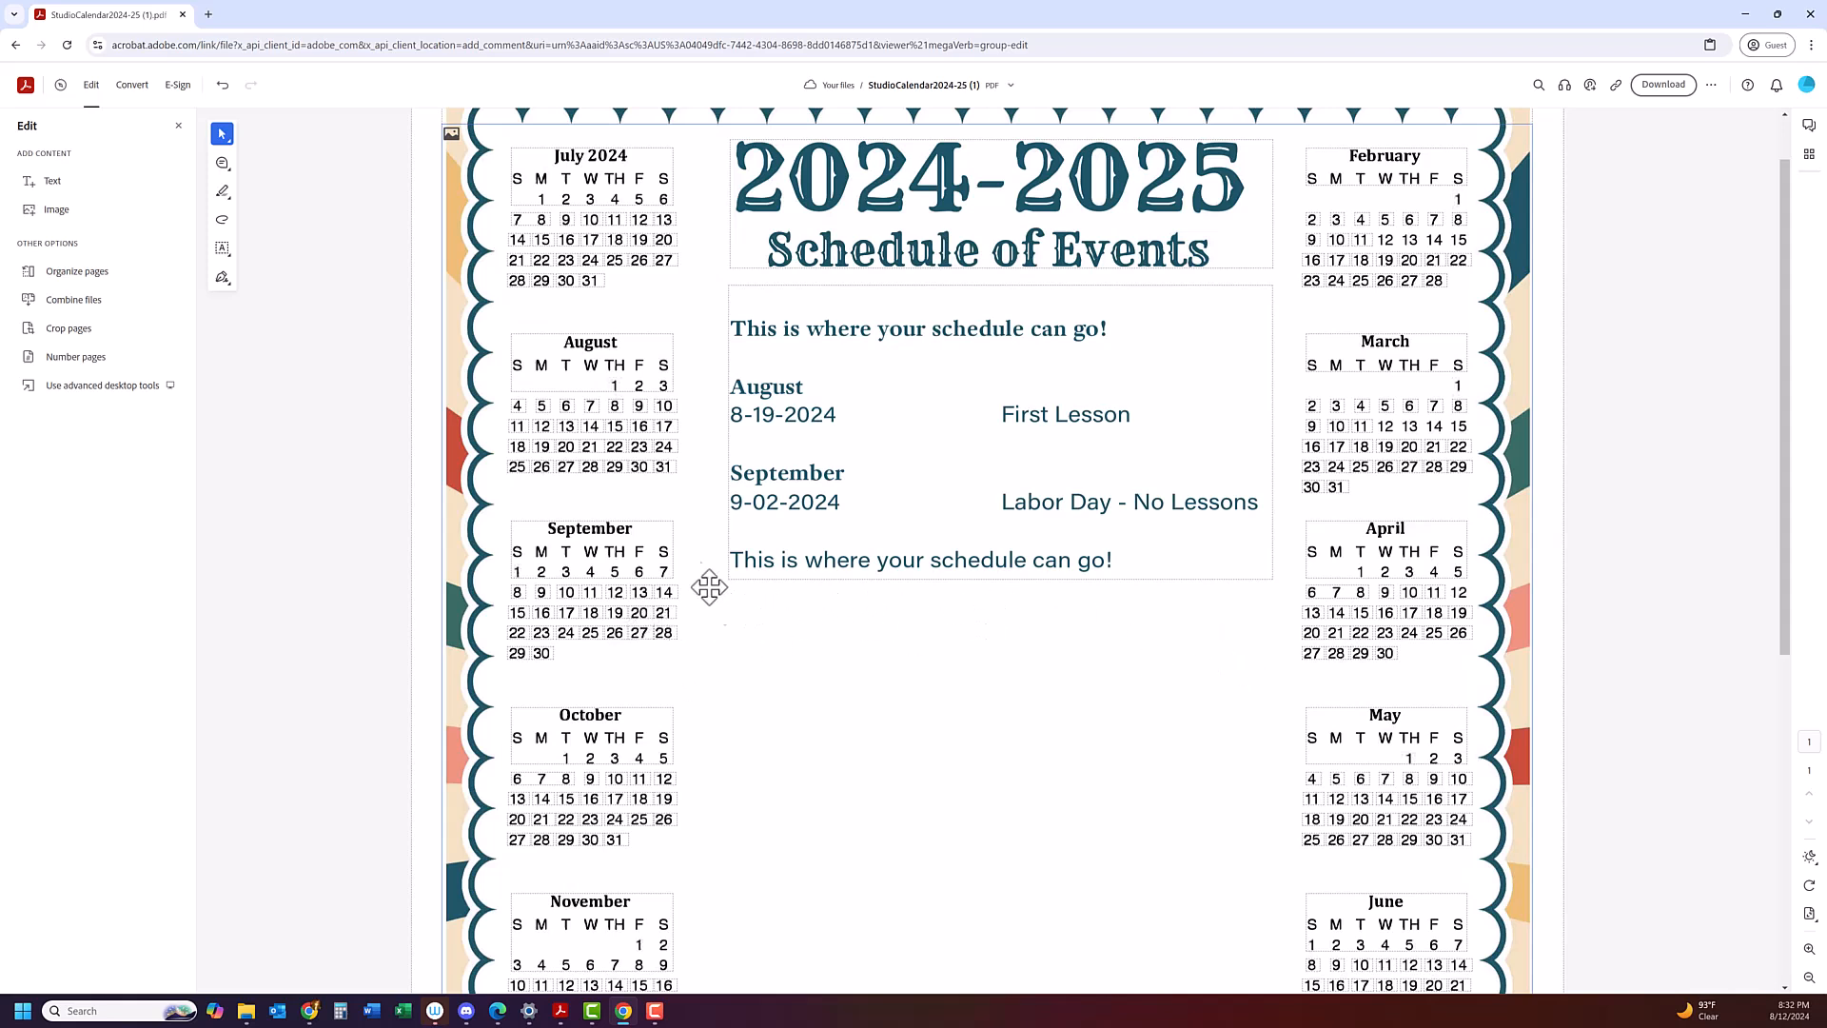
# Add an empty text box below the schedule, align it with the schedule's left edge, and narrow it to a date column.
pyautogui.click(68, 190)
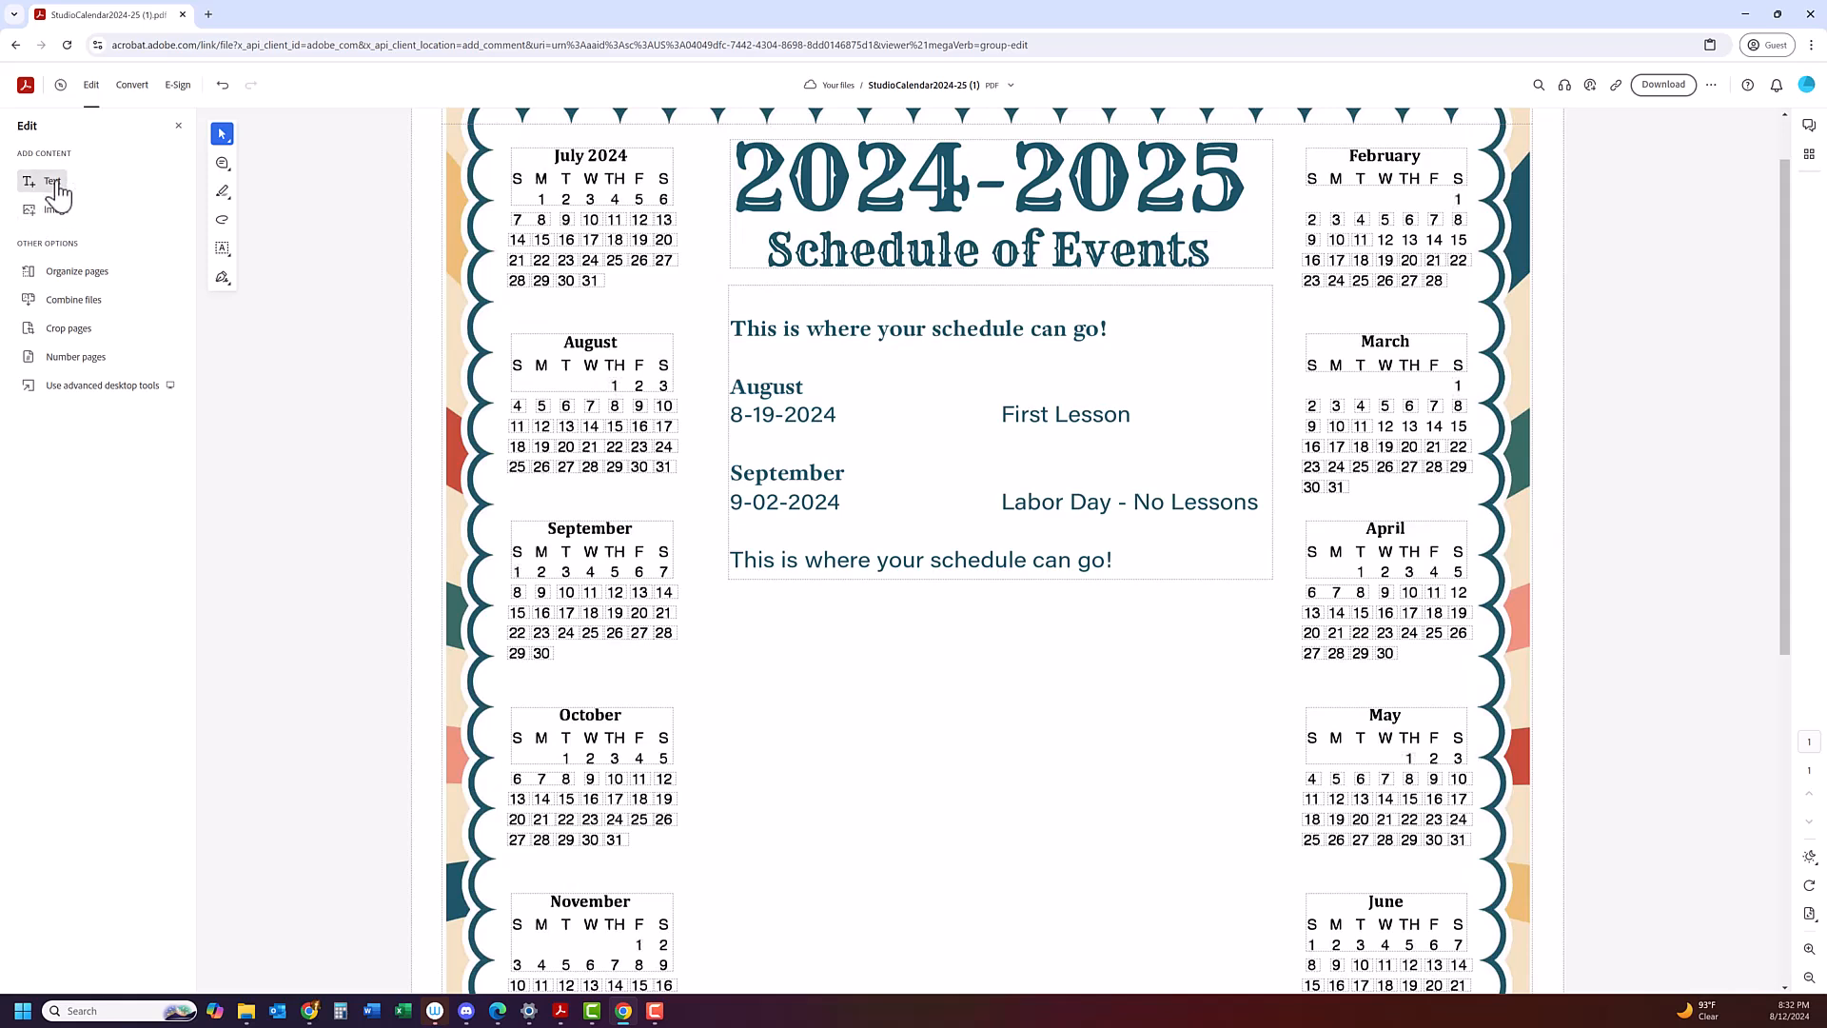
pyautogui.click(862, 657)
pyautogui.click(841, 659)
pyautogui.moveTo(841, 659); pyautogui.dragTo(730, 655)
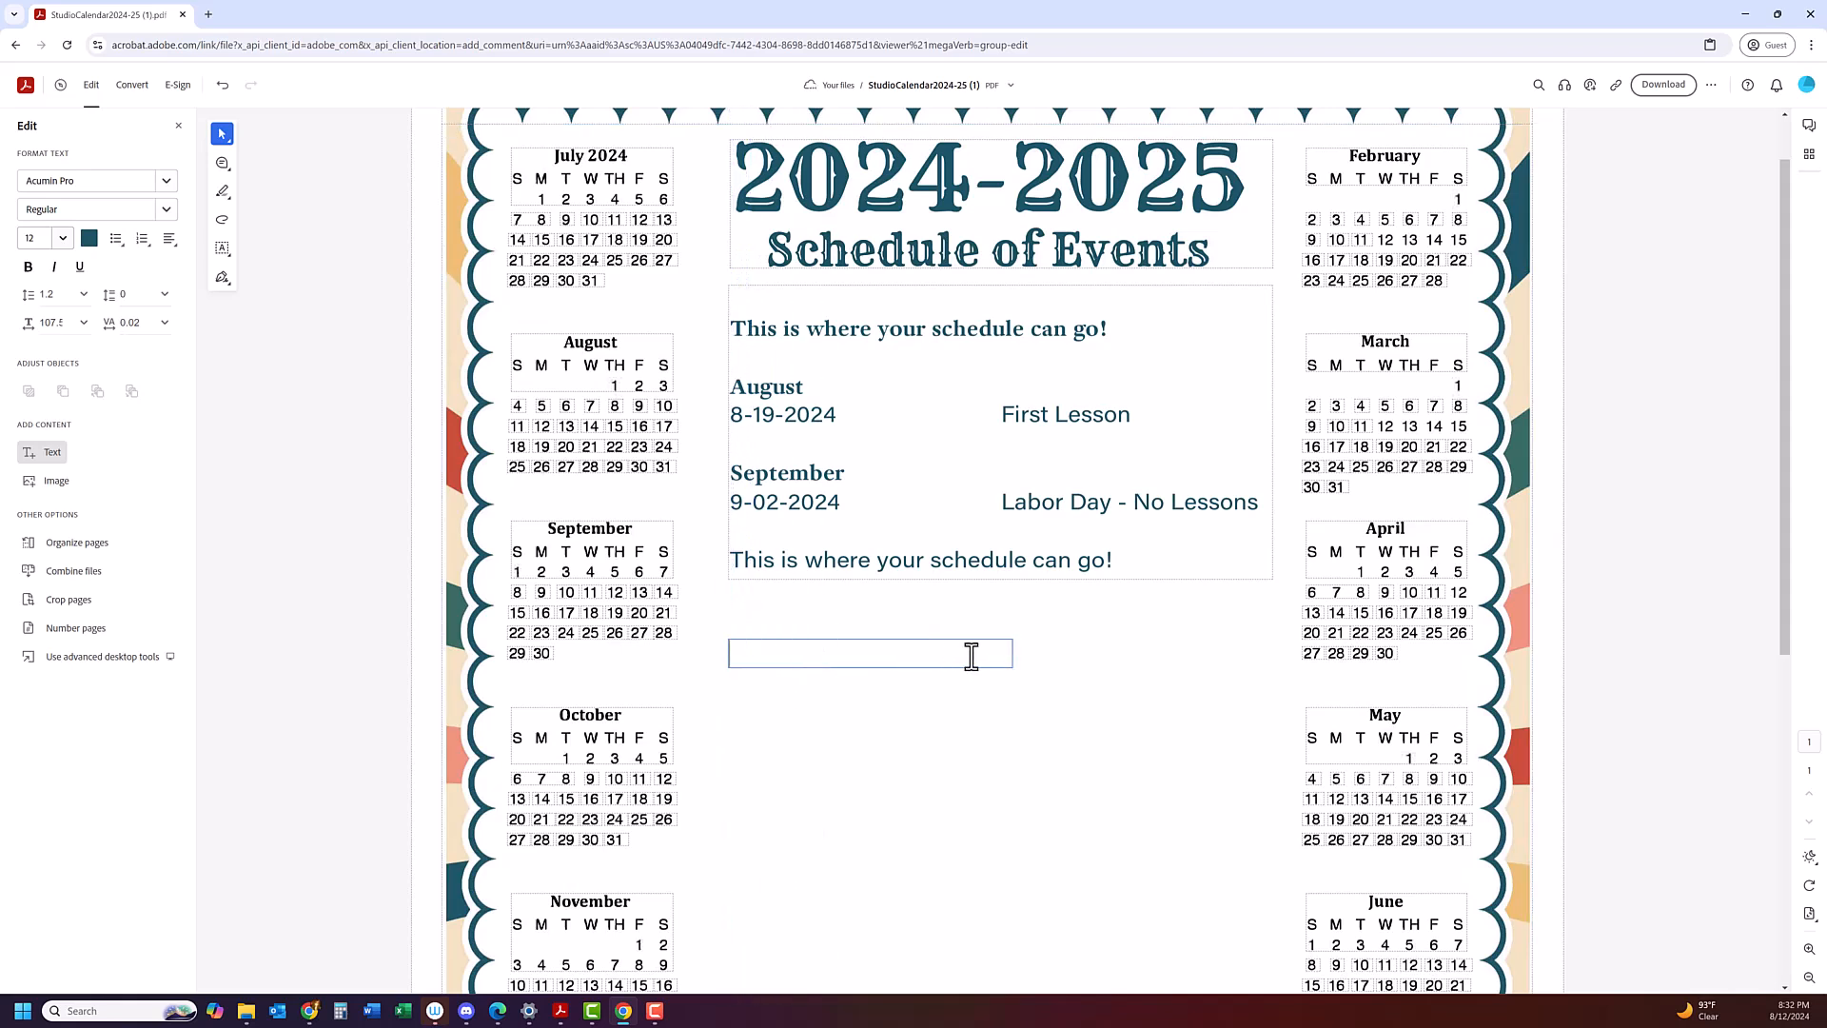
pyautogui.rightClick(1015, 652)
pyautogui.moveTo(1013, 653)
pyautogui.mouseDown()
pyautogui.moveTo(816, 660)
pyautogui.moveTo(849, 655)
pyautogui.mouseUp()
pyautogui.rightClick(833, 656)
pyautogui.click(815, 681)
pyautogui.click(802, 654)
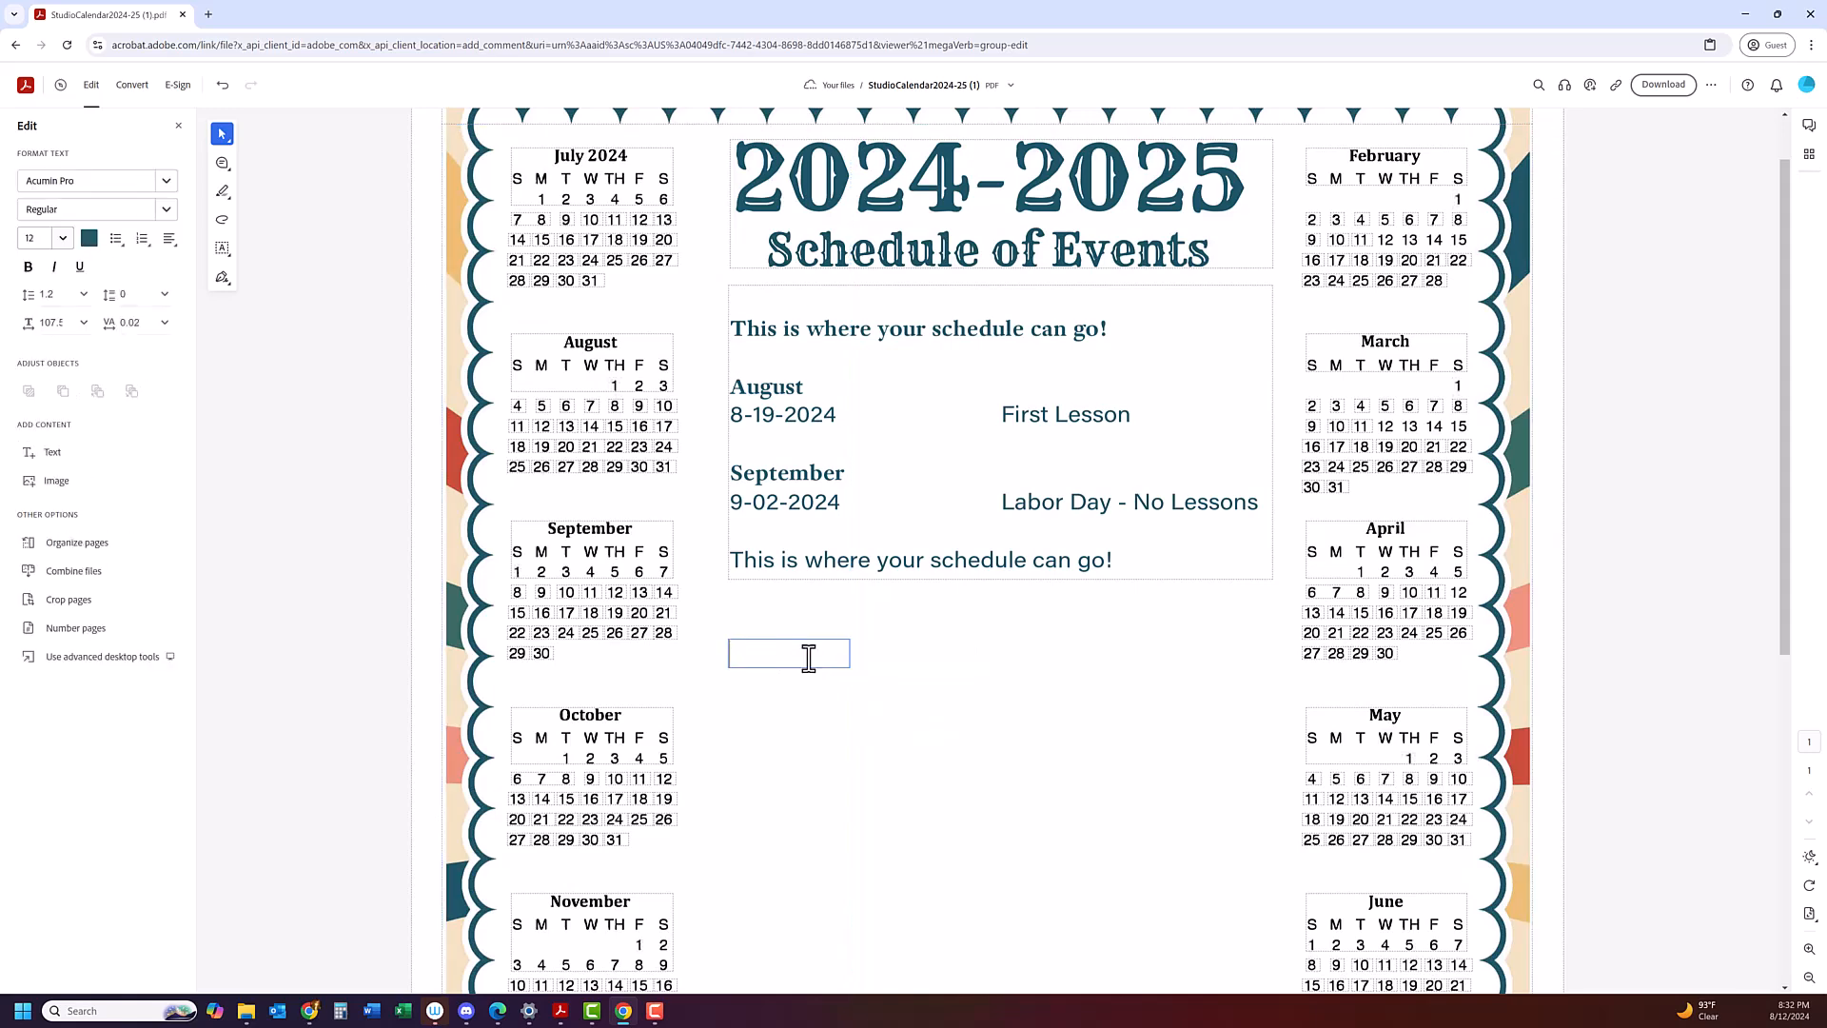
# Add a second text box level with the date box and widen it to the schedule's right edge.
pyautogui.click(910, 657)
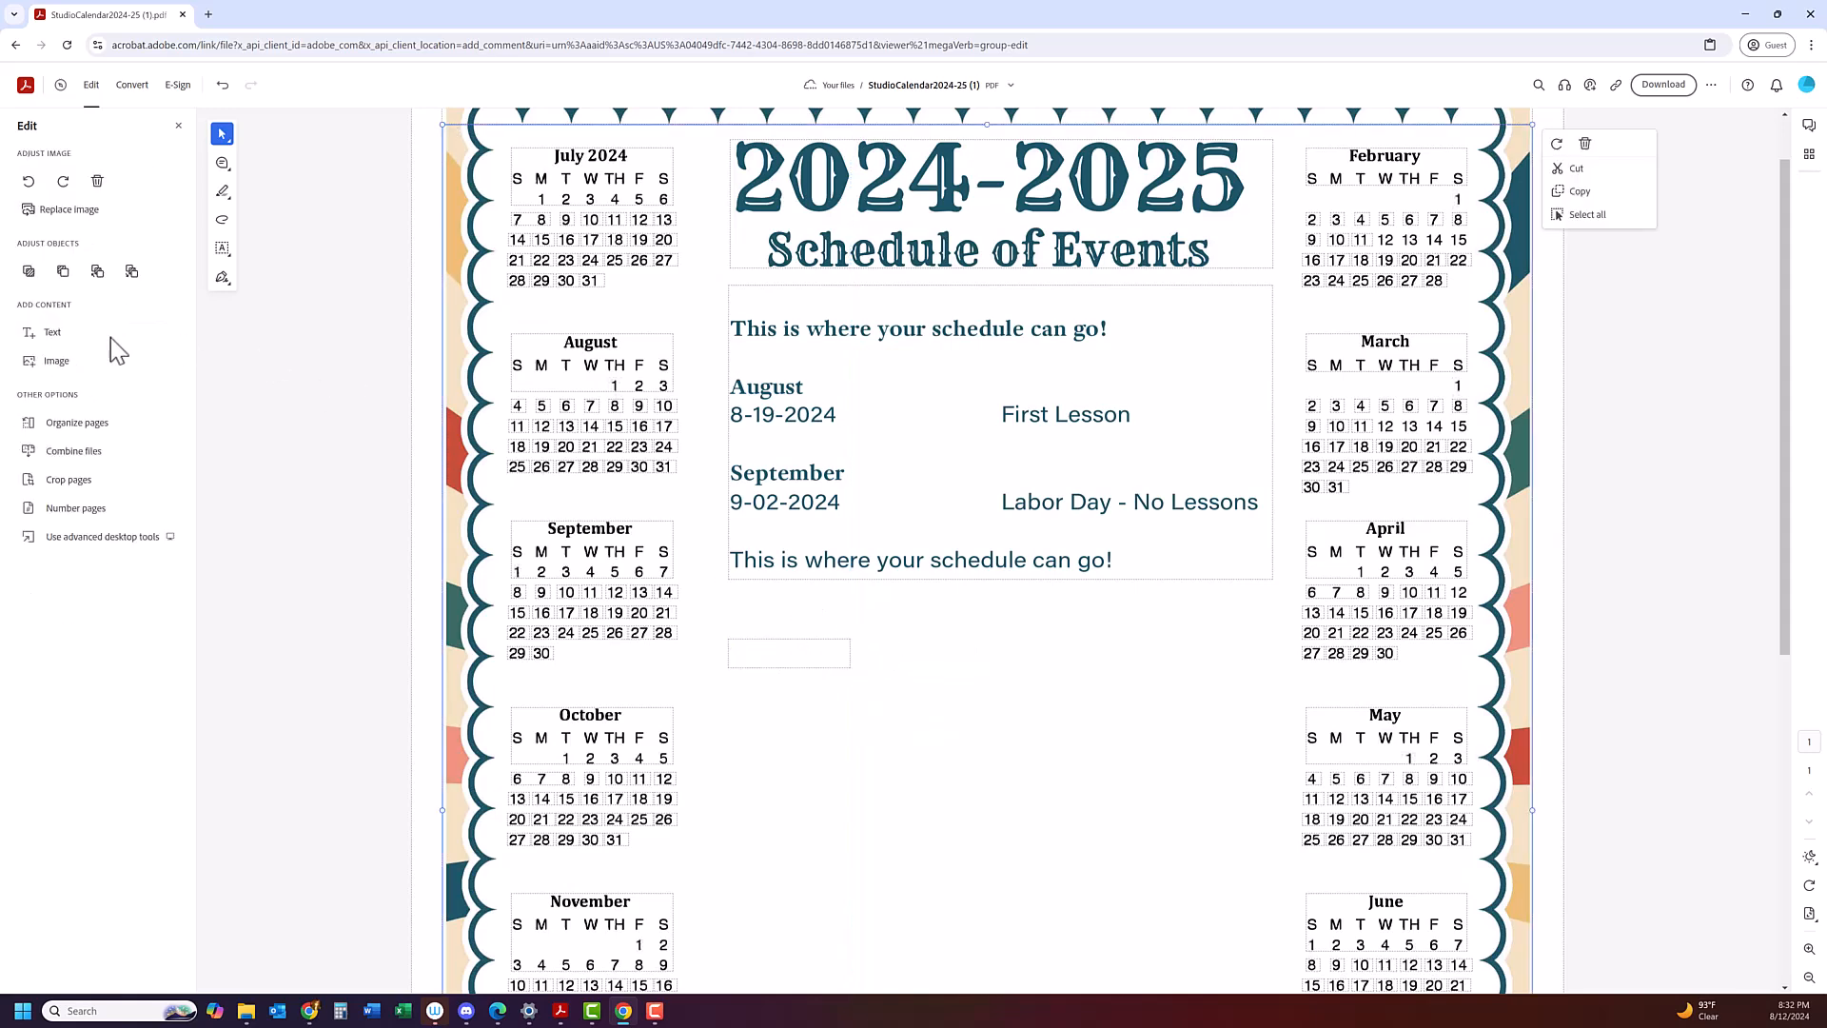
pyautogui.click(54, 332)
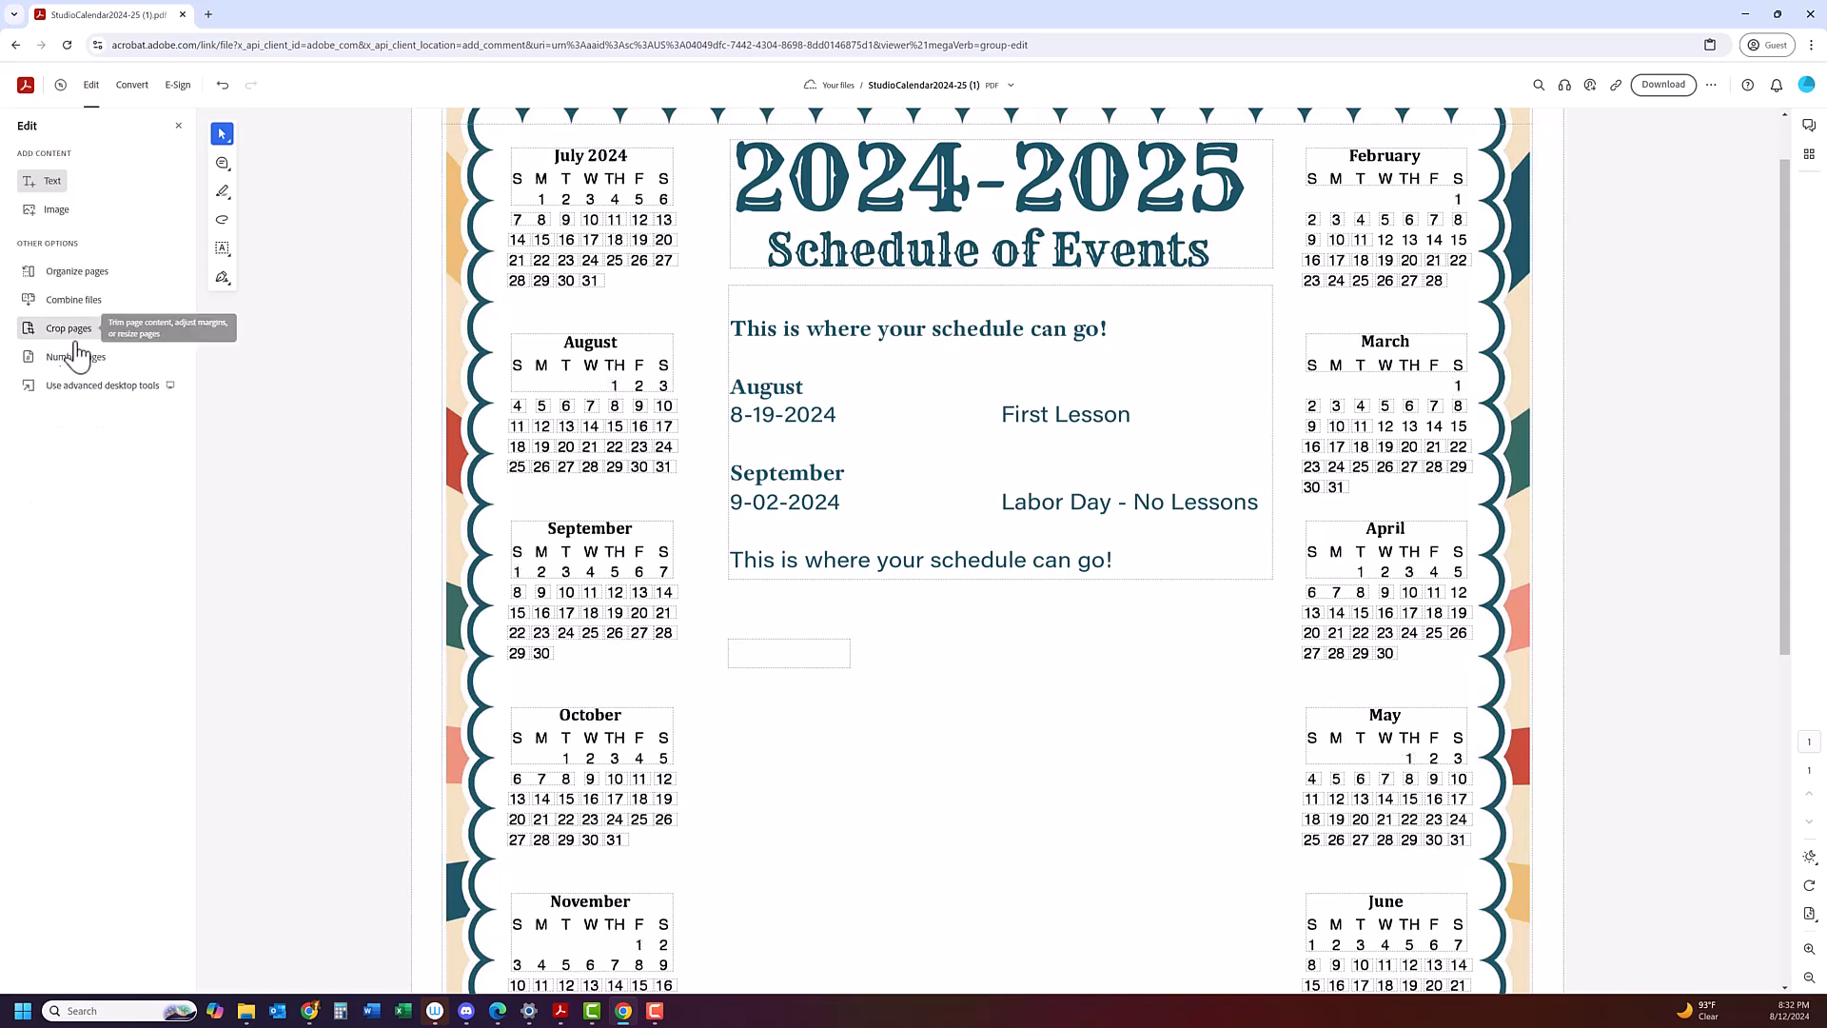
pyautogui.click(889, 645)
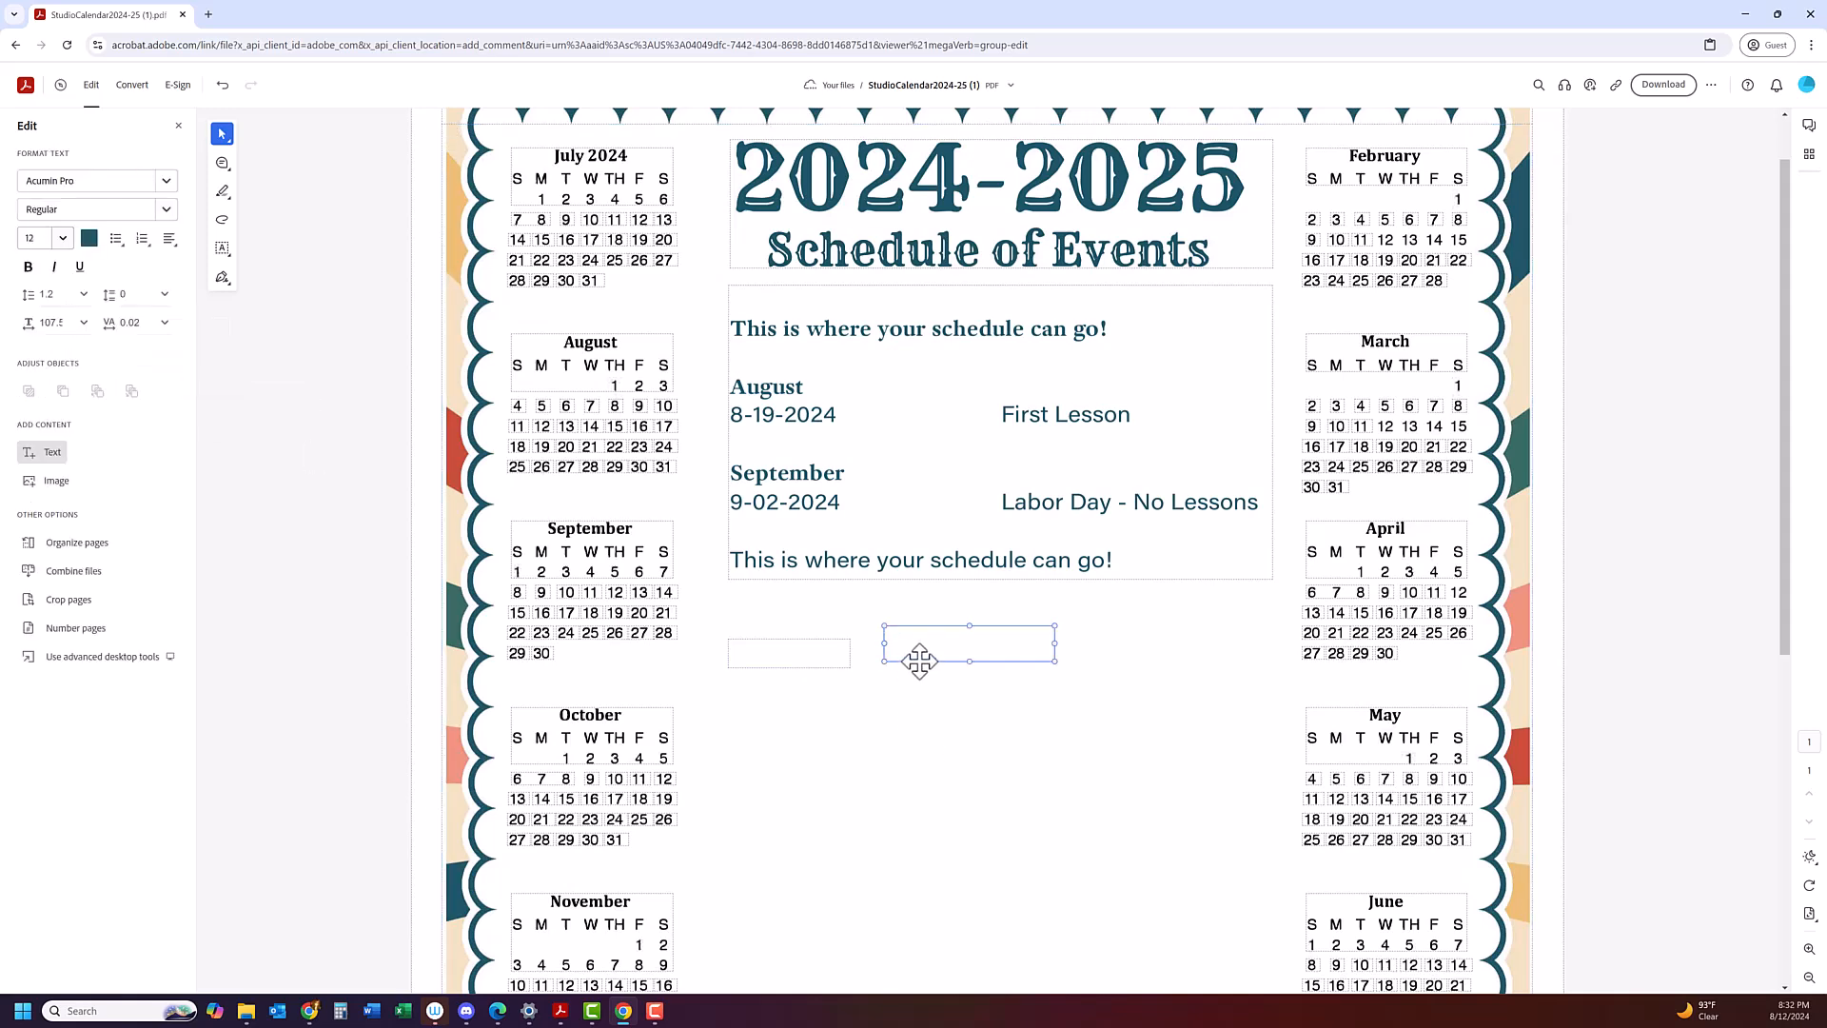
pyautogui.click(917, 660)
pyautogui.moveTo(967, 637); pyautogui.dragTo(968, 643)
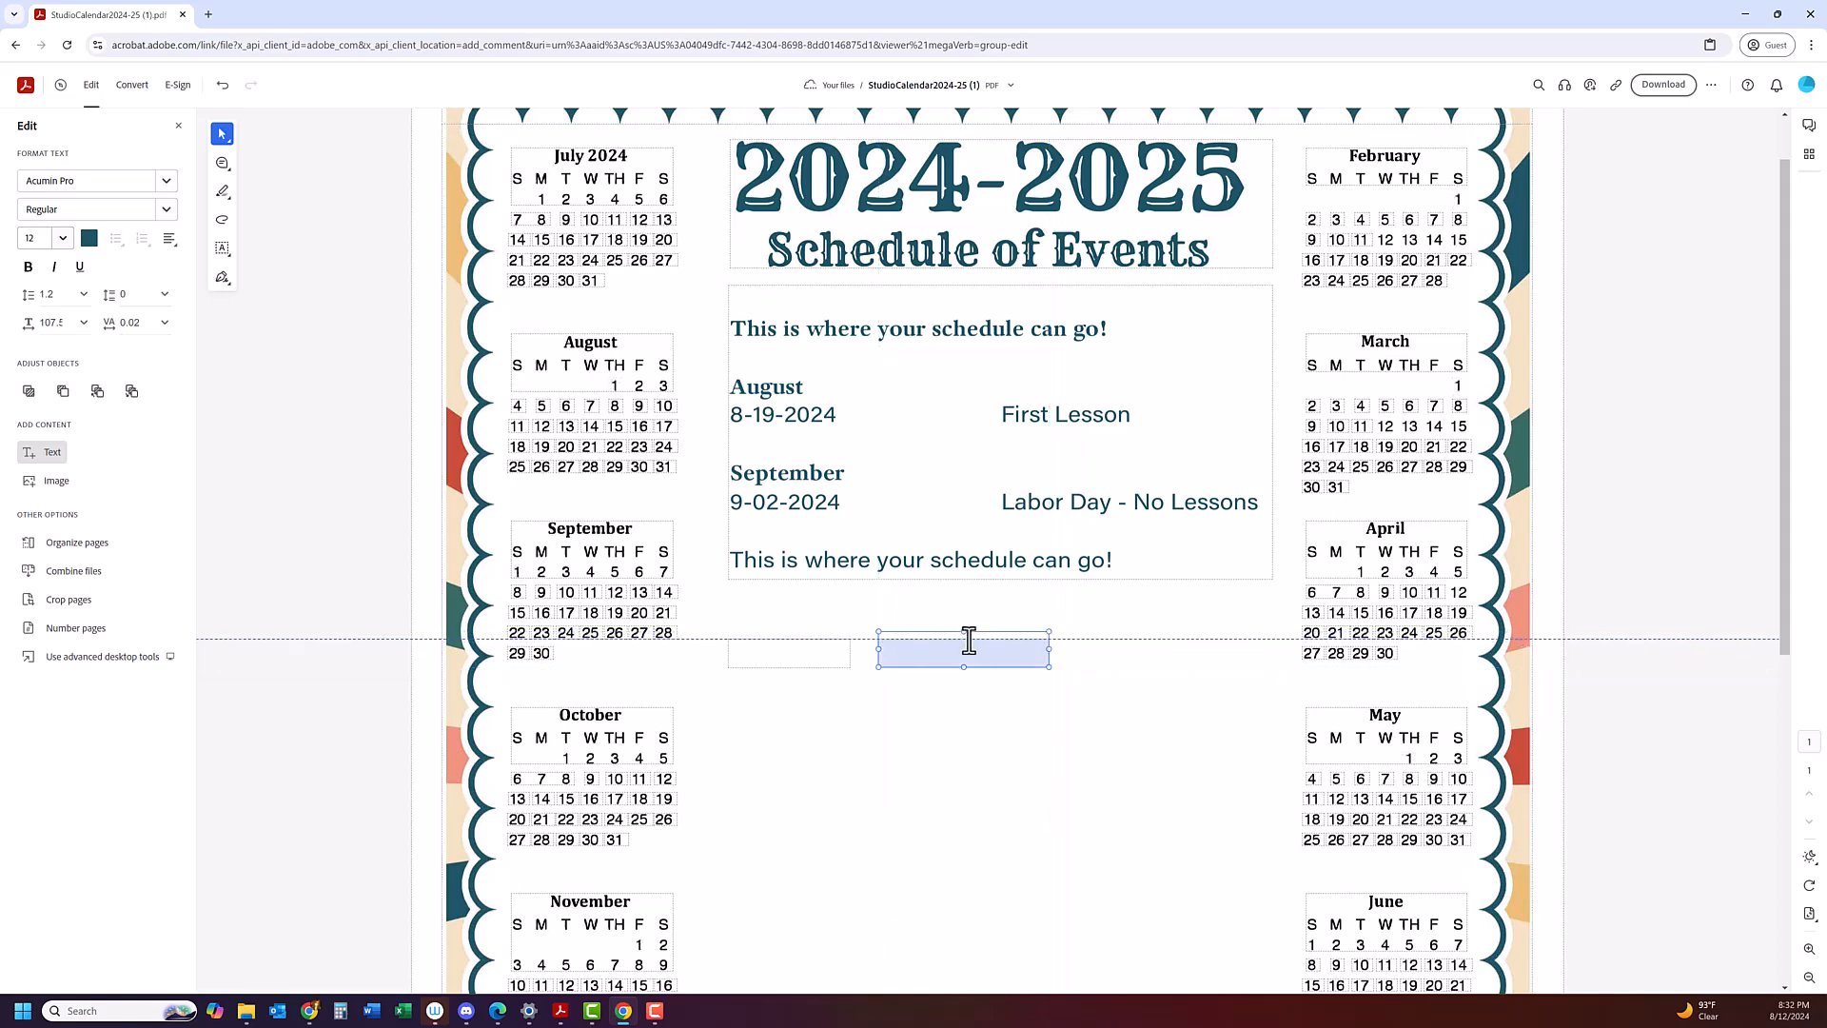
pyautogui.rightClick(968, 643)
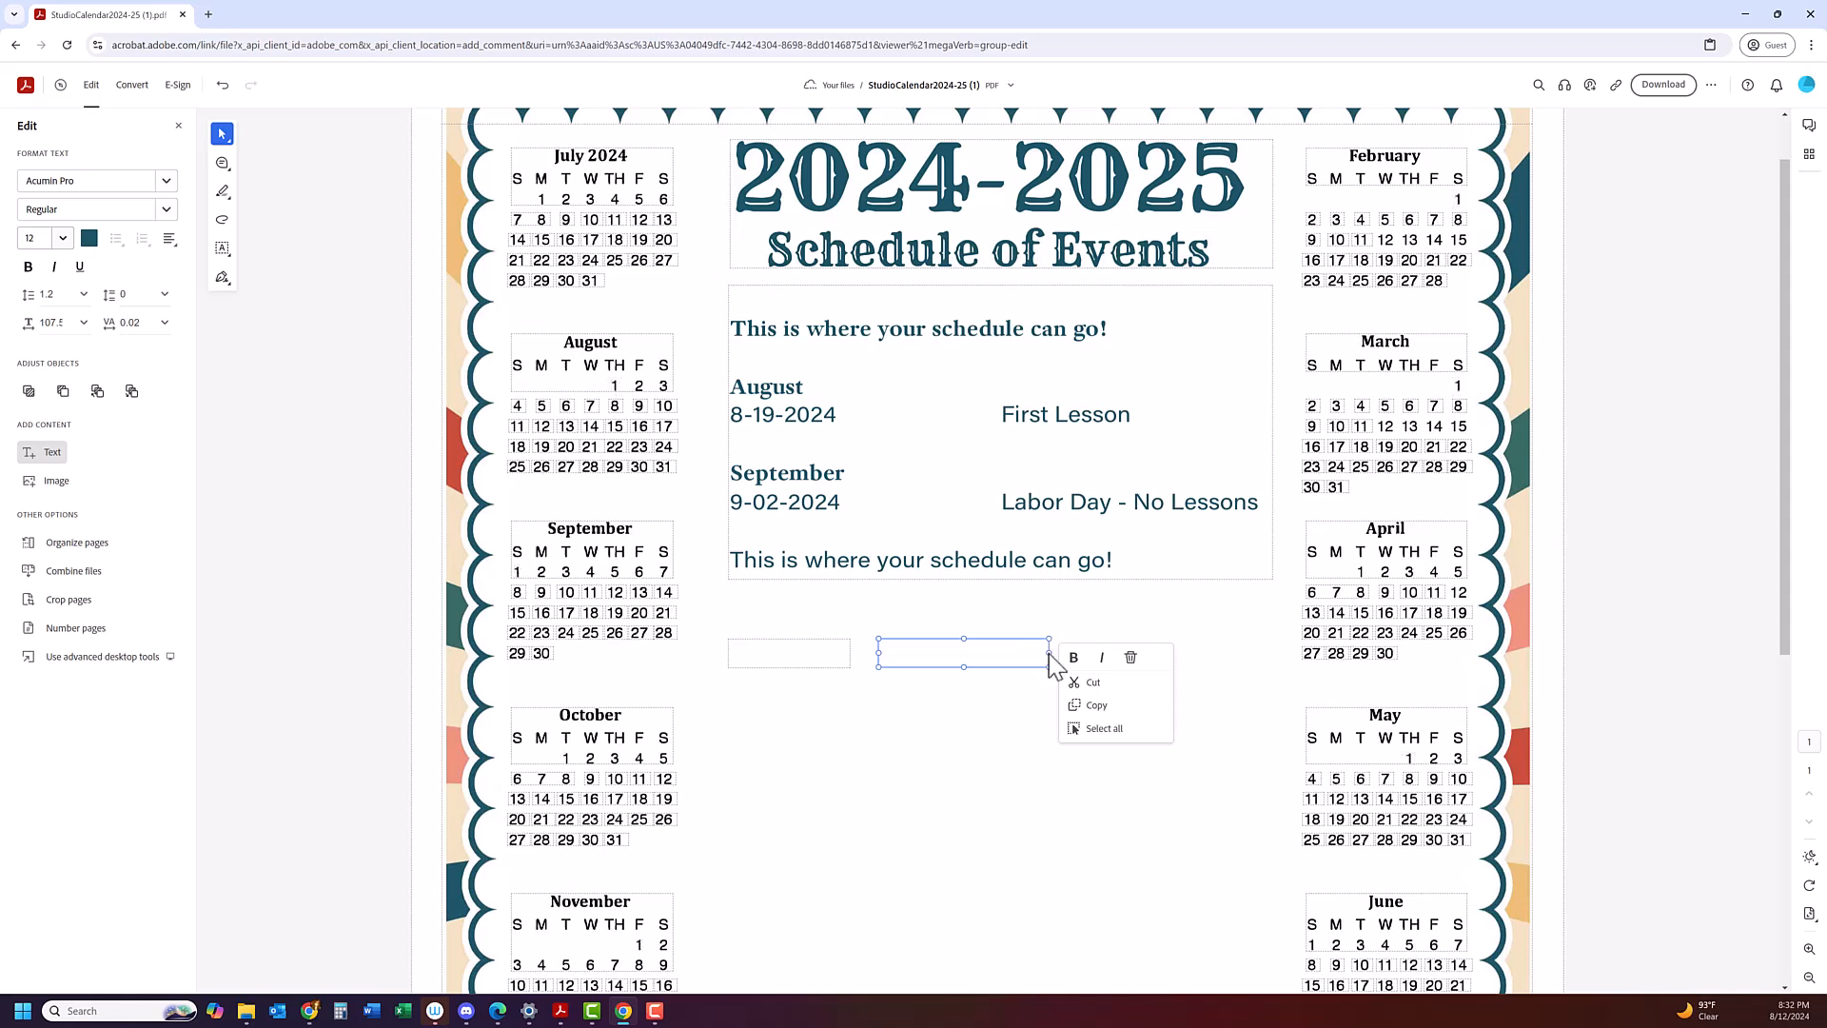
pyautogui.moveTo(1049, 653); pyautogui.dragTo(1273, 646)
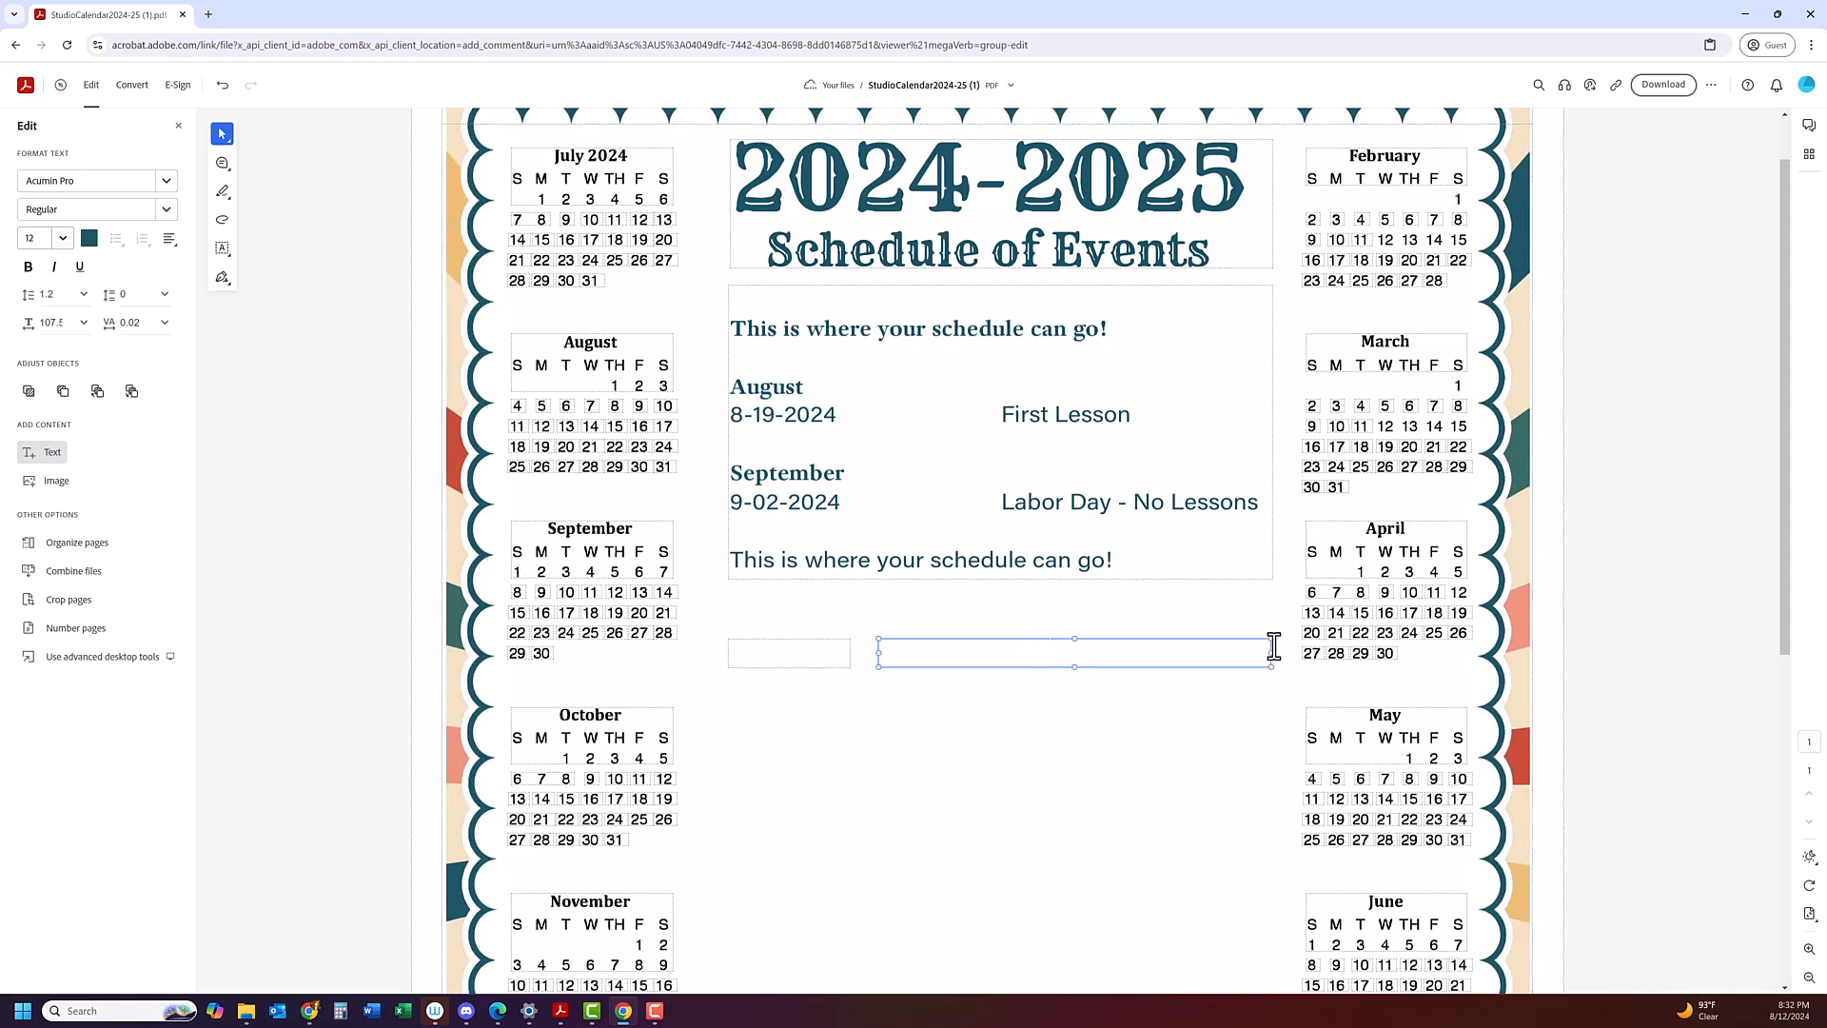
# Widen the empty date box until it nearly meets the wider text box beside it.
pyautogui.click(948, 650)
pyautogui.click(847, 650)
pyautogui.click(852, 653)
pyautogui.moveTo(852, 653); pyautogui.dragTo(873, 656)
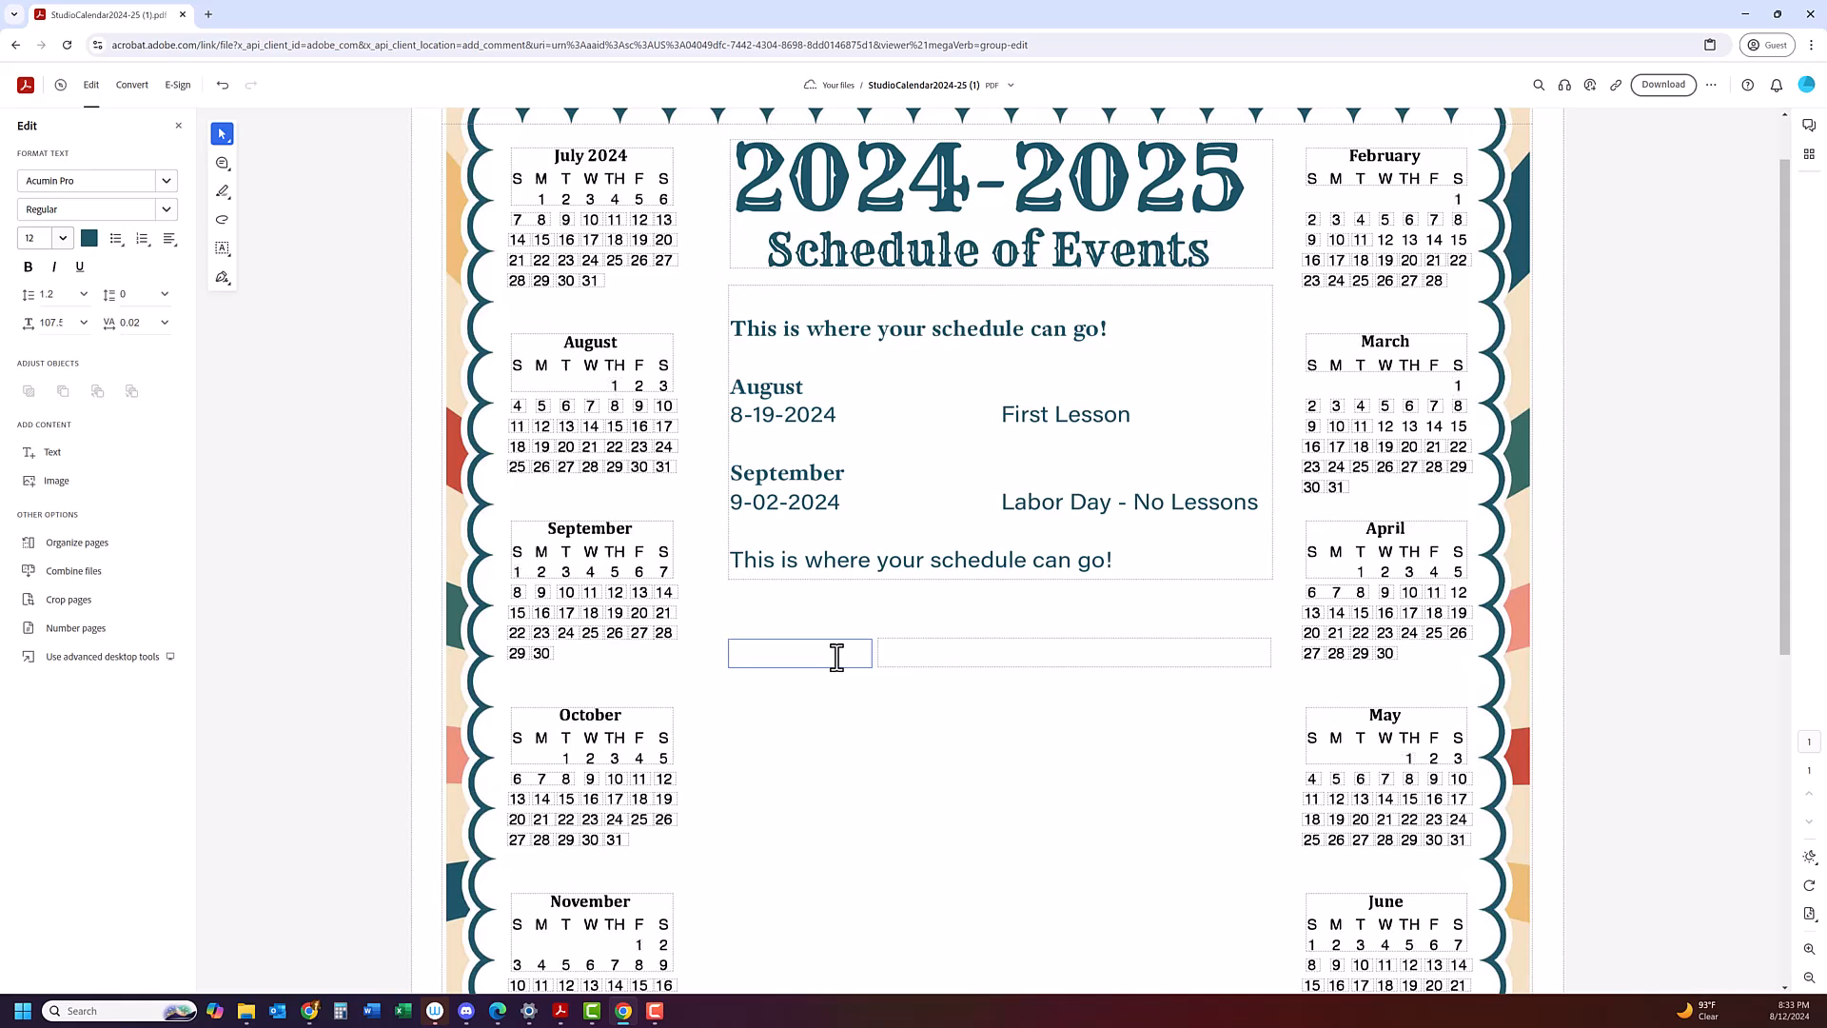
# Enter "August" in the wider text box, with "First Lesson" on the line beneath it.
pyautogui.click(950, 658)
pyautogui.write('Gu')
pyautogui.press('BackSpace')
pyautogui.press('BackSpace')
pyautogui.write('AUg')
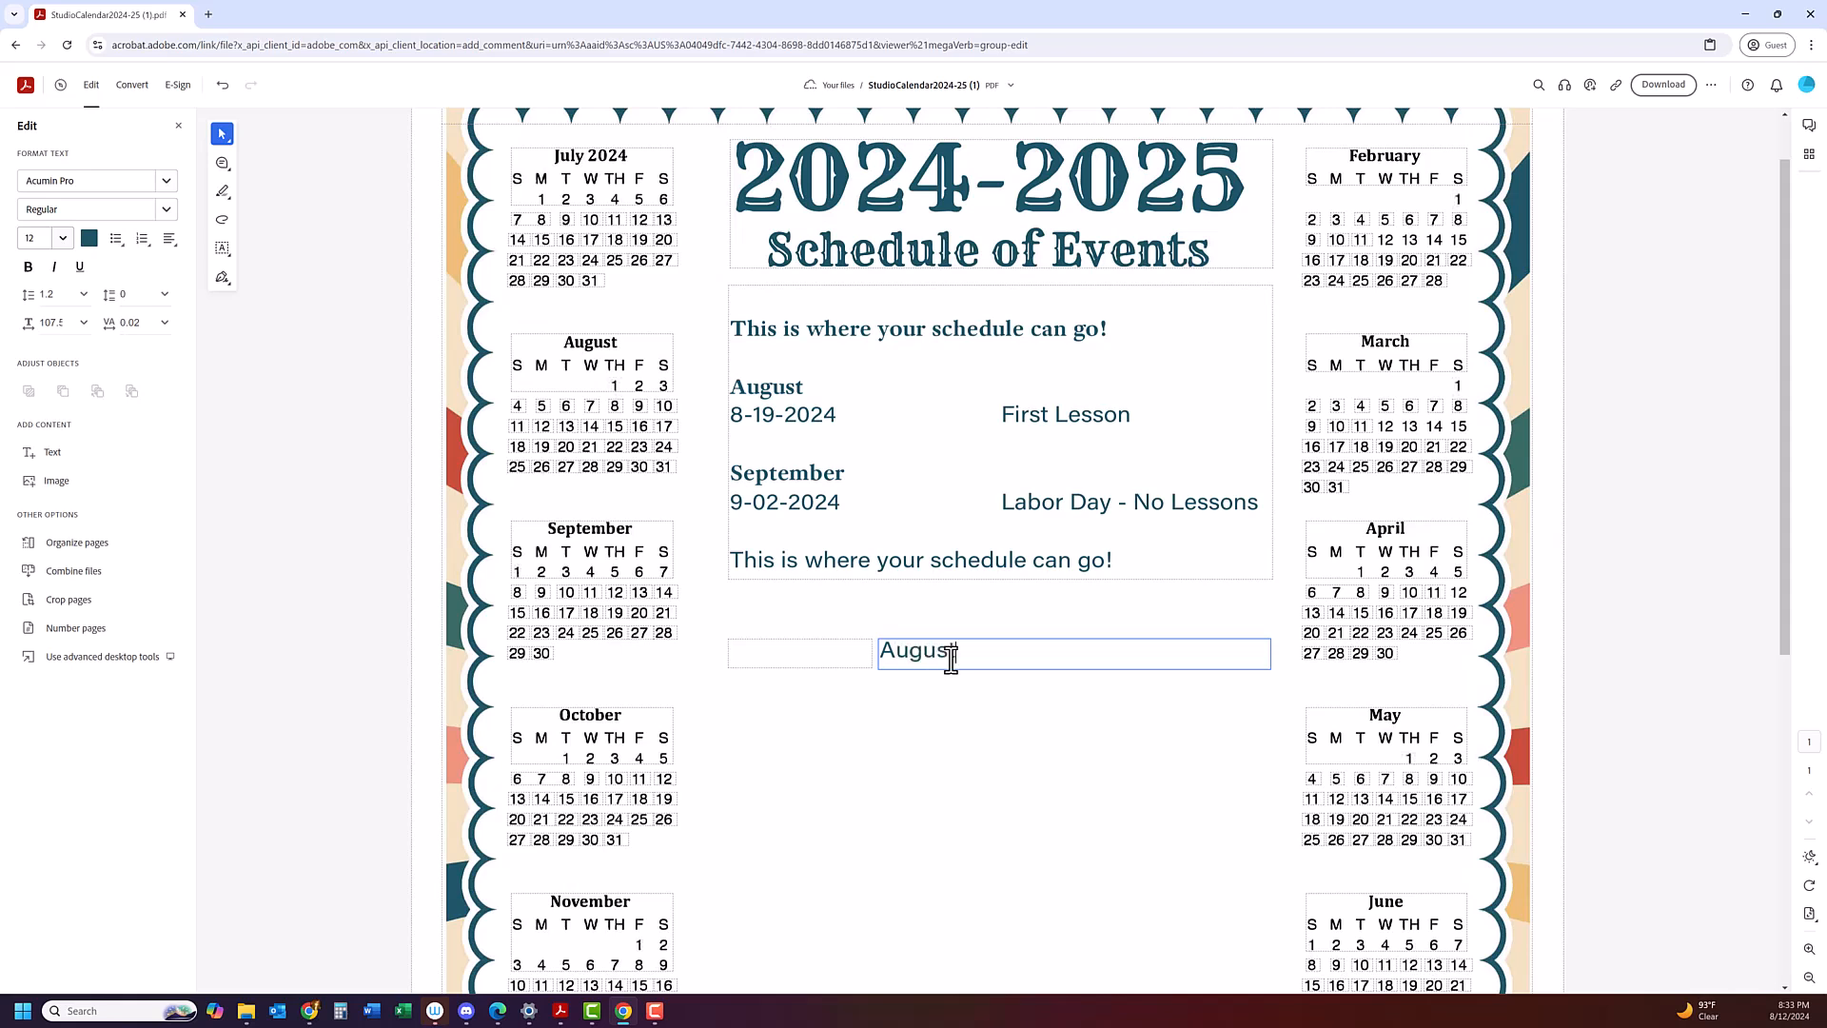
pyautogui.write('ust')
pyautogui.press('Return')
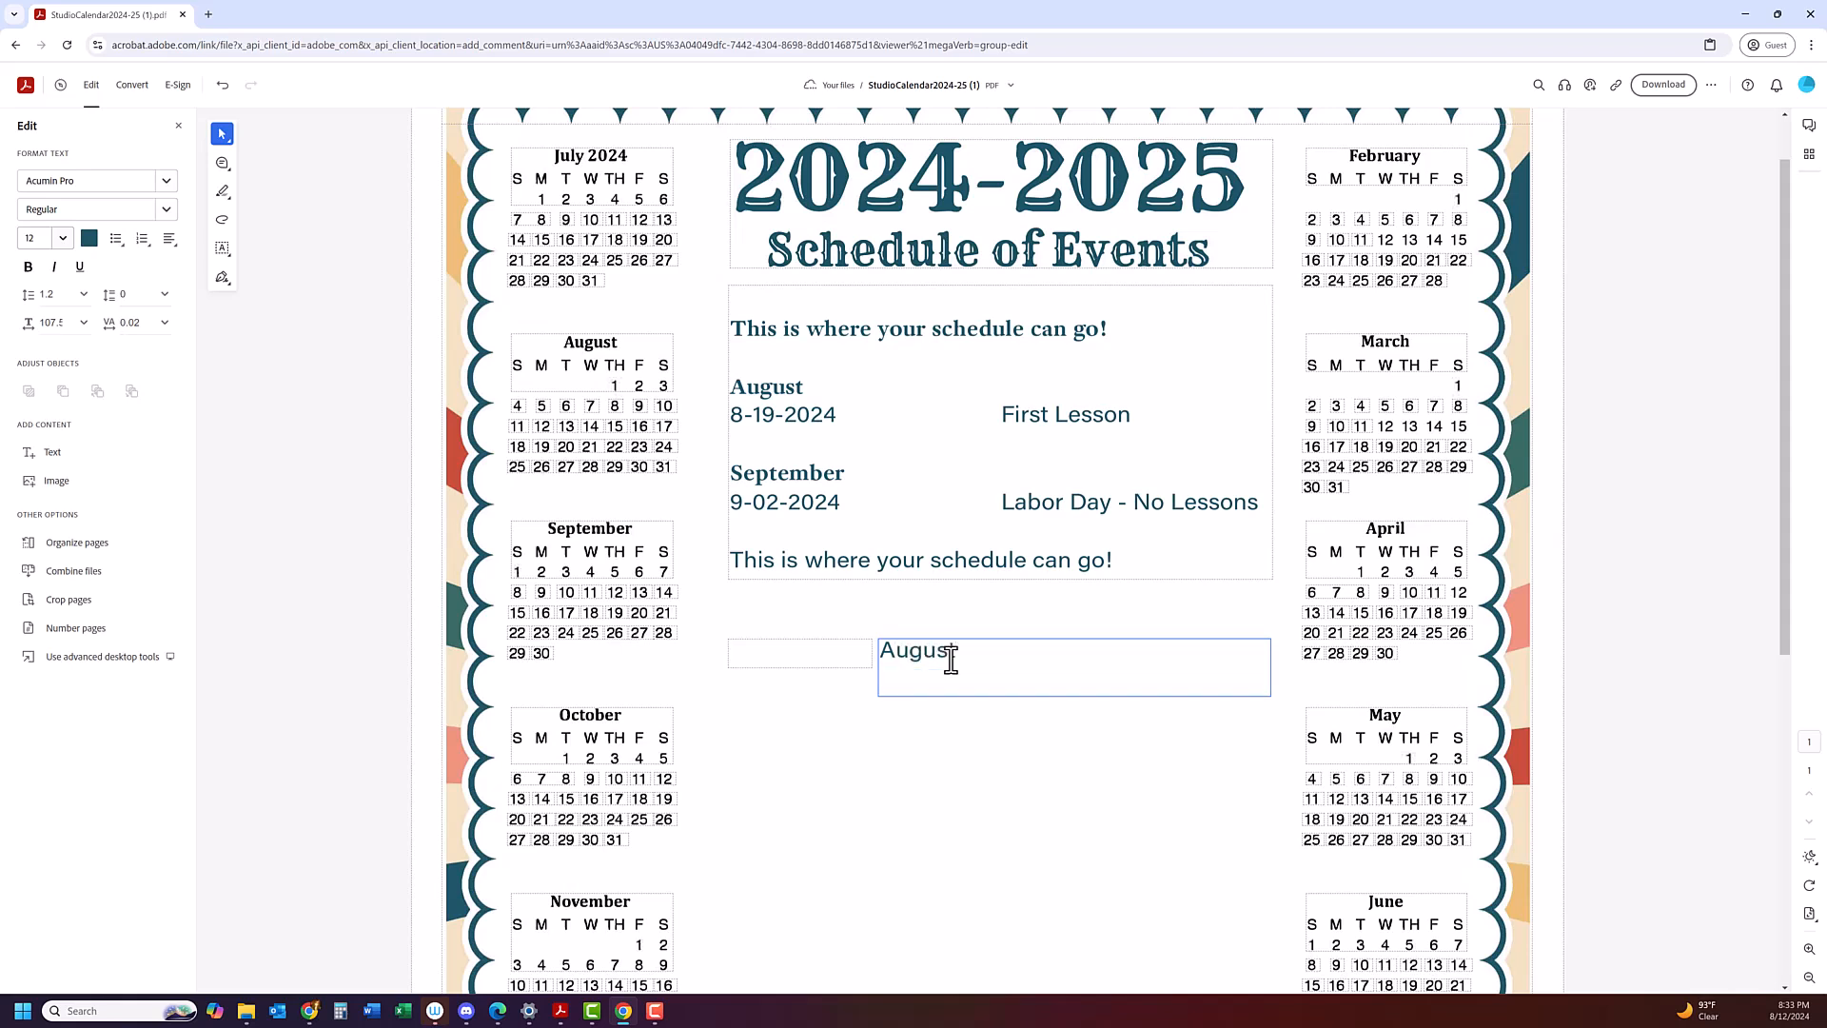
pyautogui.write('First Lesson')
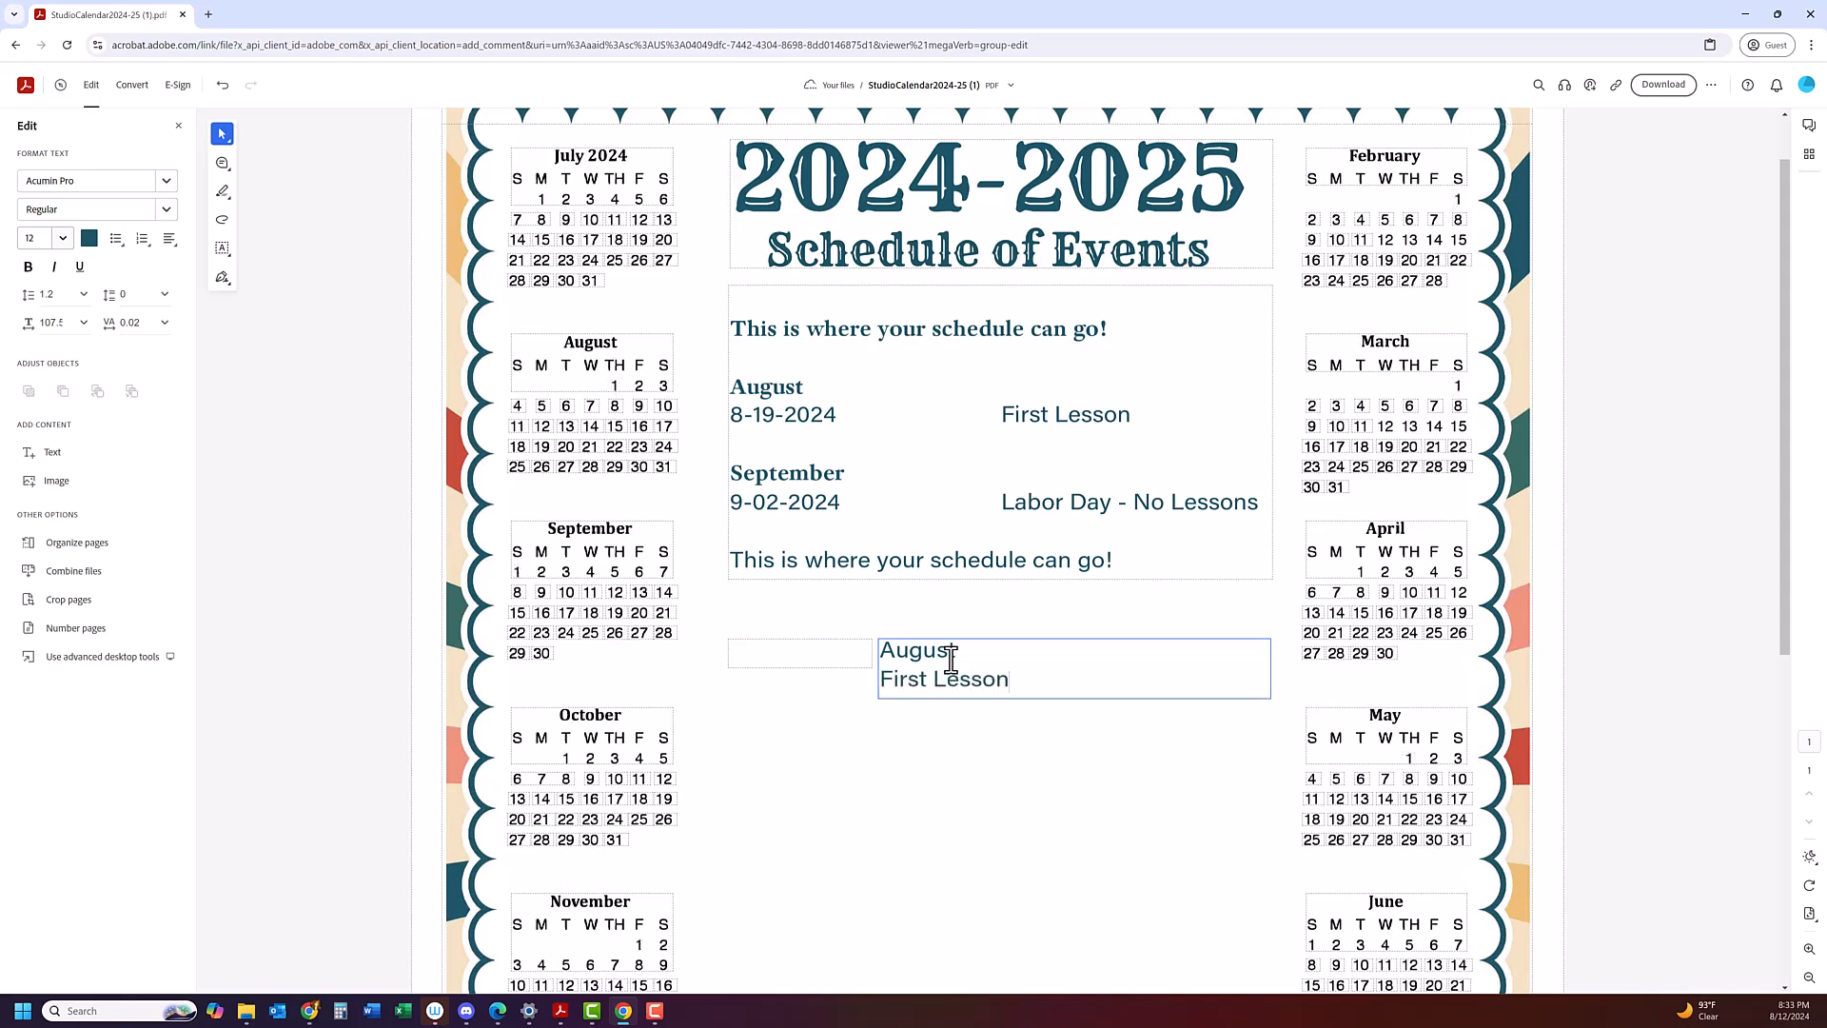
# Enter "08-19-2024" on the second line of the date box, level with "First Lesson".
pyautogui.click(852, 657)
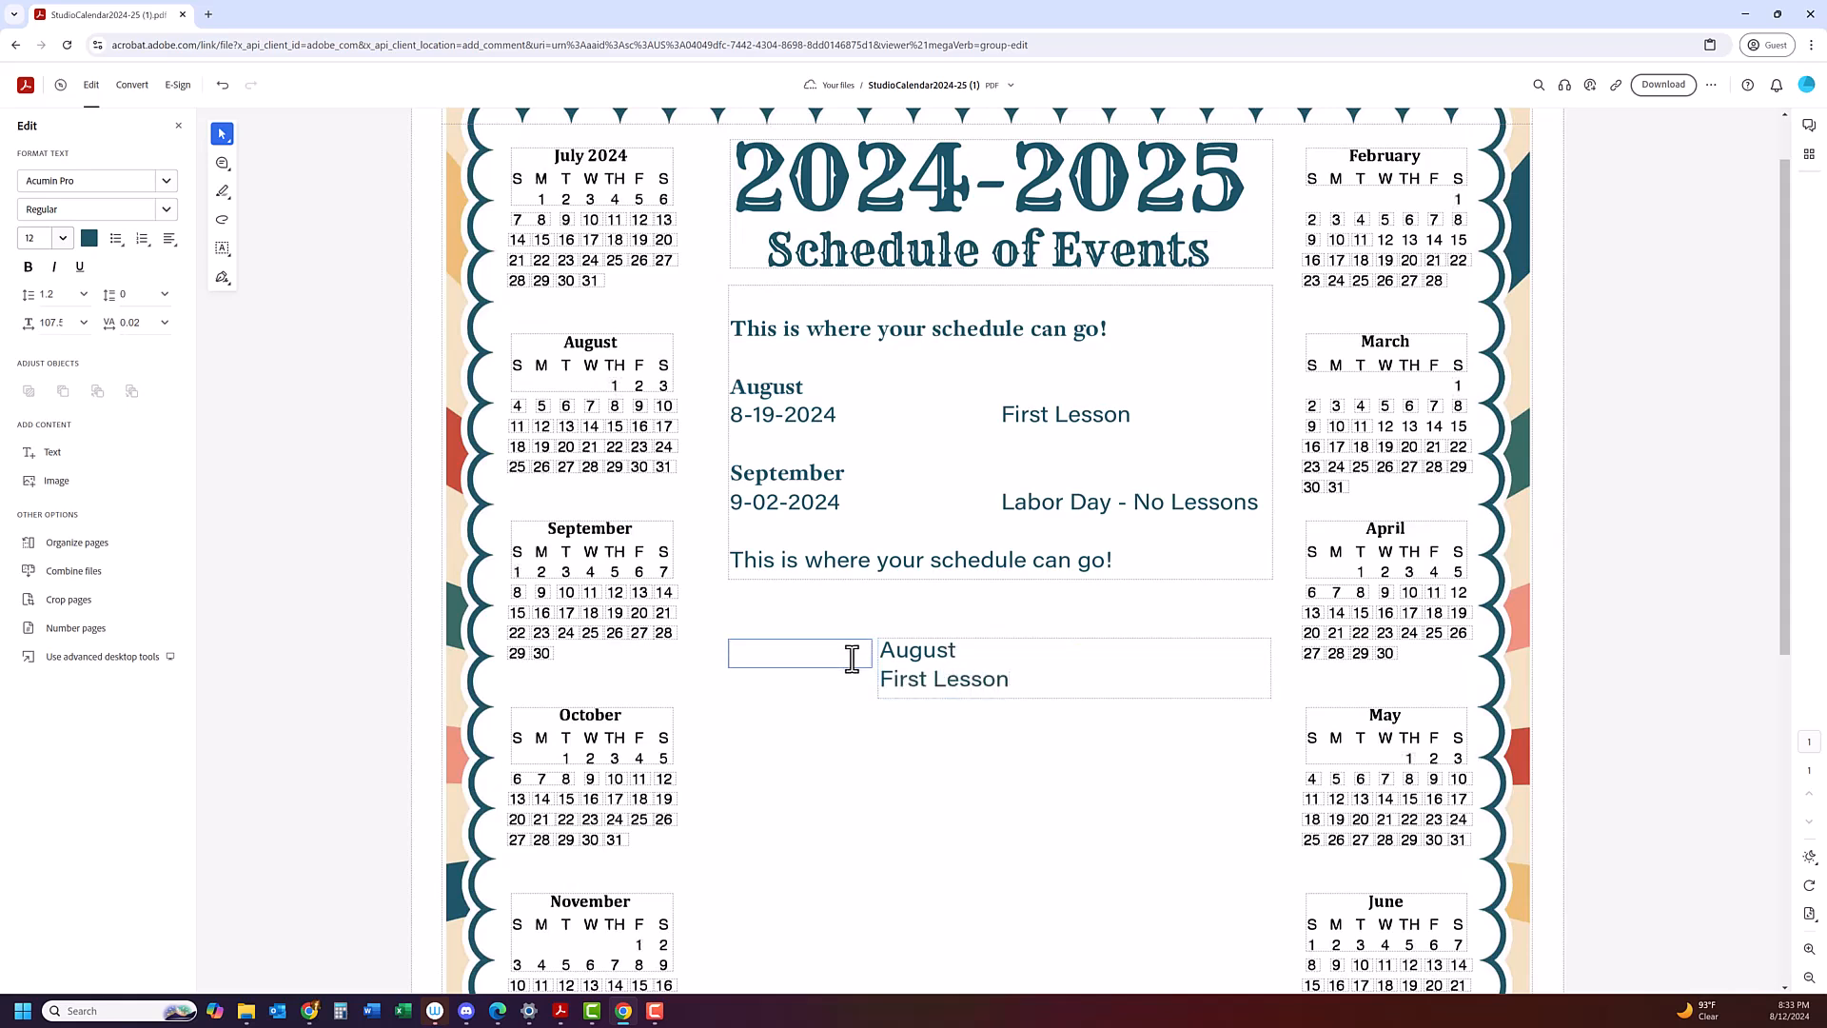
pyautogui.press('Return')
pyautogui.write('8-19-2024')
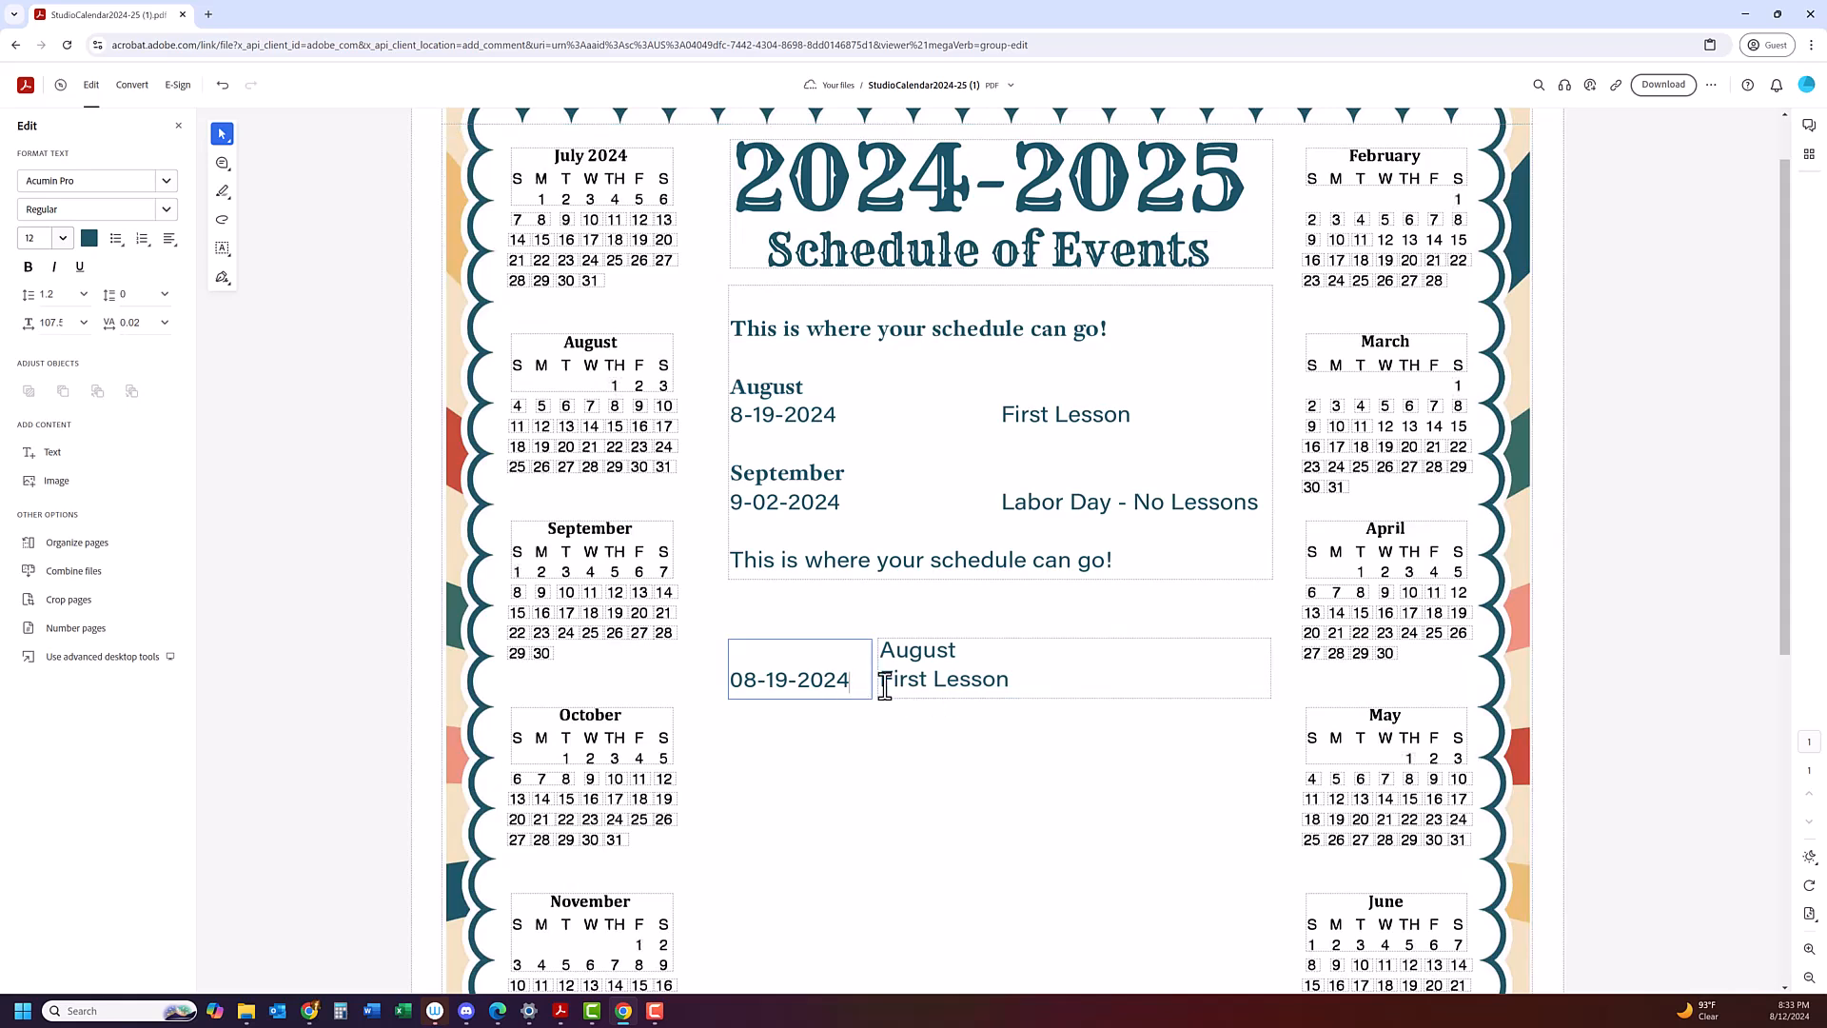
# Add a "September" line below "First Lesson" in the event text box, separated by one blank line.
pyautogui.click(1041, 679)
pyautogui.press('Return')
pyautogui.press('Return')
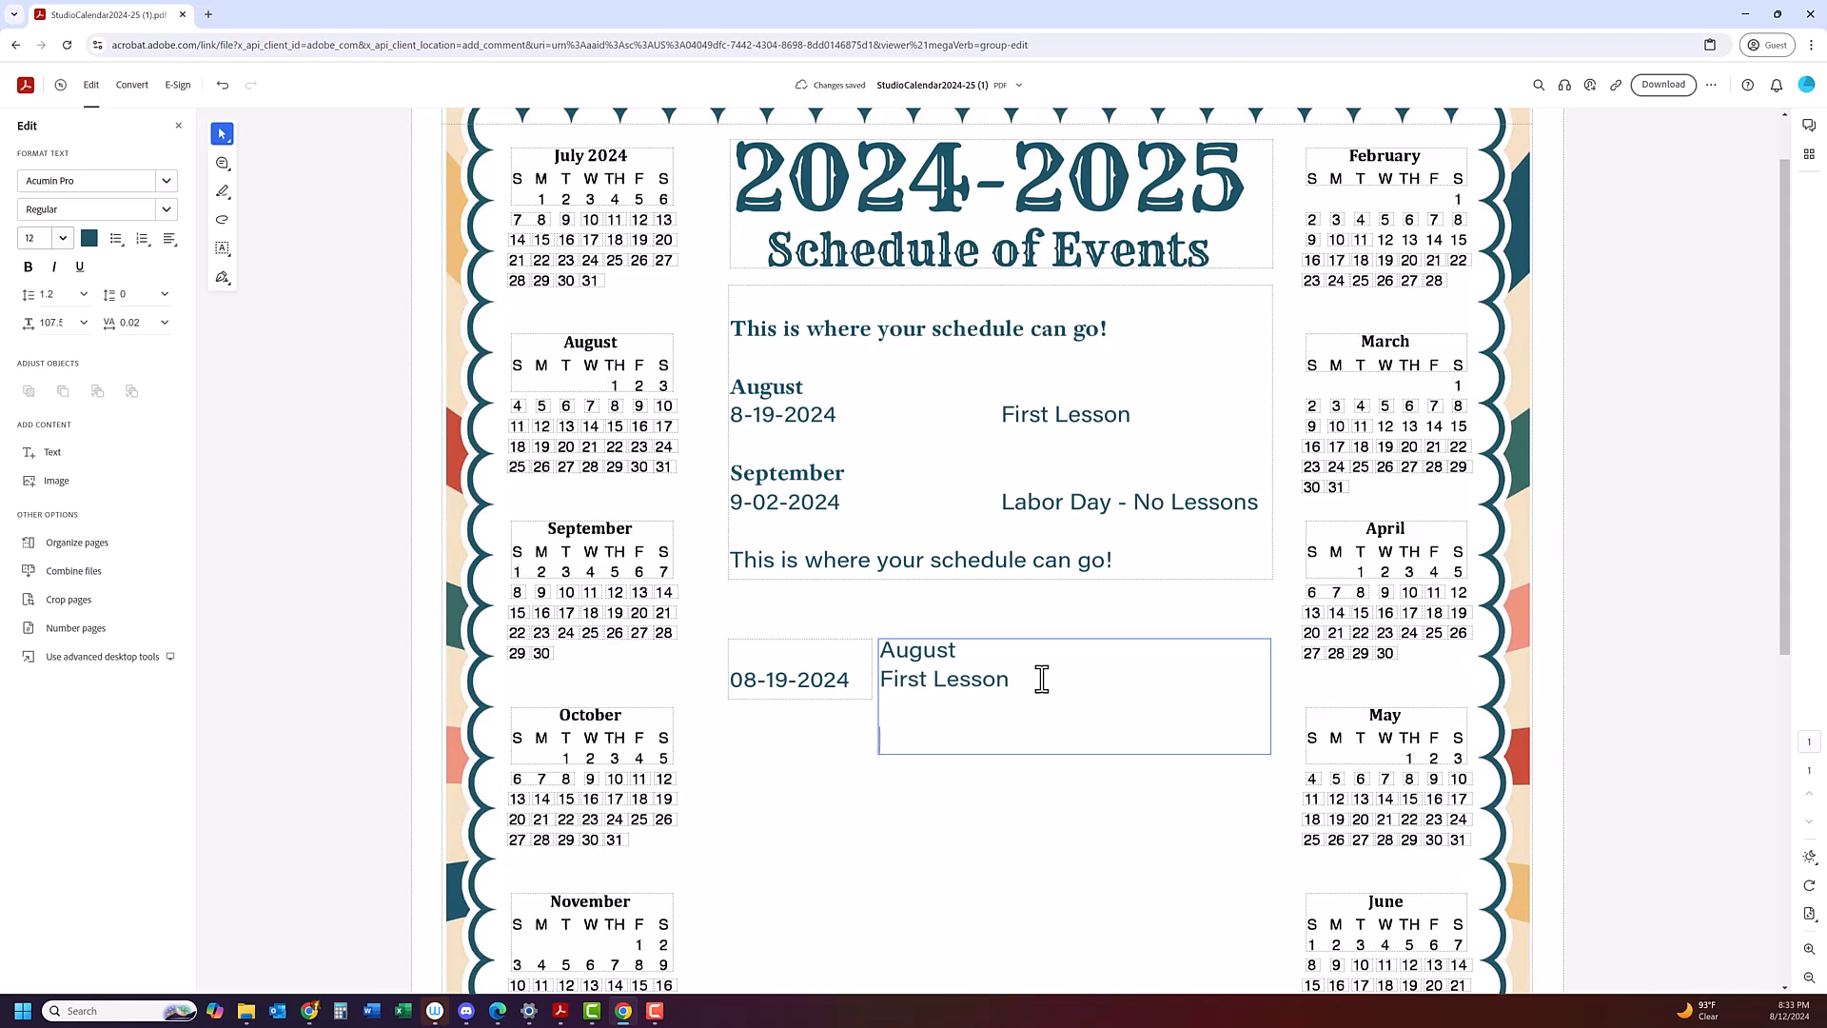
pyautogui.write('S')
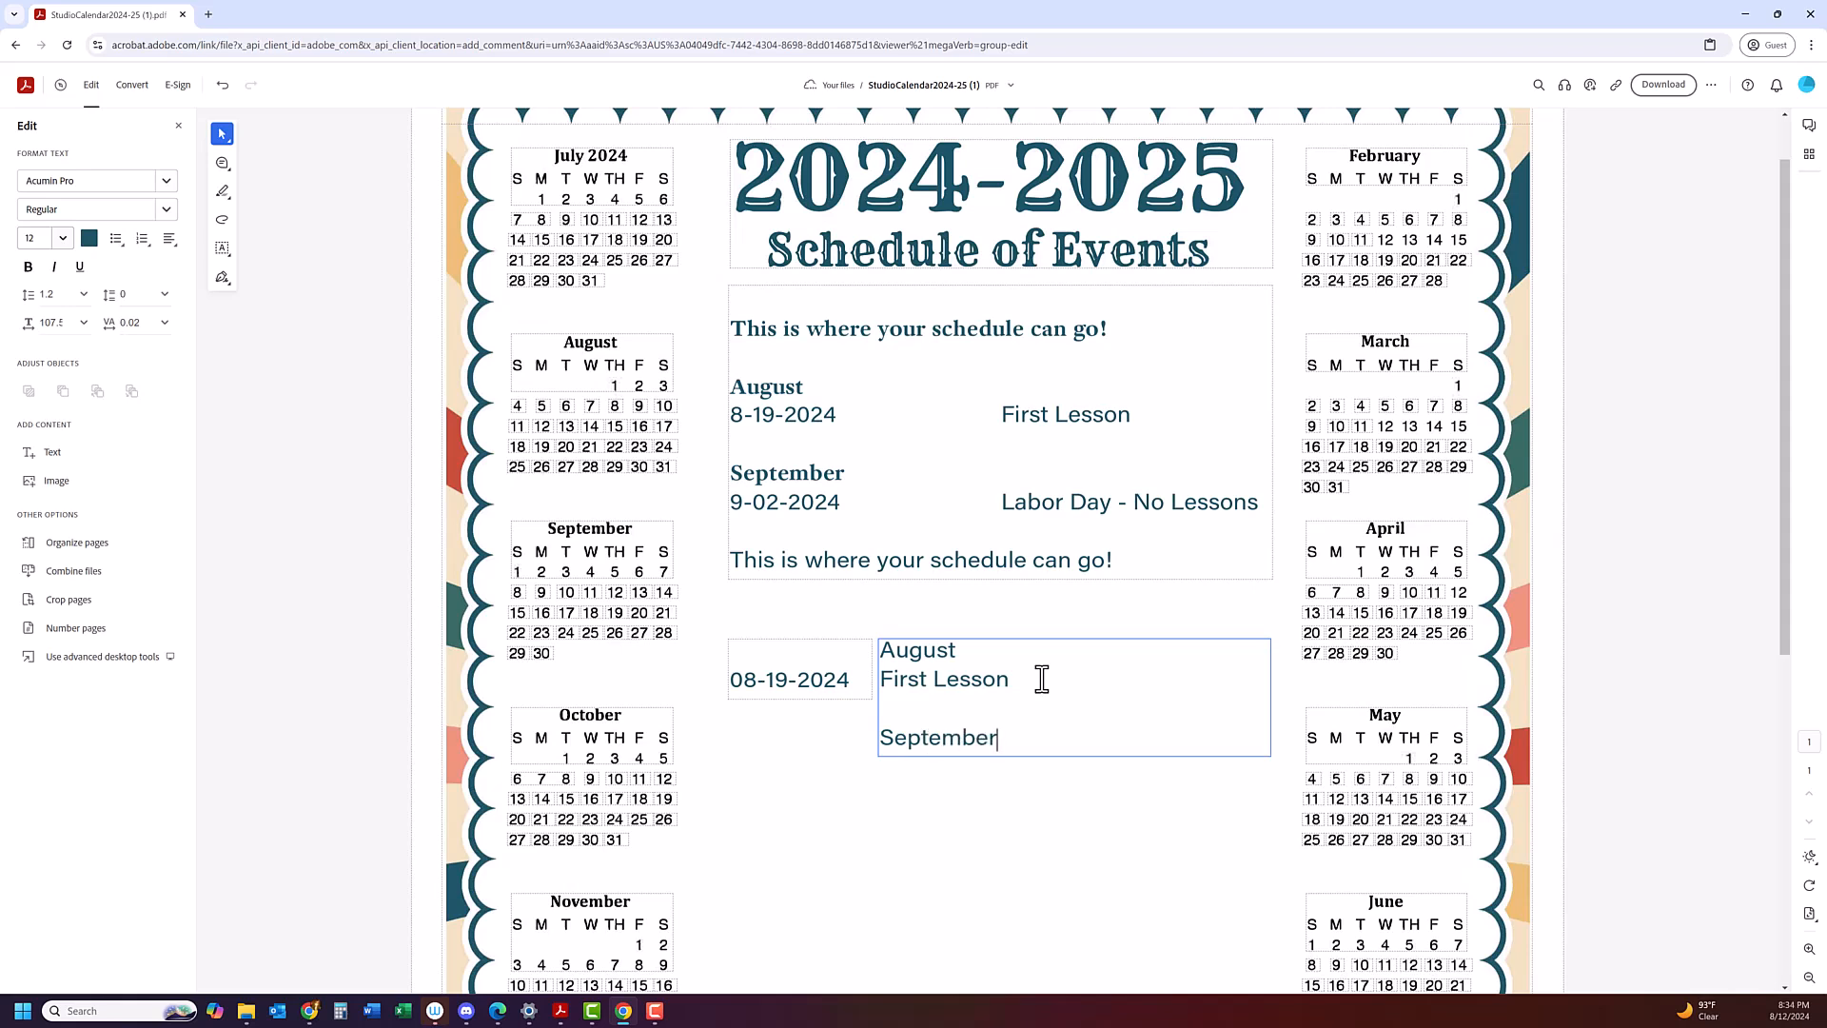
pyautogui.write('eptember')
pyautogui.press('Return')
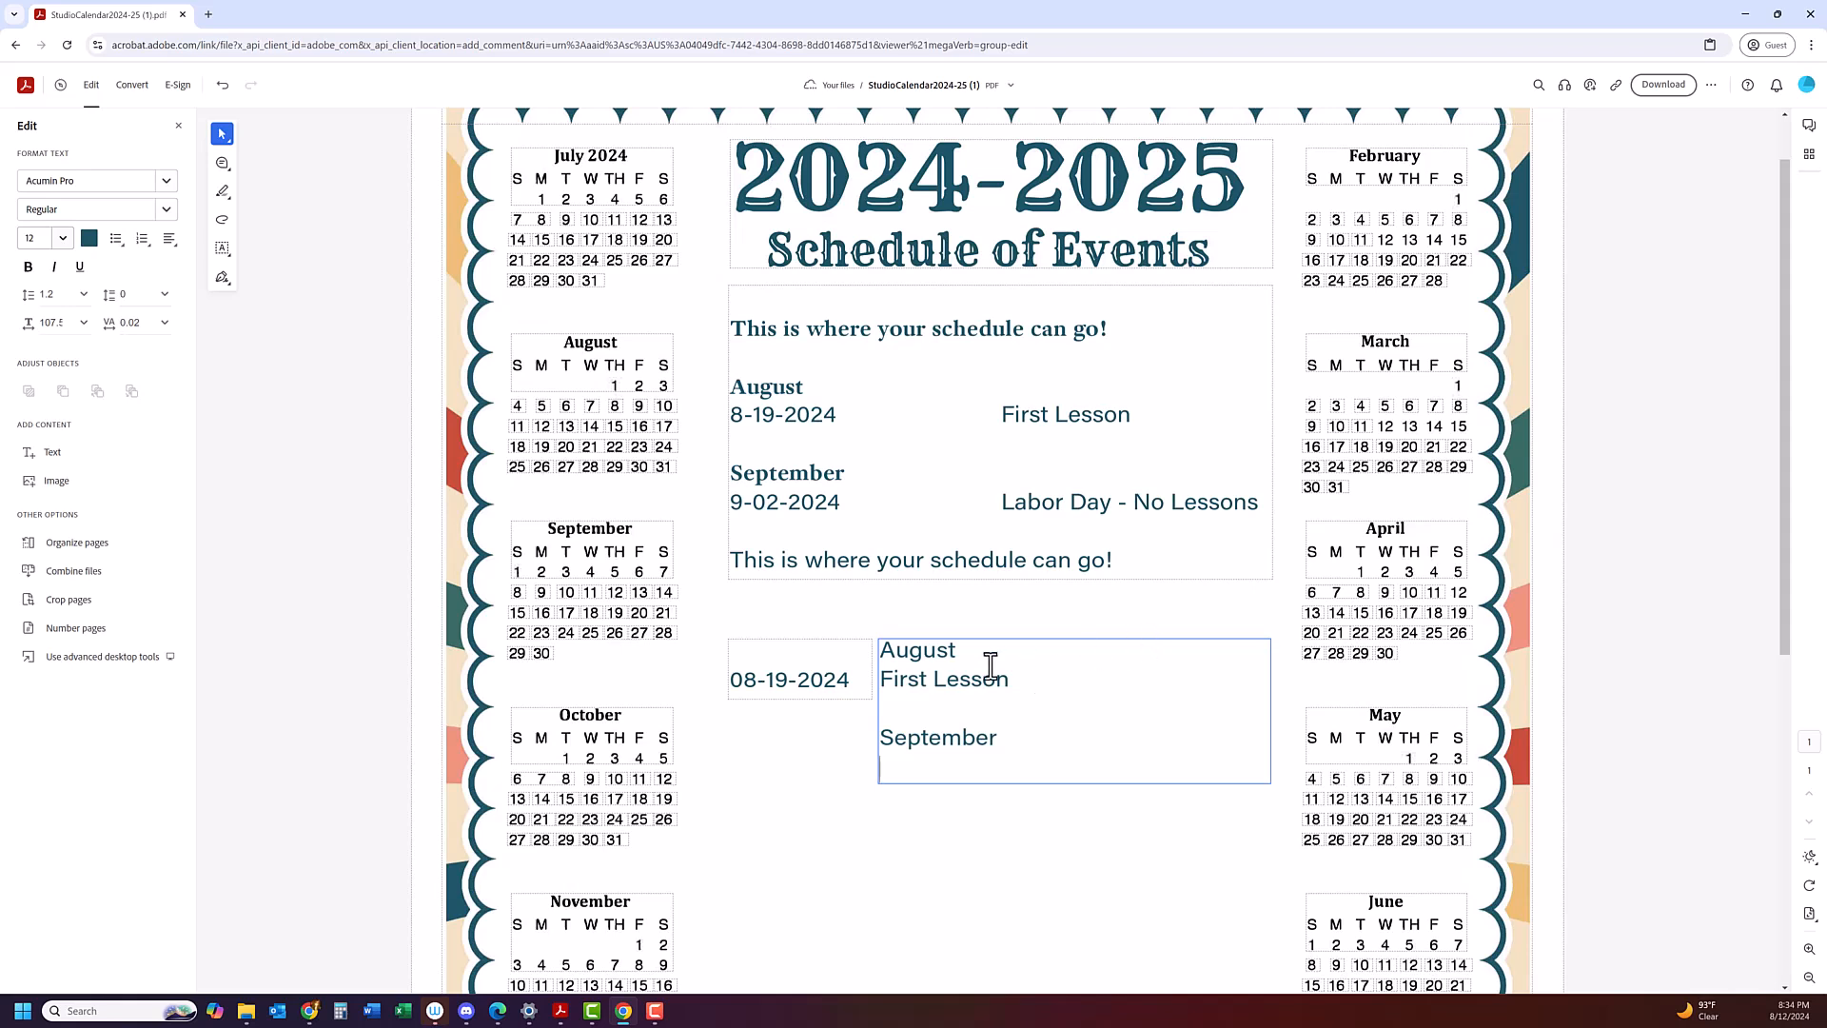
# Insert a blank line beneath the "August" and "September" headings and shift 08-19-2024 down one line to match "First Lesson".
pyautogui.press('Return')
pyautogui.click(977, 799)
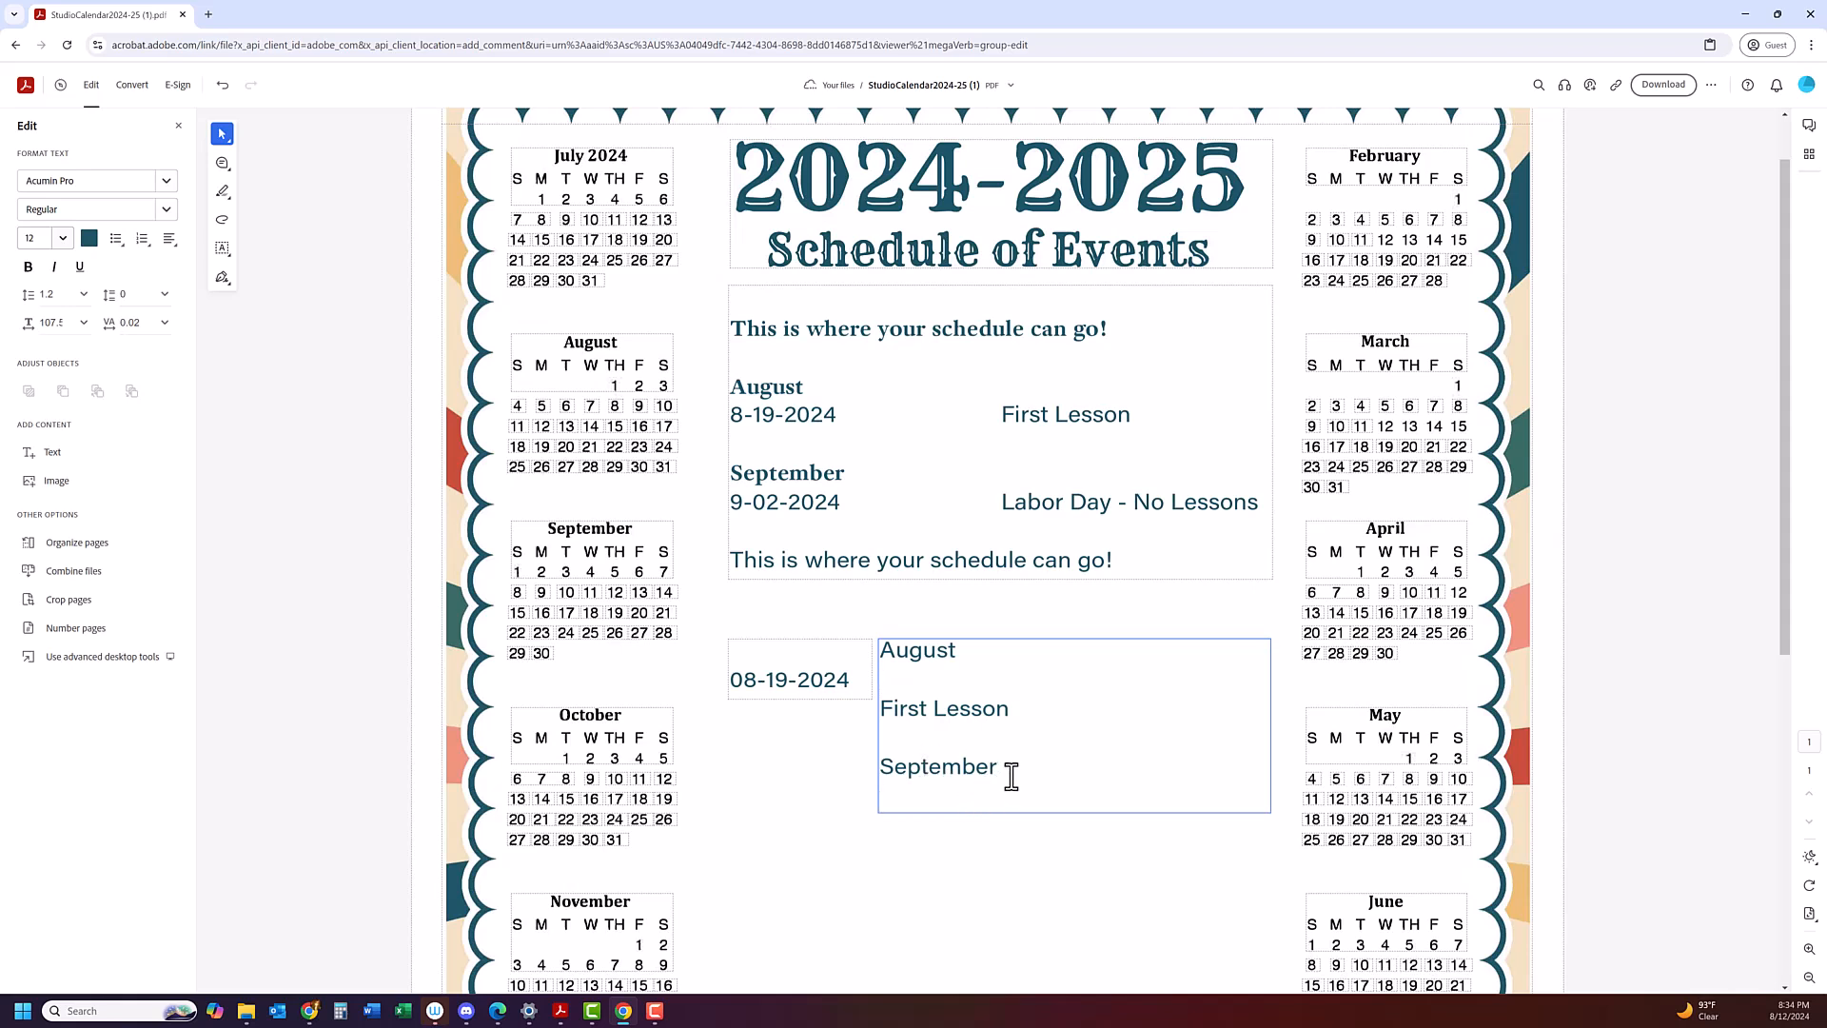
pyautogui.press('Return')
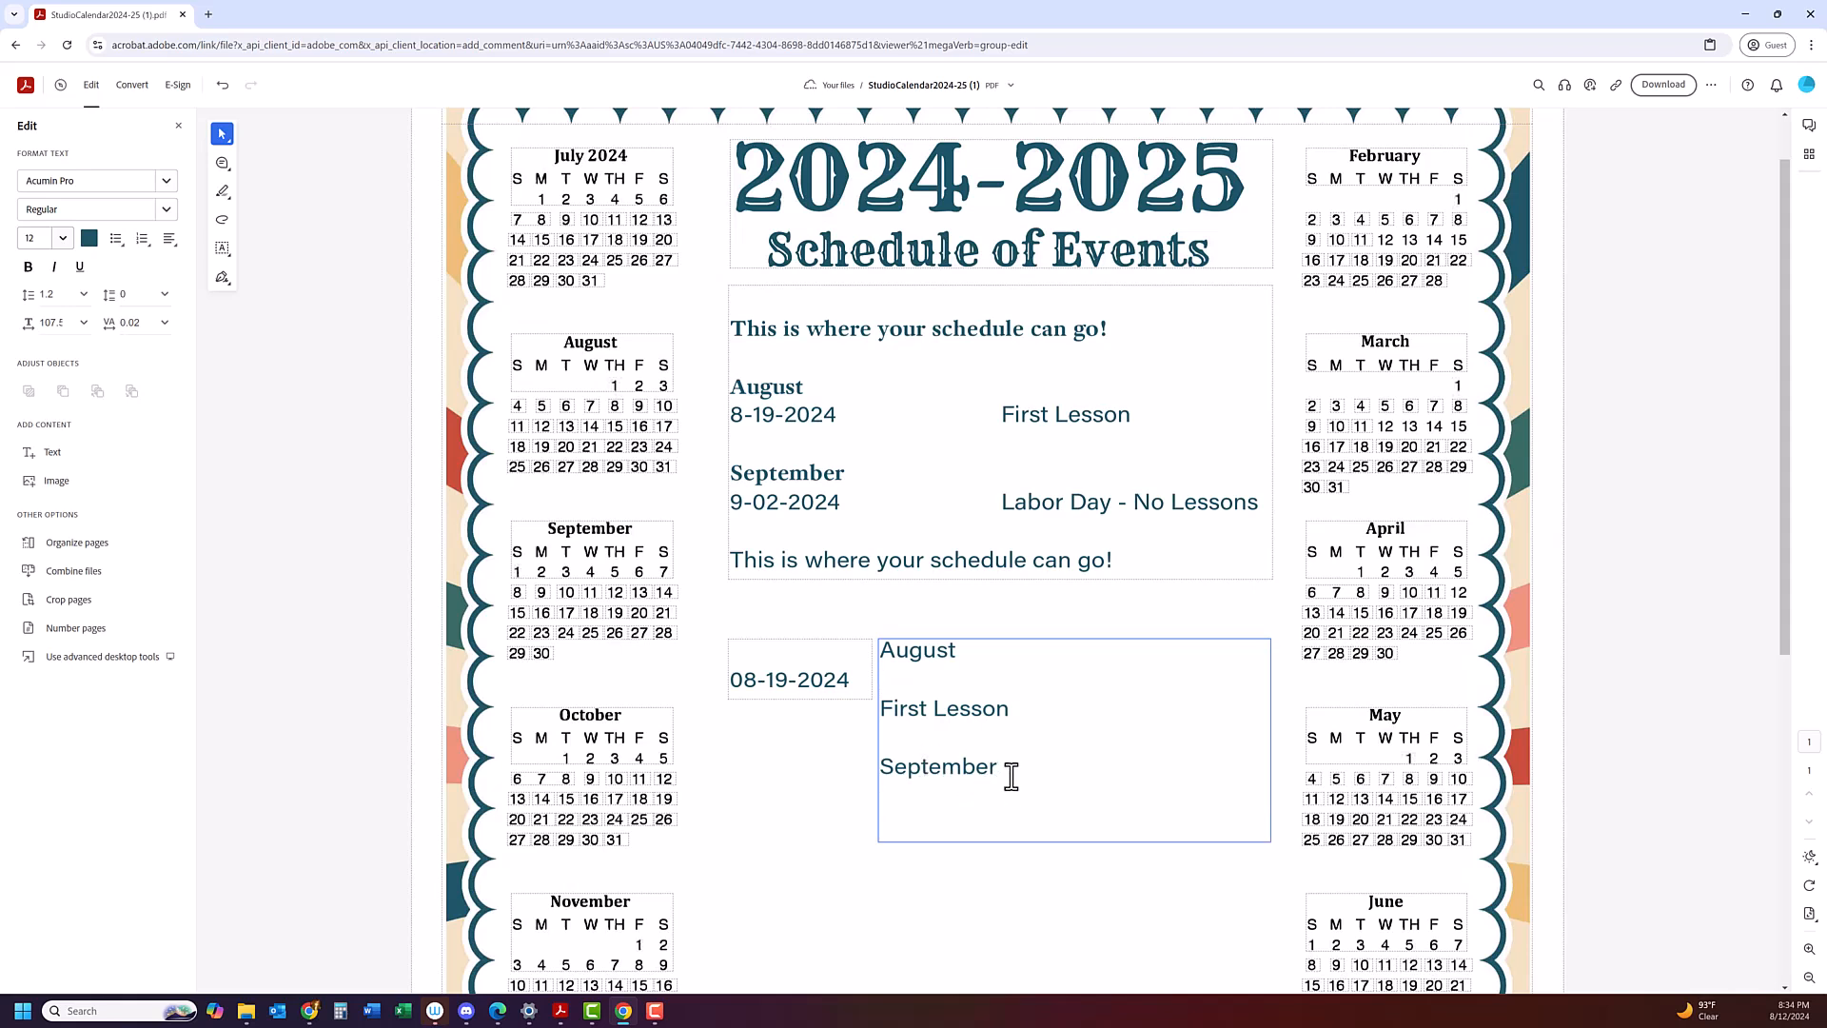
pyautogui.click(855, 666)
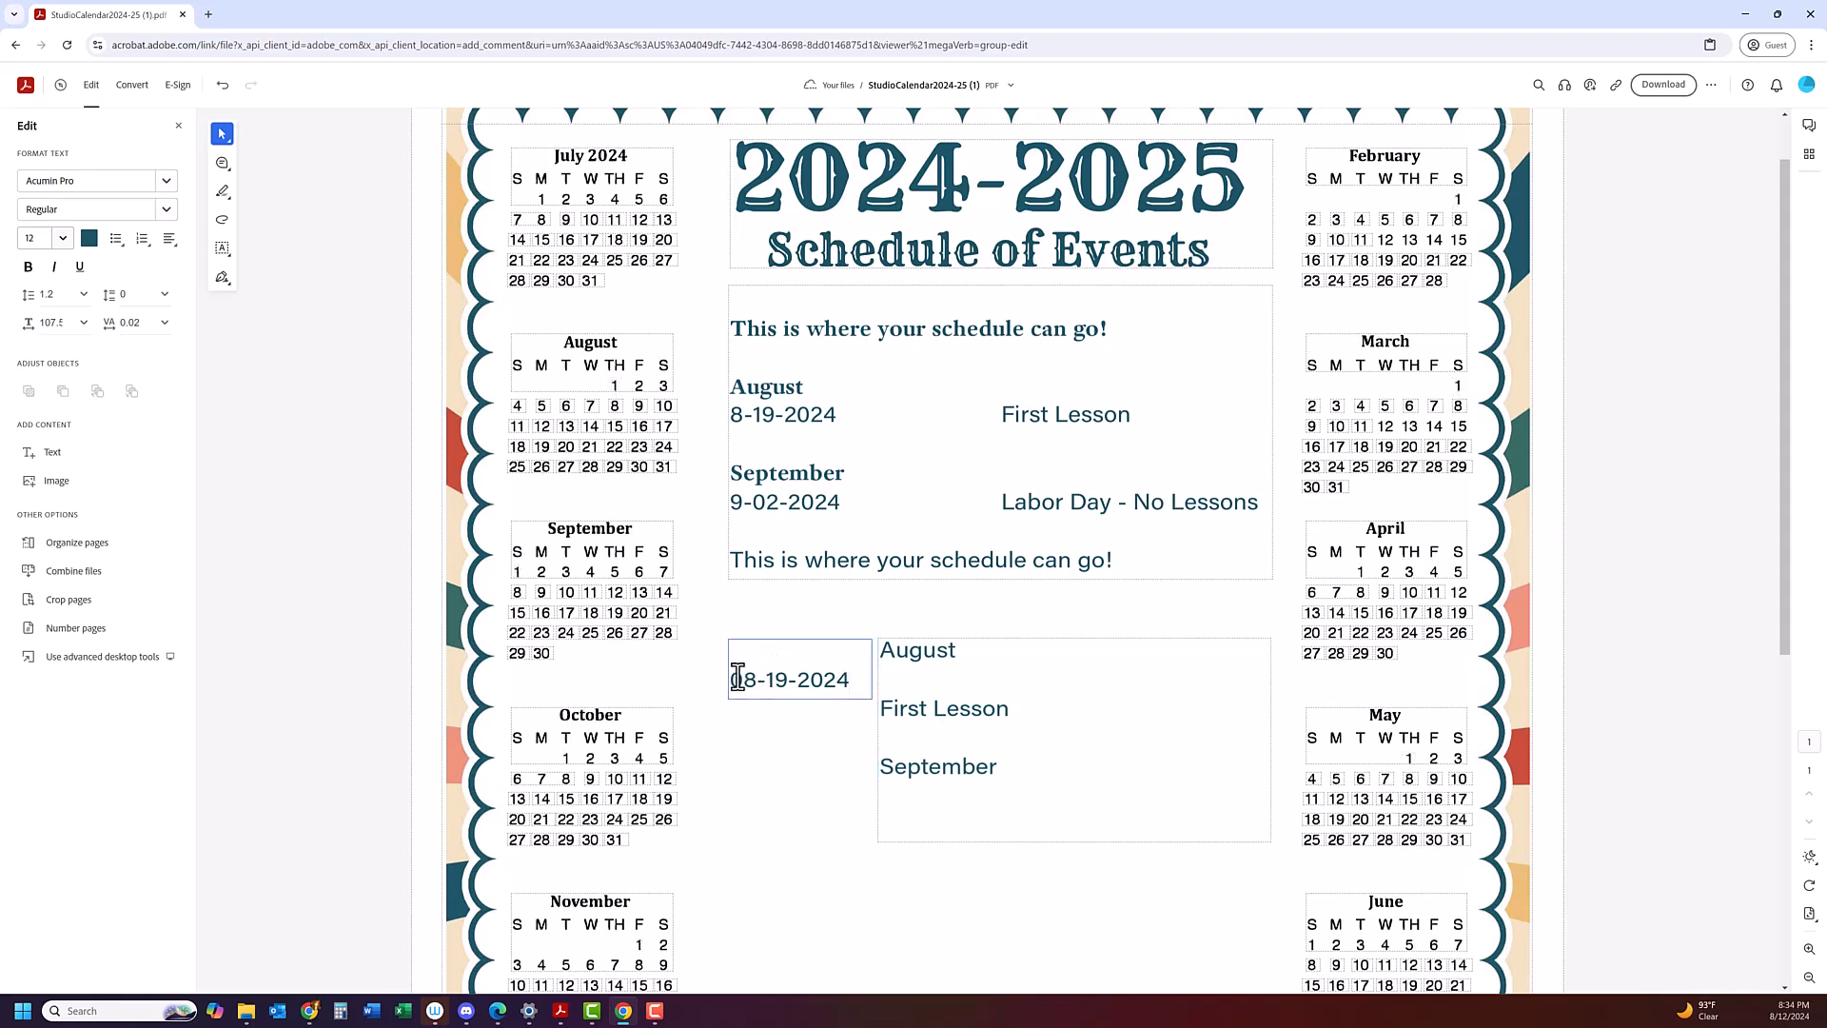
pyautogui.press('Return')
# Enter "Labor Day - No Lessons" and "Fall Festival Music Assigned" on separate lines under "September" in the event box.
pyautogui.click(922, 812)
pyautogui.press('Return')
pyautogui.write('Labor Day - No Lessons')
pyautogui.press('Return')
pyautogui.write('Fall Festival Music Assigned')
# Enter 09-02-2024 and 09-16-2024 in the date box, level with the two September events, followed by blank lines.
pyautogui.click(863, 708)
pyautogui.press('Return')
pyautogui.press('Return')
pyautogui.press('Return')
pyautogui.press('Return')
pyautogui.write('0')
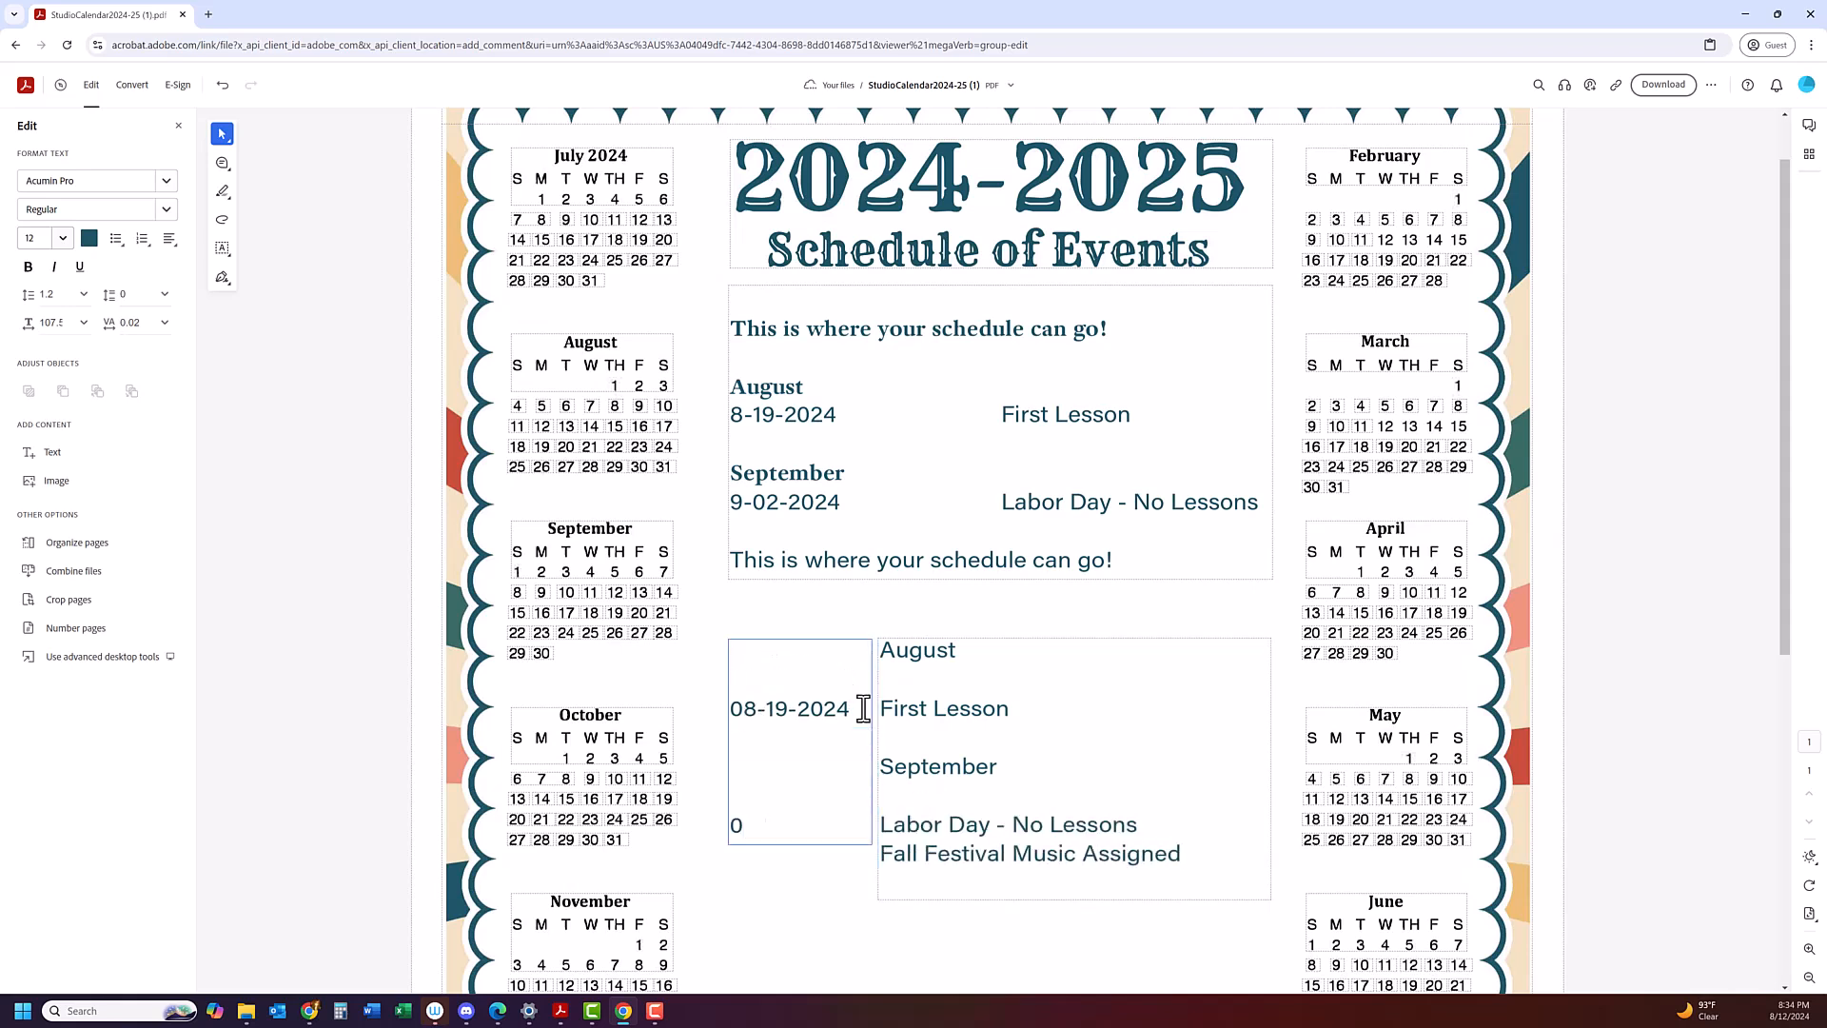
pyautogui.write('9-02-2024')
pyautogui.press('Return')
pyautogui.write('09-16-2024')
pyautogui.press('Return')
pyautogui.press('Return')
# Make the "August" and "September" headings in the event box bold.
pyautogui.doubleClick(921, 651)
pyautogui.hotkey('ctrl', 'b')
pyautogui.doubleClick(940, 767)
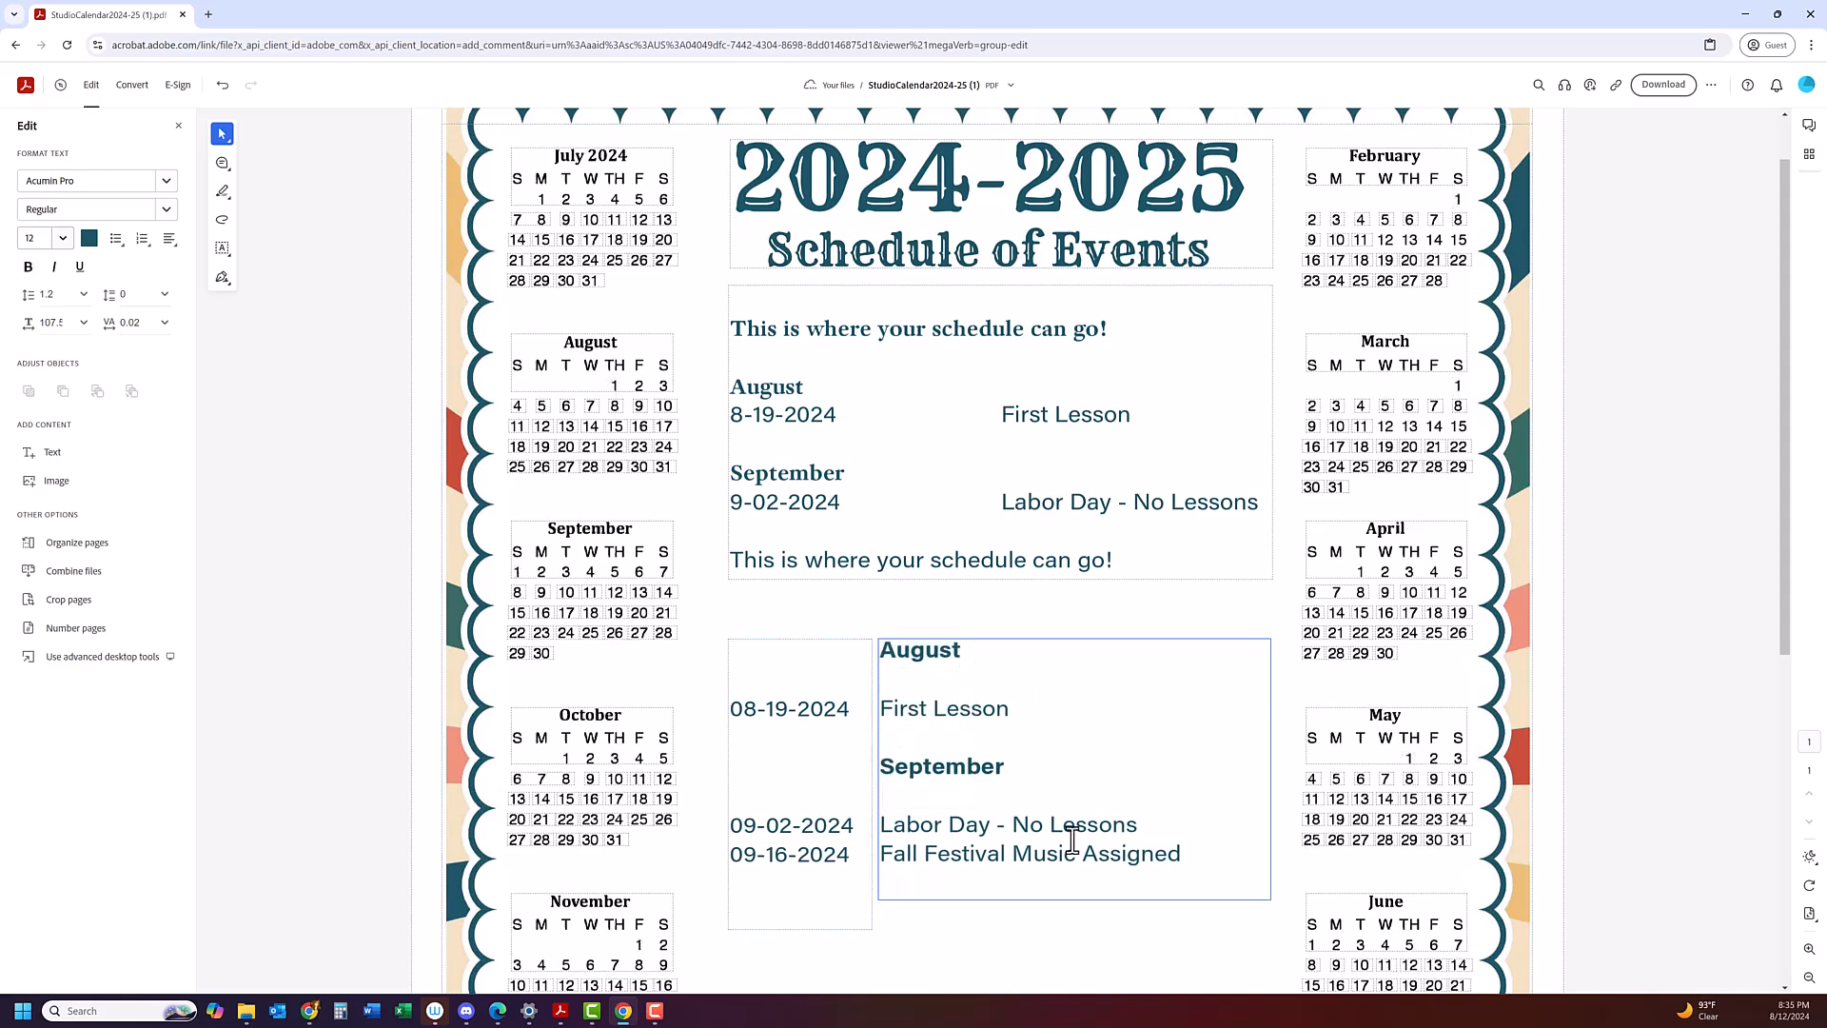
pyautogui.scroll(-2, 973, 639)
pyautogui.press('Return')
pyautogui.press('Return')
pyautogui.write('October')
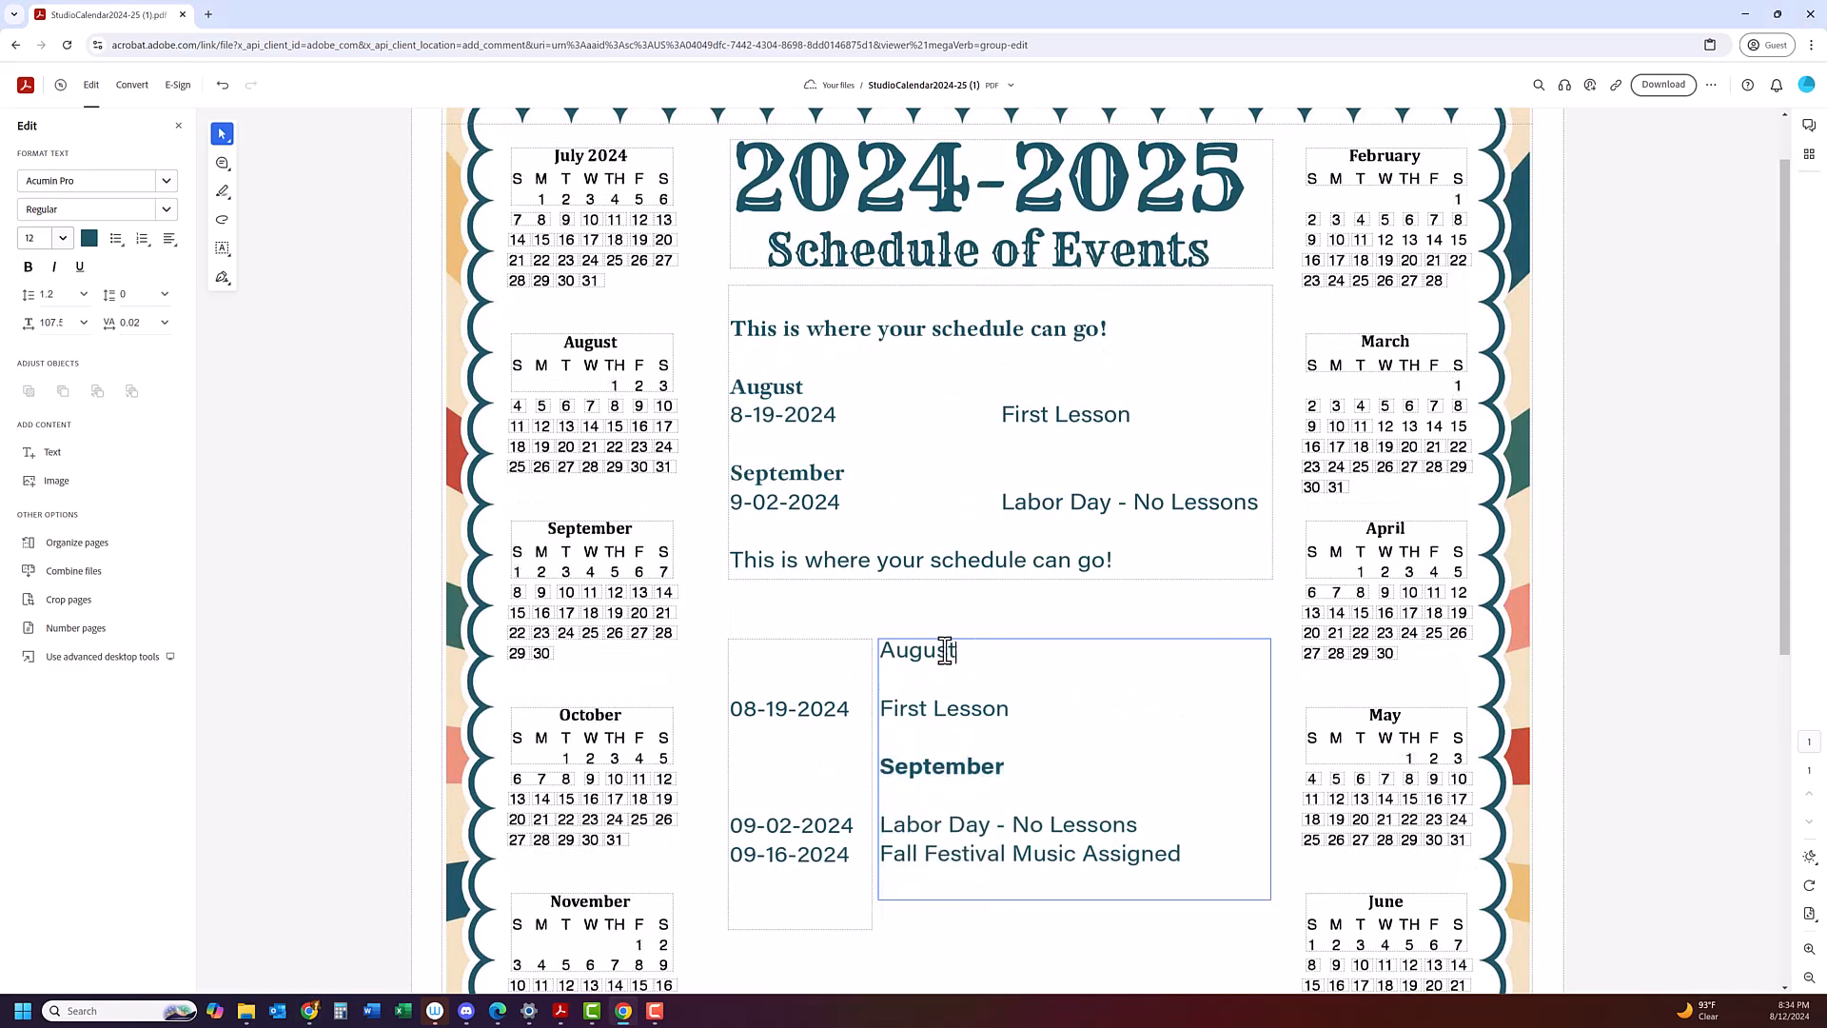
pyautogui.doubleClick(945, 651)
pyautogui.hotkey('ctrl', 'b')
pyautogui.click(1052, 680)
# Add an "October" heading below the September events, with "Group Lessons - Wear Costume!" beneath it after a blank line.
pyautogui.scroll(-1, 955, 707)
pyautogui.scroll(-2, 955, 707)
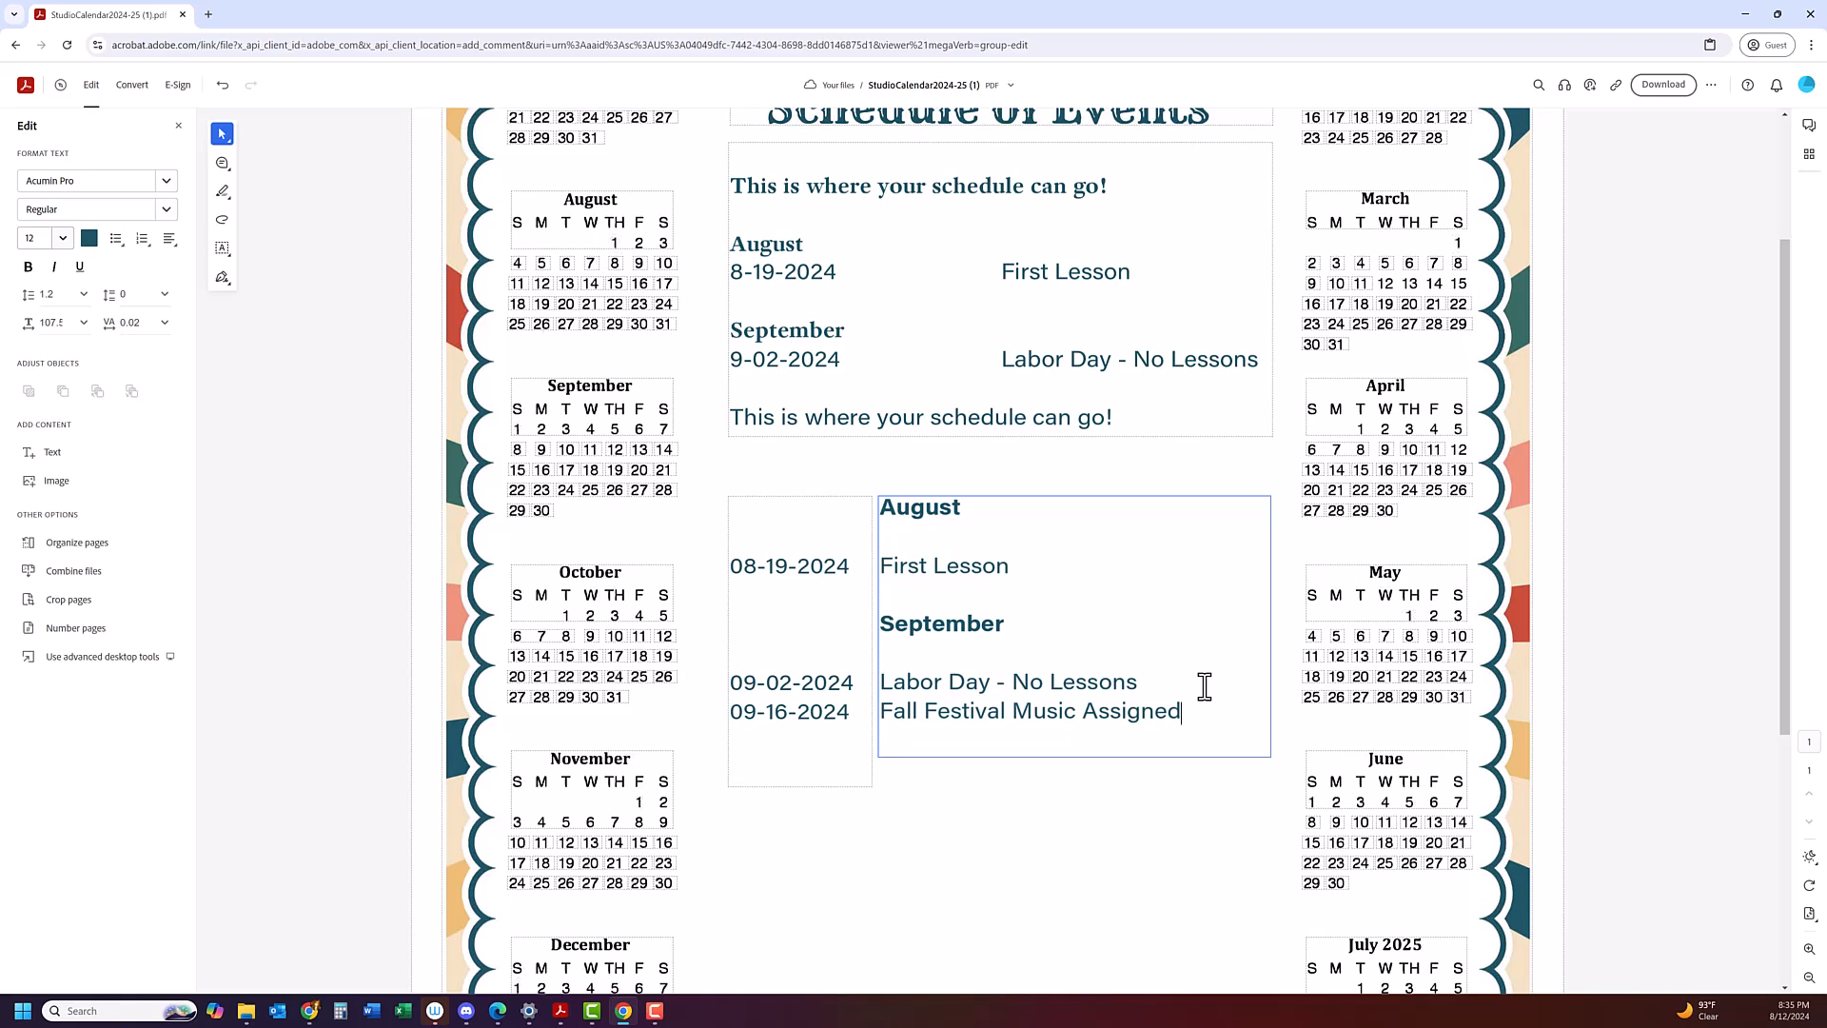
pyautogui.press('Return')
pyautogui.press('Return')
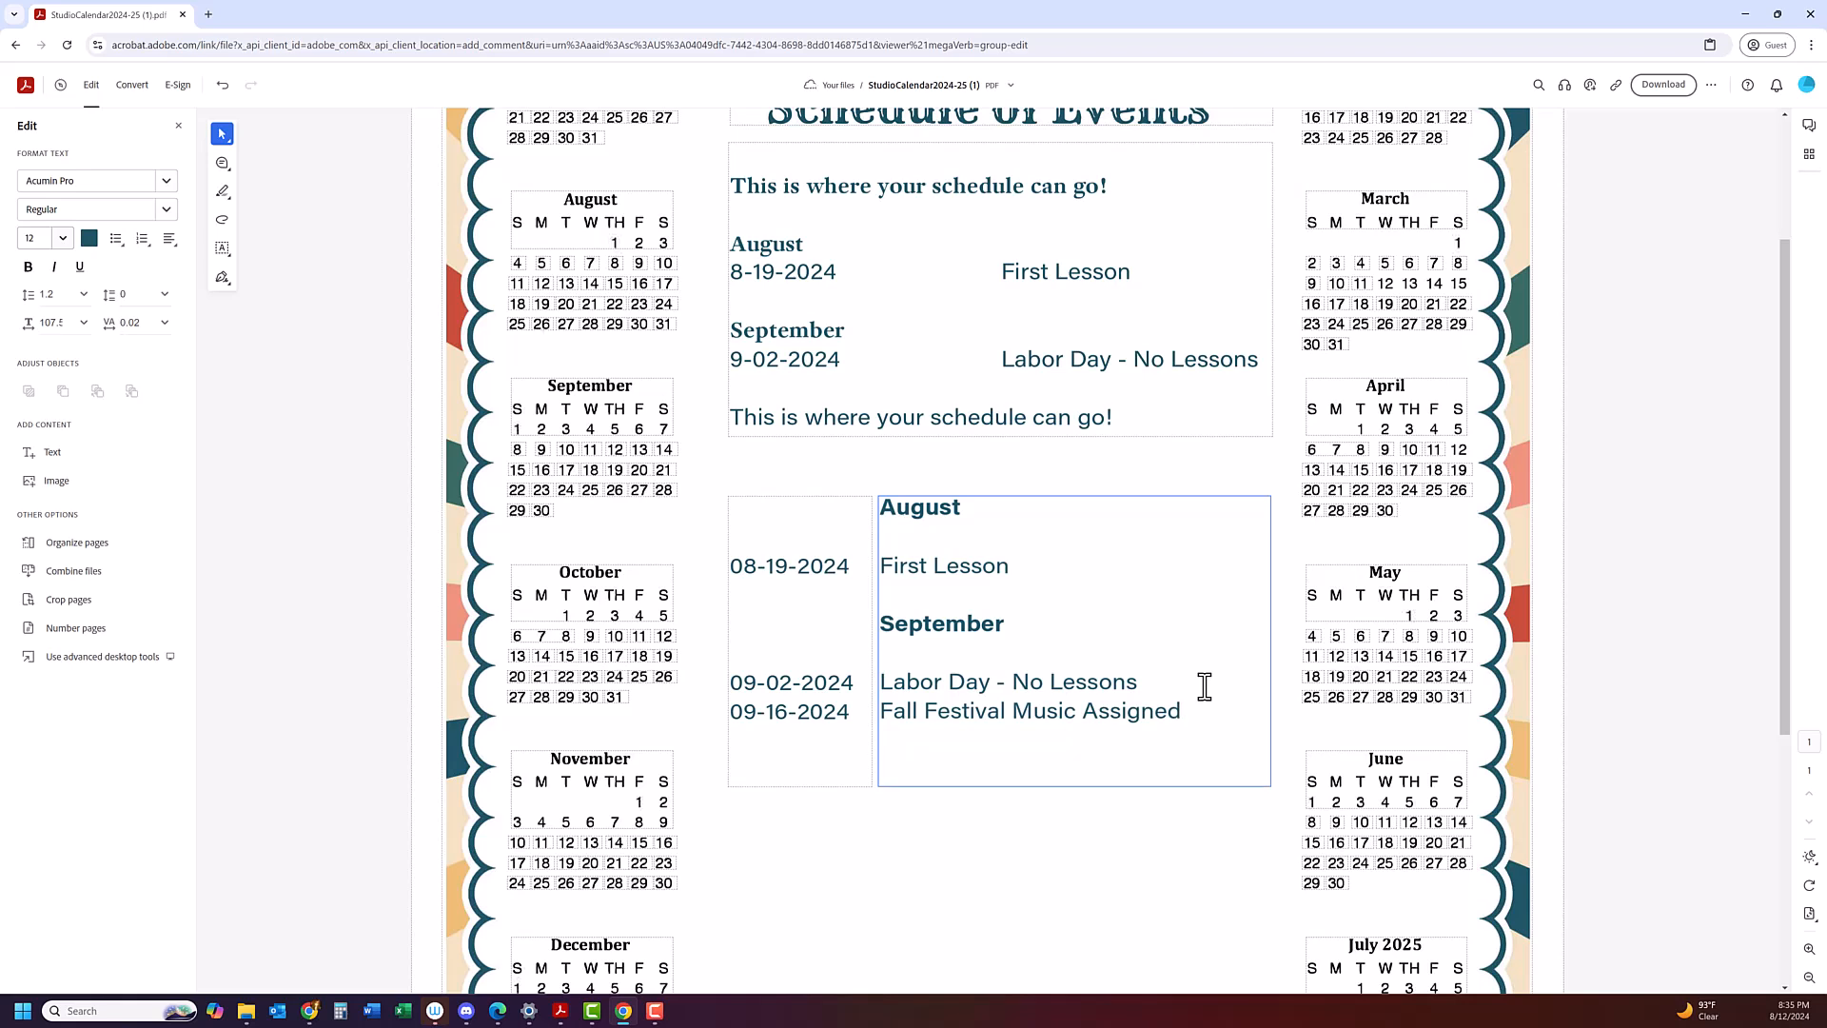
pyautogui.write('October')
pyautogui.press('Return')
pyautogui.press('Return')
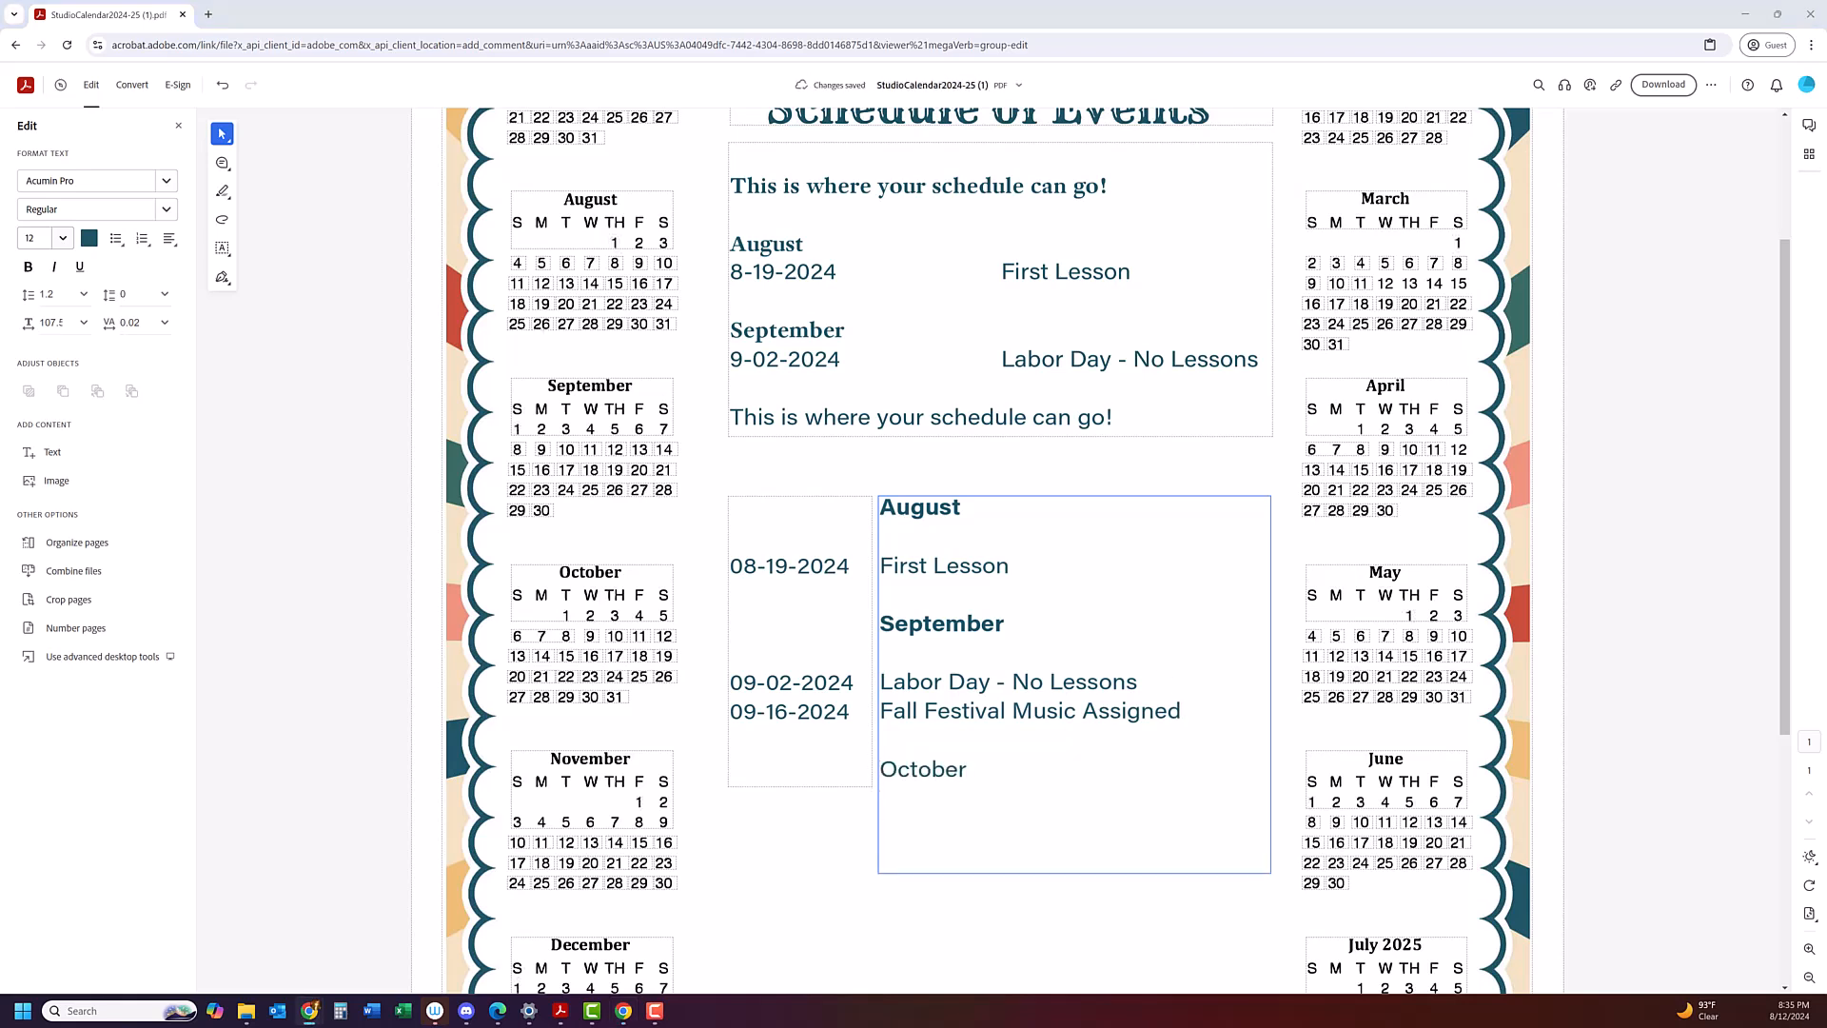
pyautogui.write('Group Lessons - Wear Costume!')
pyautogui.press('Return')
pyautogui.press('Return')
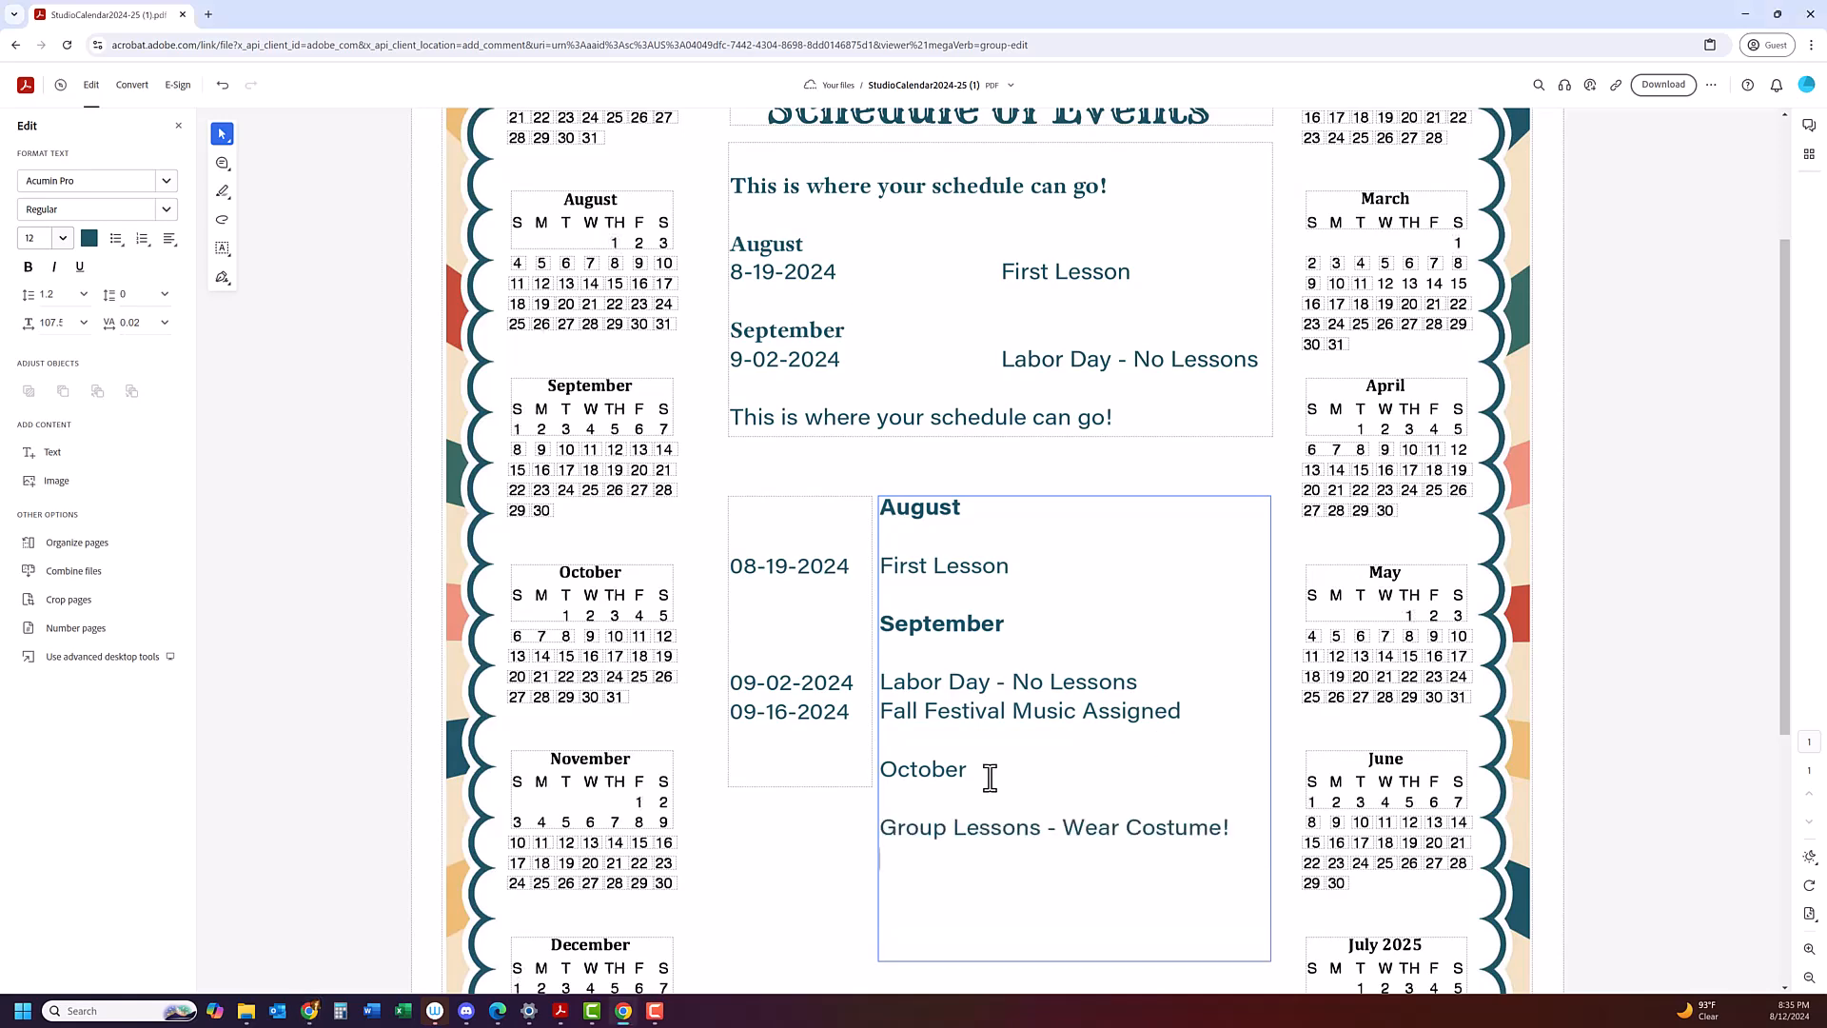
# Add a "November" heading with "Fall Festival" and "Thanksgiving Break - No Lessons this week" listed beneath it.
pyautogui.write('November')
pyautogui.press('Return')
pyautogui.press('Return')
pyautogui.write('Fall Festival')
pyautogui.press('Return')
pyautogui.write('Thanksgiving Break - No Lessons this week')
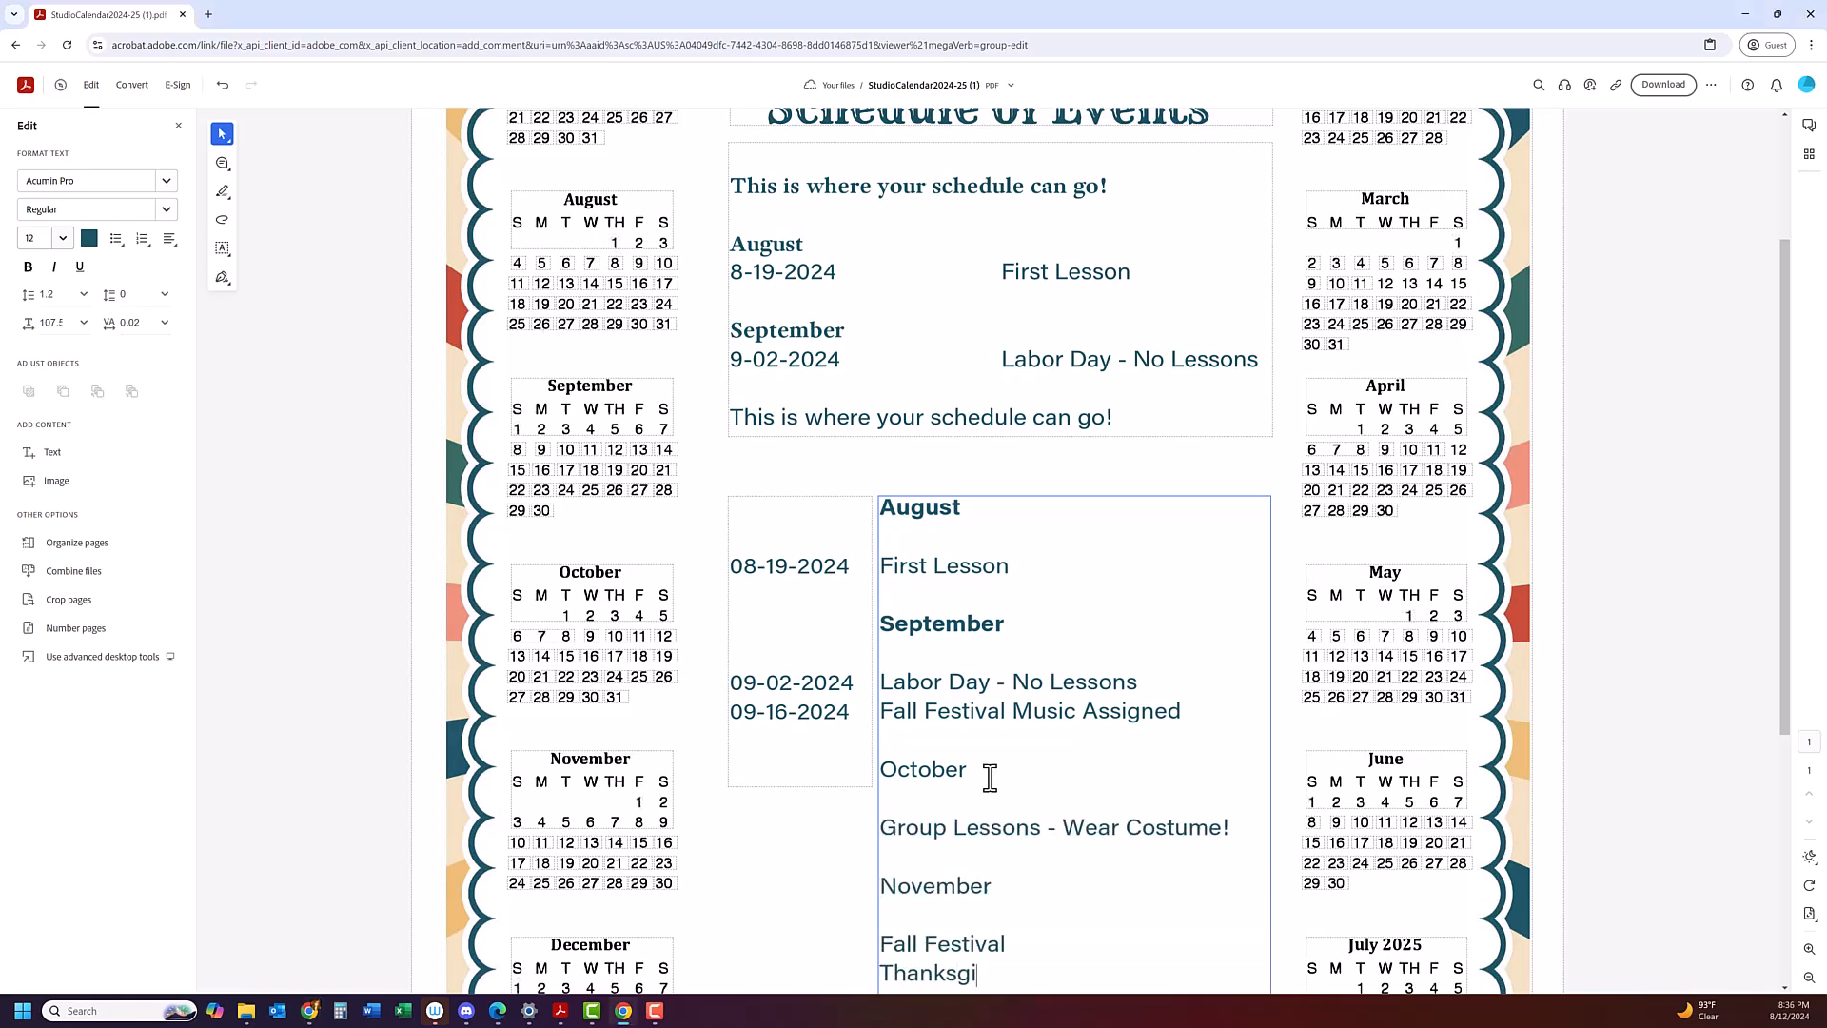
# Make the "November" and "October" headings in the event box bold.
pyautogui.doubleClick(937, 671)
pyautogui.hotkey('ctrl', 'b')
pyautogui.moveTo(976, 555); pyautogui.dragTo(879, 557)
pyautogui.hotkey('ctrl', 'b')
# Extend the date box with two more blank lines, down to the level of the "Group Lessons" event.
pyautogui.click(864, 550)
pyautogui.press('Return')
pyautogui.press('Return')
pyautogui.write('11-03-2024')
pyautogui.press('Return')
pyautogui.press('Return')
pyautogui.press('Return')
pyautogui.press('Return')
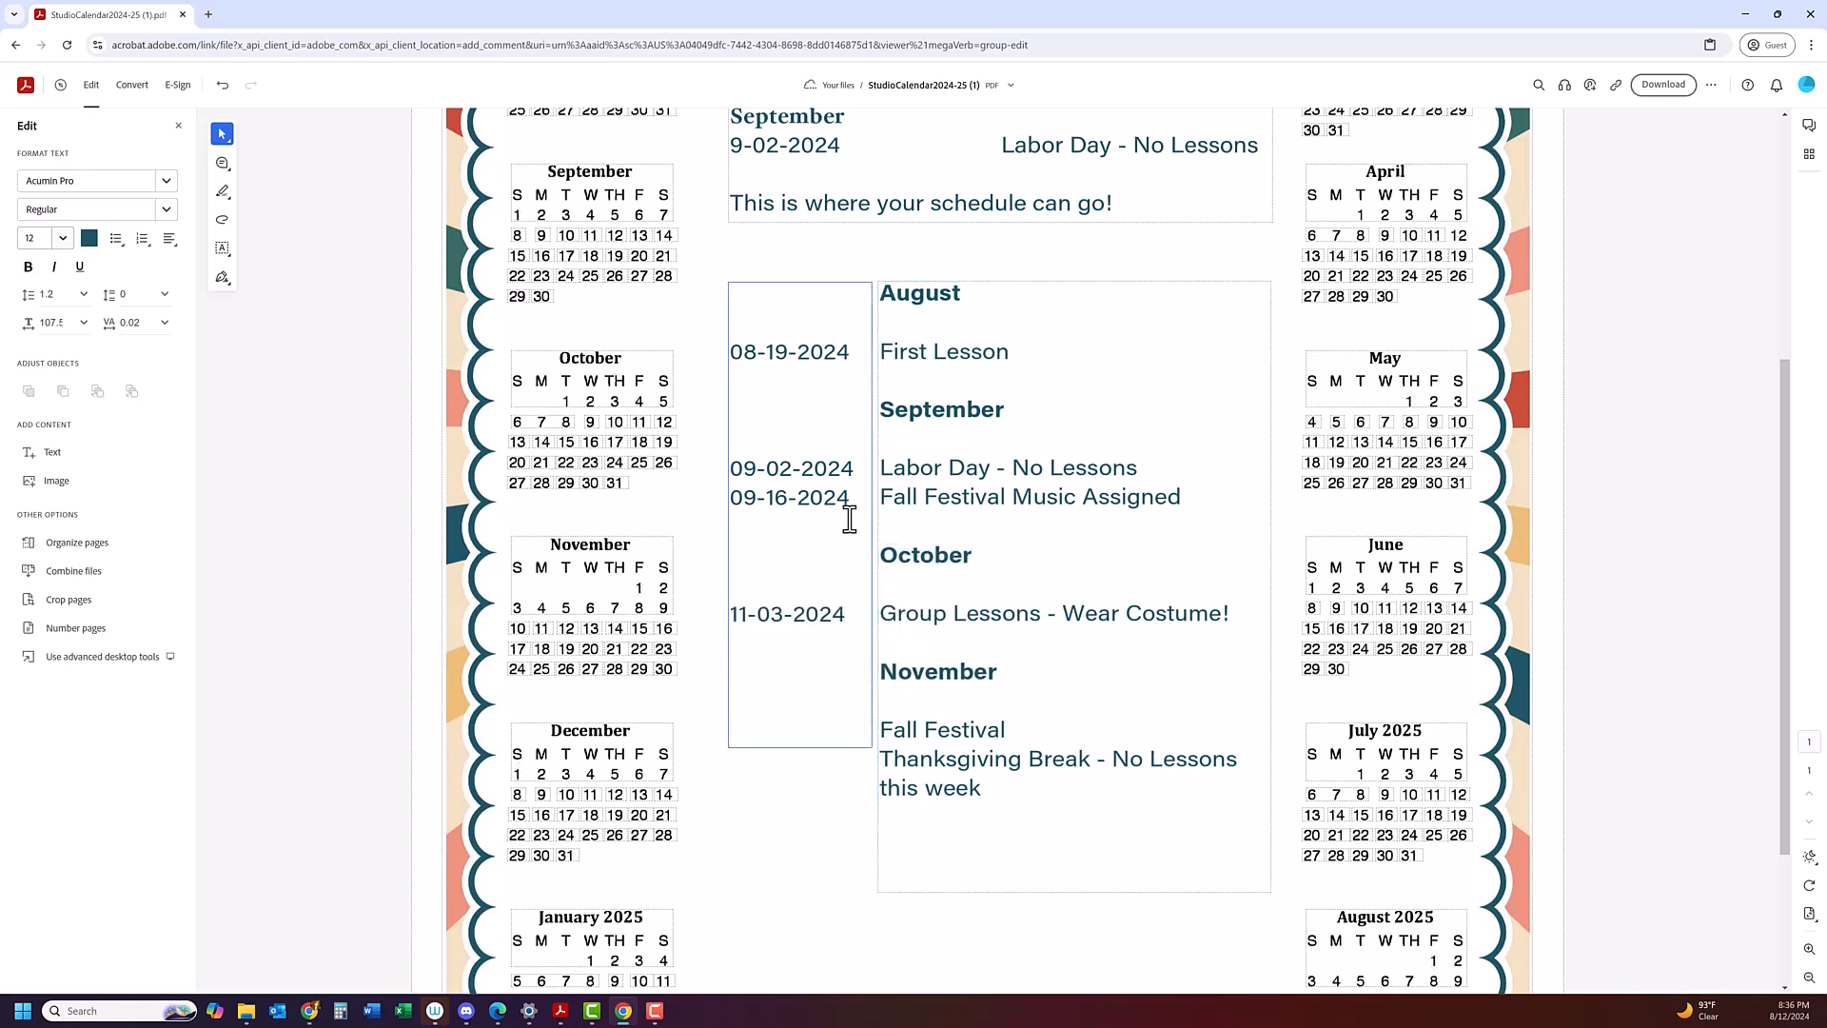
pyautogui.press('BackSpace')
pyautogui.press('BackSpace')
pyautogui.press('BackSpace')
pyautogui.press('BackSpace')
pyautogui.press('BackSpace')
pyautogui.press('BackSpace')
pyautogui.press('BackSpace')
pyautogui.press('BackSpace')
pyautogui.press('BackSpace')
pyautogui.press('BackSpace')
pyautogui.press('BackSpace')
pyautogui.press('BackSpace')
pyautogui.press('BackSpace')
pyautogui.press('BackSpace')
# Enter 10-21-2024 beside the Group Lessons event, and 11-03-2024 and 11-25-2024 beside the two November events.
pyautogui.write('10-21-2024')
pyautogui.press('Return')
pyautogui.press('Return')
pyautogui.press('Return')
pyautogui.press('Return')
pyautogui.write('11-03-2024')
pyautogui.press('Return')
pyautogui.write('11-25-2024')
pyautogui.press('Return')
pyautogui.press('Return')
pyautogui.press('Return')
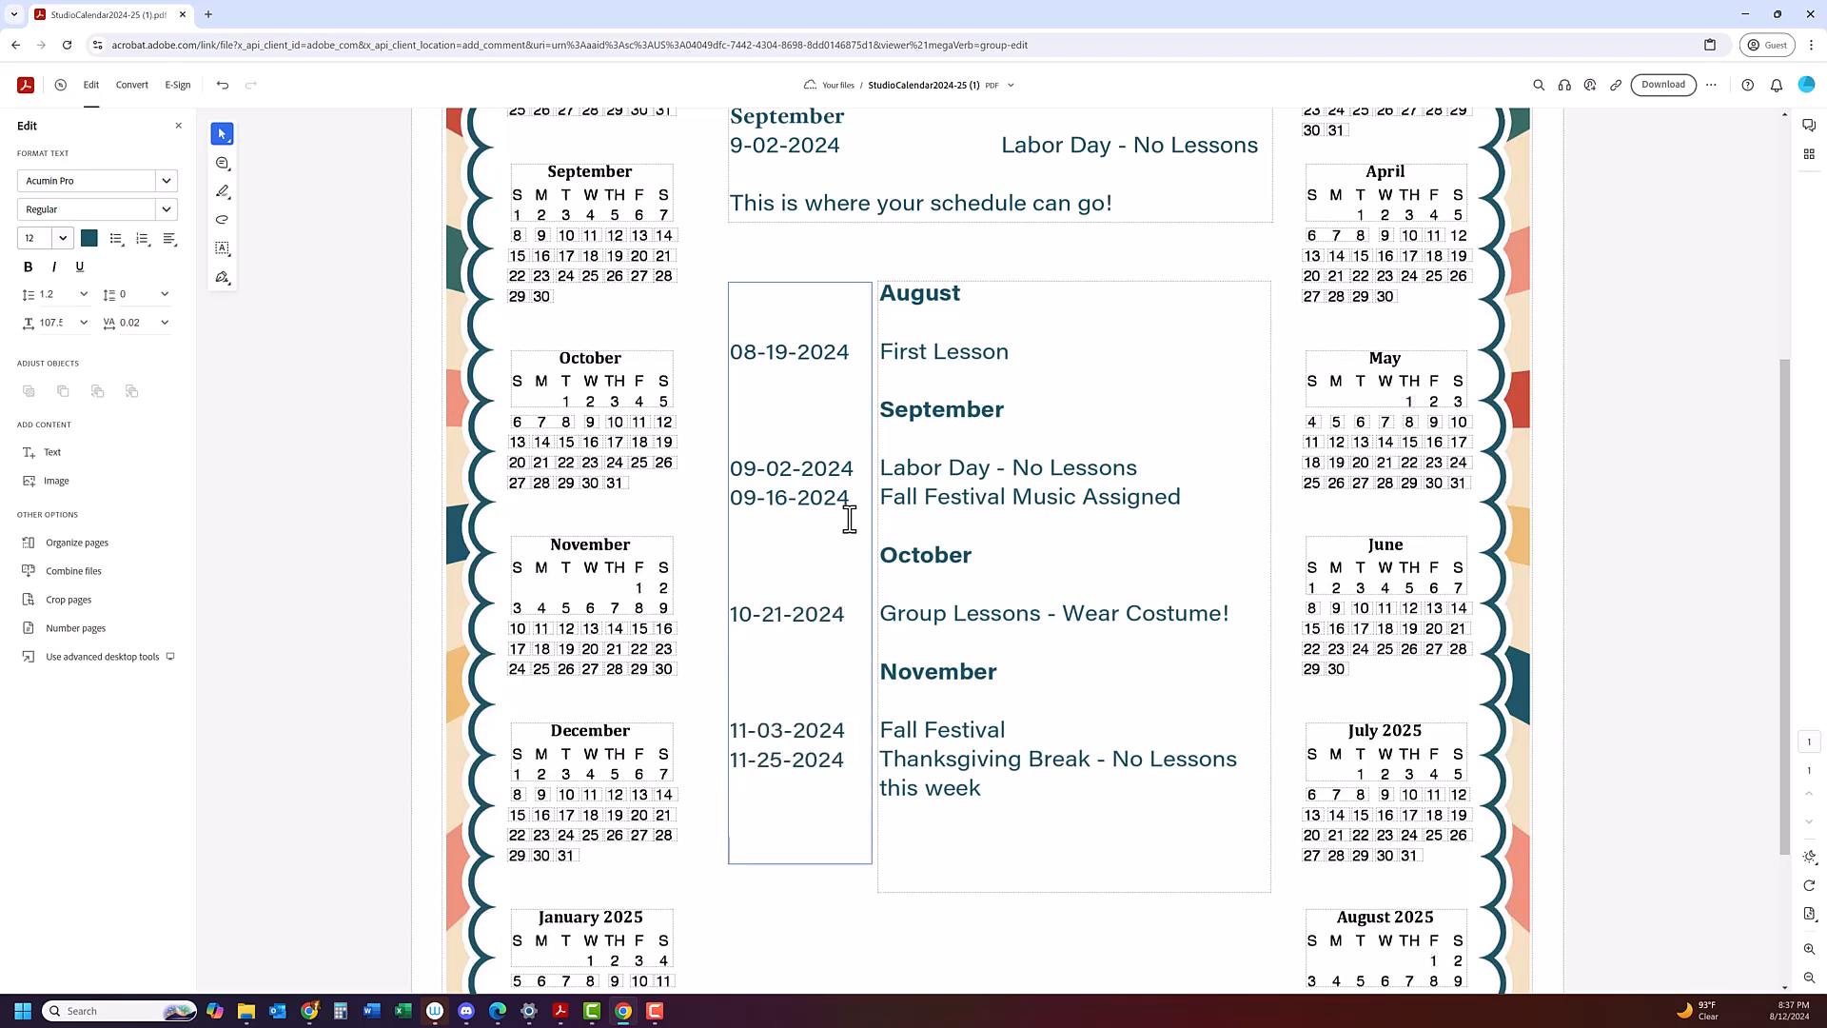
# Right-align all the dates in the date box, from 08-19-2024 through 11-25-2024.
pyautogui.moveTo(847, 767); pyautogui.dragTo(723, 352)
pyautogui.click(169, 238)
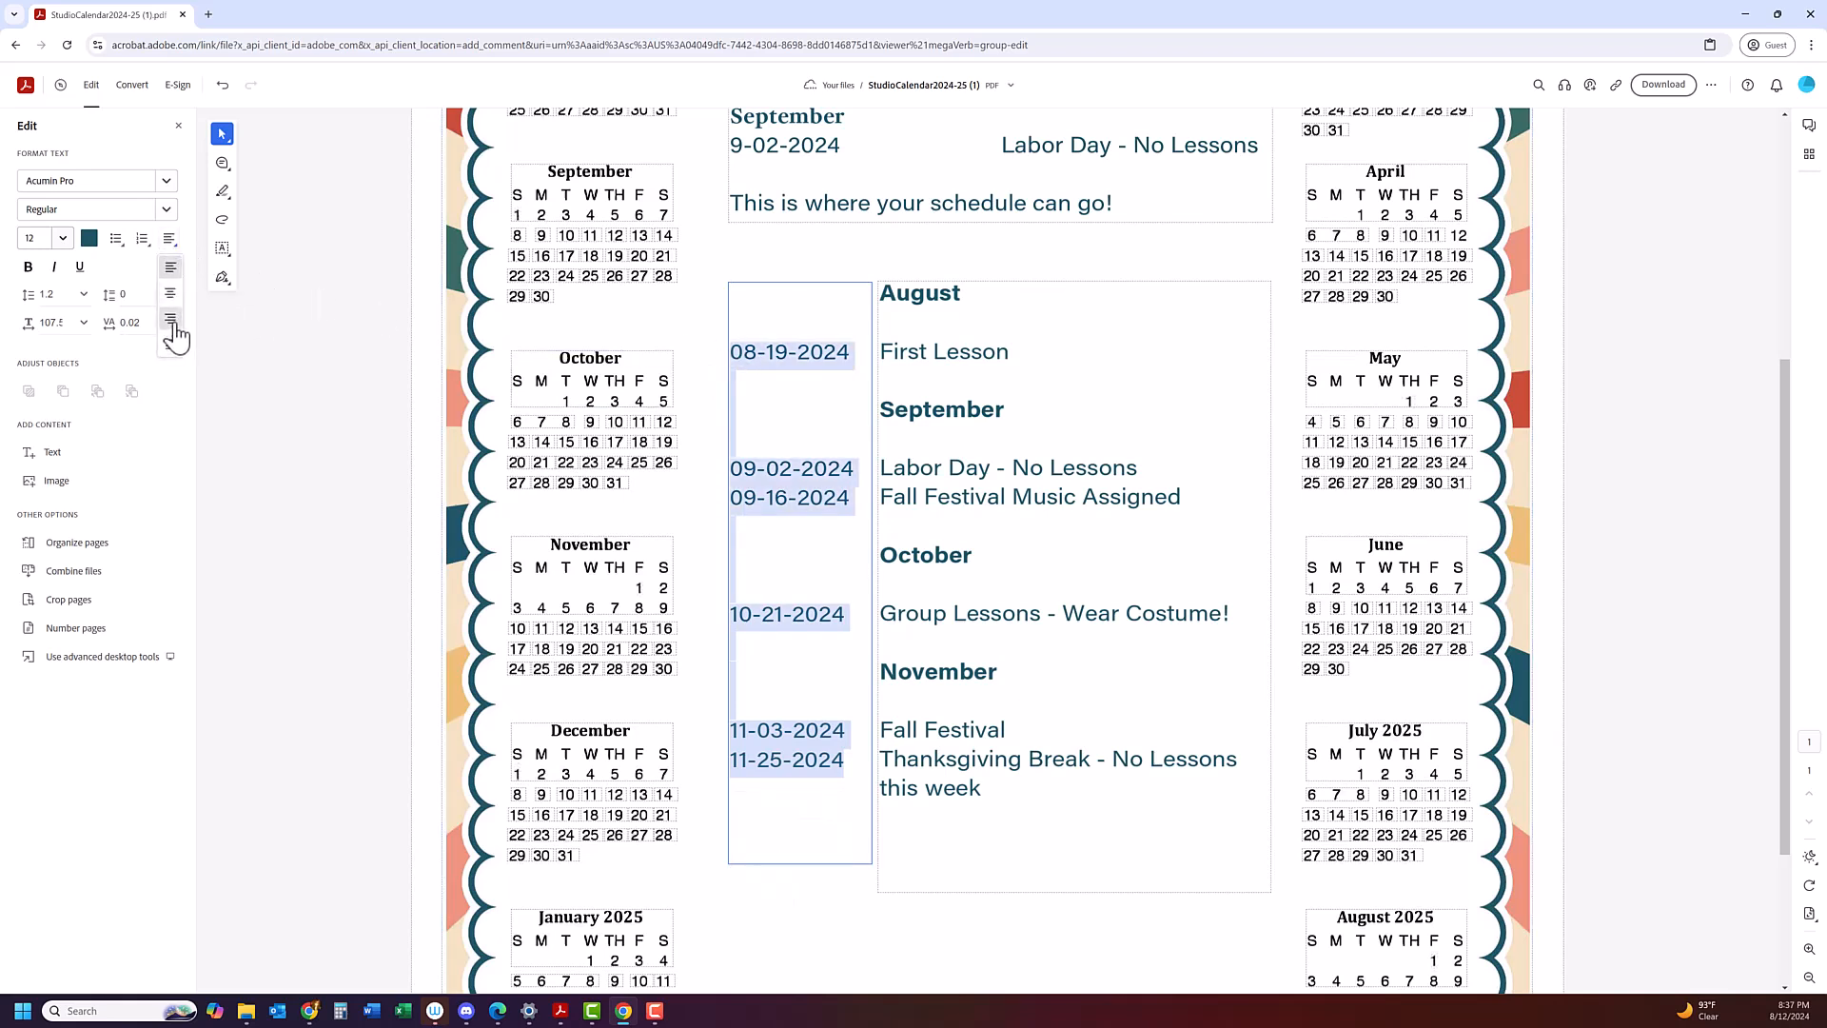
pyautogui.click(171, 320)
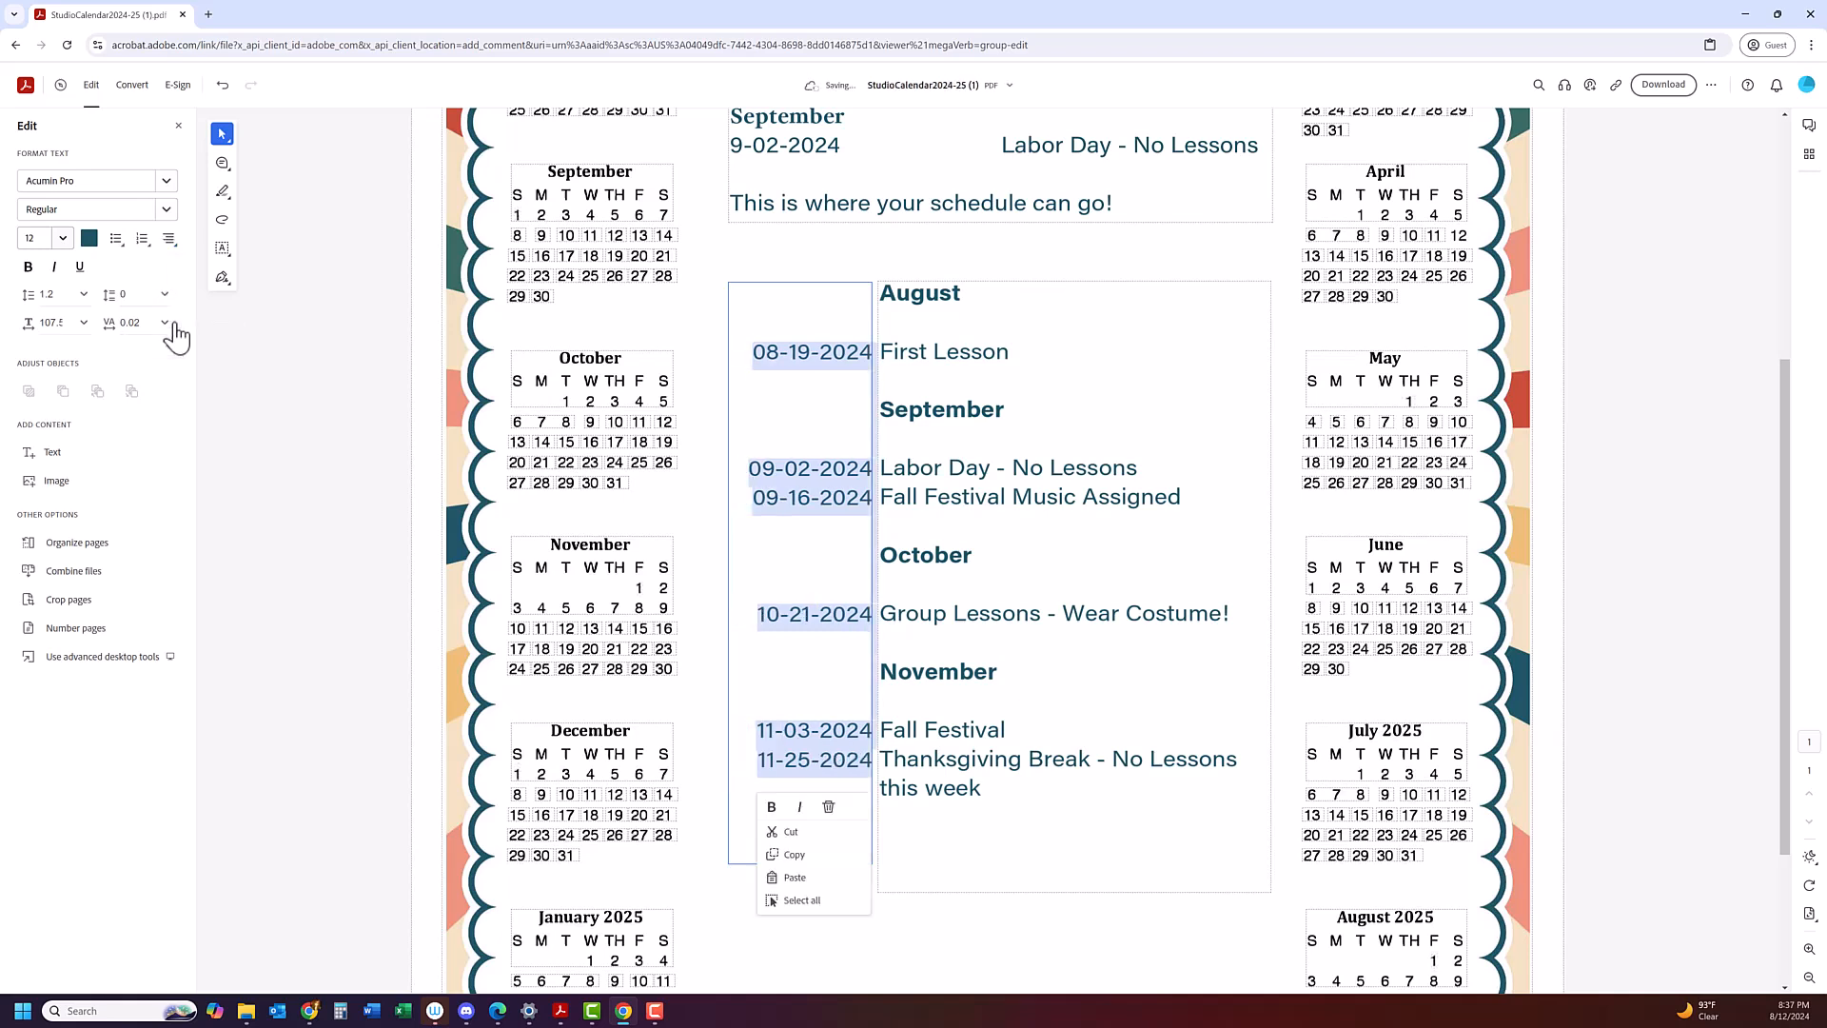
pyautogui.click(872, 314)
# Narrow the event box from its left edge to leave a small gap between the dates and the events.
pyautogui.click(957, 345)
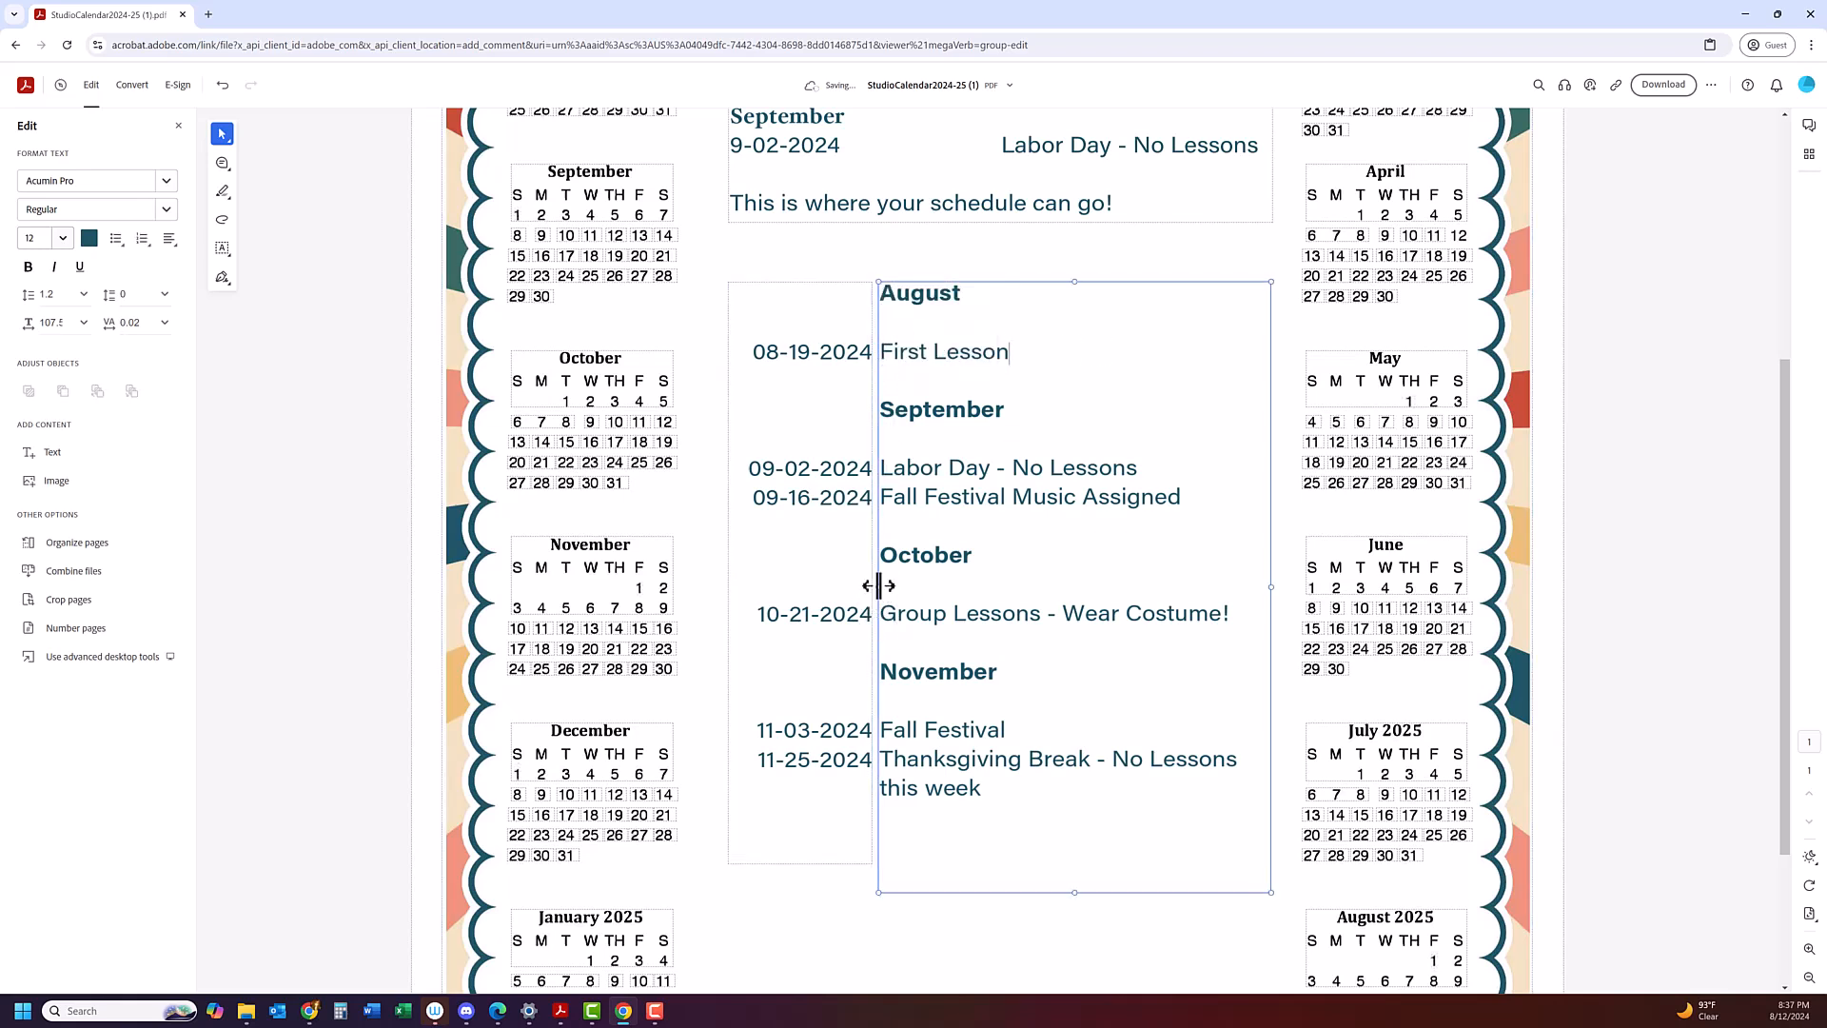
pyautogui.moveTo(878, 586); pyautogui.dragTo(906, 590)
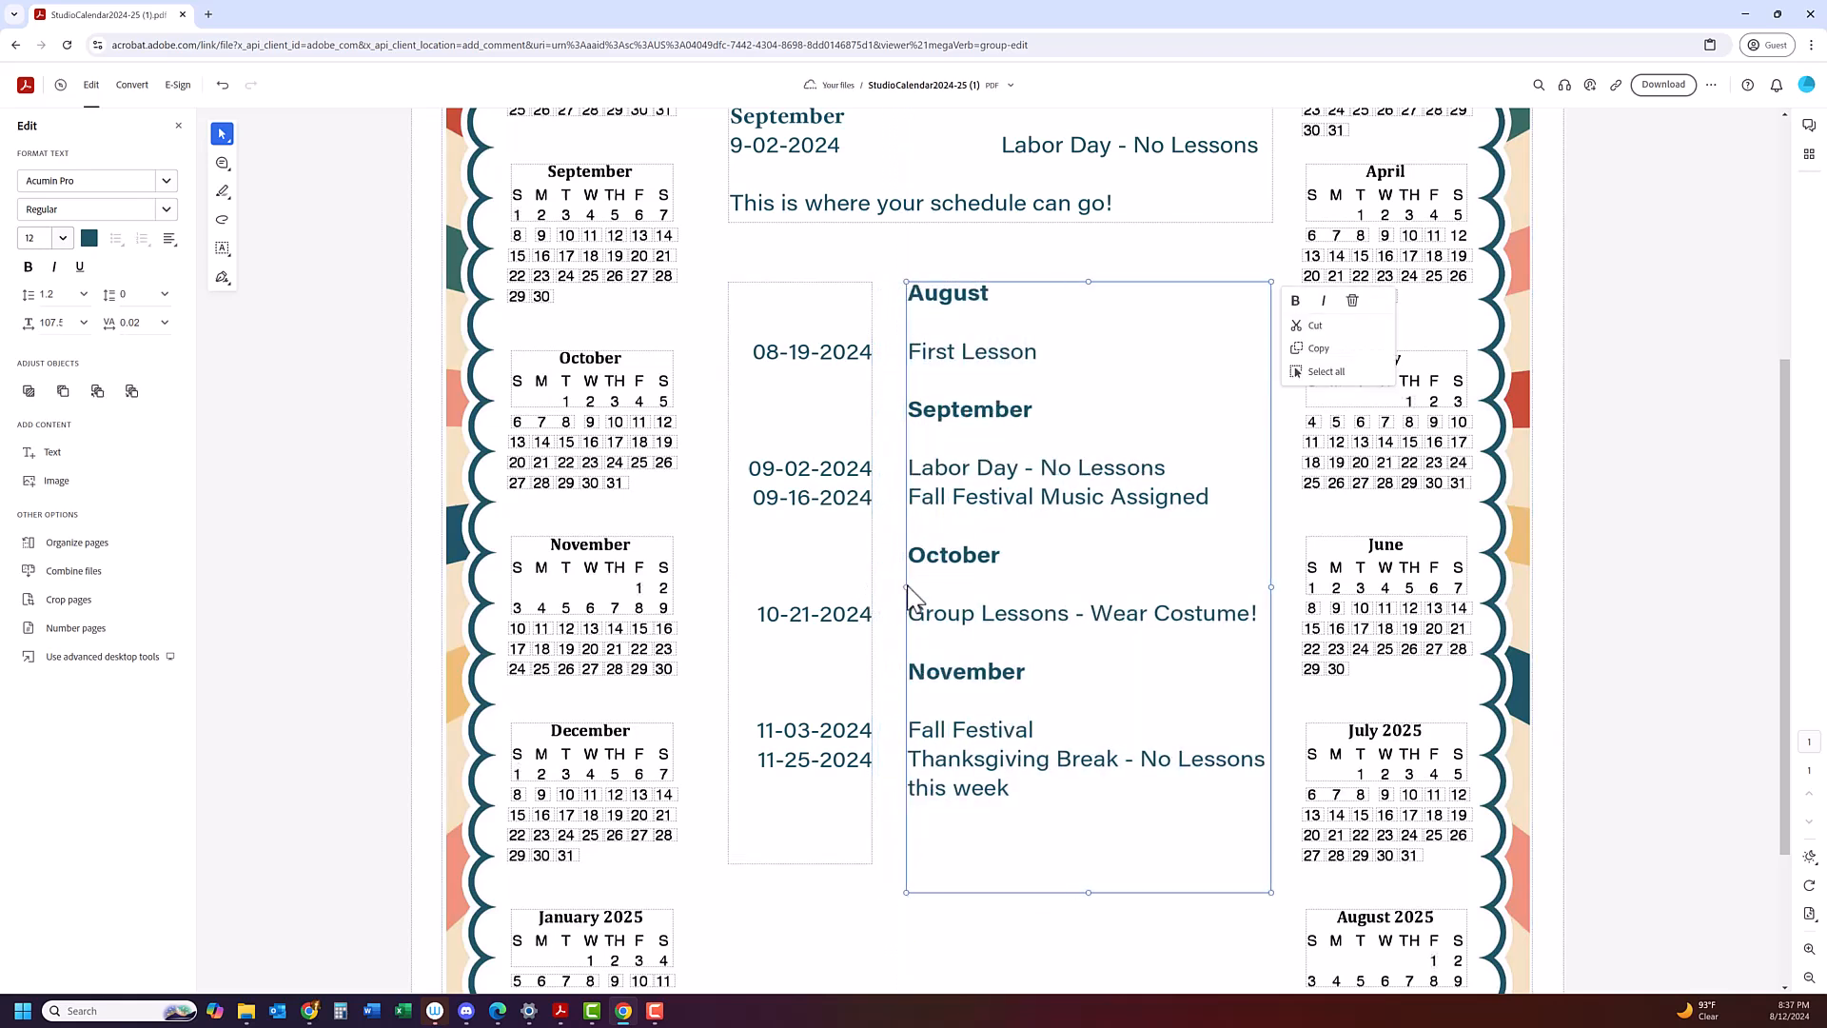
pyautogui.click(962, 917)
pyautogui.scroll(4, 994, 599)
pyautogui.scroll(-6, 998, 600)
pyautogui.scroll(3, 998, 600)
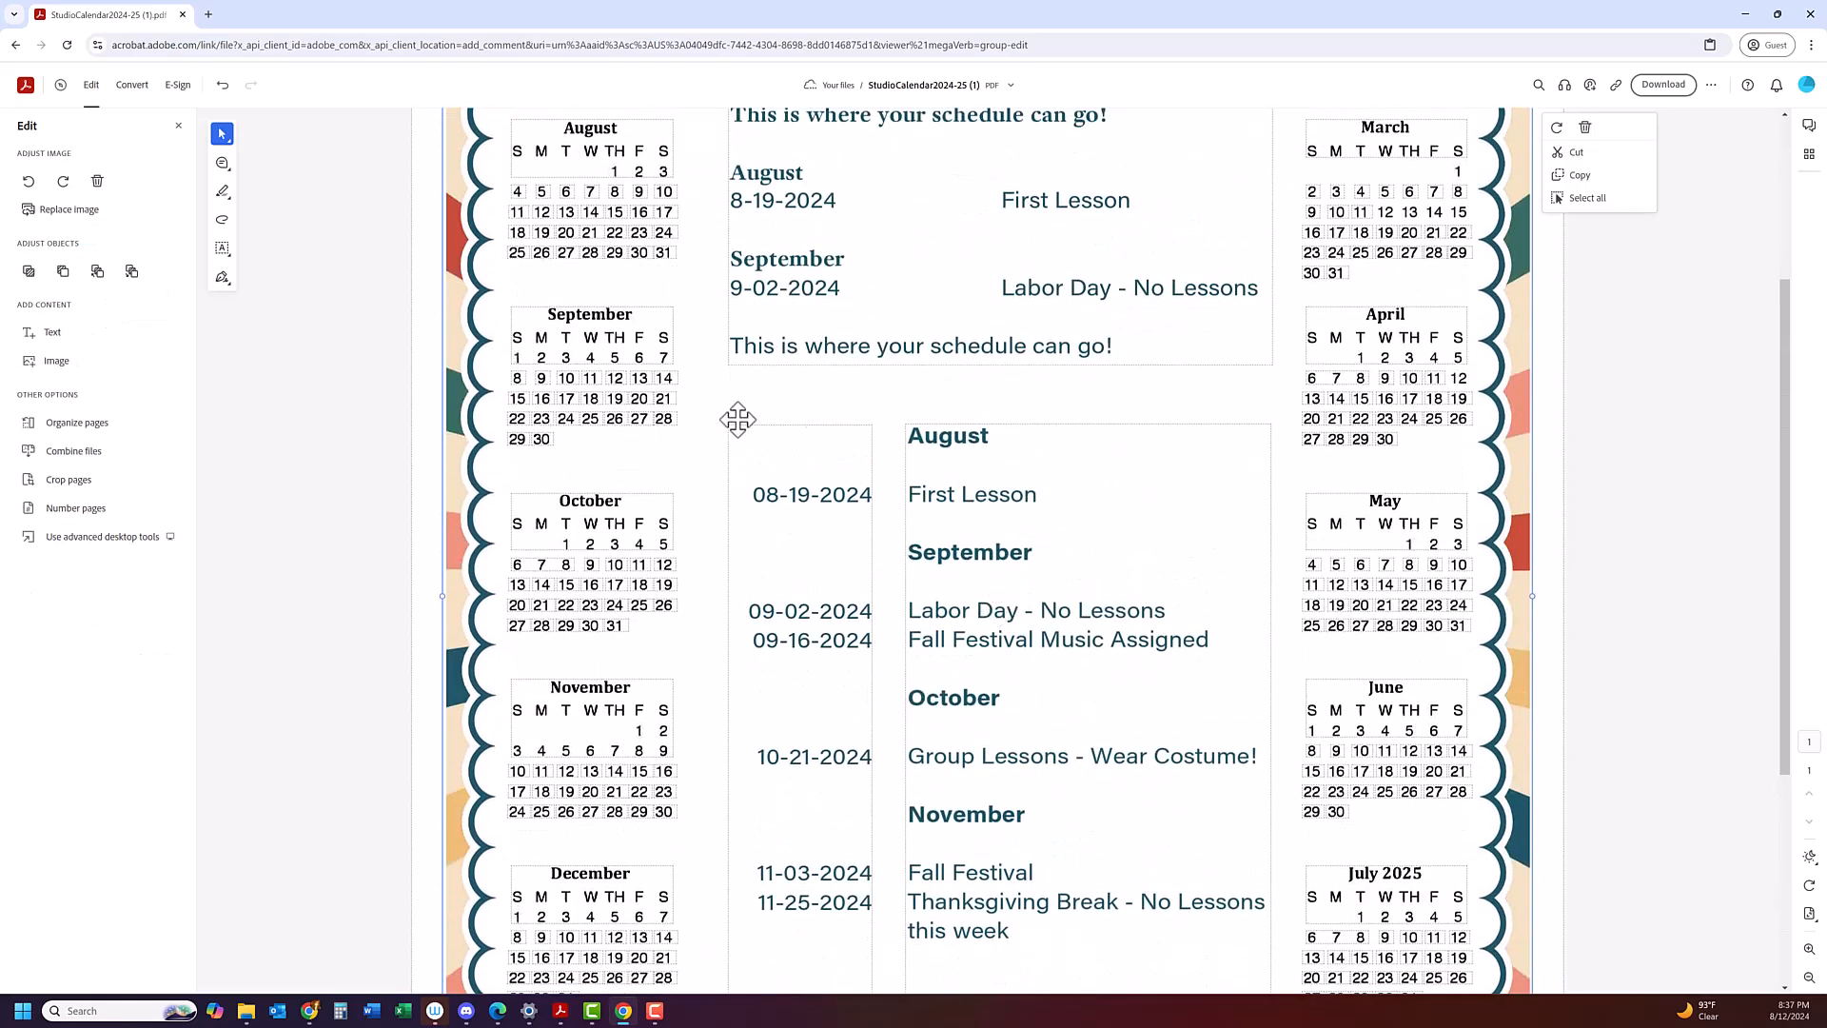
# Open the text color choices for the "August" heading and review the layout of the two-column schedule.
pyautogui.click(923, 438)
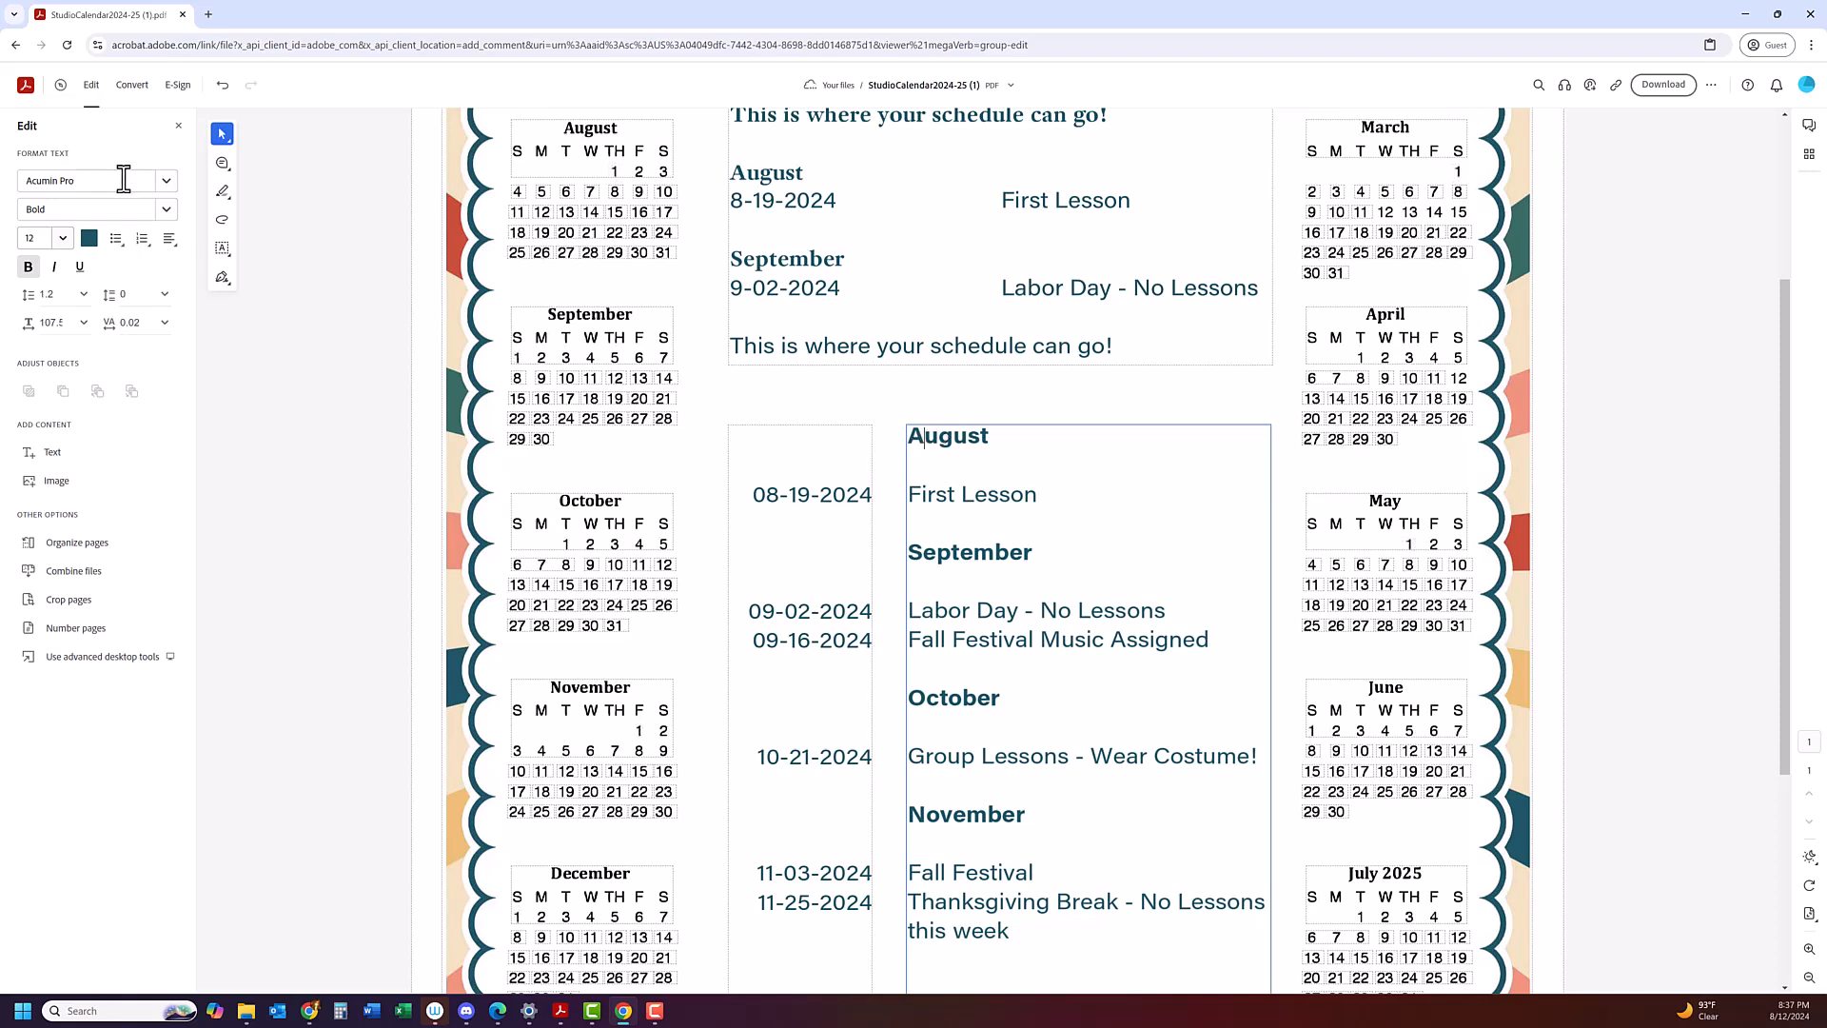
pyautogui.click(89, 240)
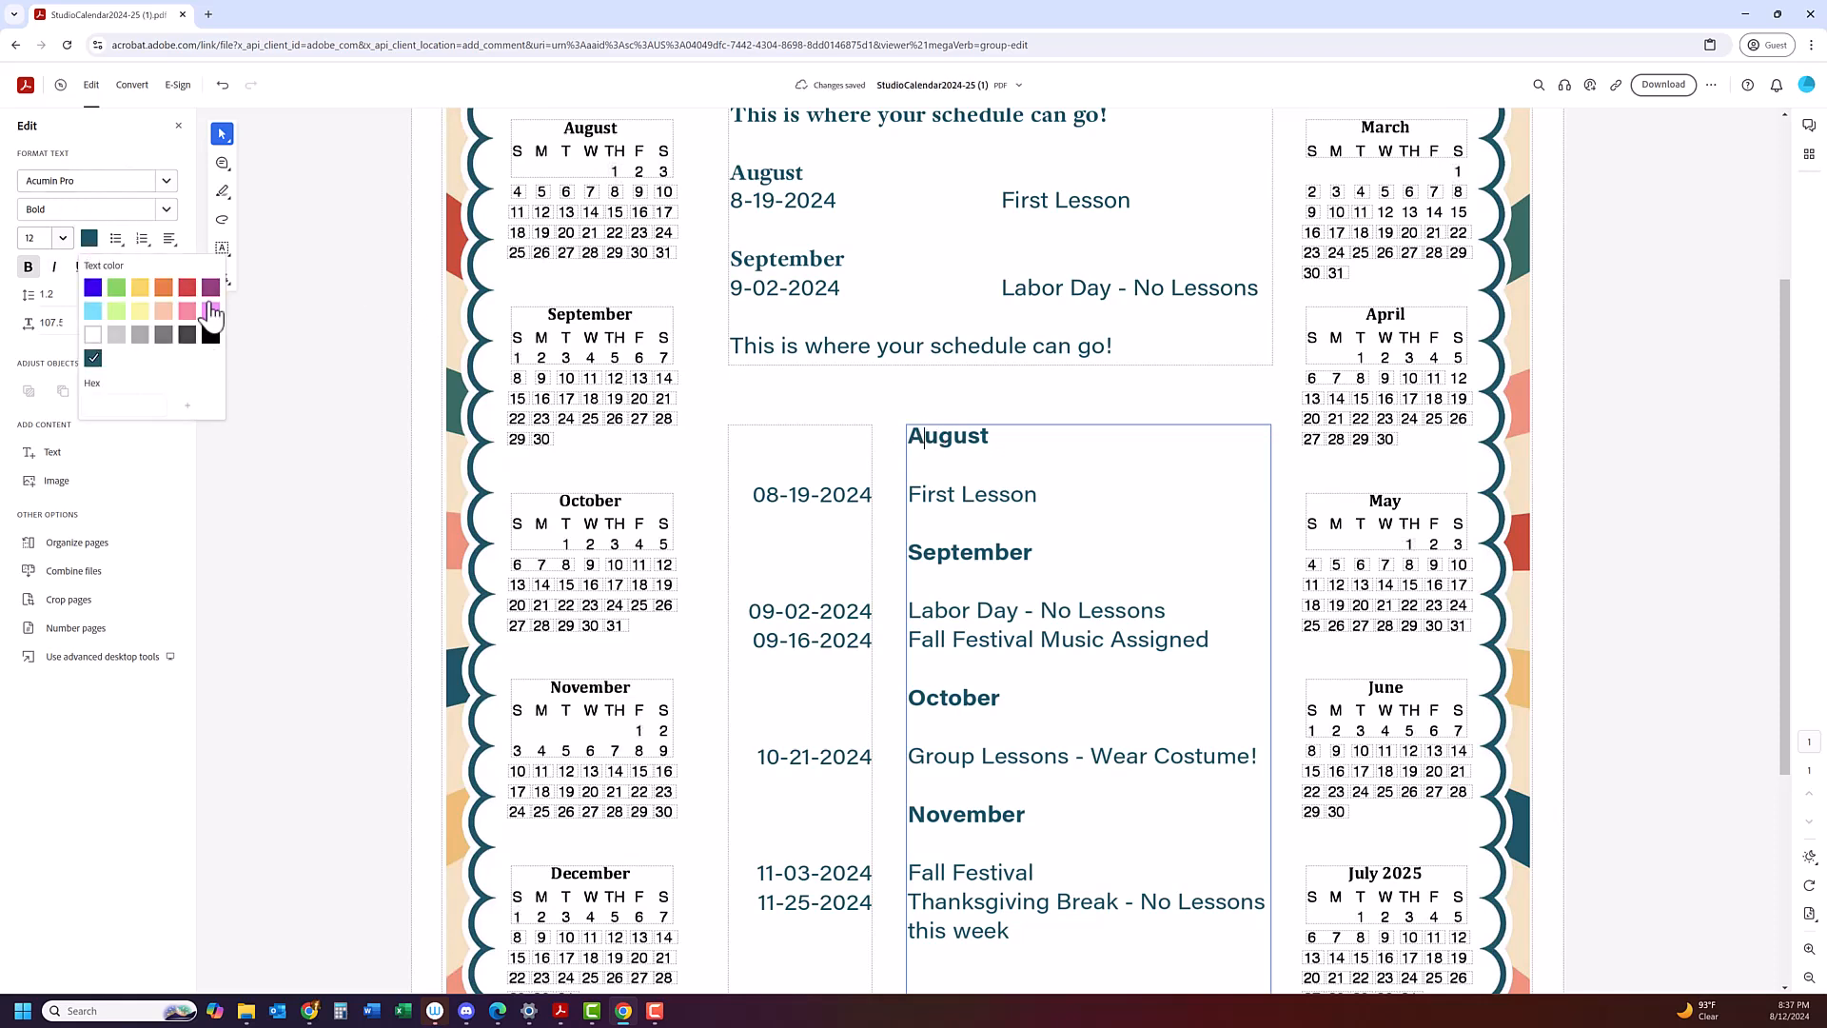
pyautogui.scroll(-3, 1093, 591)
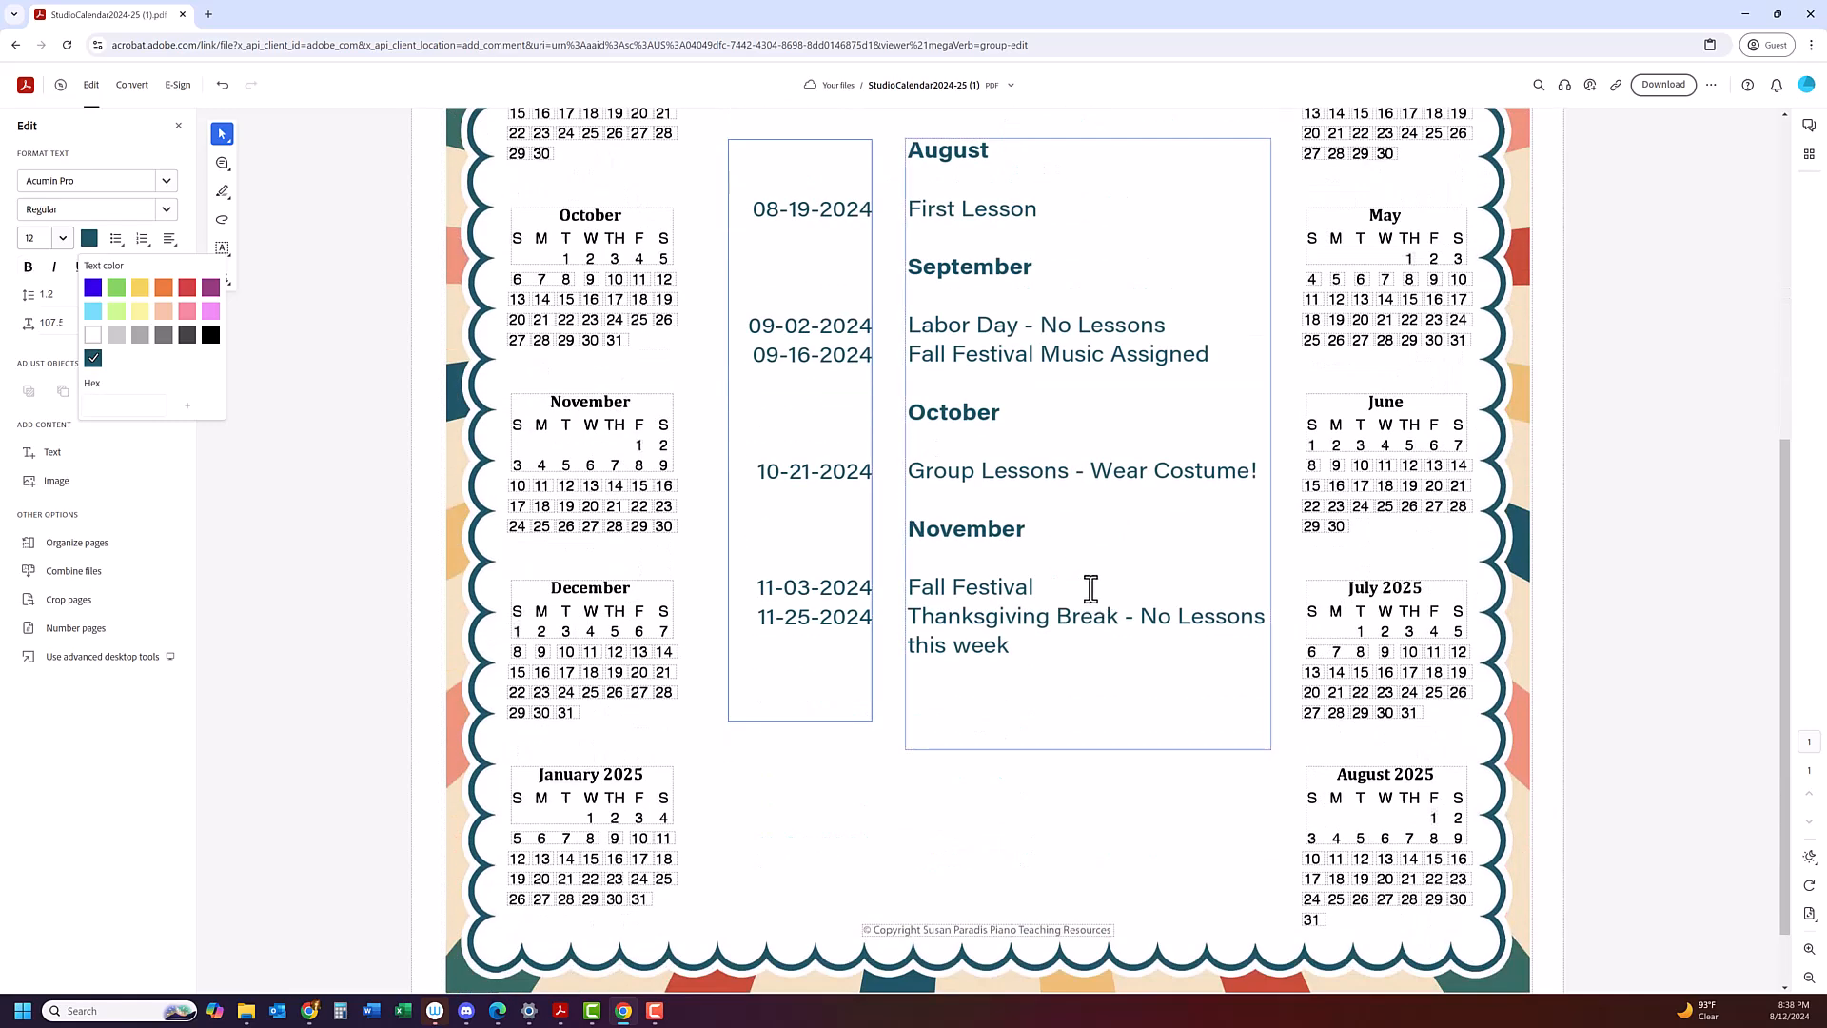
pyautogui.scroll(3, 1091, 587)
pyautogui.scroll(-2, 1000, 550)
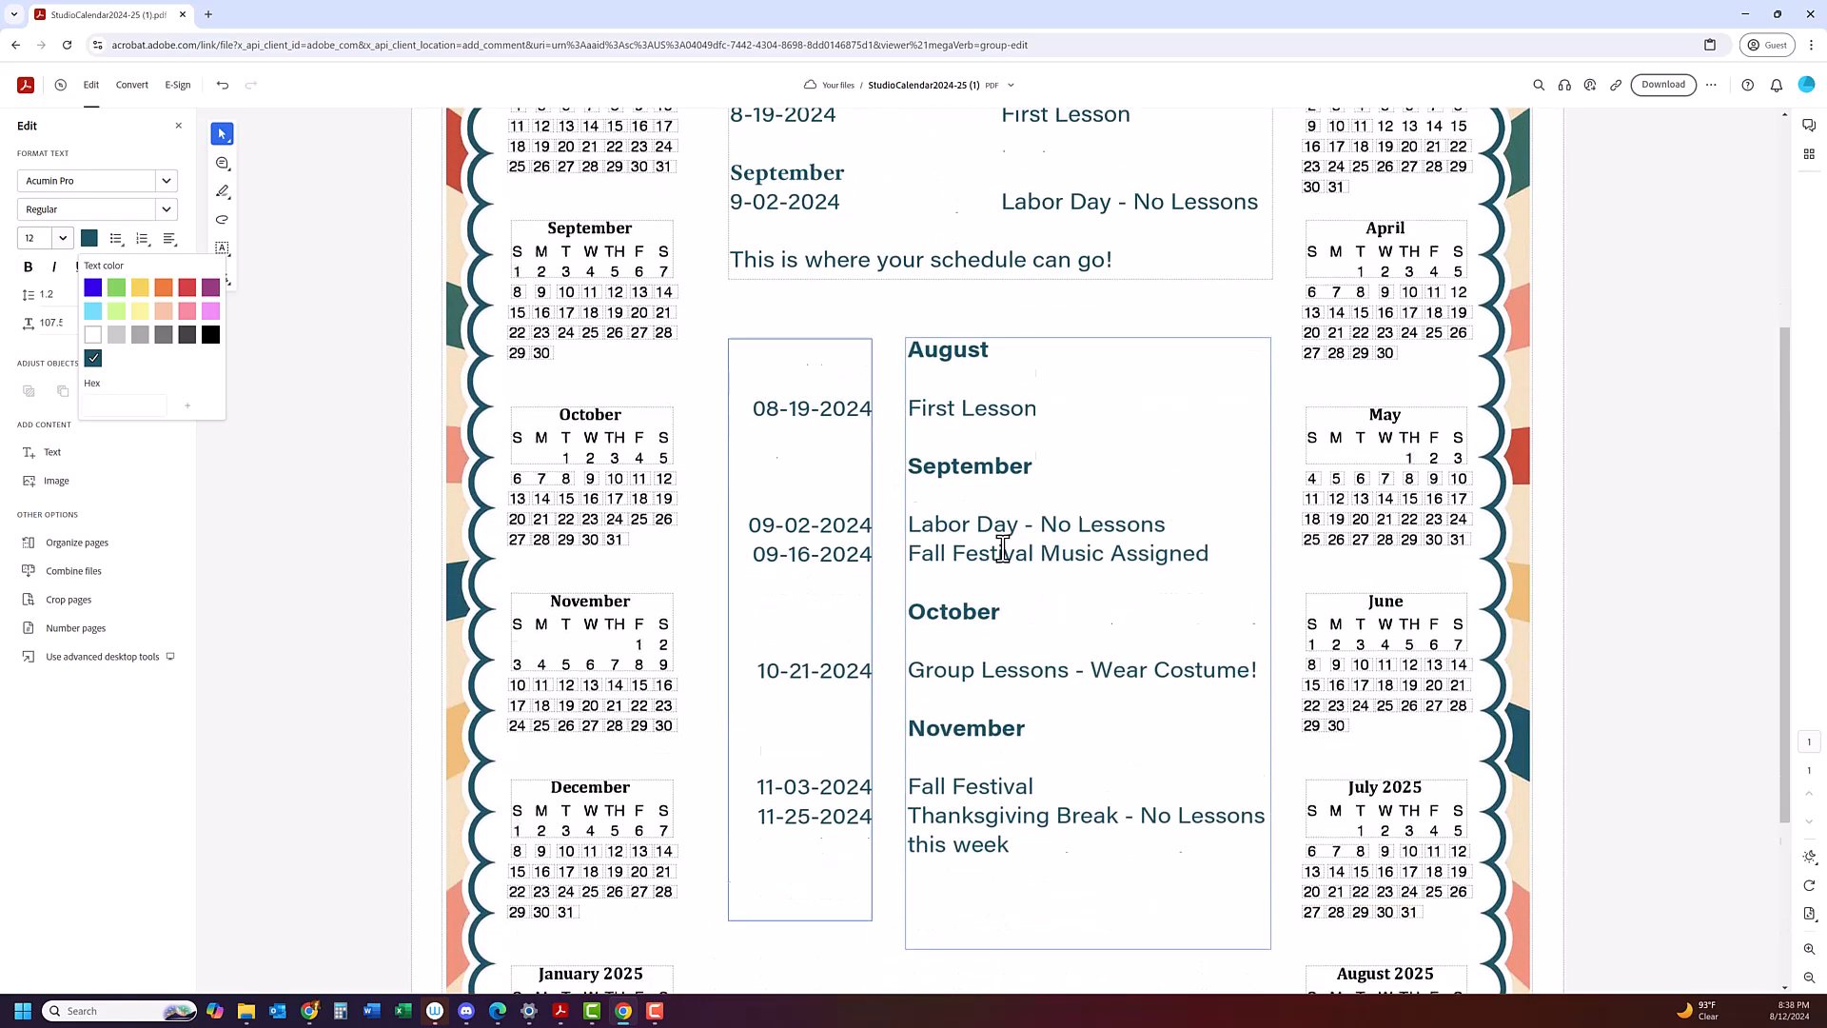
pyautogui.scroll(-2, 999, 666)
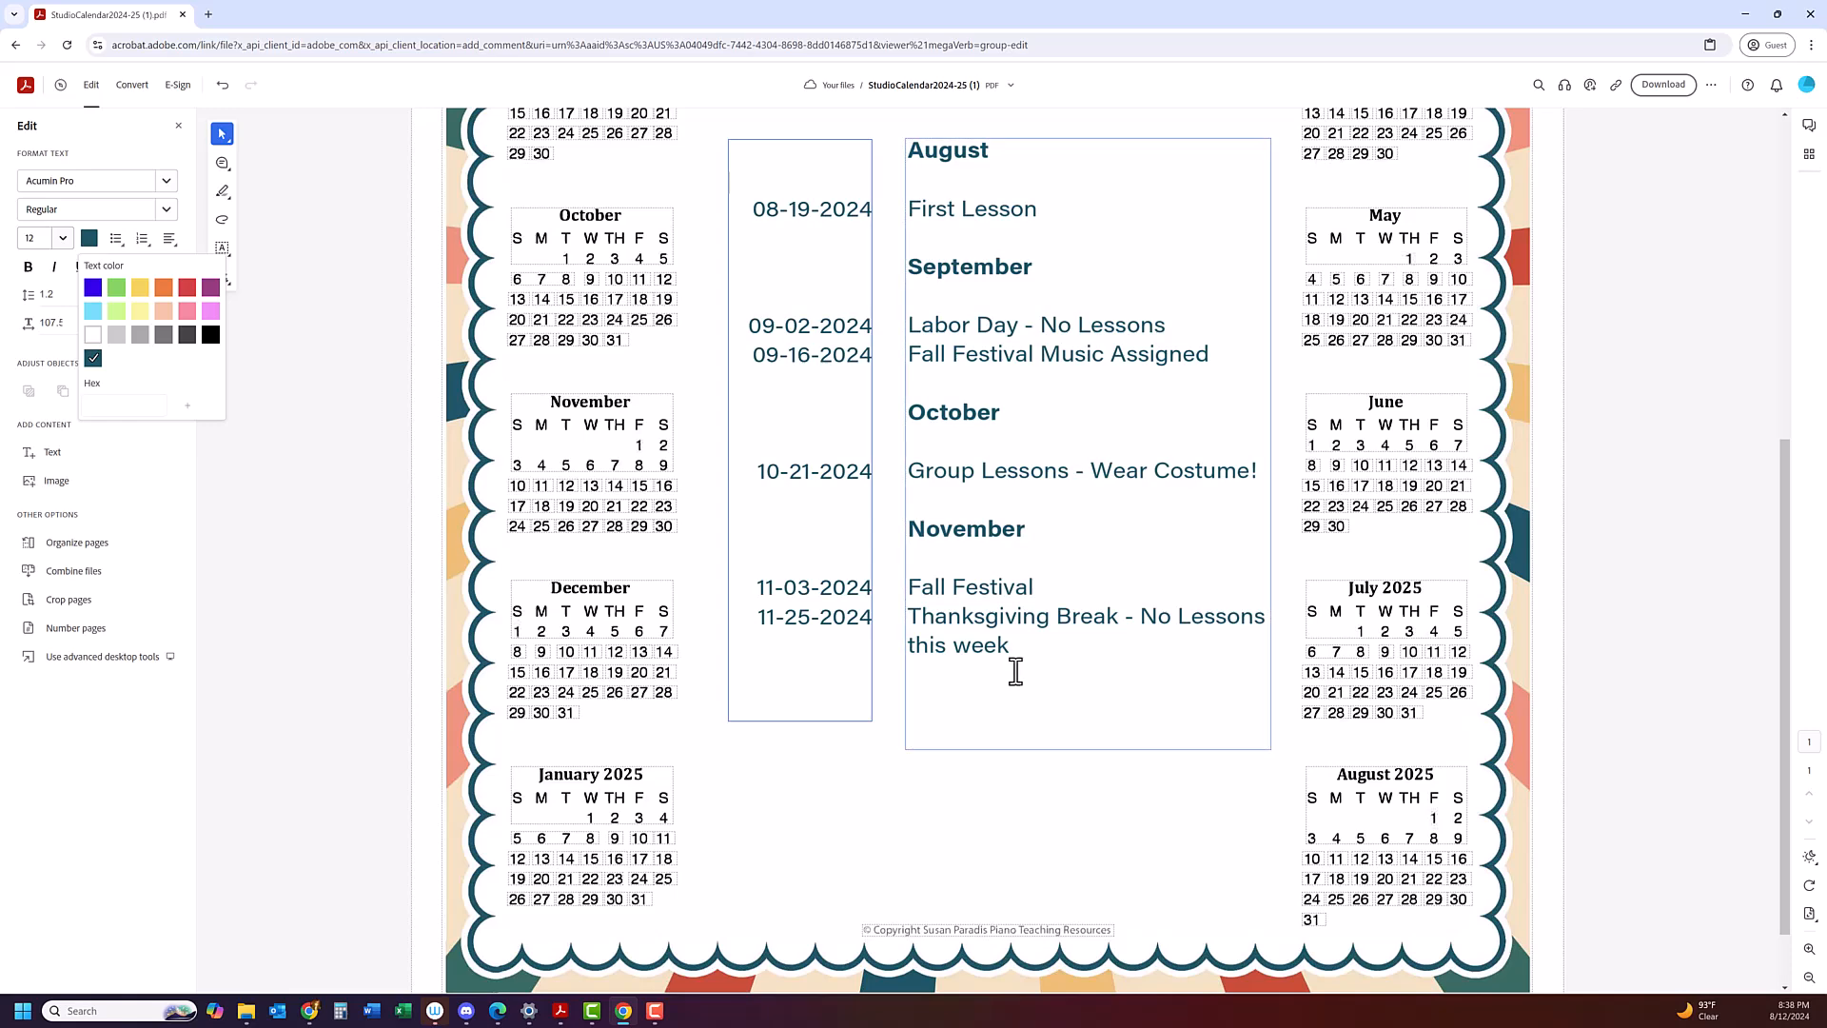
pyautogui.scroll(4, 1009, 669)
pyautogui.scroll(2, 973, 600)
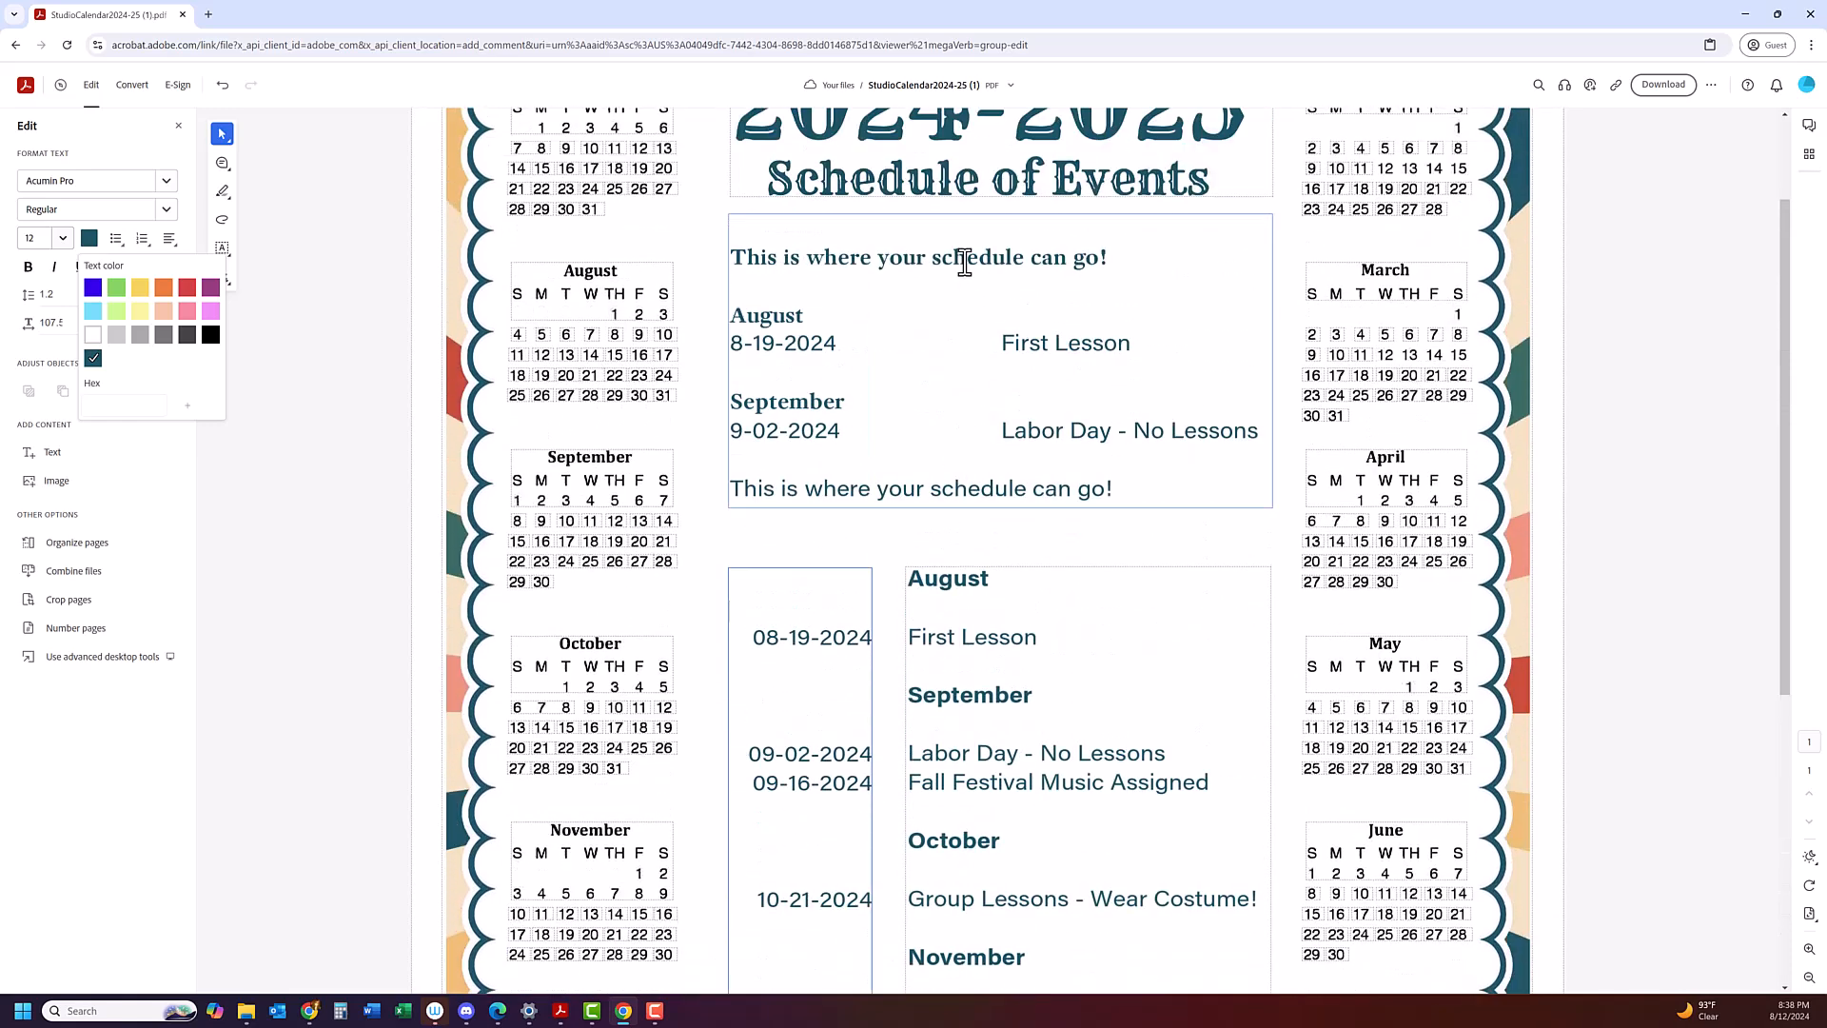
# Delete the original "This is where your schedule can go!" text box under the title.
pyautogui.click(960, 215)
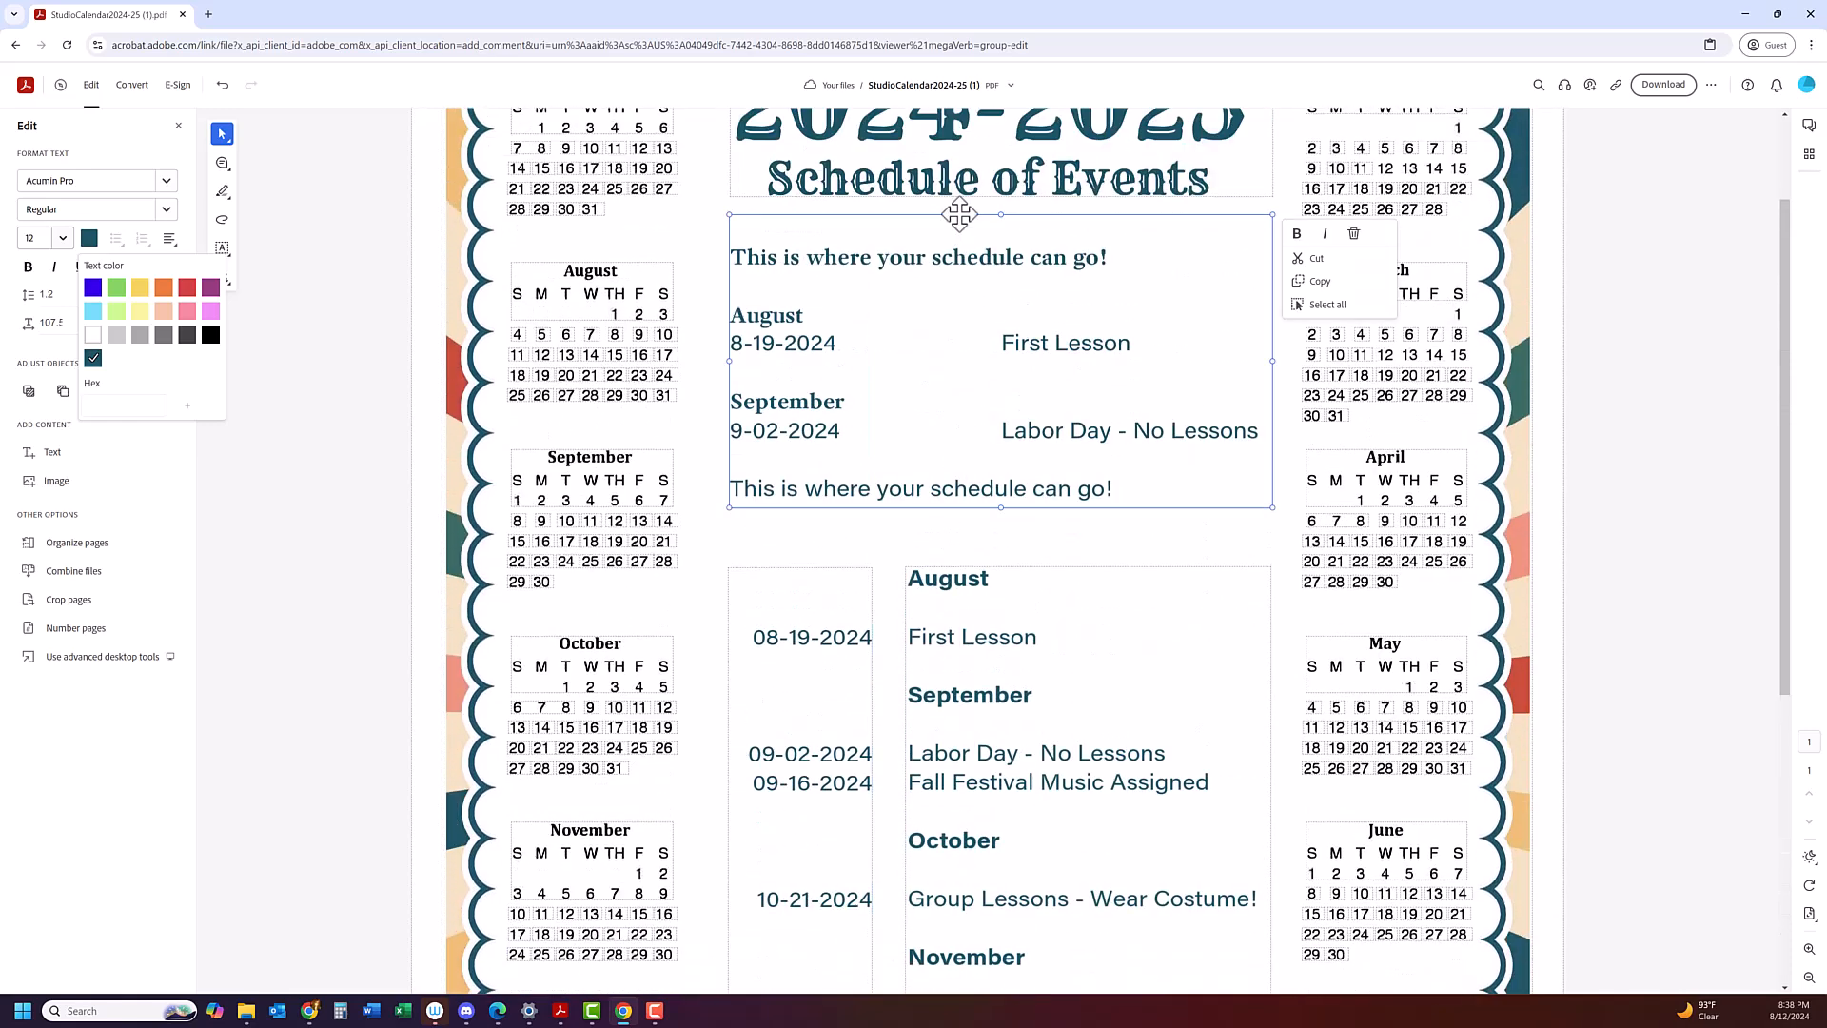
pyautogui.press('Delete')
pyautogui.click(1047, 571)
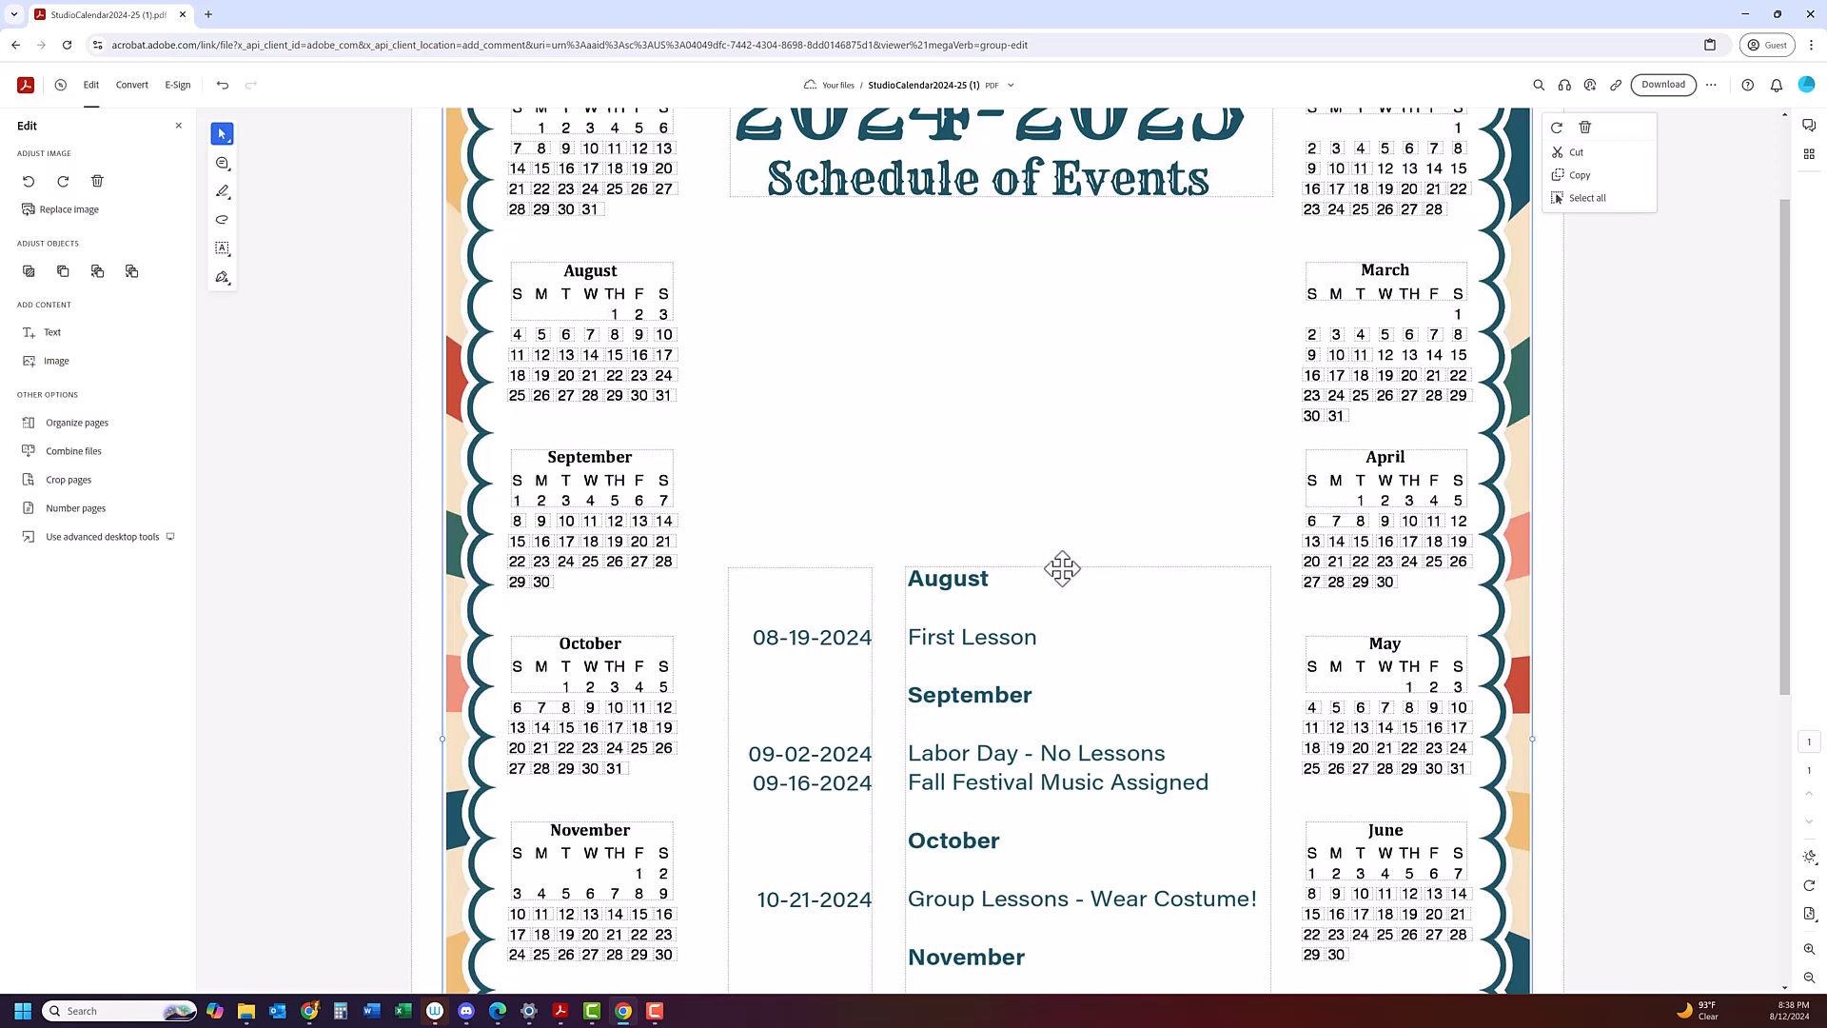
# Move the event box up so that it starts directly beneath the "Schedule of Events" title.
pyautogui.click(1060, 576)
pyautogui.scroll(-1, 1092, 513)
pyautogui.moveTo(1086, 490); pyautogui.dragTo(1079, 145)
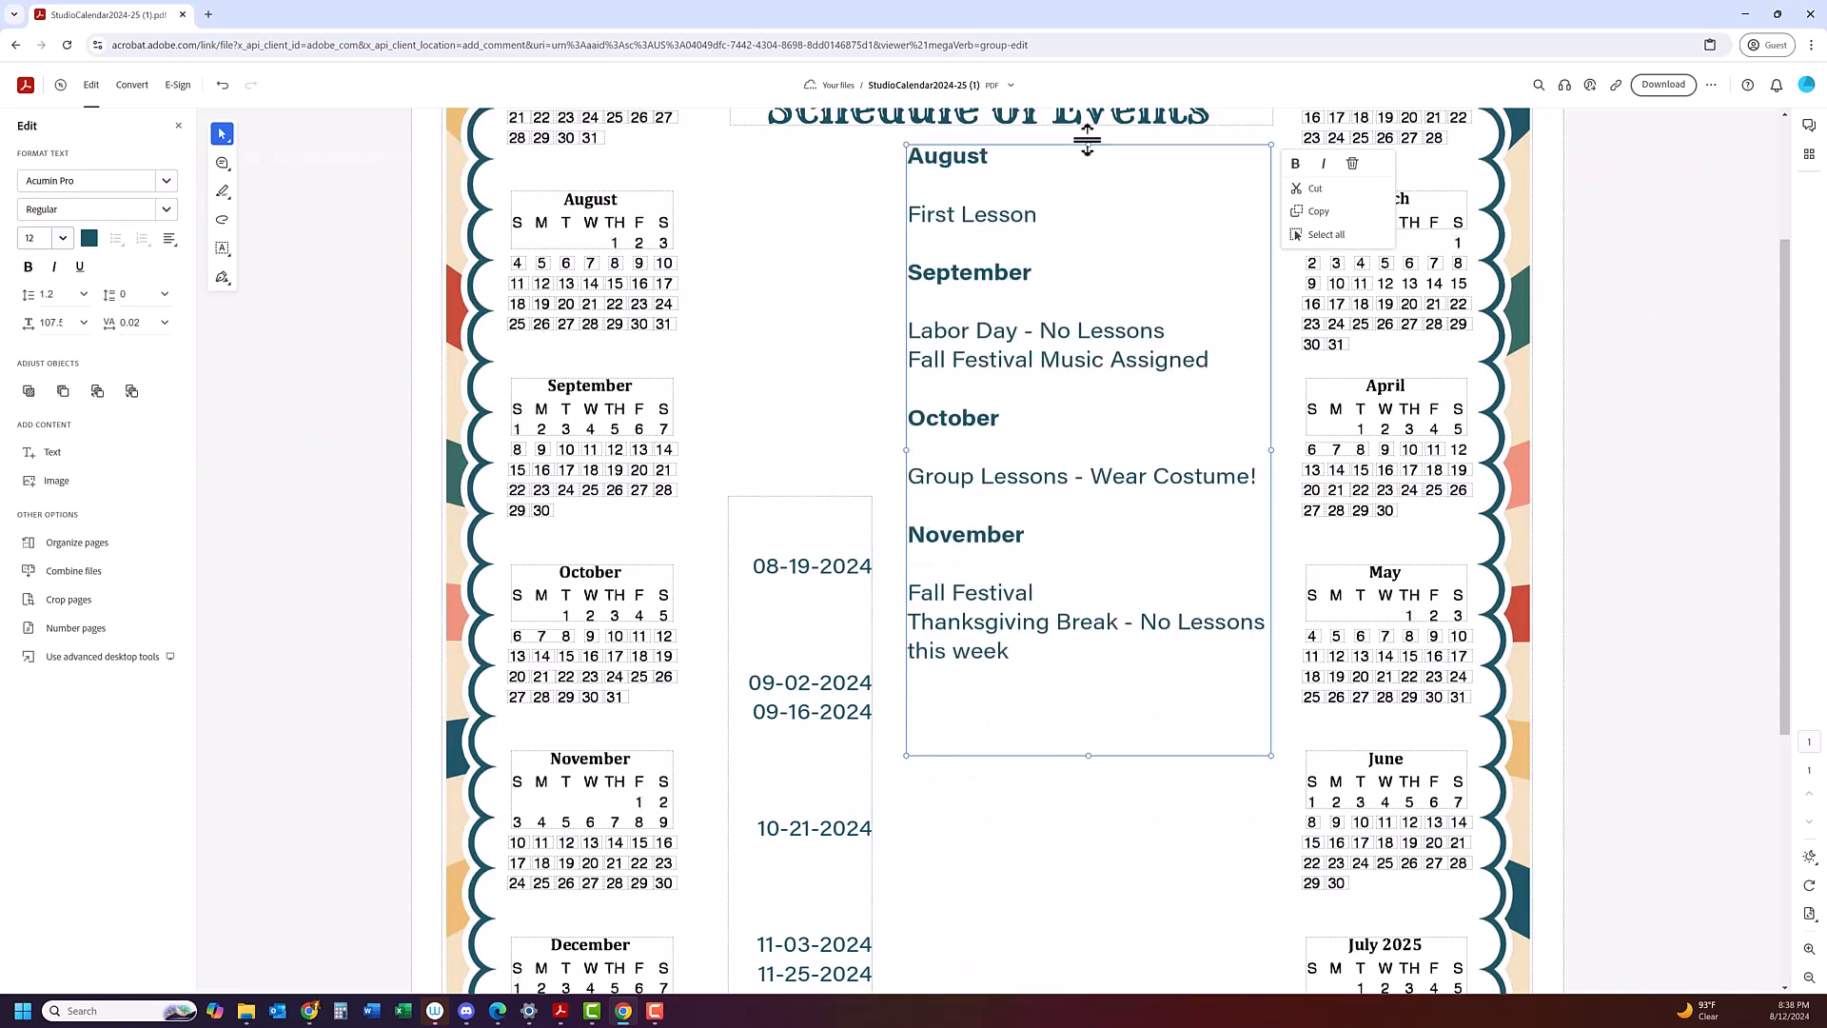
# Move the date box up beneath the title so that each date lines up with its event.
pyautogui.click(798, 494)
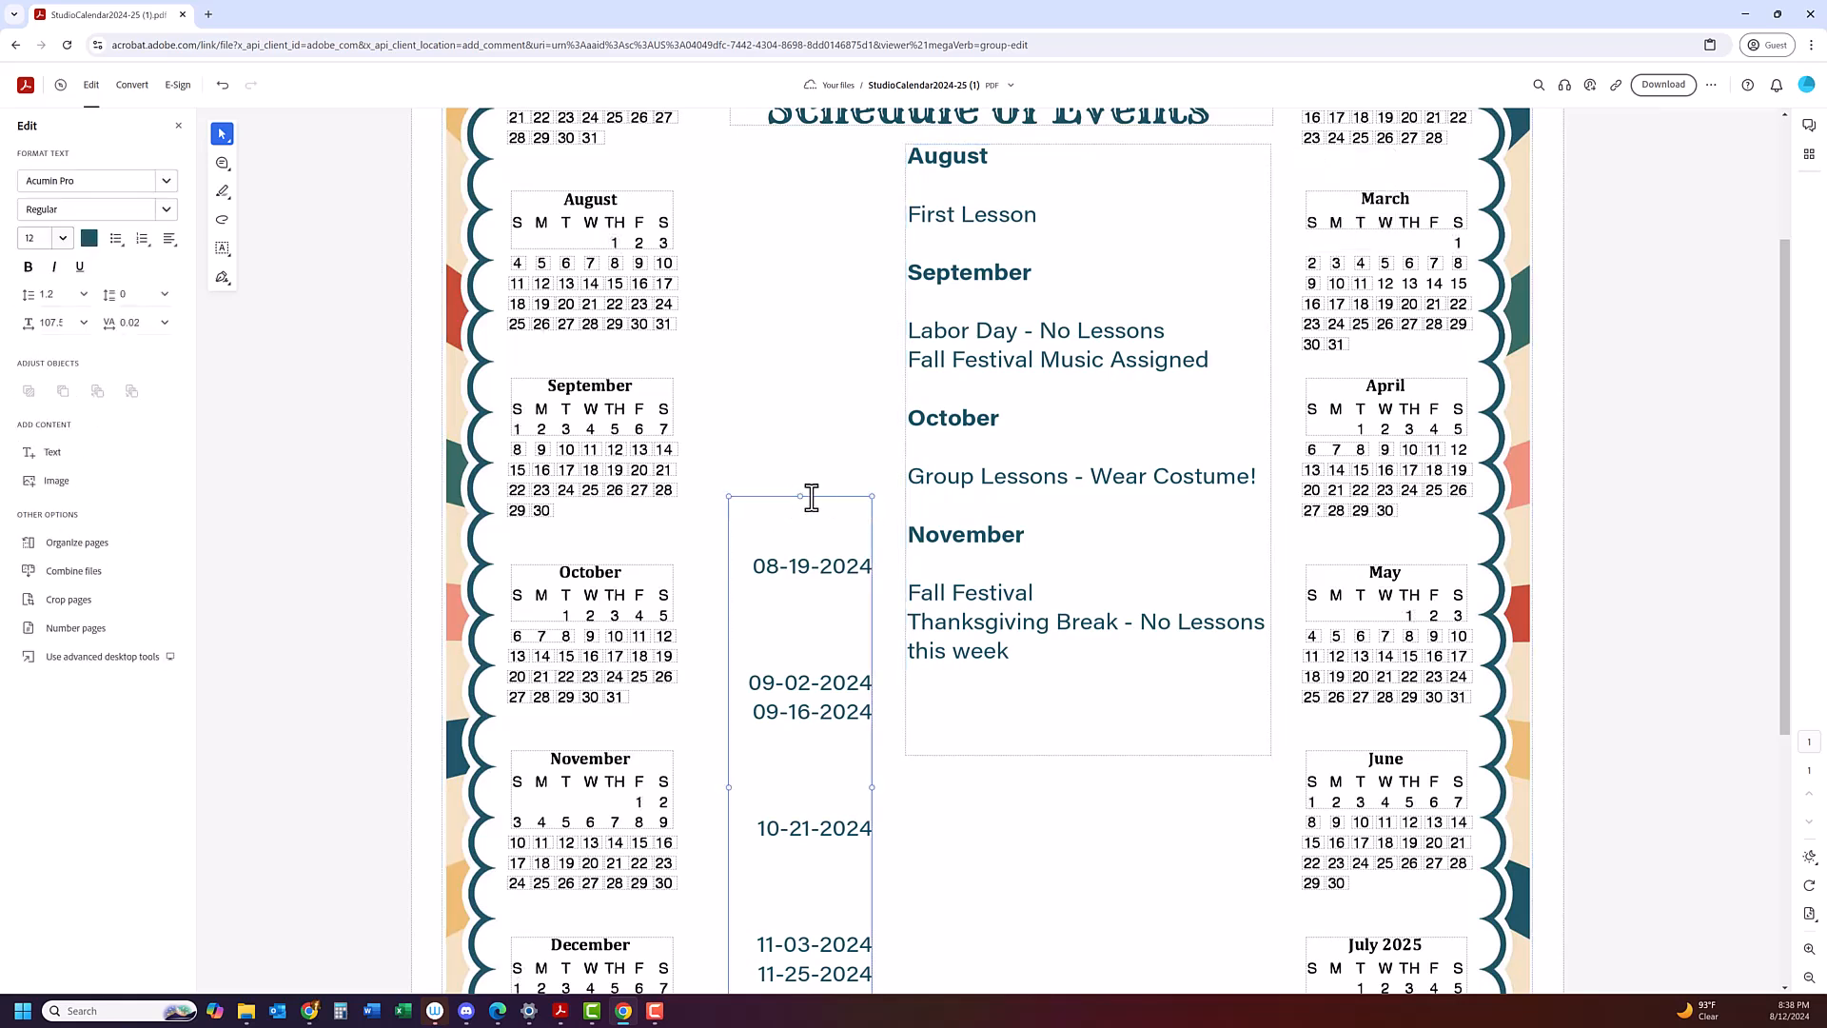
pyautogui.moveTo(803, 497); pyautogui.dragTo(826, 157)
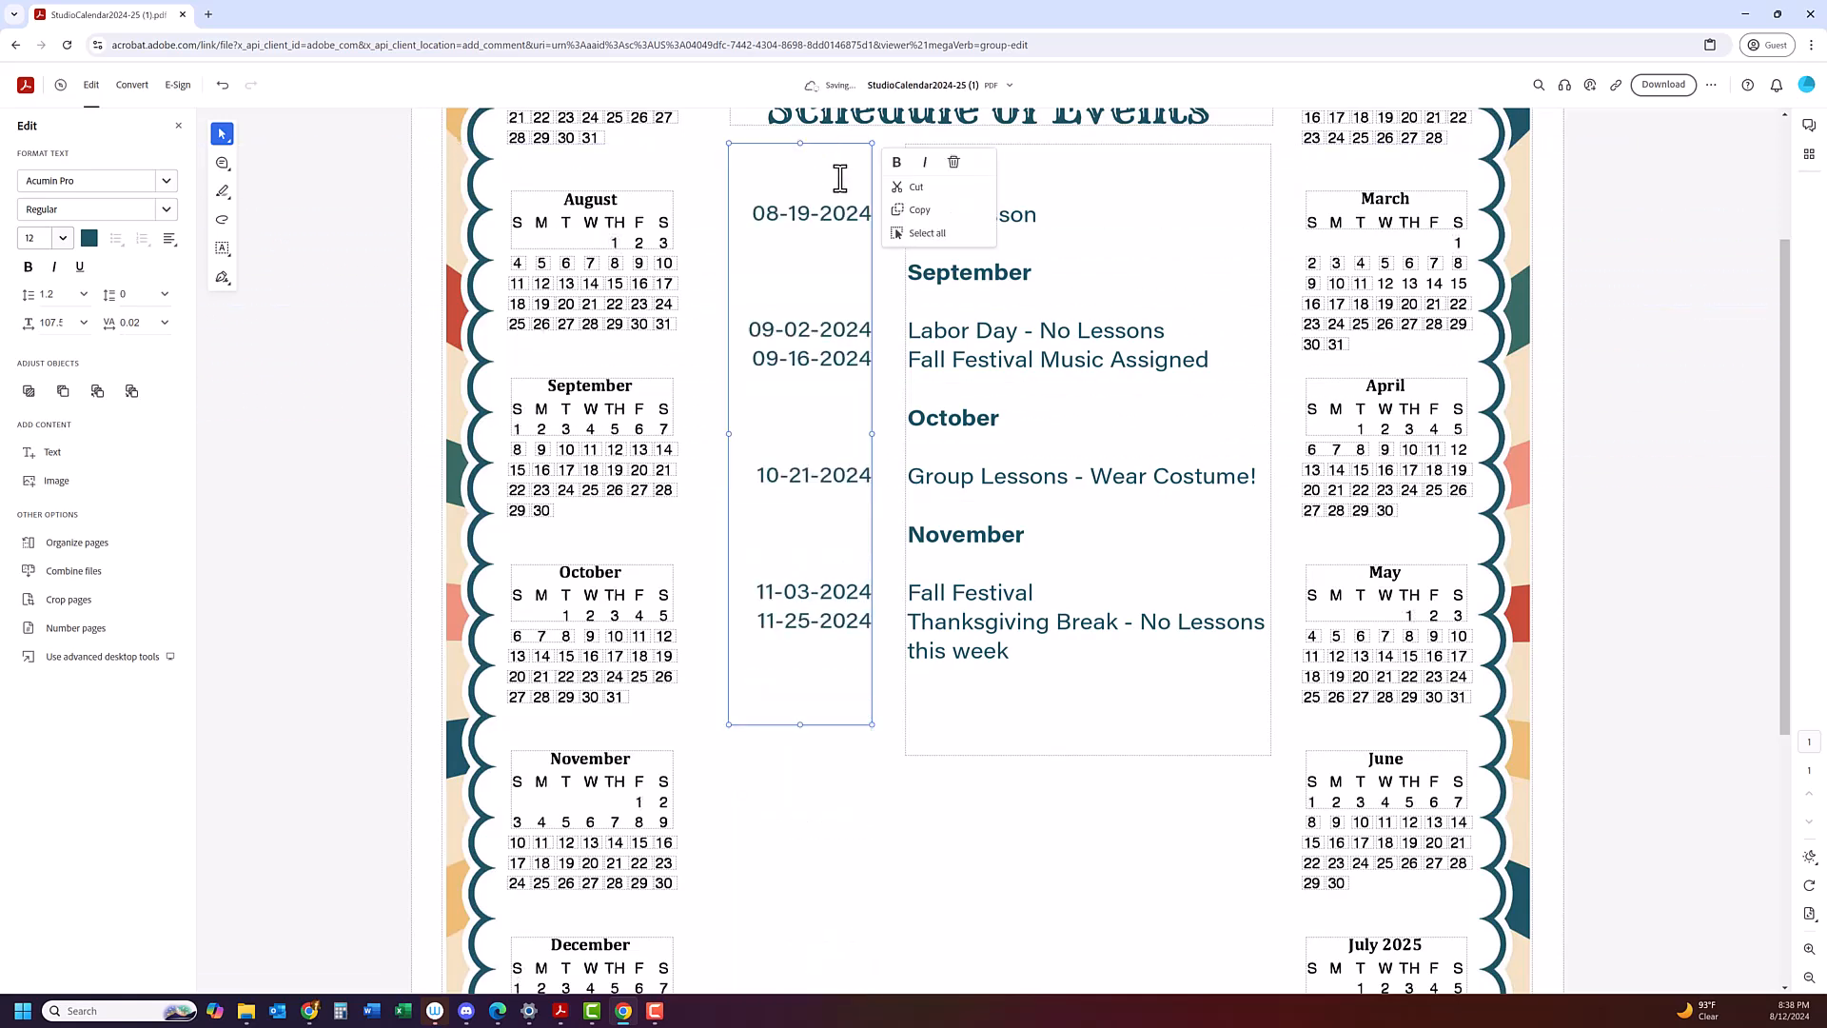
pyautogui.click(1044, 797)
pyautogui.scroll(3, 1047, 667)
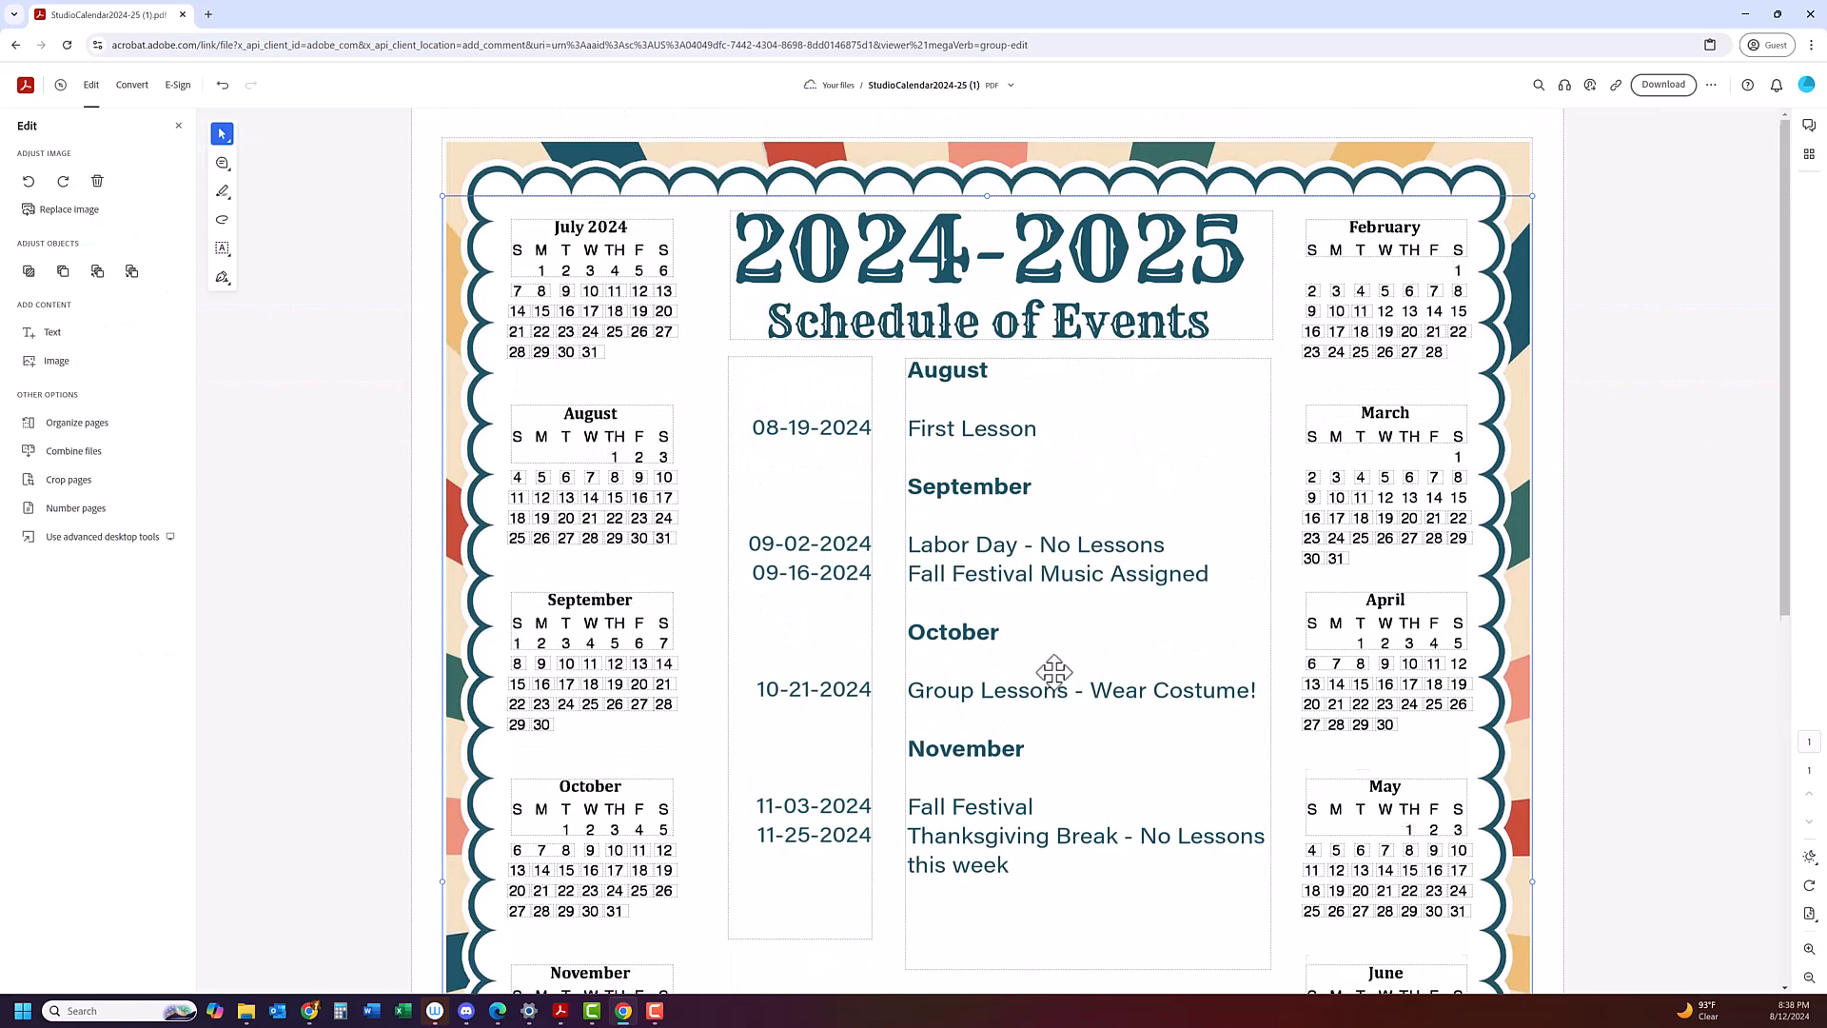
pyautogui.scroll(-3, 1095, 895)
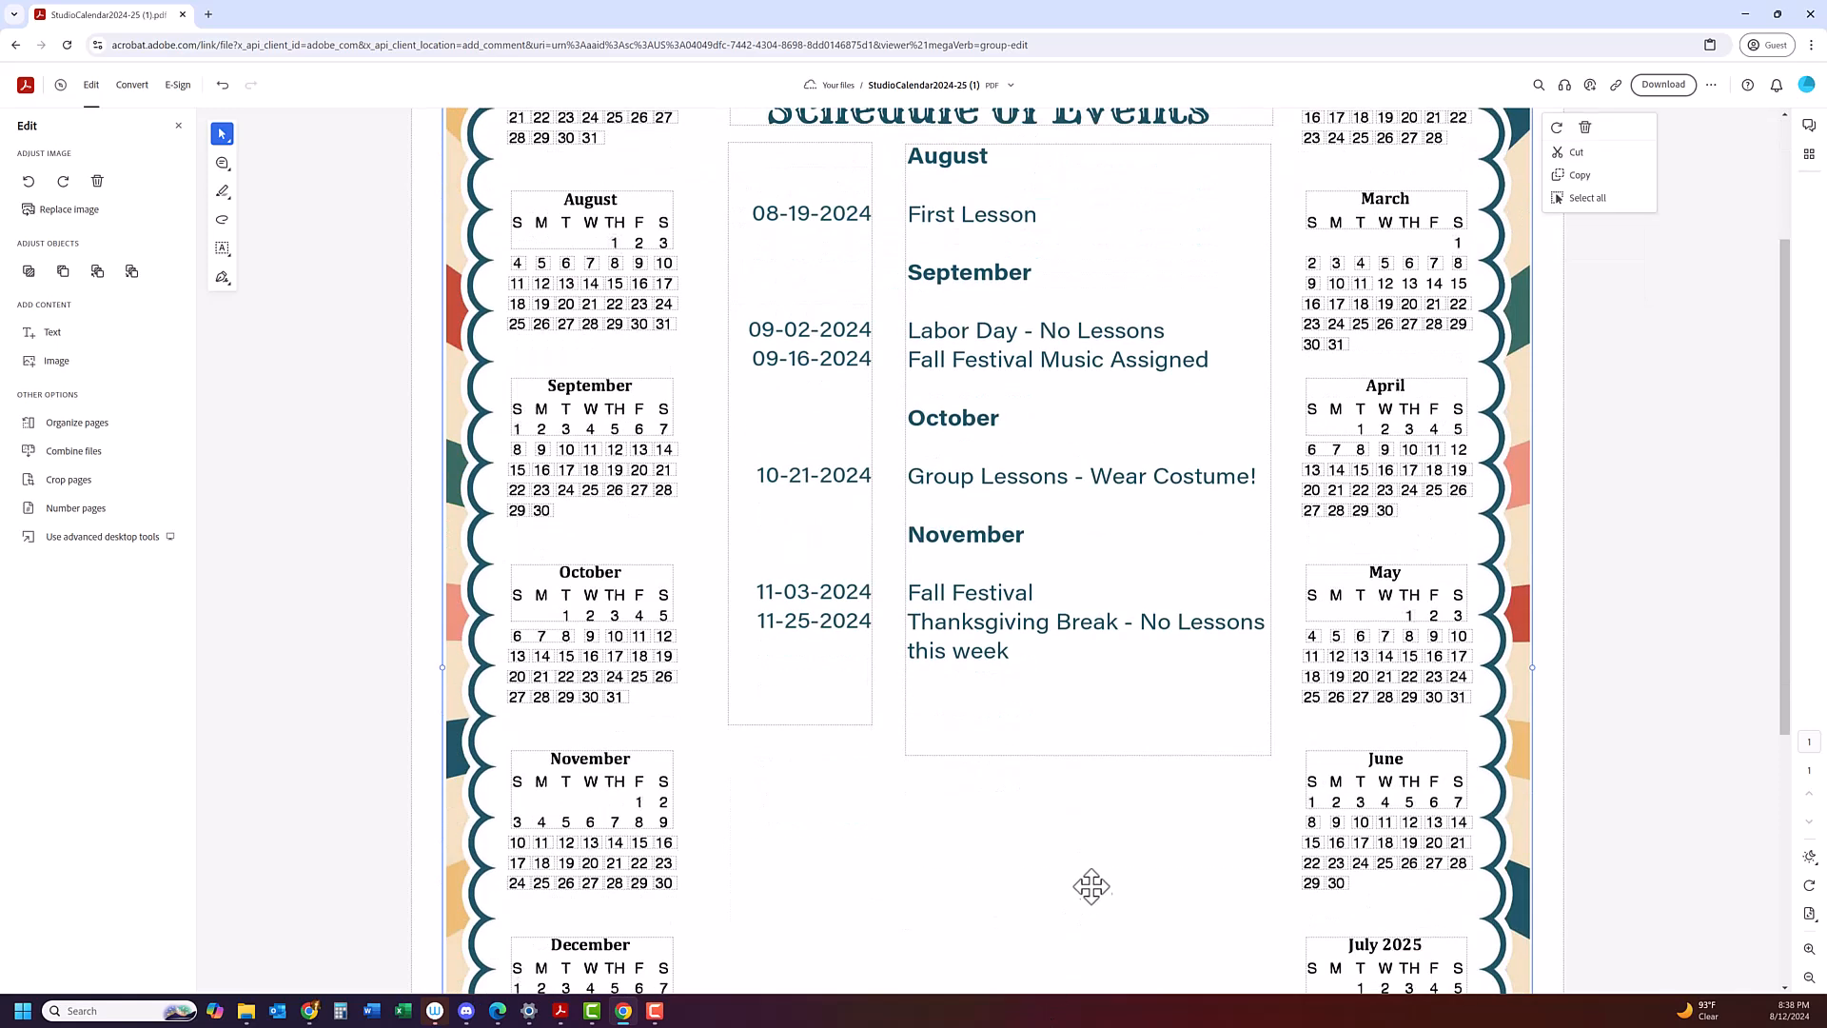
pyautogui.scroll(3, 1100, 805)
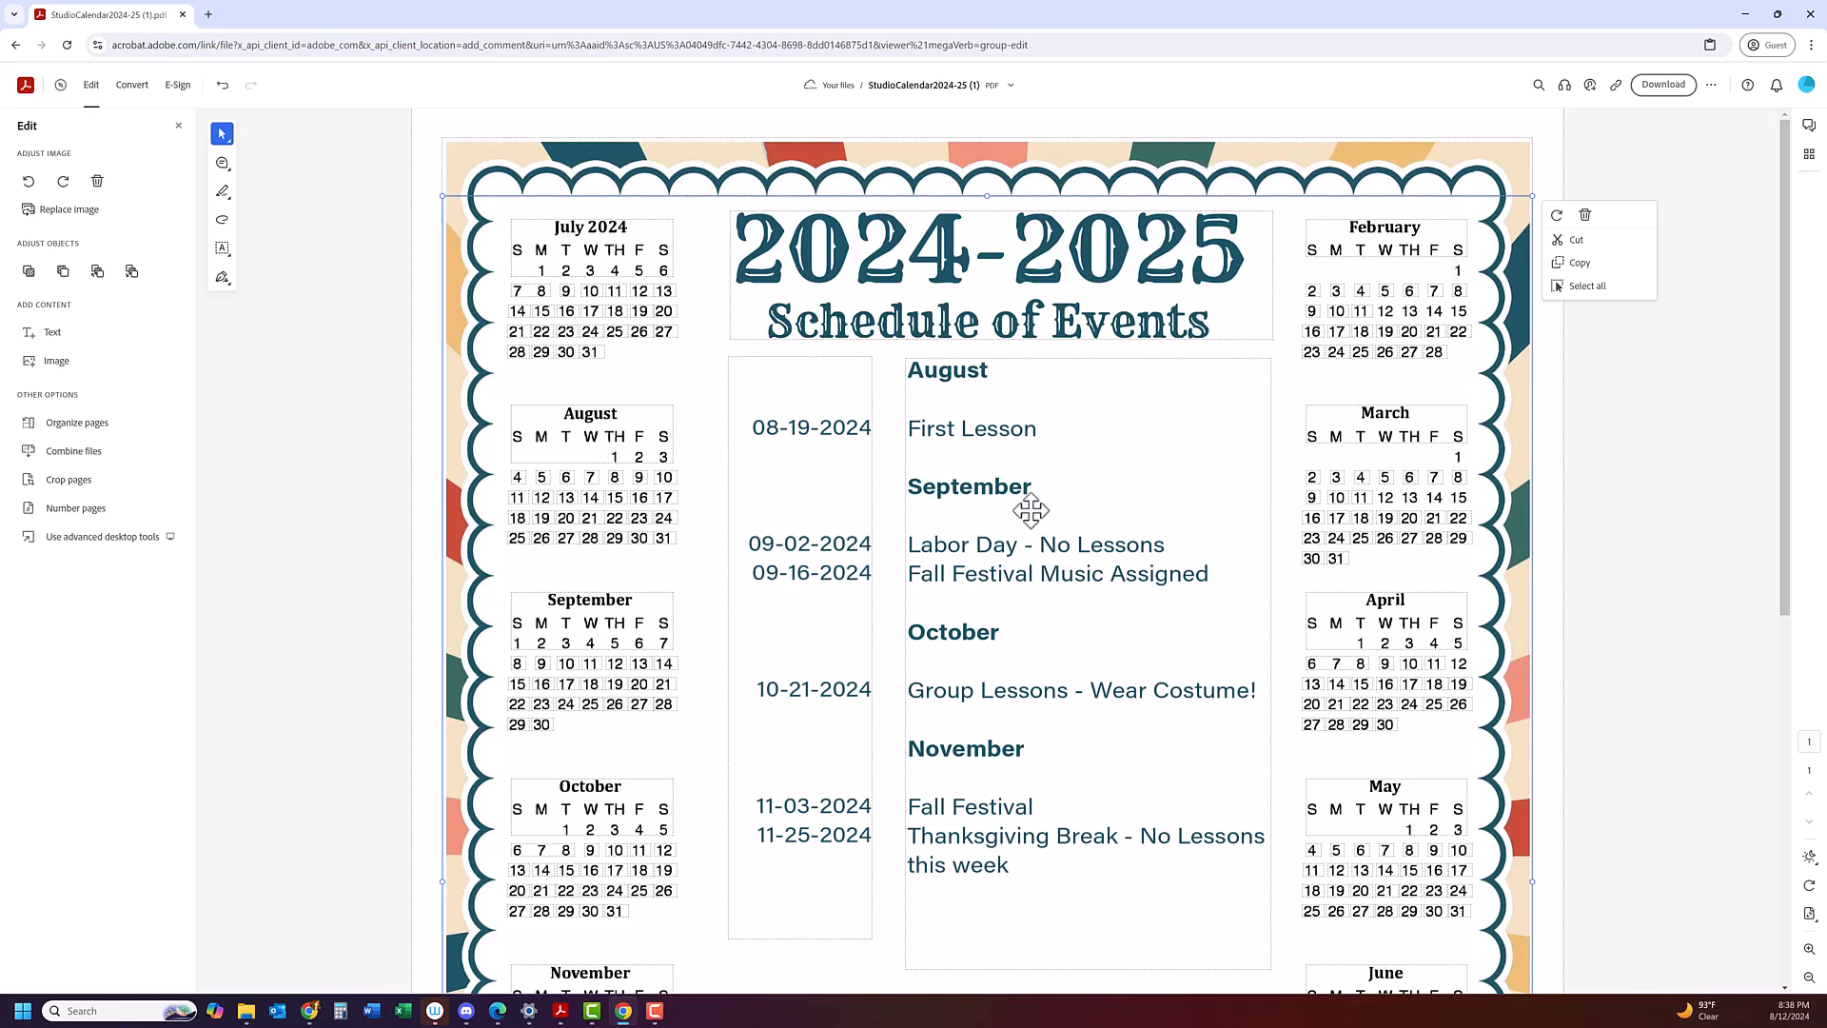
# Open the download options for the finished calendar and review the PDF and other available file formats.
pyautogui.click(1664, 87)
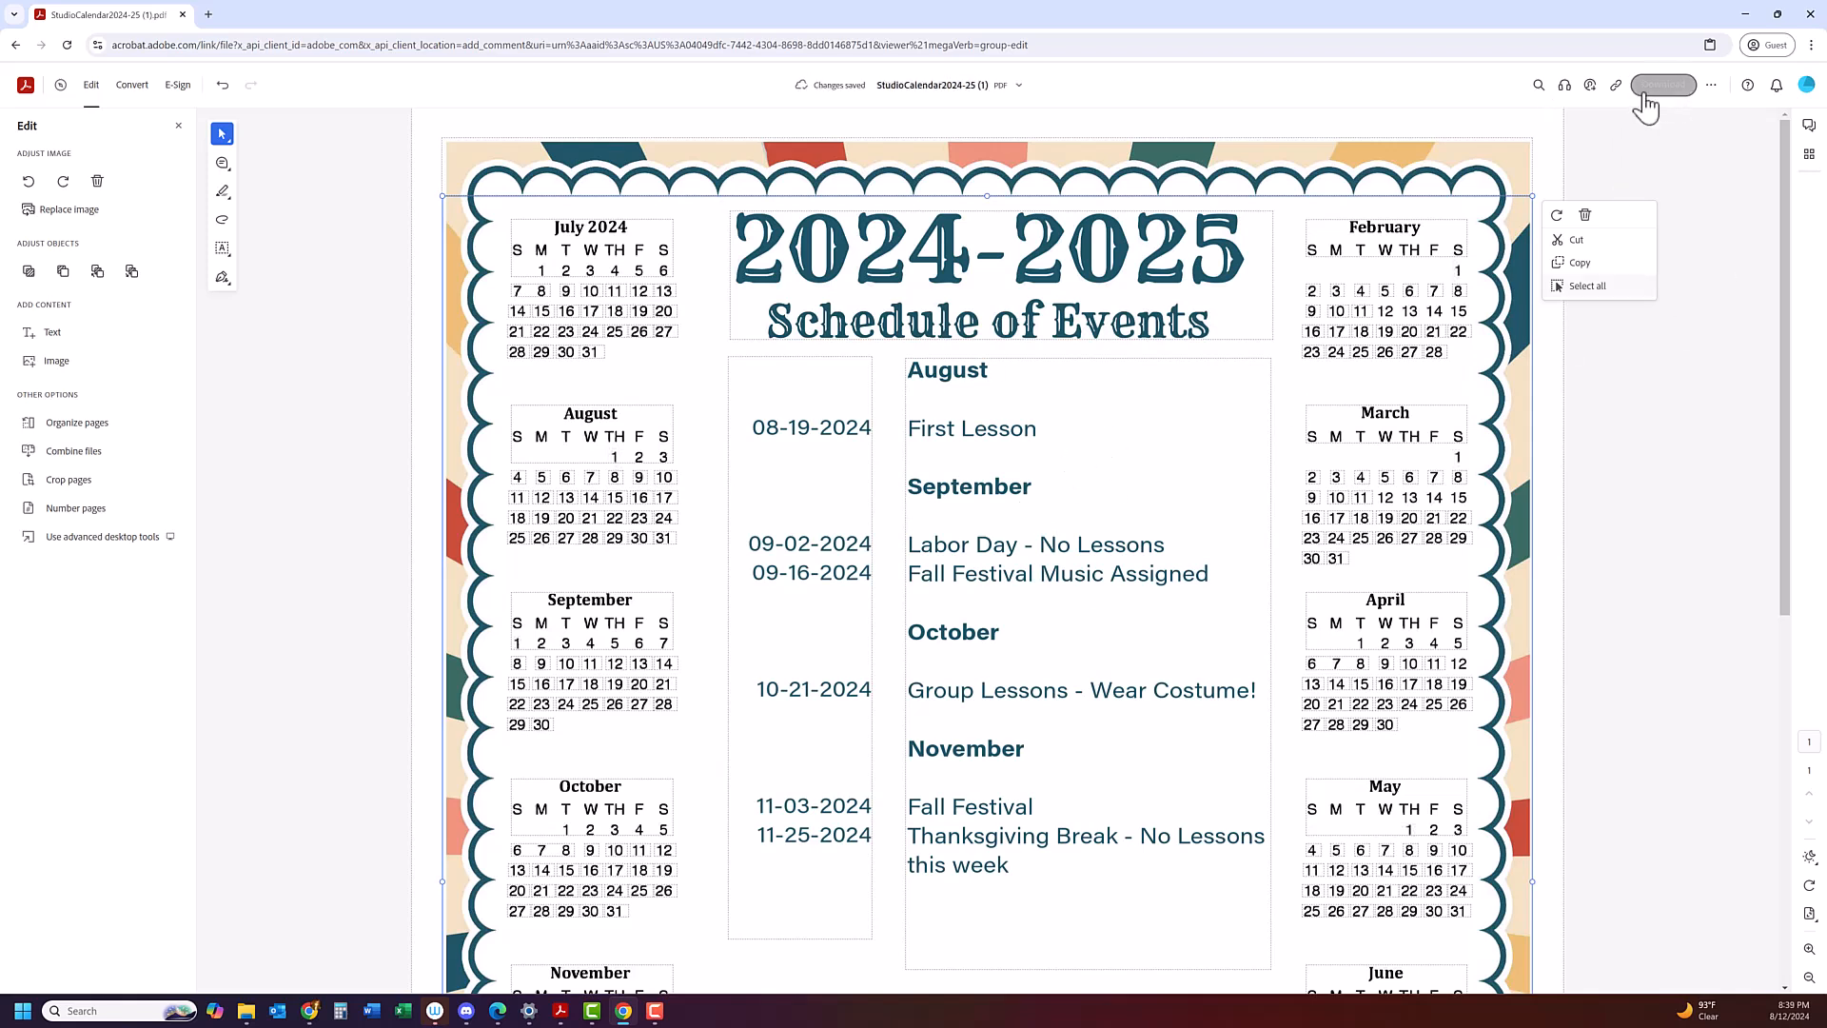
pyautogui.click(1656, 92)
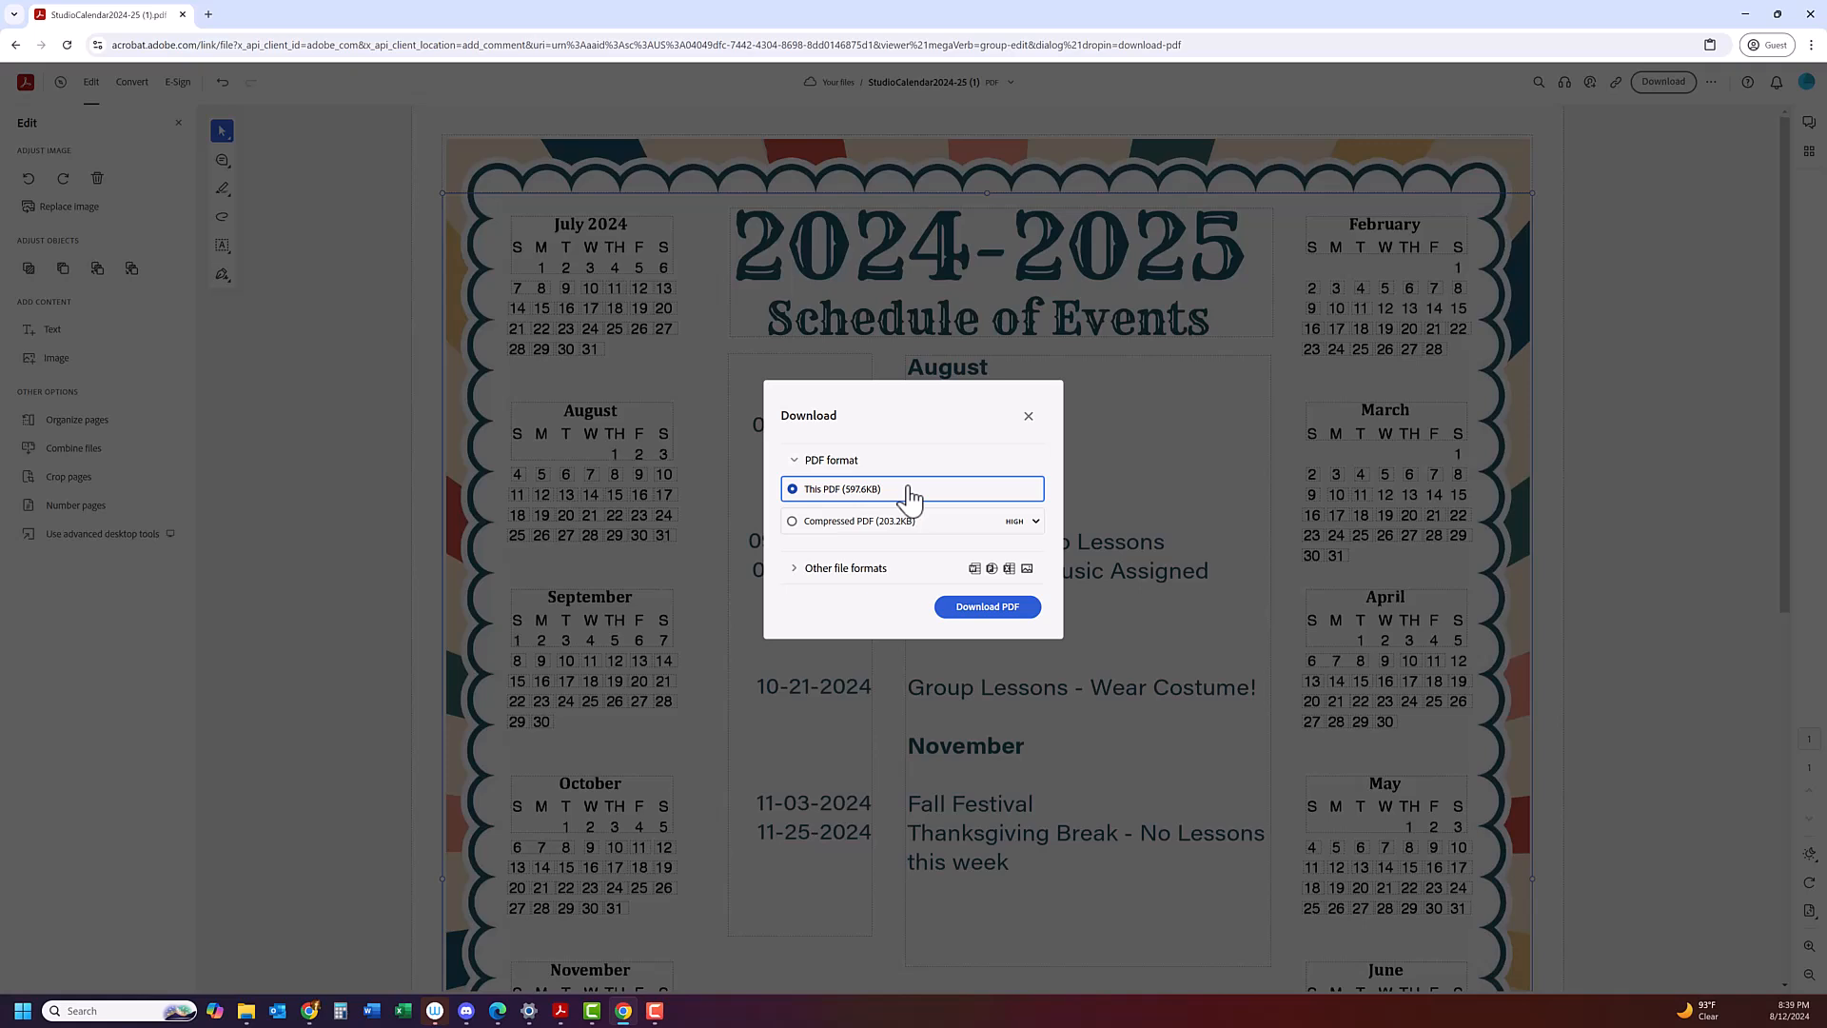
pyautogui.click(795, 571)
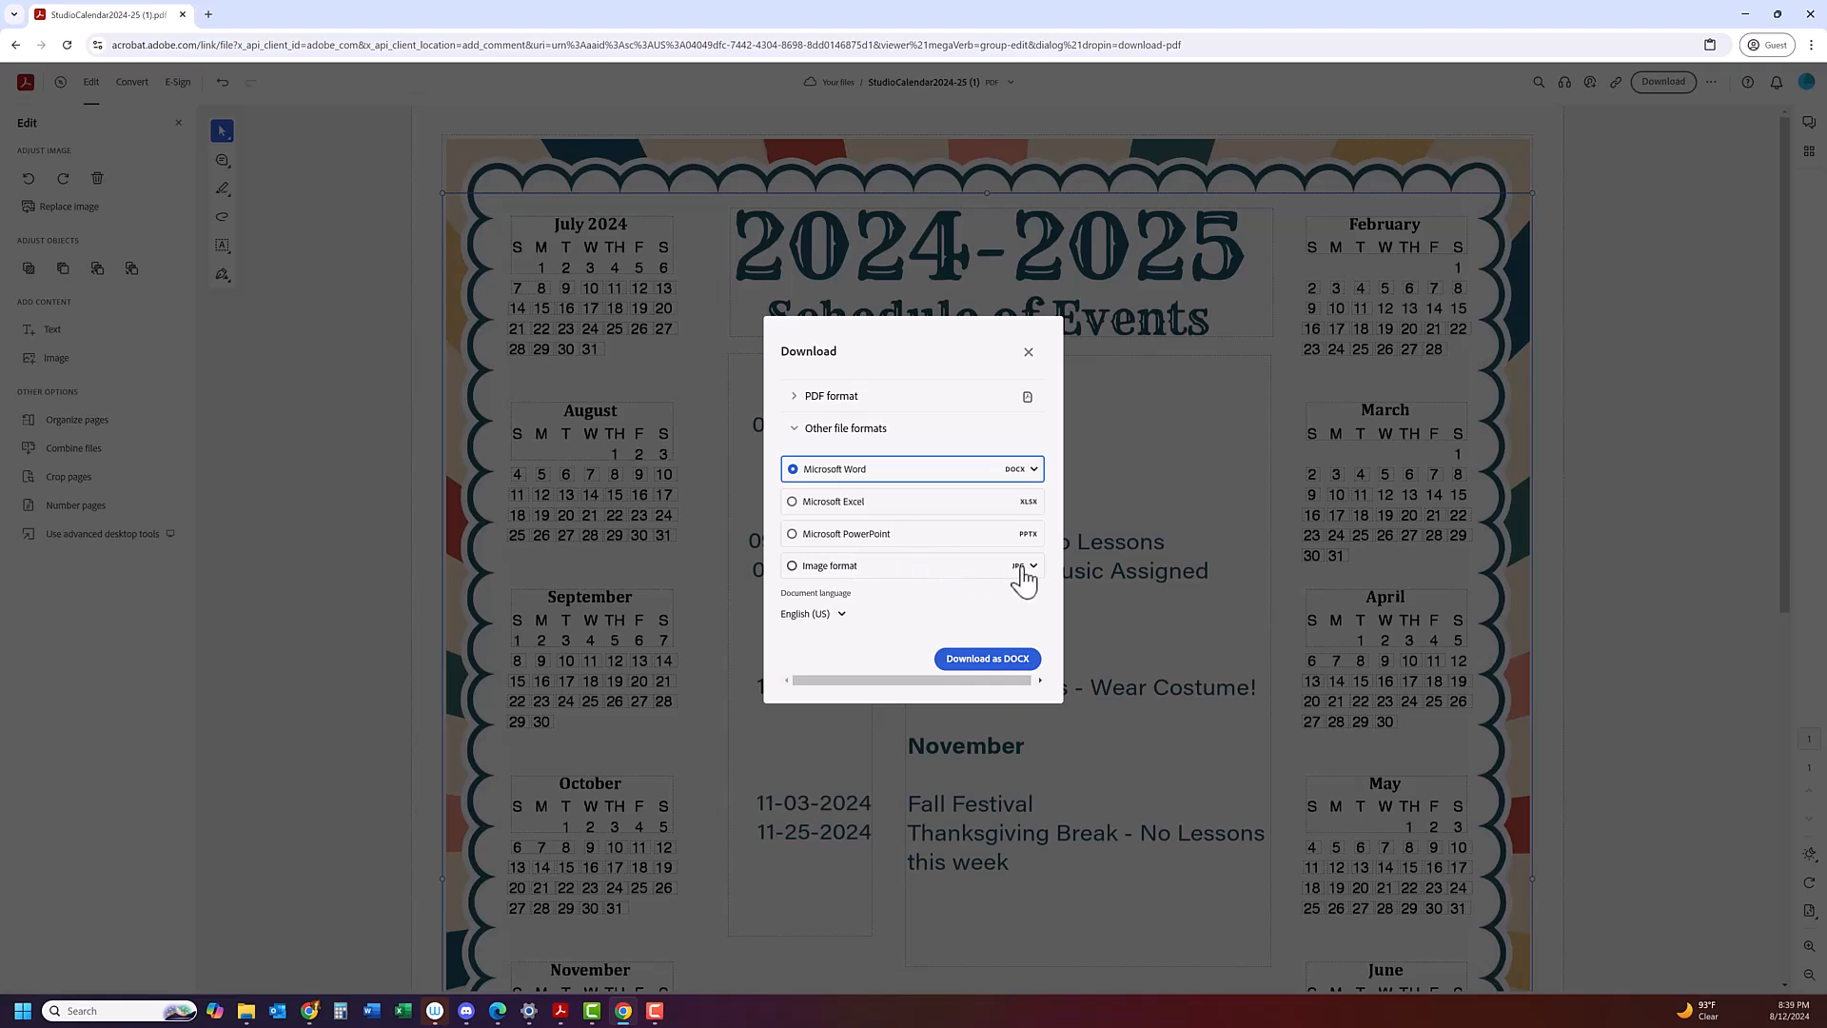
pyautogui.click(790, 395)
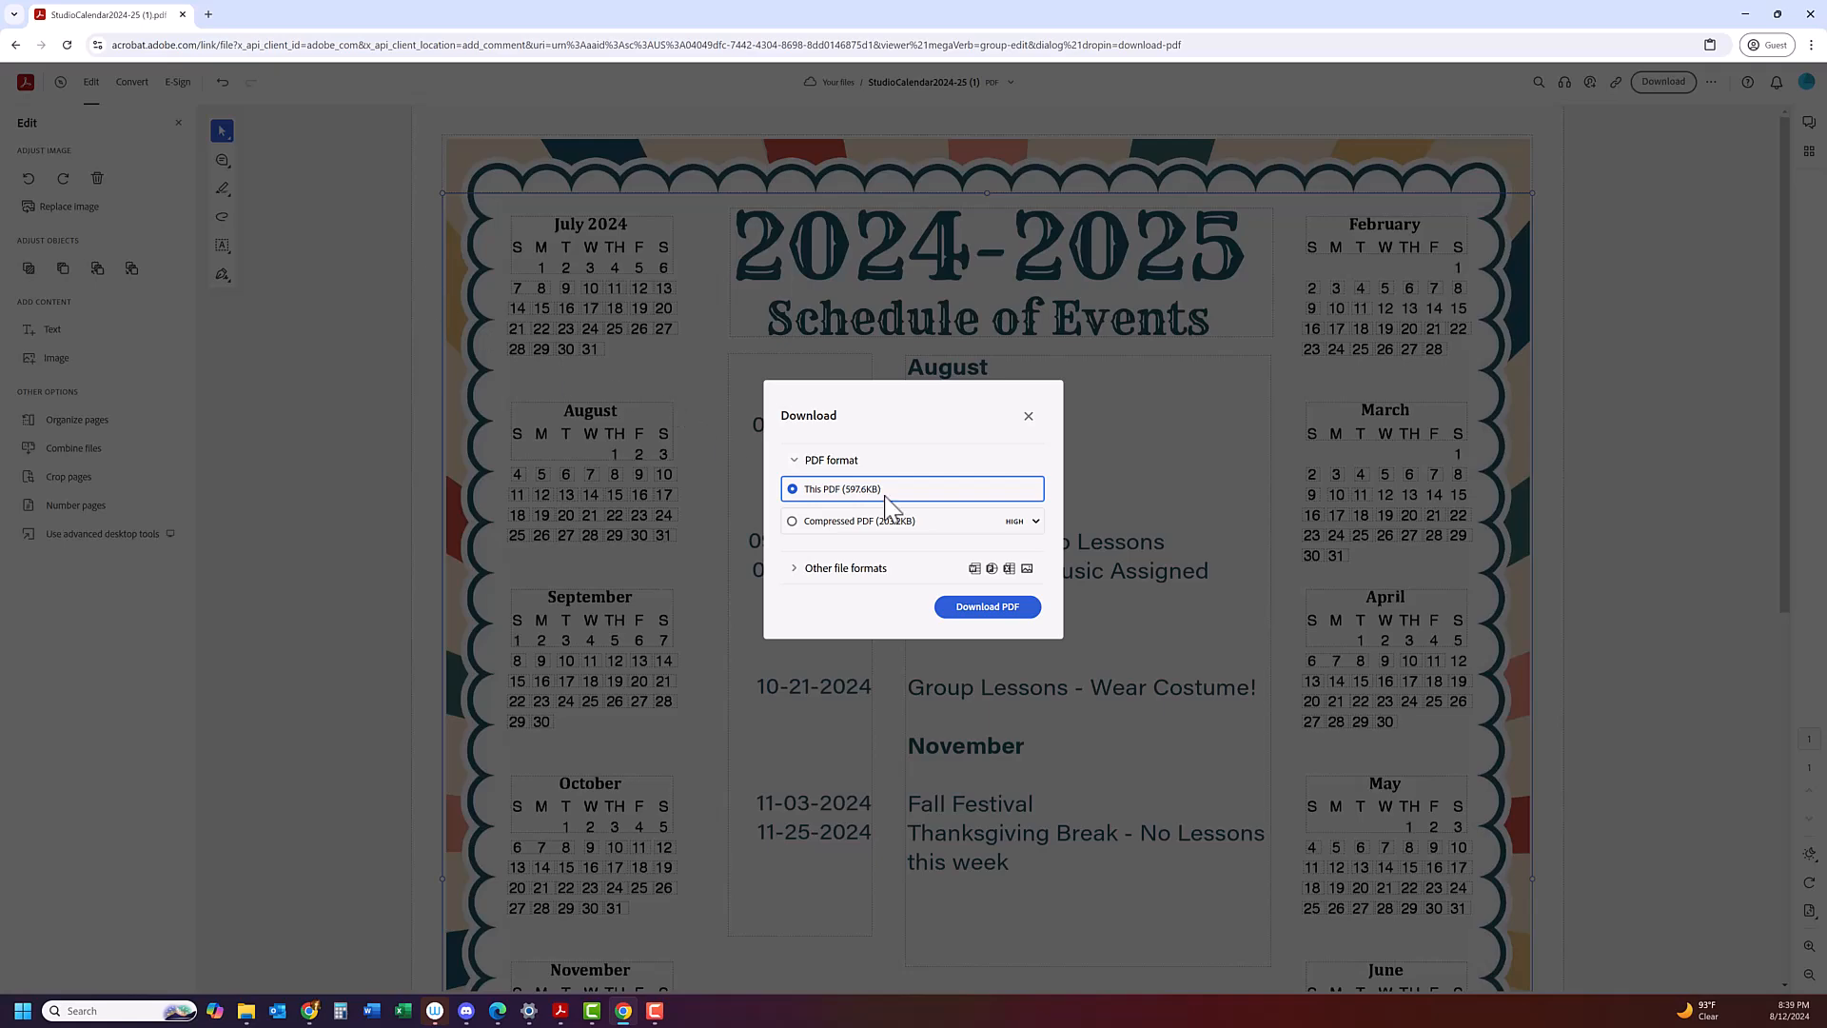
# Download the uncompressed calendar PDF as "StudioCalendar2024-25 edited" and open the downloaded copy.
pyautogui.click(980, 609)
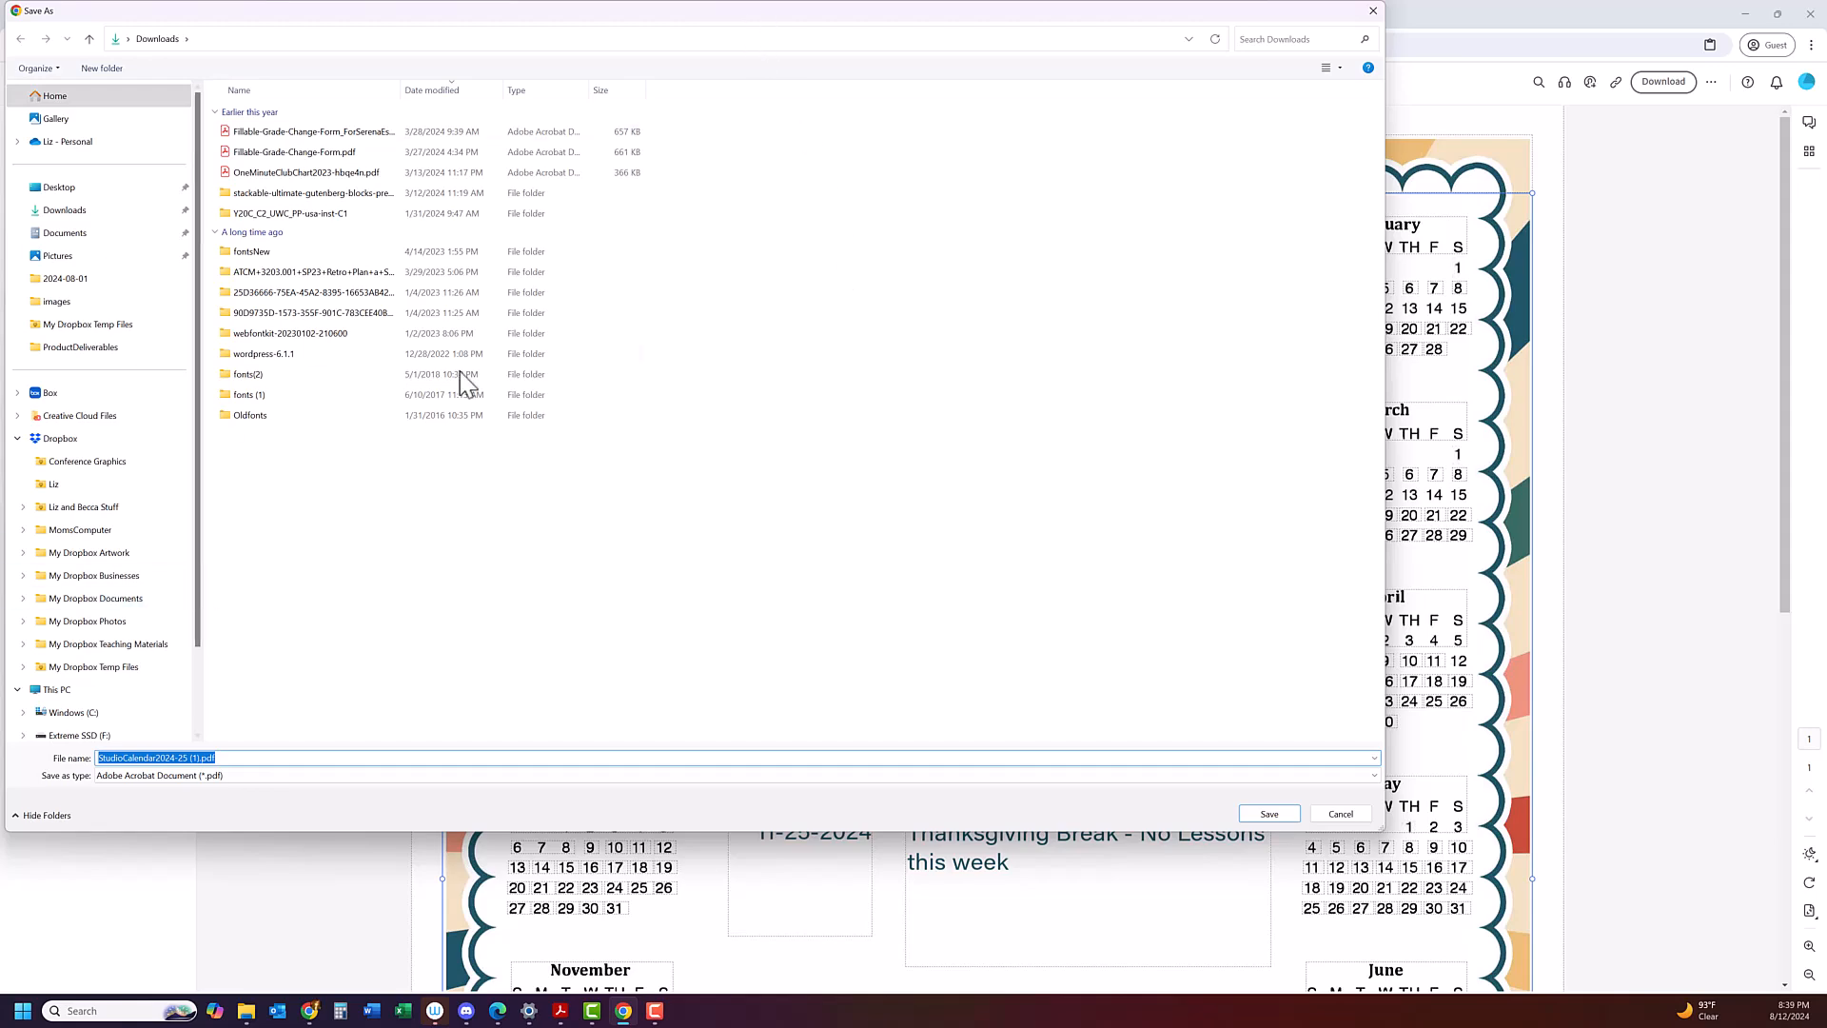
pyautogui.moveTo(910, 12); pyautogui.dragTo(0, 328)
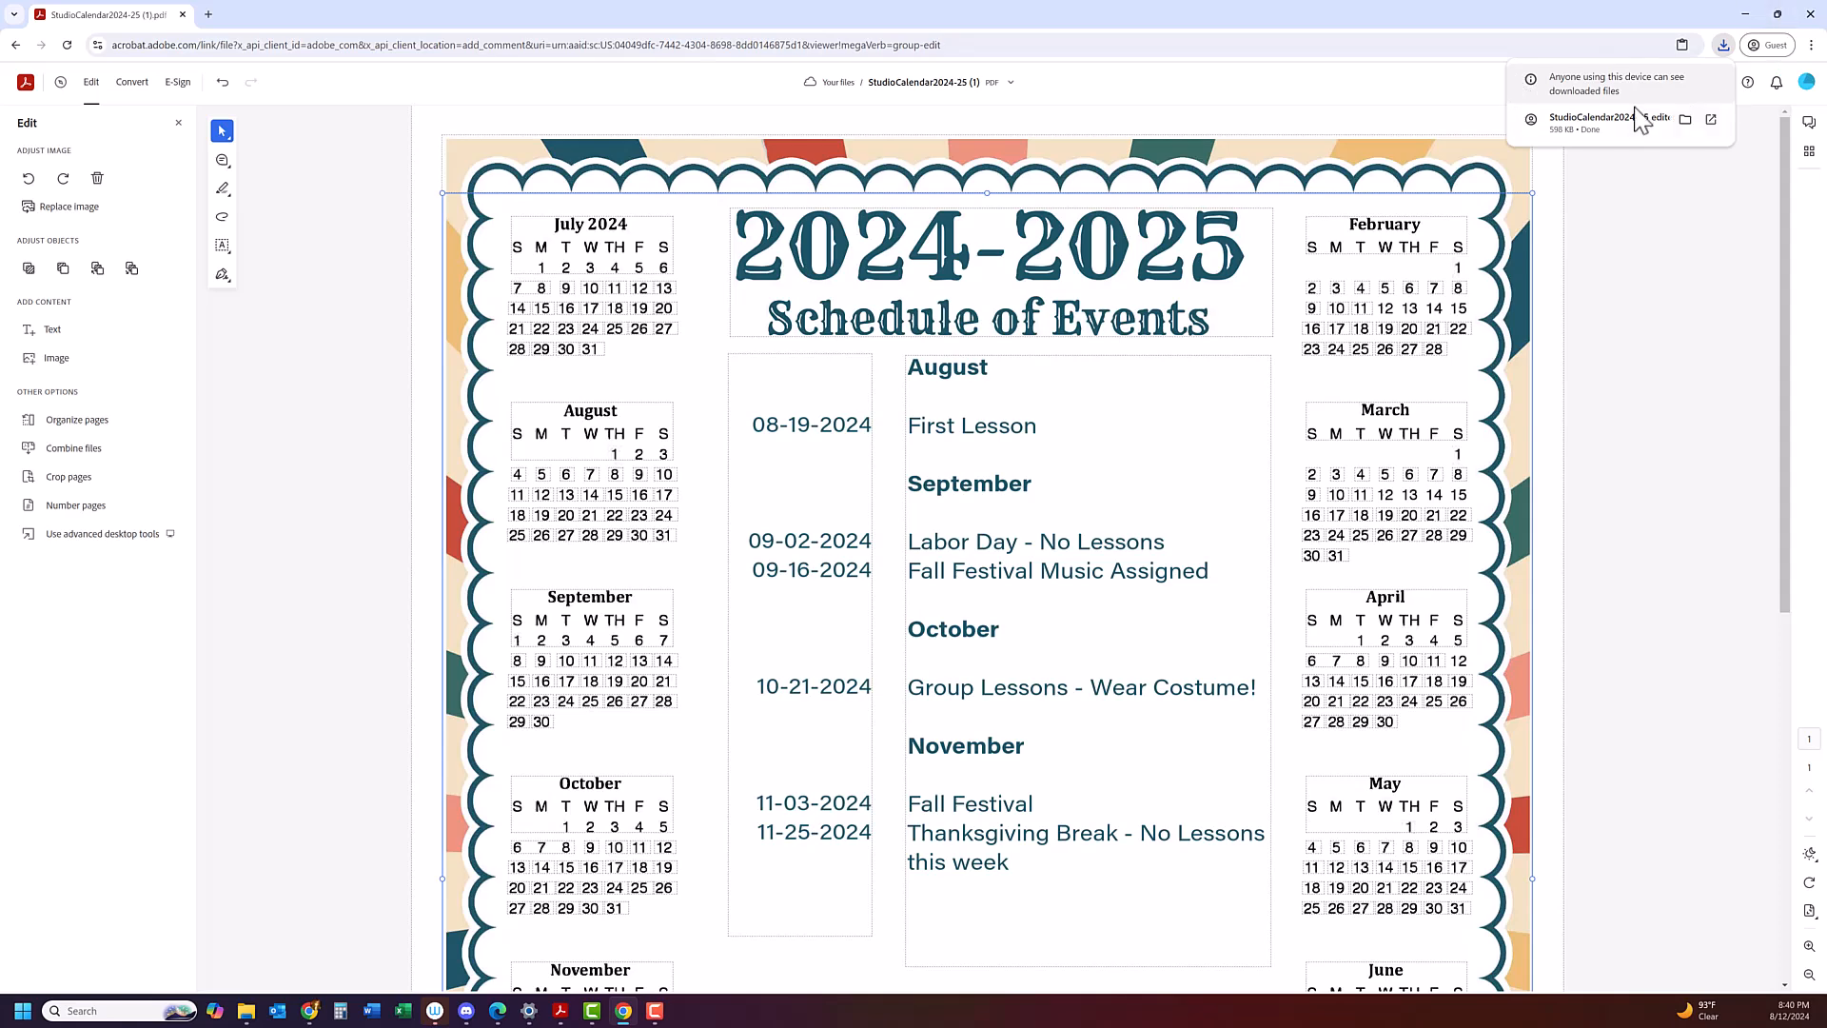
pyautogui.click(1608, 122)
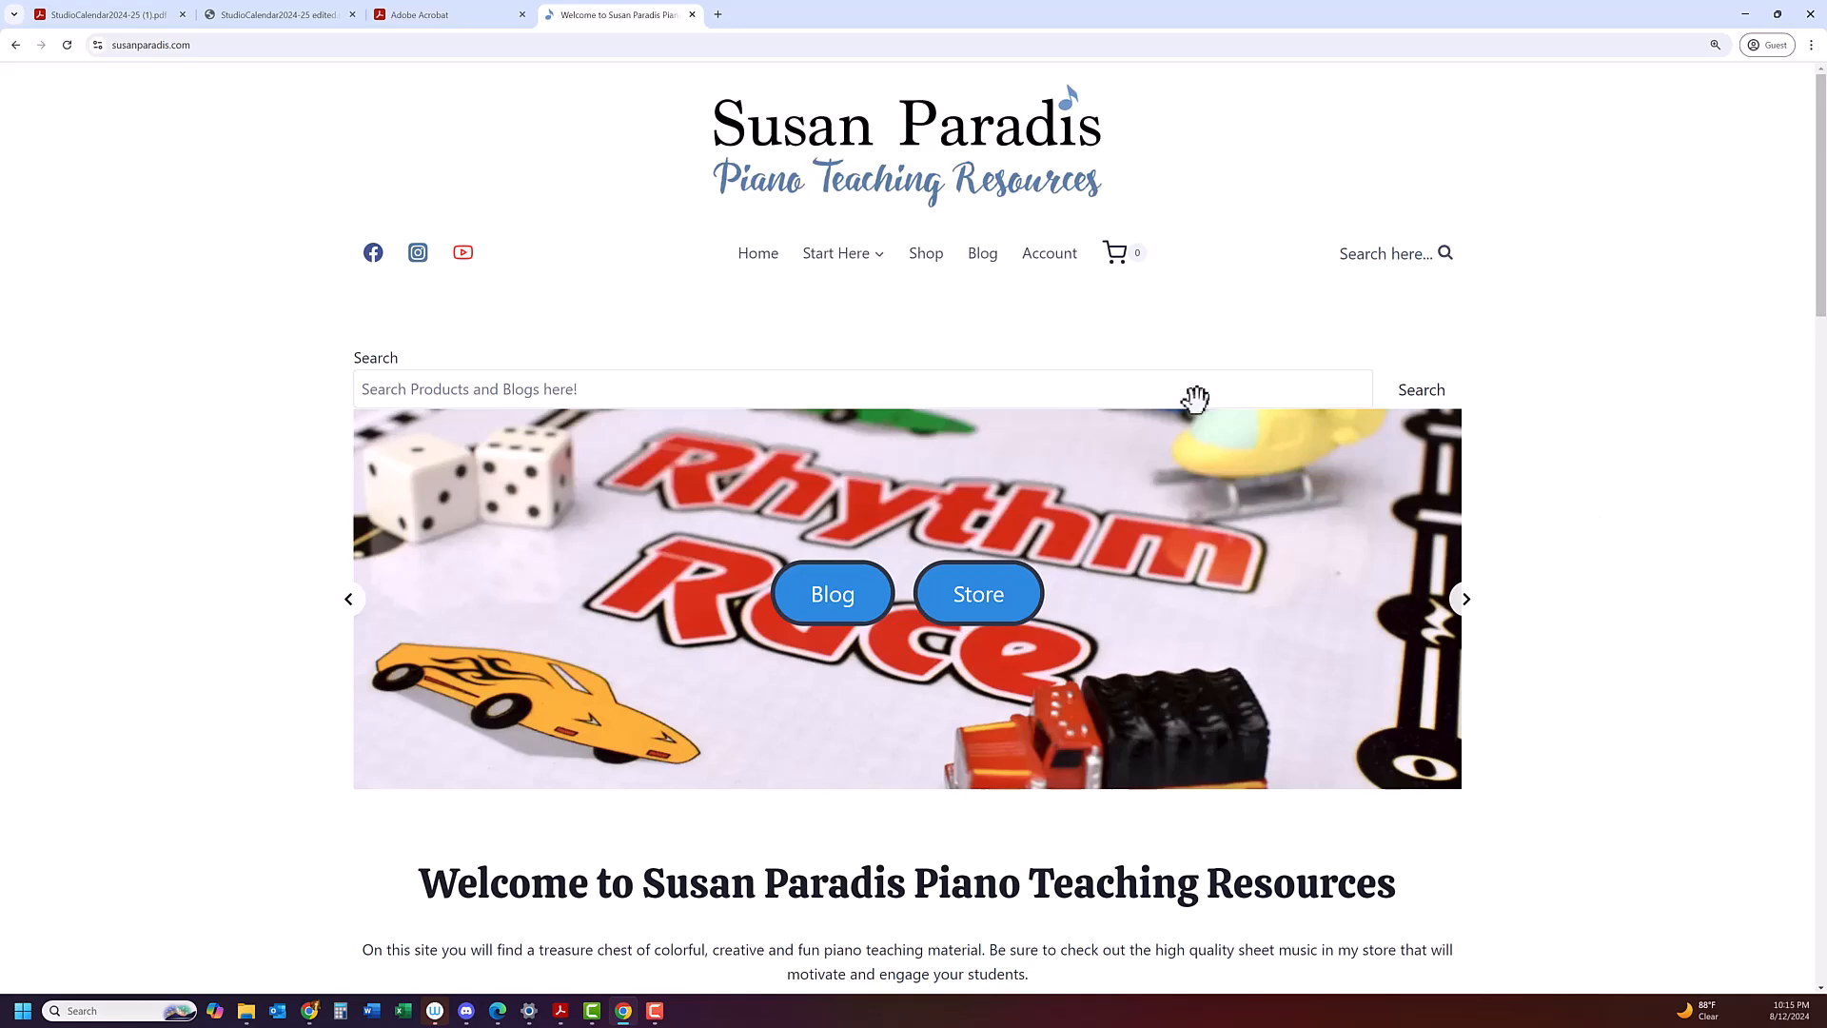
# Open the Terms of Use and Policies page on the piano teaching resources website and review its terms, studio license and refund policy.
pyautogui.moveTo(878, 257)
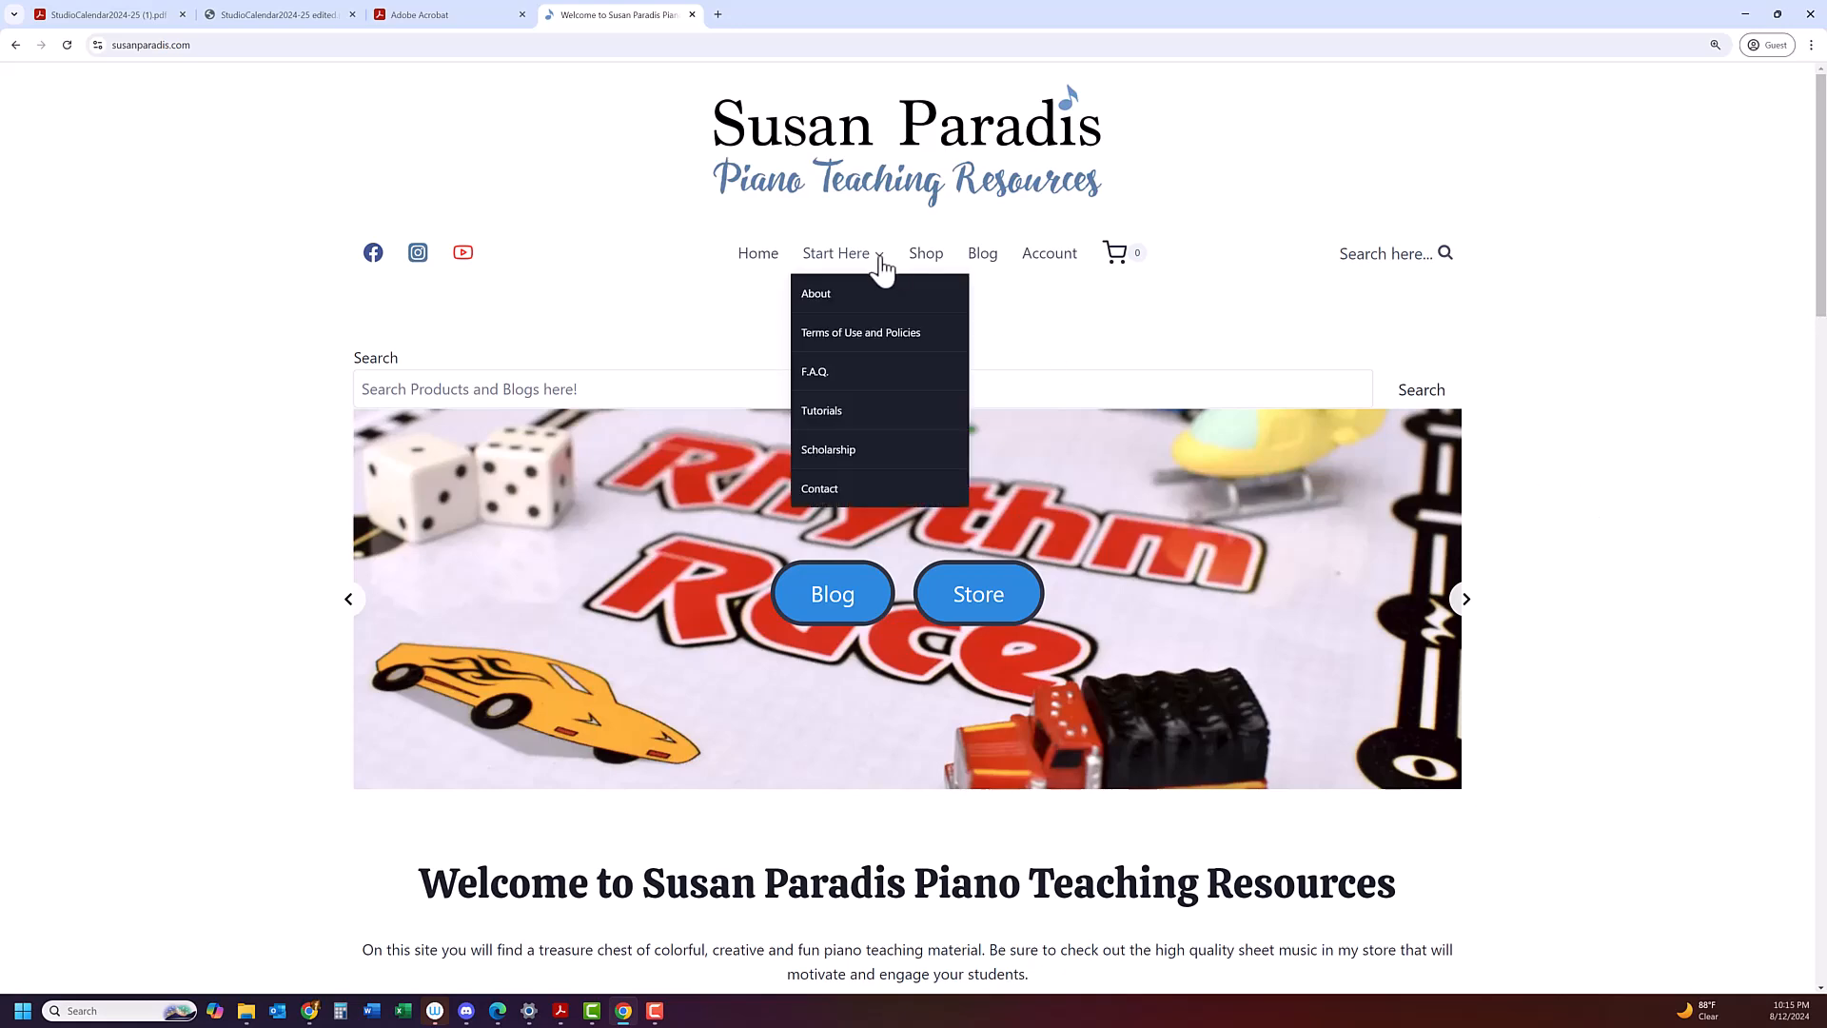
pyautogui.click(869, 335)
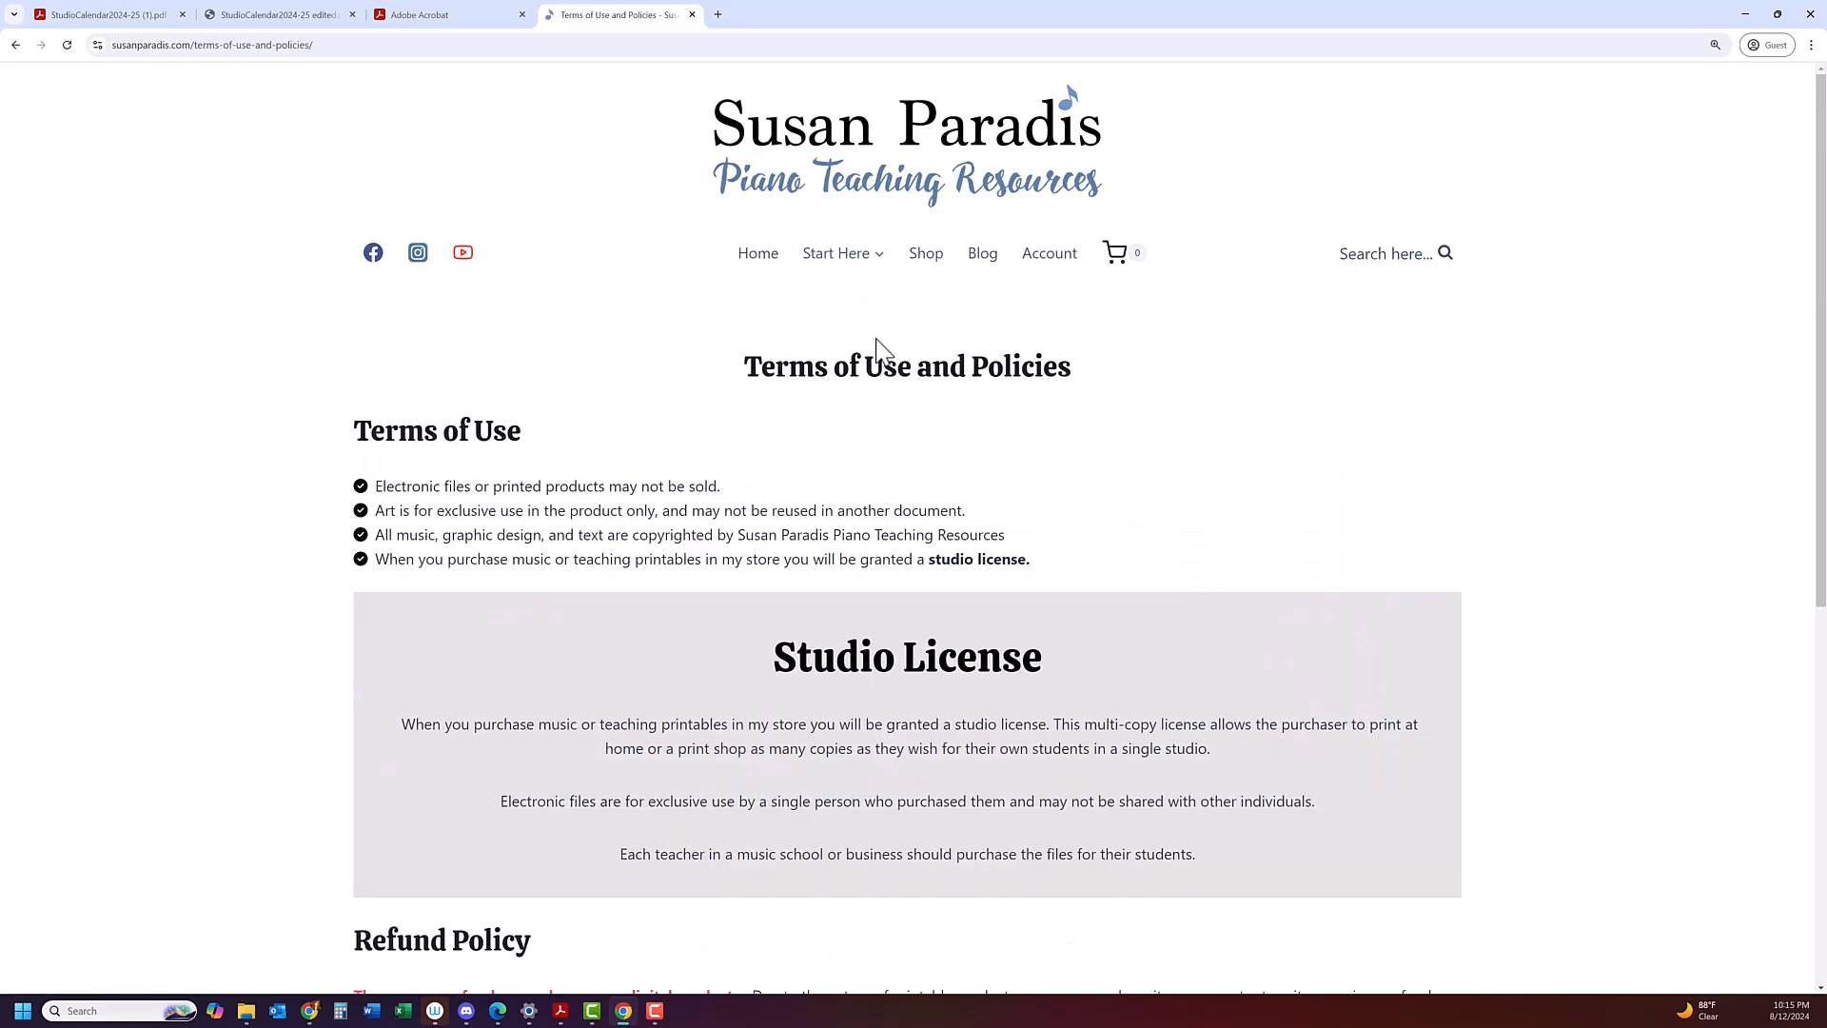
pyautogui.scroll(-3, 876, 344)
pyautogui.scroll(-4, 877, 339)
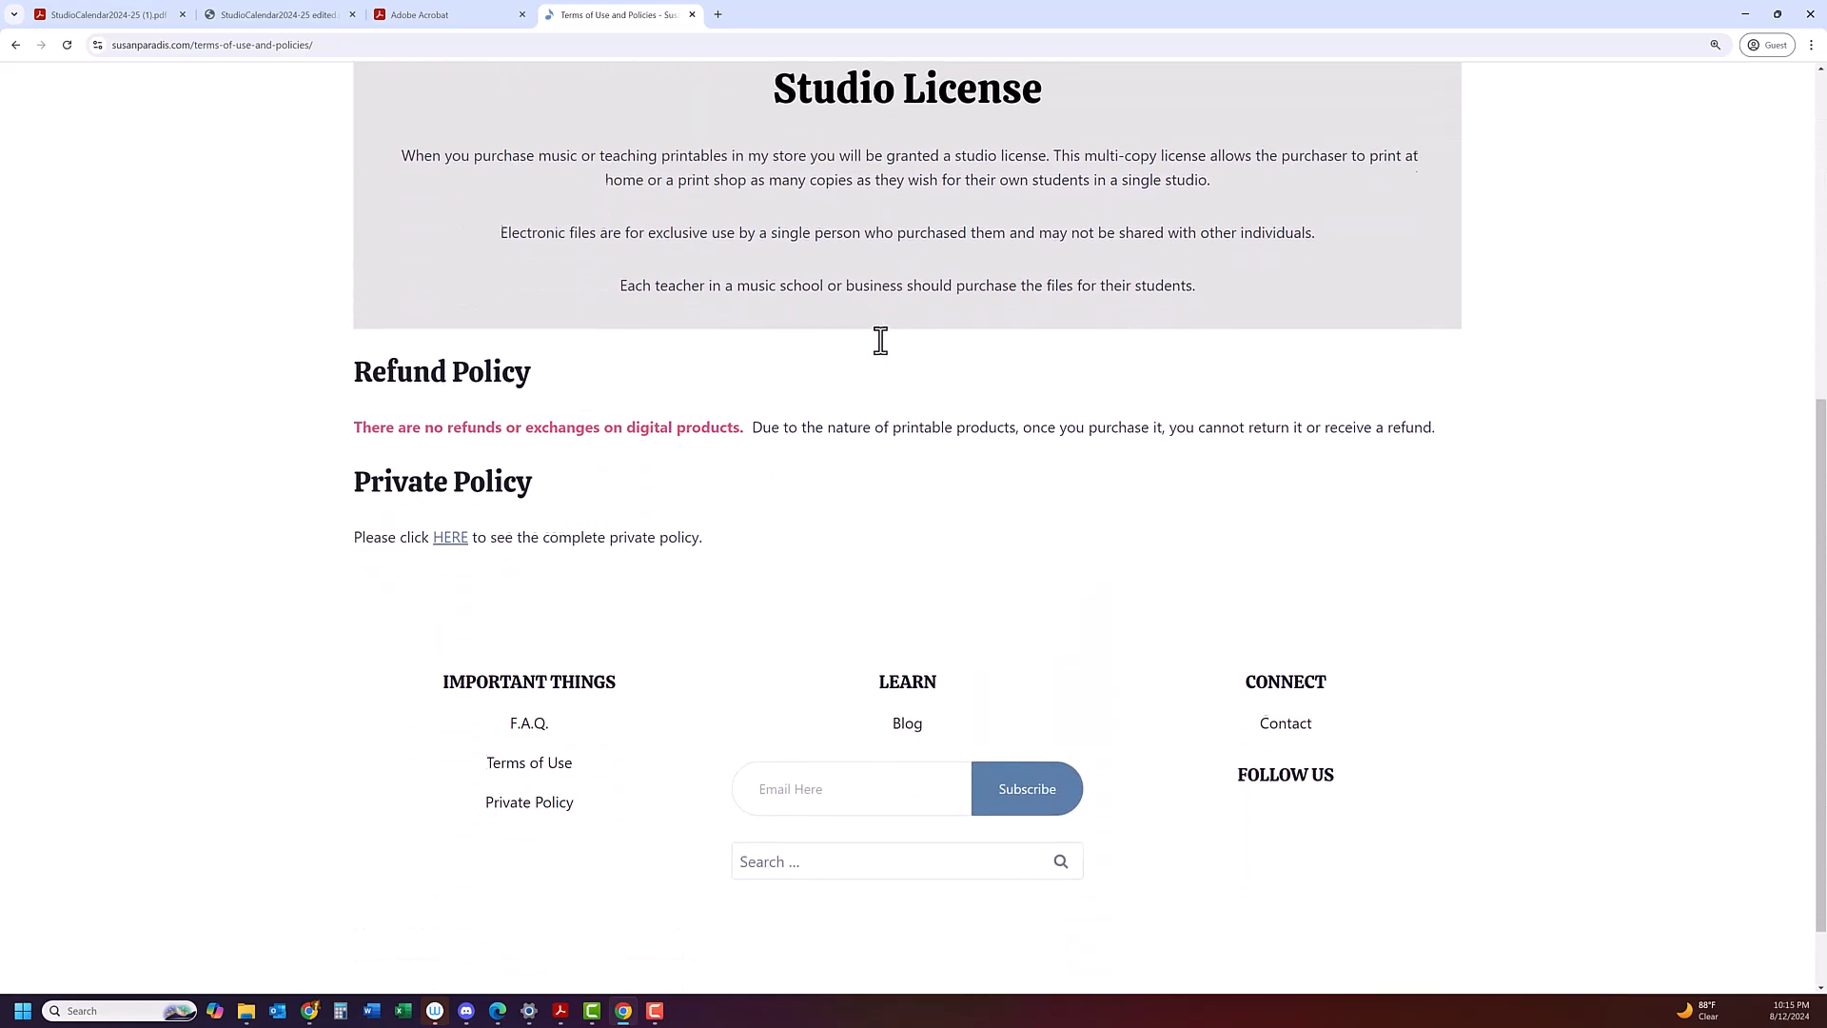
pyautogui.scroll(5, 881, 340)
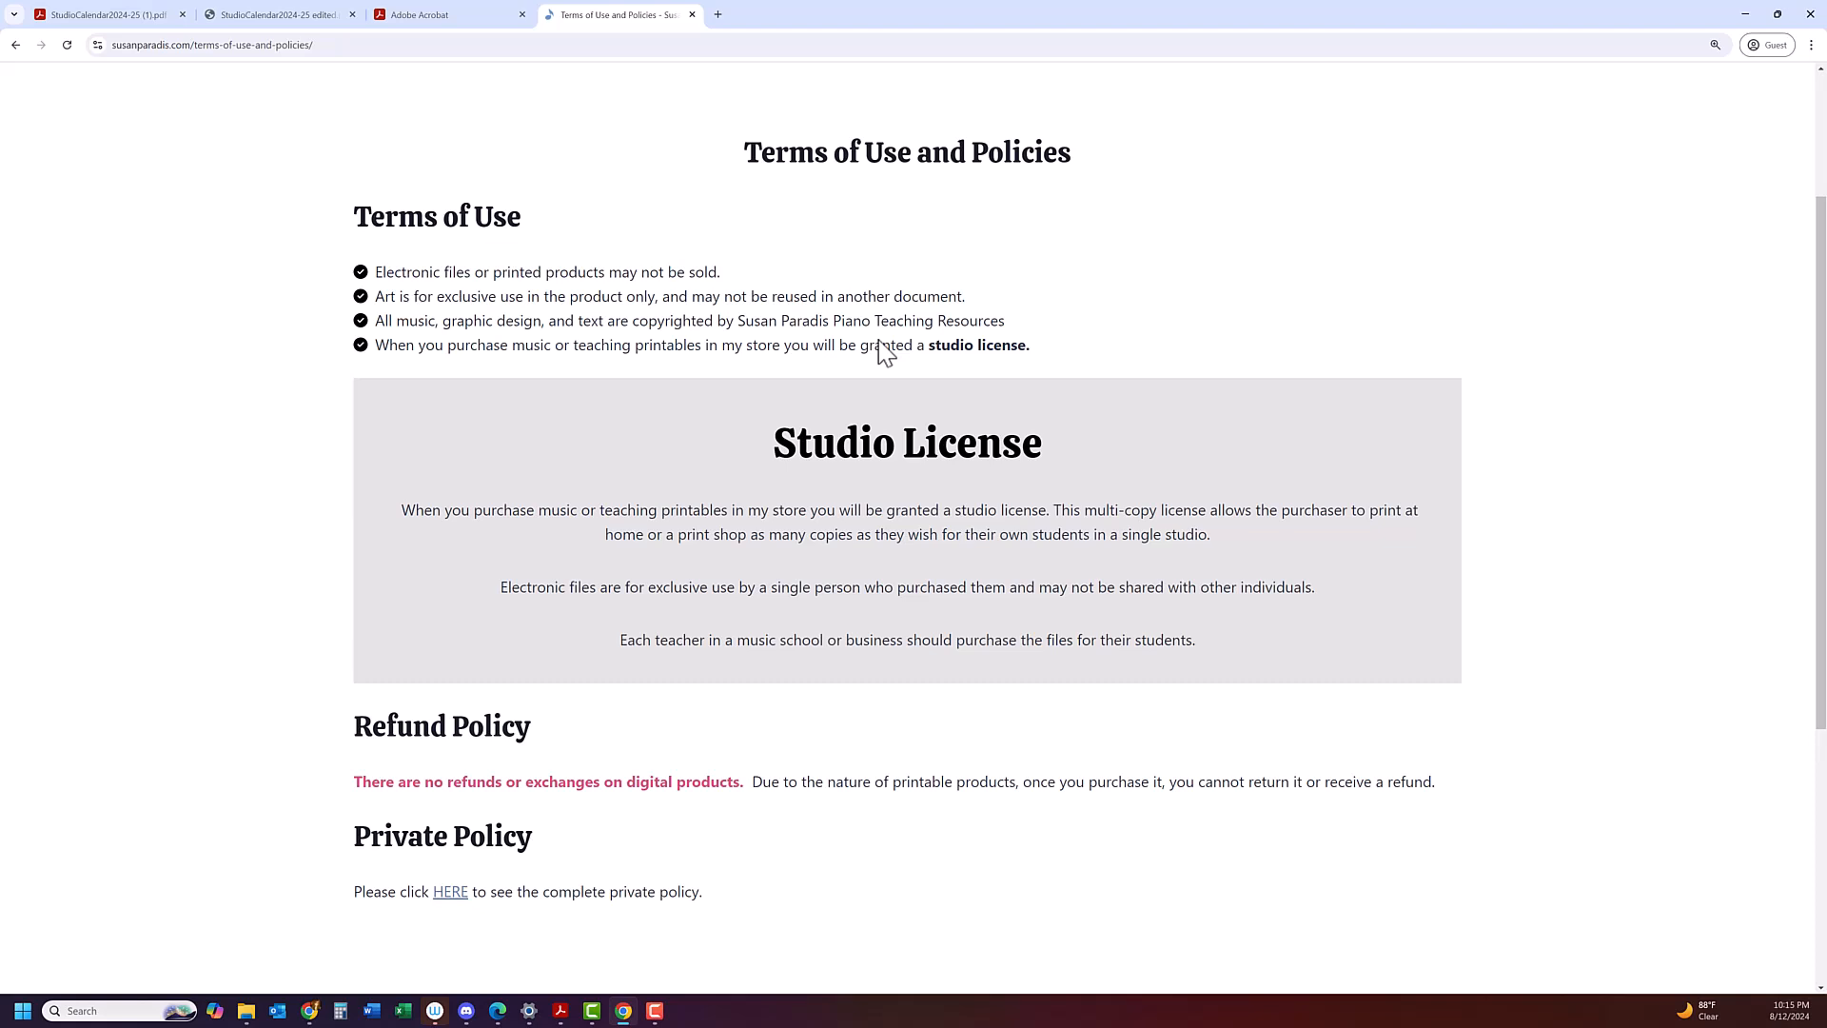
pyautogui.scroll(2, 886, 352)
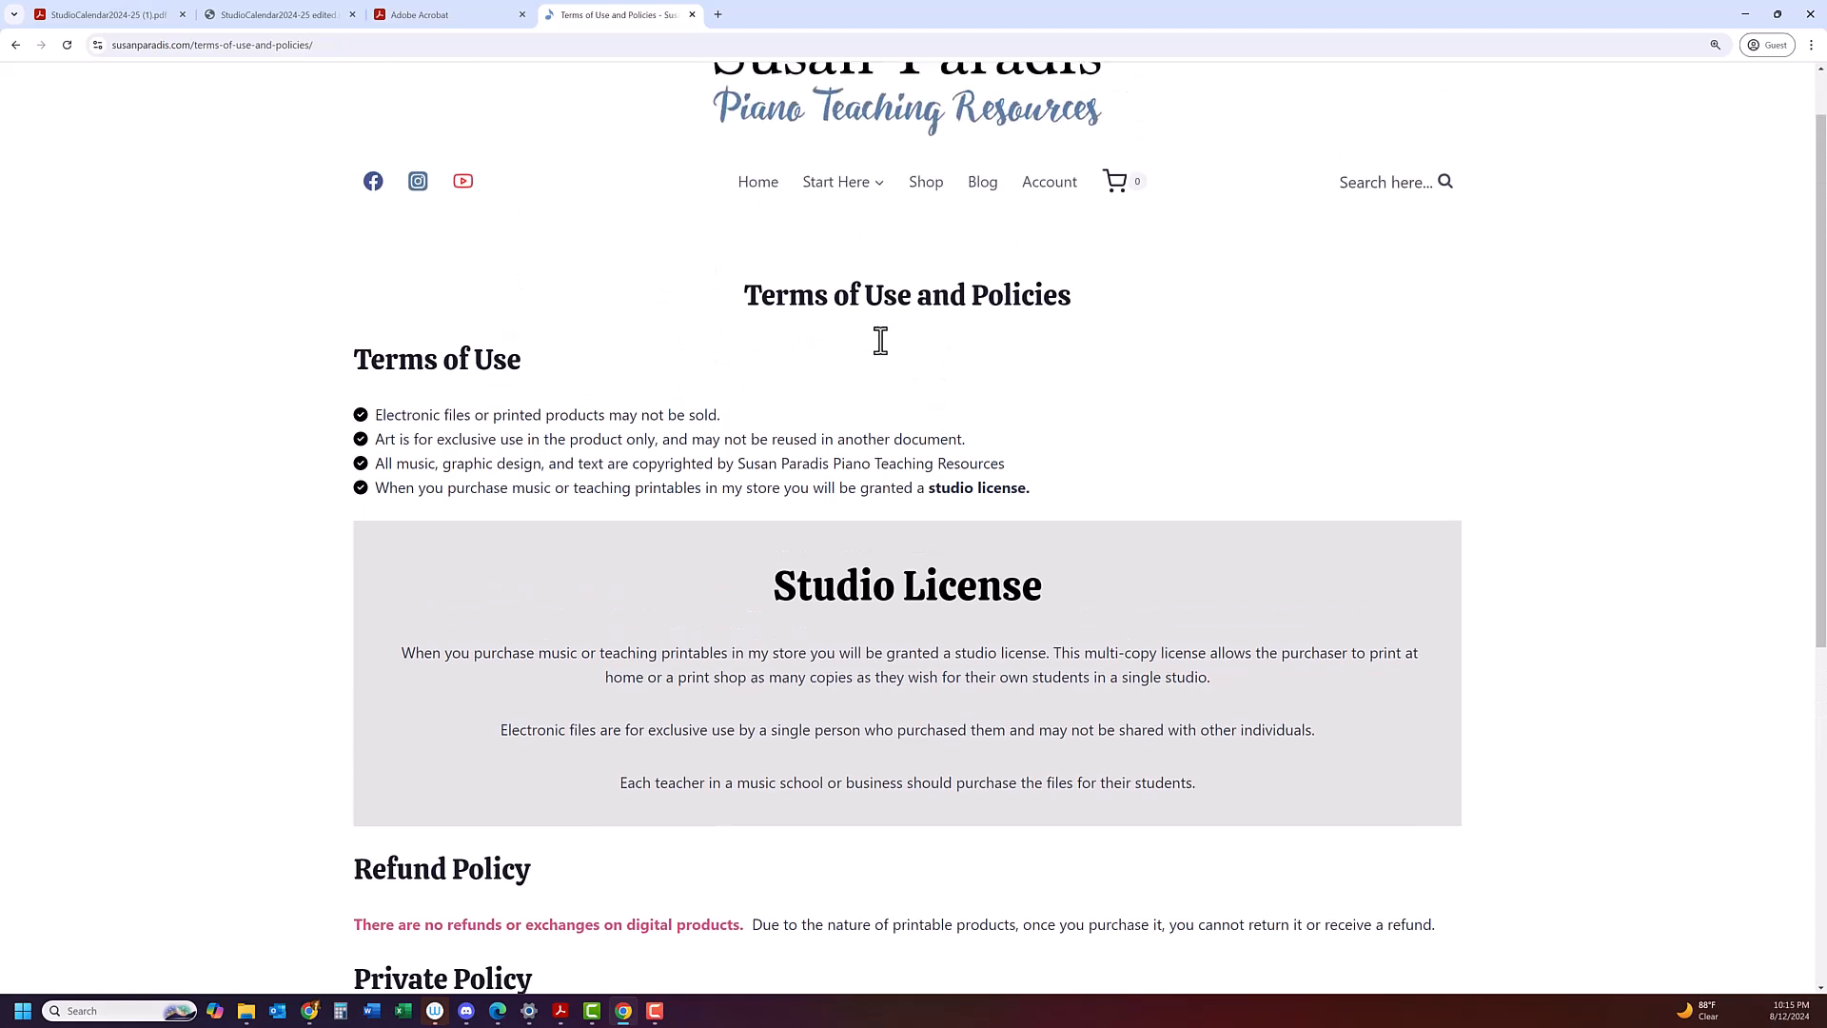